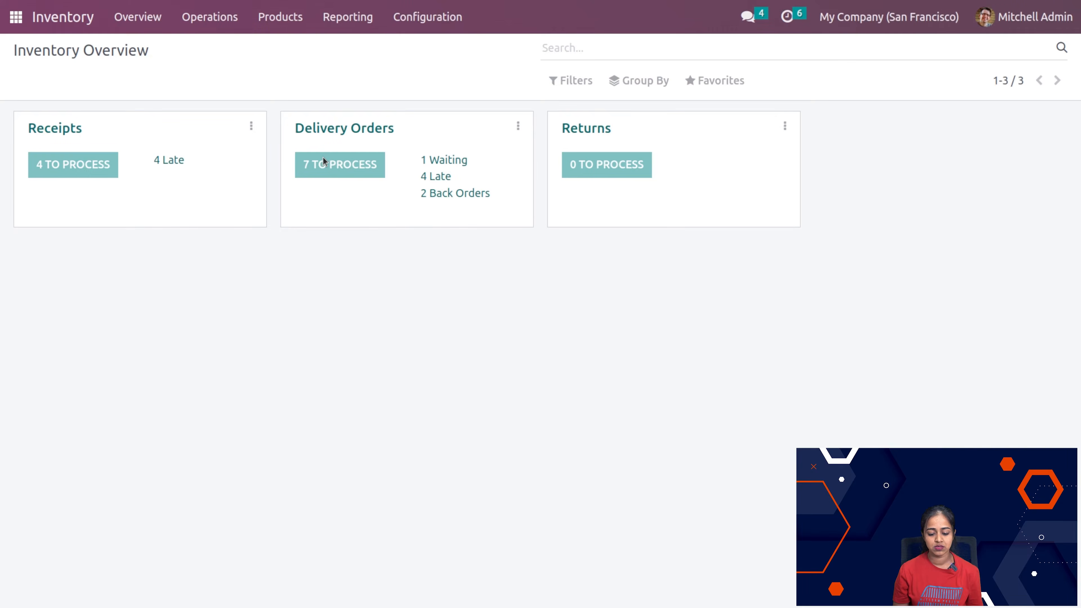
Step: Review the delivery orders and the receipts waiting to be processed, returning to the inventory overview after each list
{"action": "left_click", "coordinate": [322, 162]}
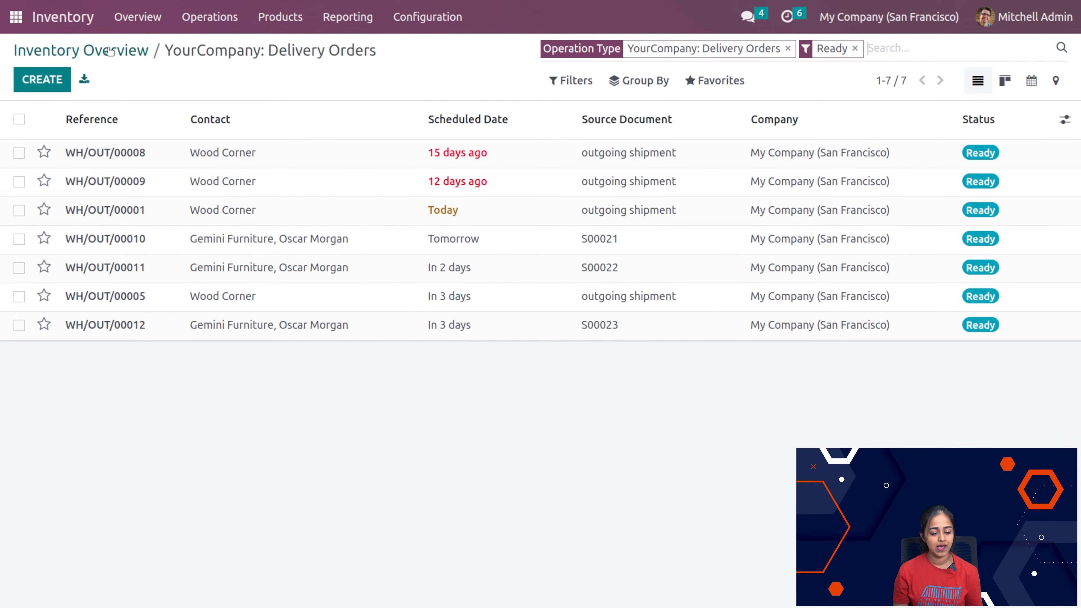
{"action": "left_click", "coordinate": [93, 49]}
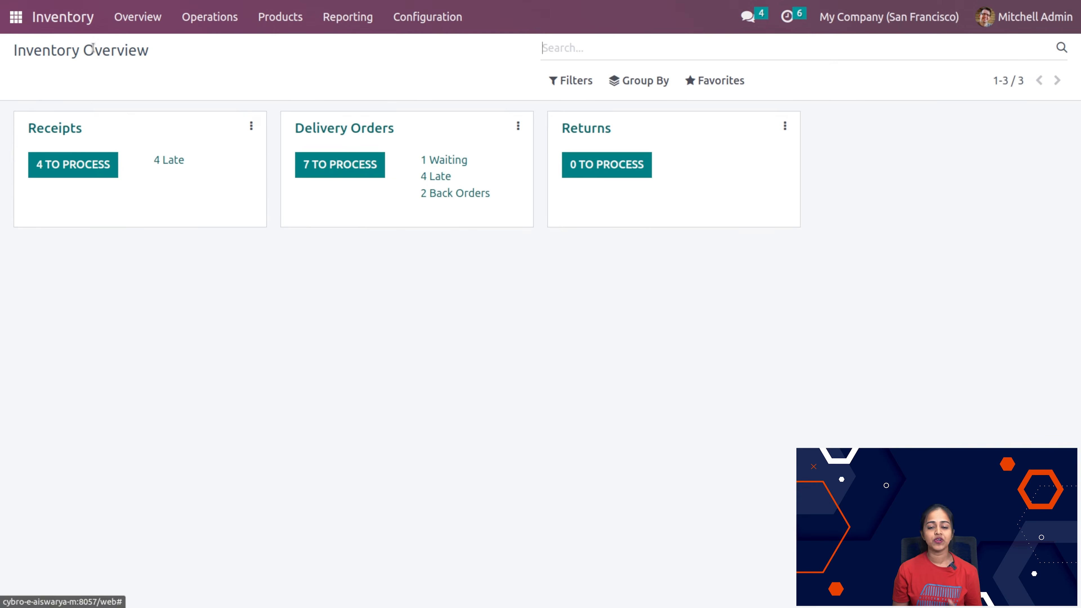
{"action": "left_click", "coordinate": [79, 172]}
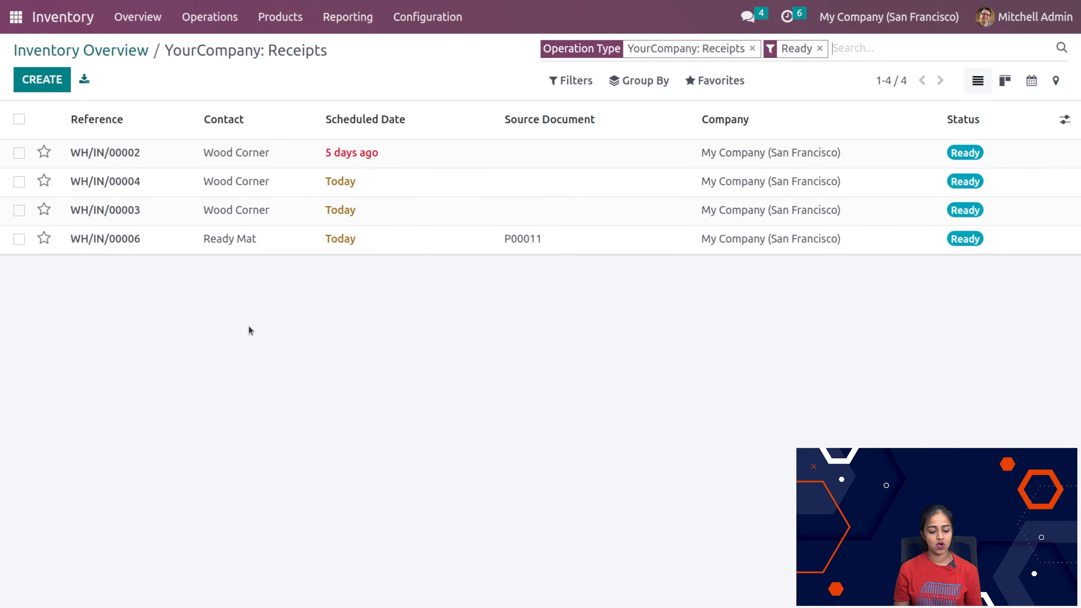
{"action": "left_click", "coordinate": [93, 53]}
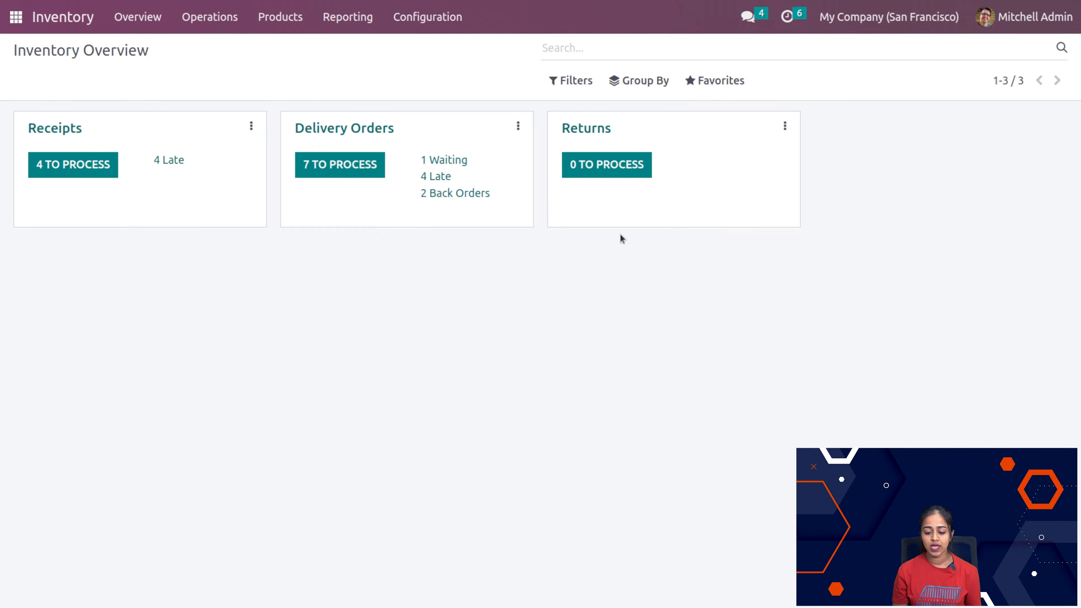
Step: Examine the filter, custom filter, grouping and favorite search options available for the inventory overview
{"action": "left_click", "coordinate": [393, 124]}
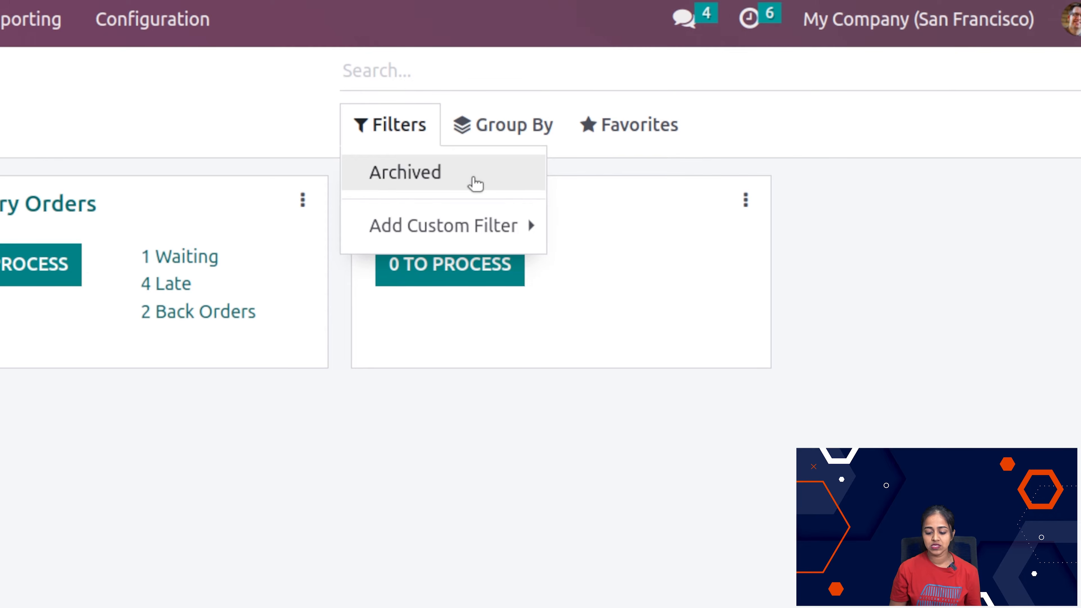
{"action": "mouse_move", "coordinate": [408, 221]}
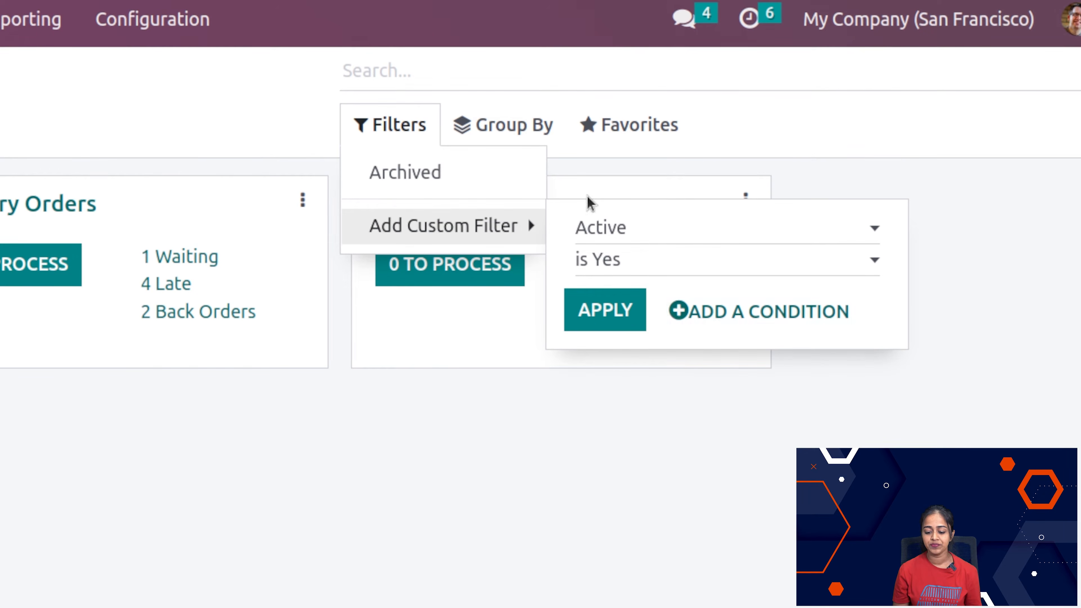
{"action": "left_click", "coordinate": [514, 108]}
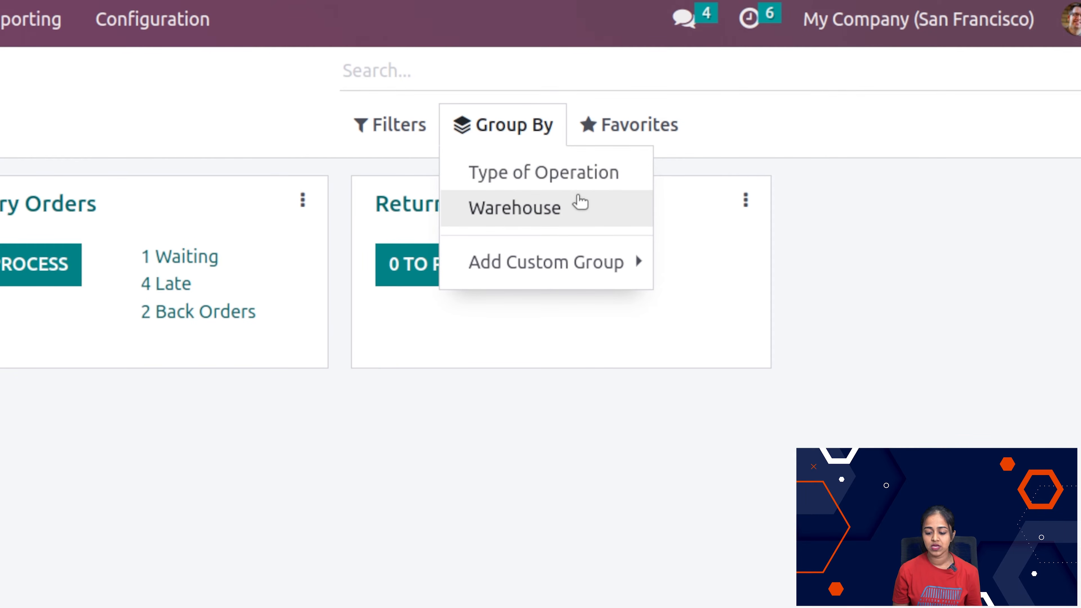
{"action": "left_click", "coordinate": [625, 117]}
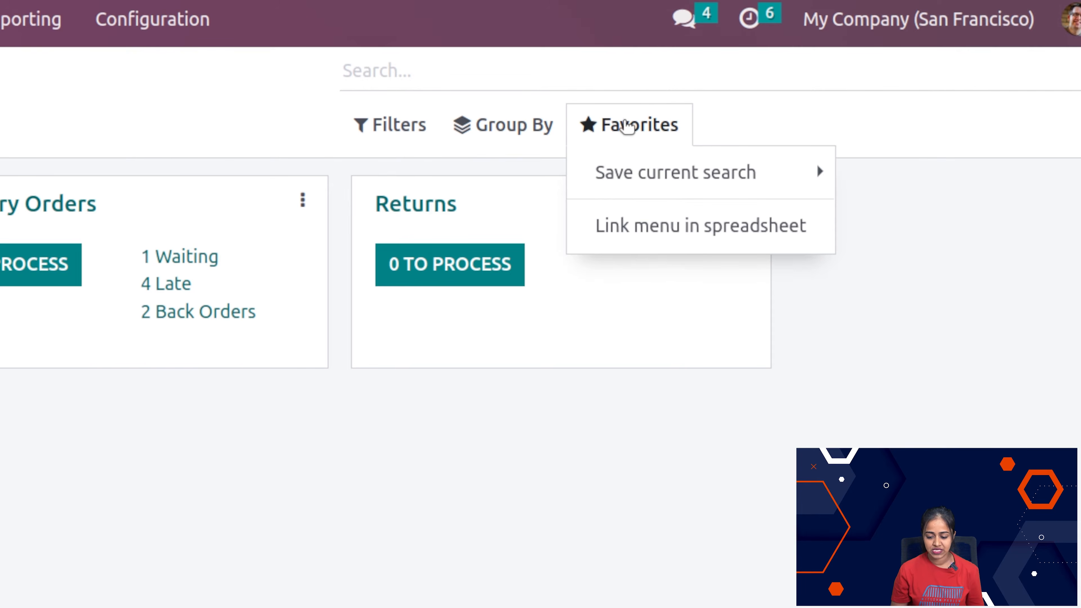
{"action": "left_click", "coordinate": [723, 174]}
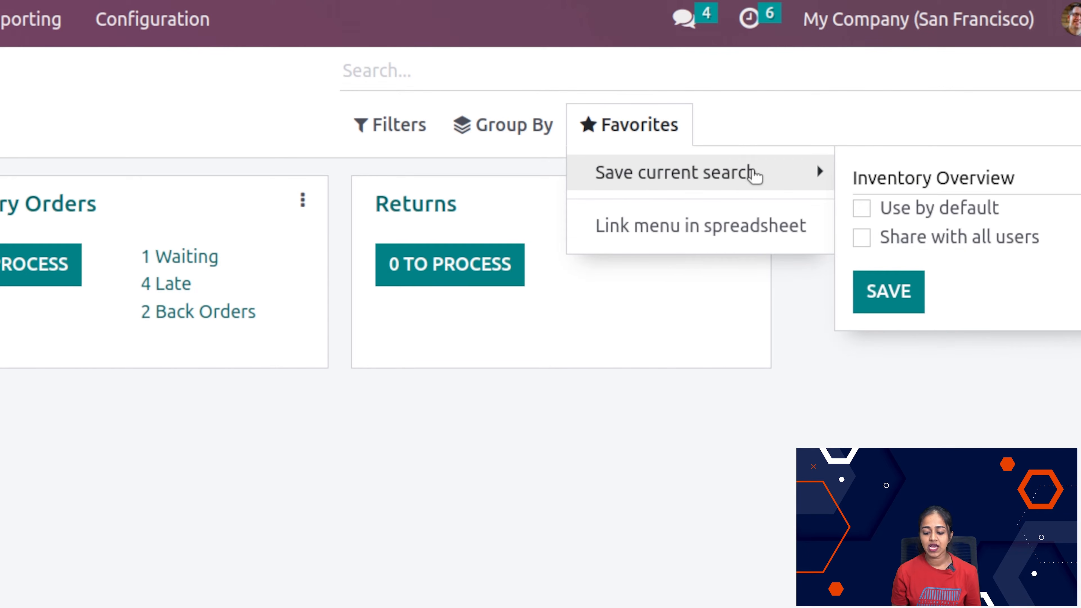
{"action": "left_click", "coordinate": [677, 503]}
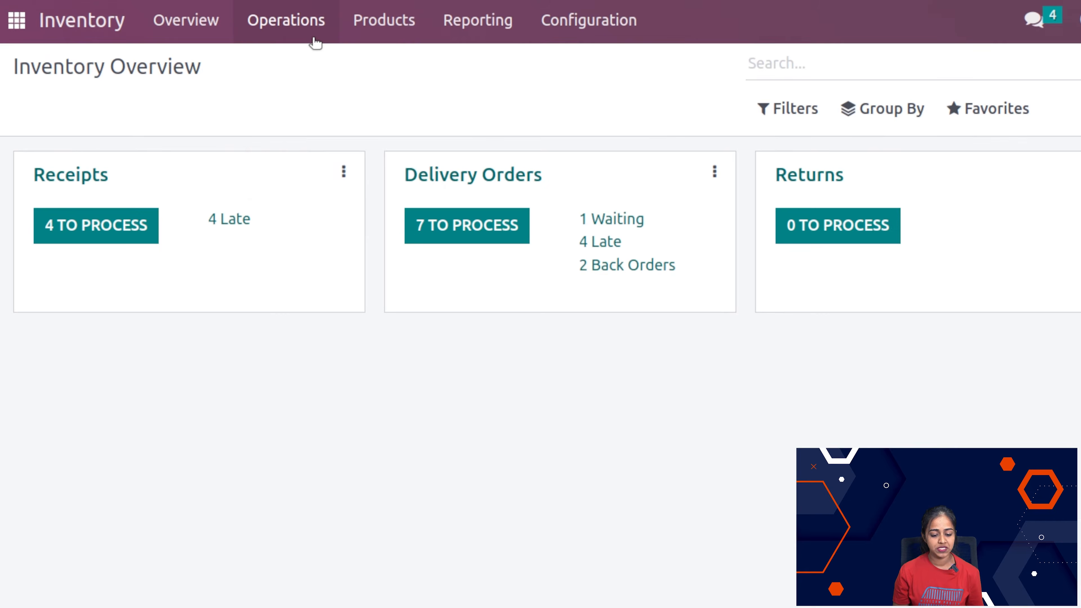
Step: Open the Replenishment list from the inventory operations
{"action": "left_click", "coordinate": [315, 43]}
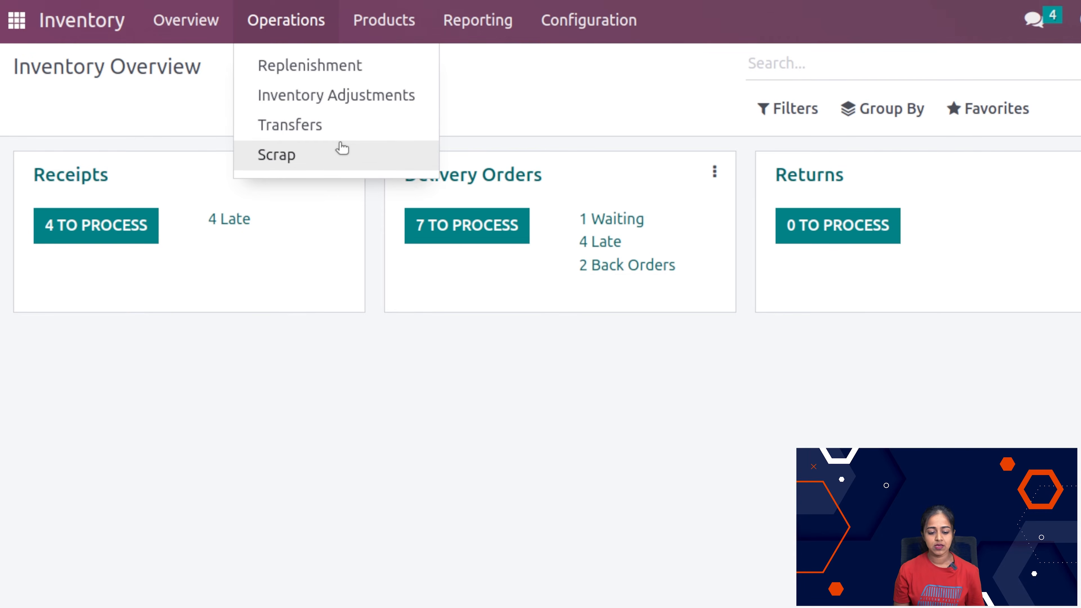
{"action": "left_click", "coordinate": [339, 67]}
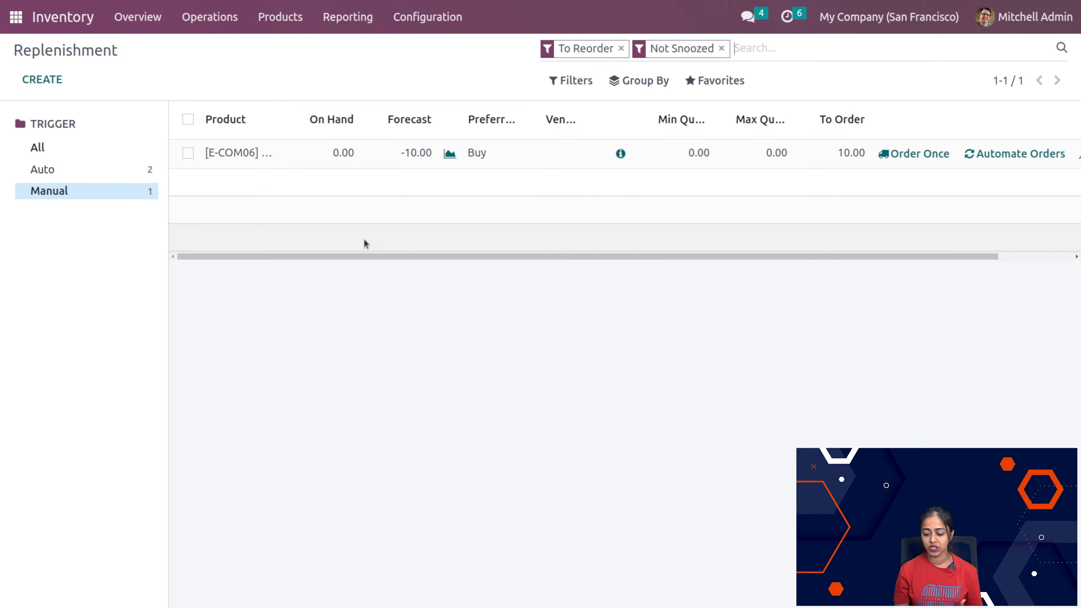
{"action": "left_click_drag", "start_coordinate": [936, 256], "coordinate": [842, 265]}
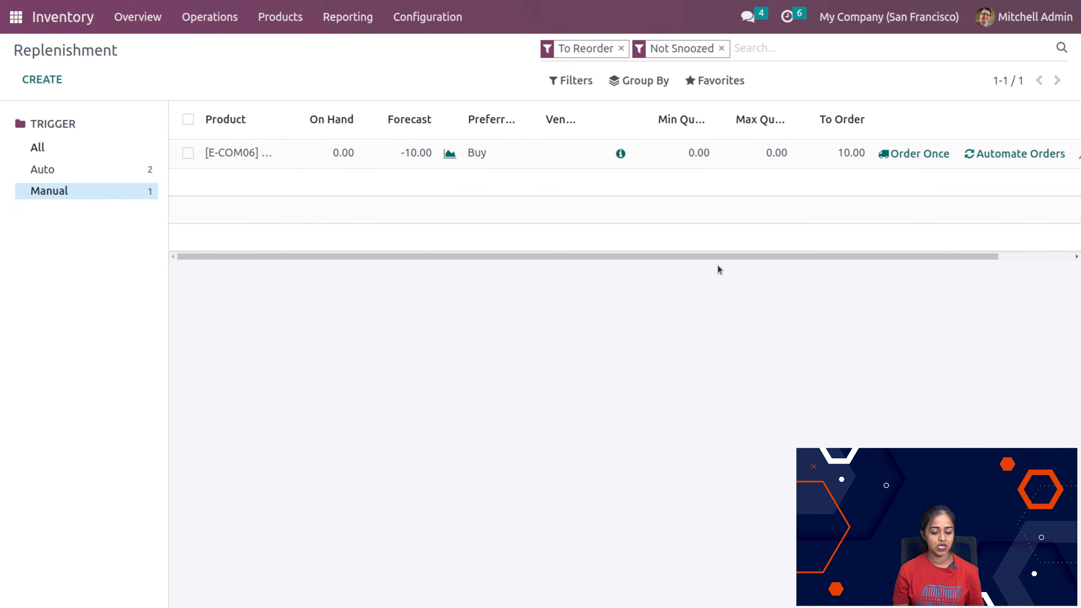
Step: Start a new manual replenishment rule for [E-COM06] Corner Desk Right Sit with Buy as the preferred route
{"action": "left_click", "coordinate": [38, 79]}
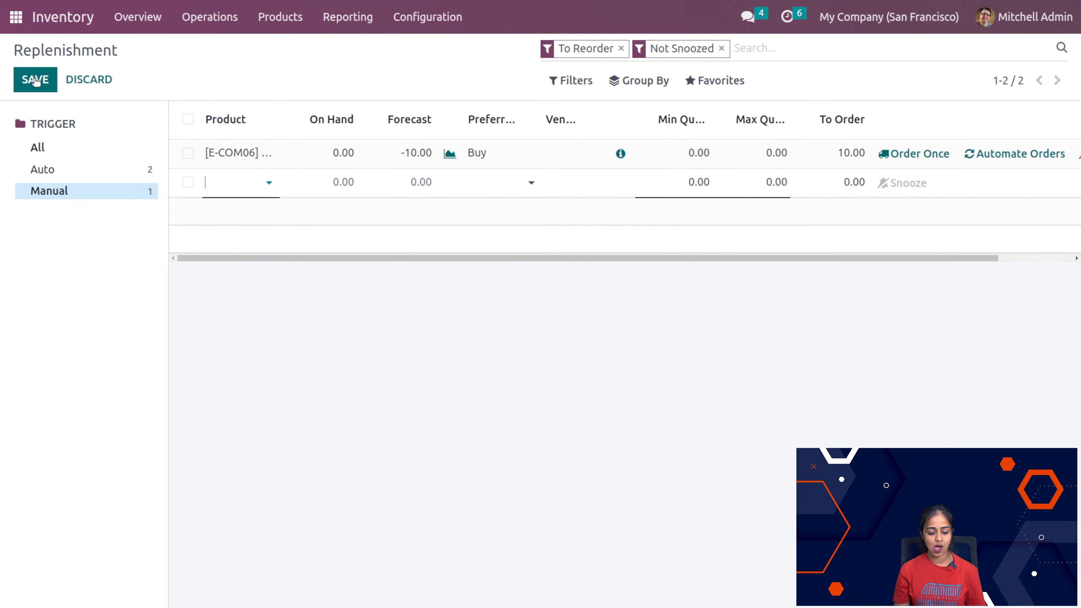
{"action": "left_click", "coordinate": [213, 179]}
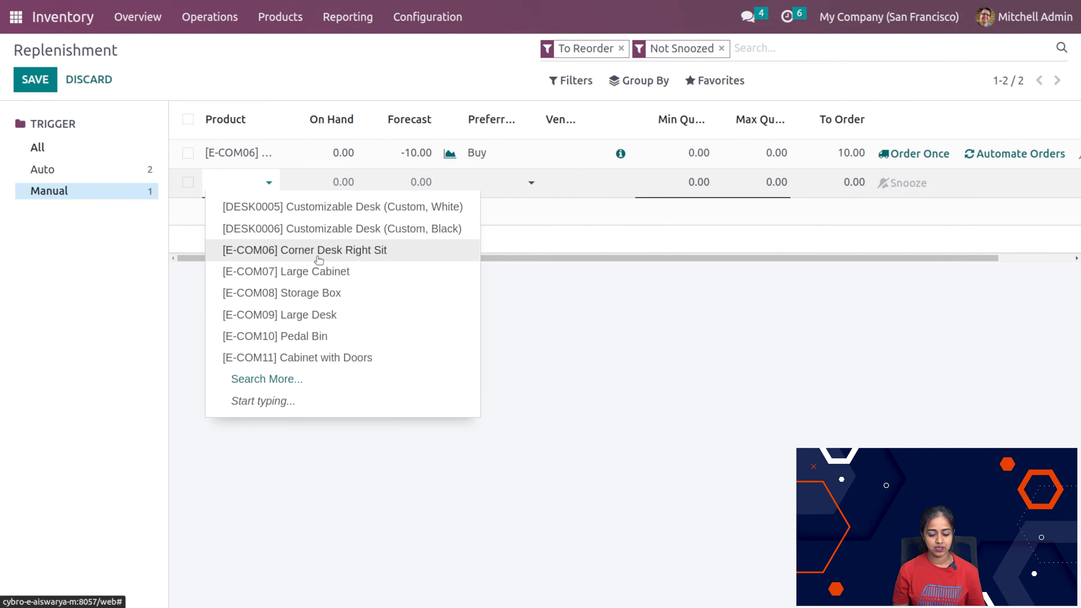
{"action": "left_click", "coordinate": [317, 251]}
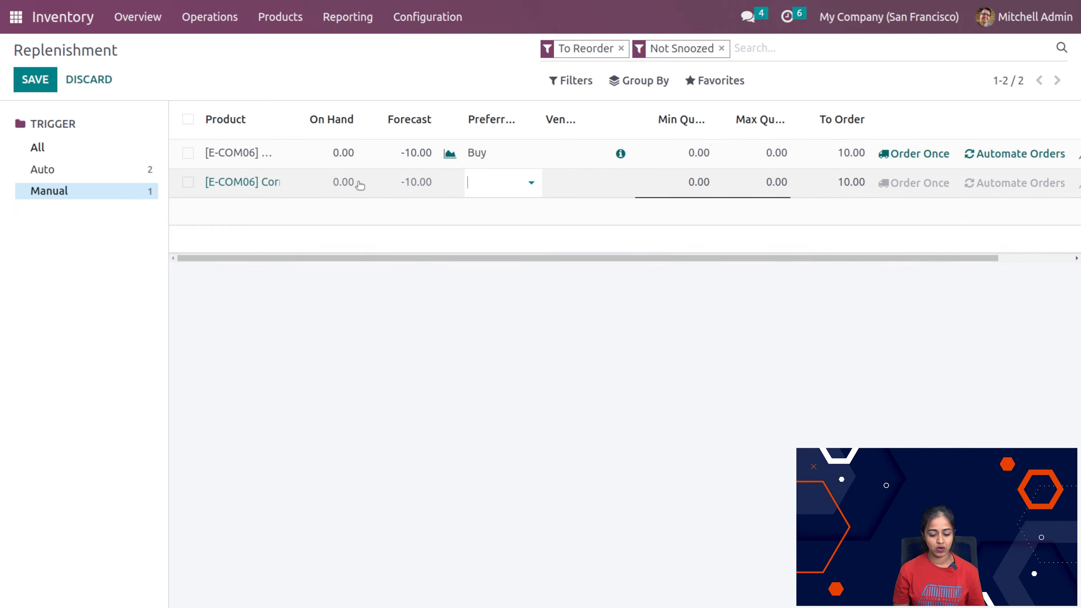
{"action": "left_click", "coordinate": [494, 186]}
{"action": "left_click", "coordinate": [492, 208]}
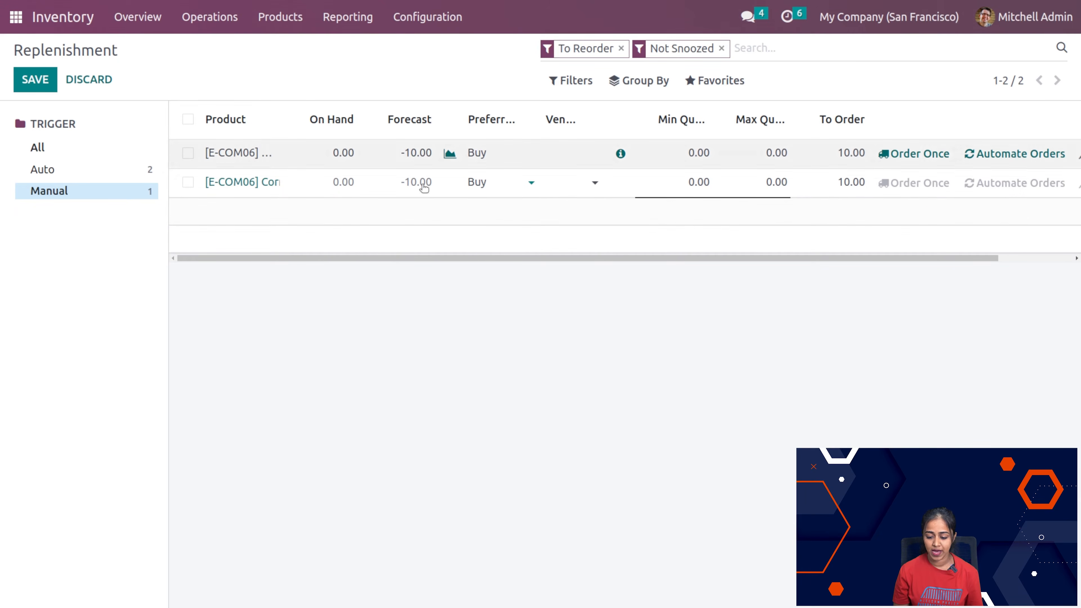
Step: Try to save the Corner Desk Right Sit rule with a minimum quantity of 2 and a maximum quantity of 5
{"action": "left_click", "coordinate": [700, 179]}
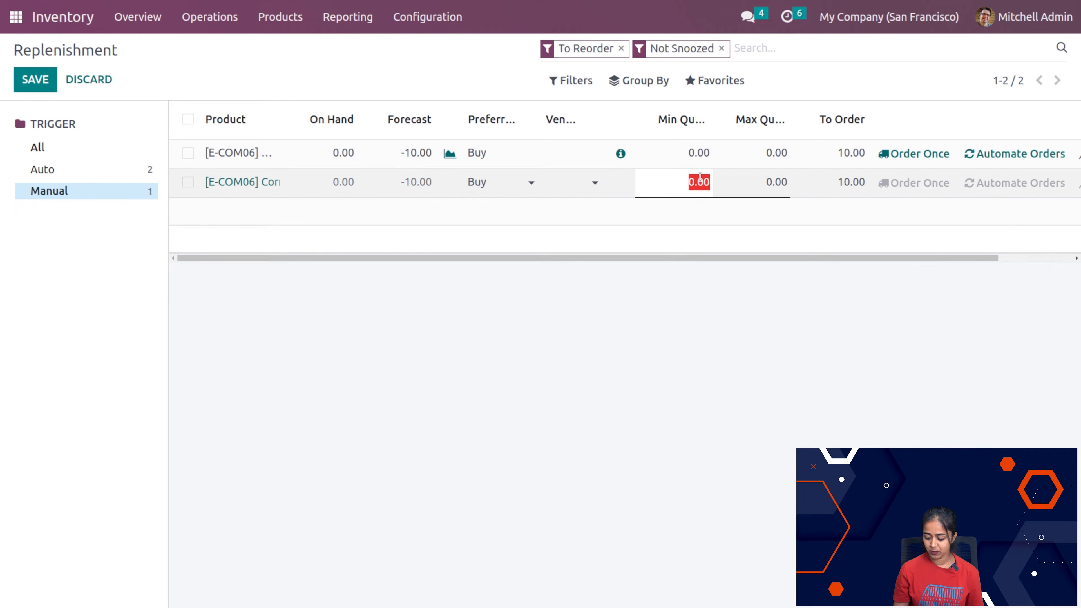
{"action": "type", "text": "2"}
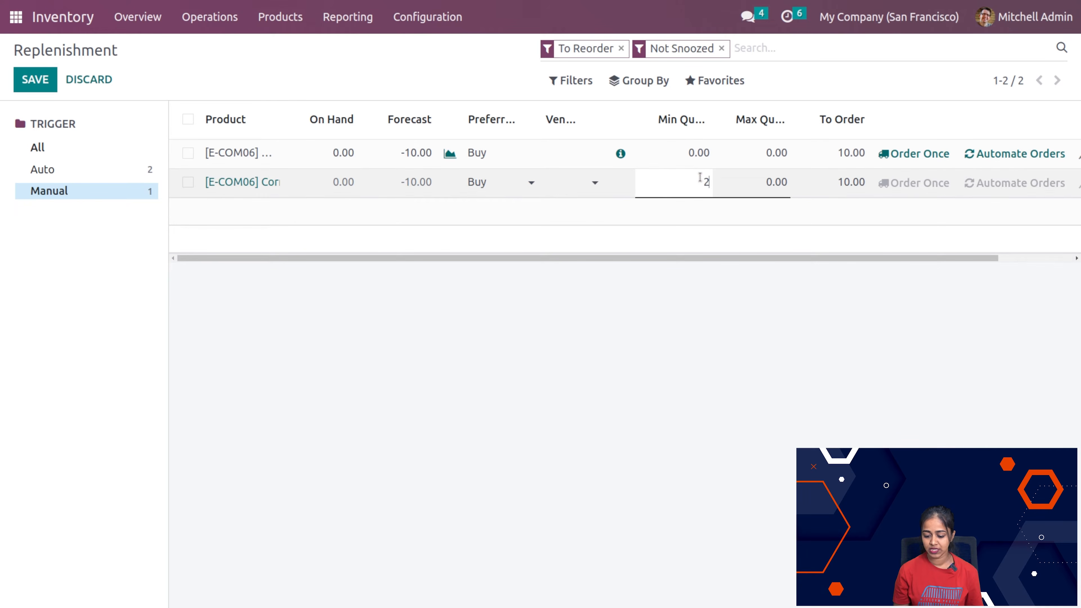
{"action": "left_click", "coordinate": [771, 183]}
{"action": "type", "text": "5"}
{"action": "left_click", "coordinate": [724, 345]}
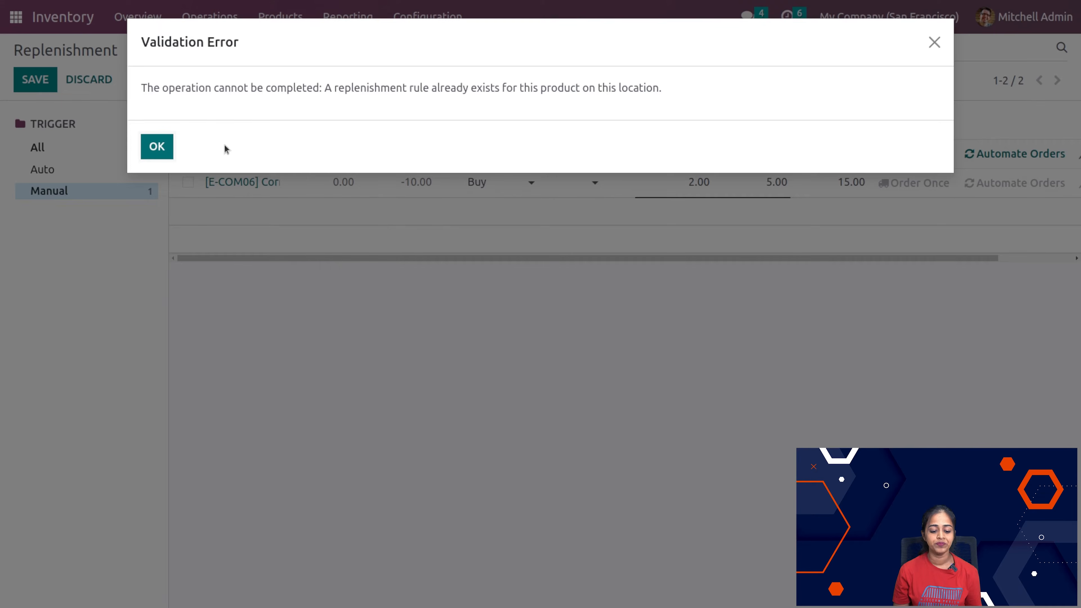
{"action": "left_click", "coordinate": [157, 147]}
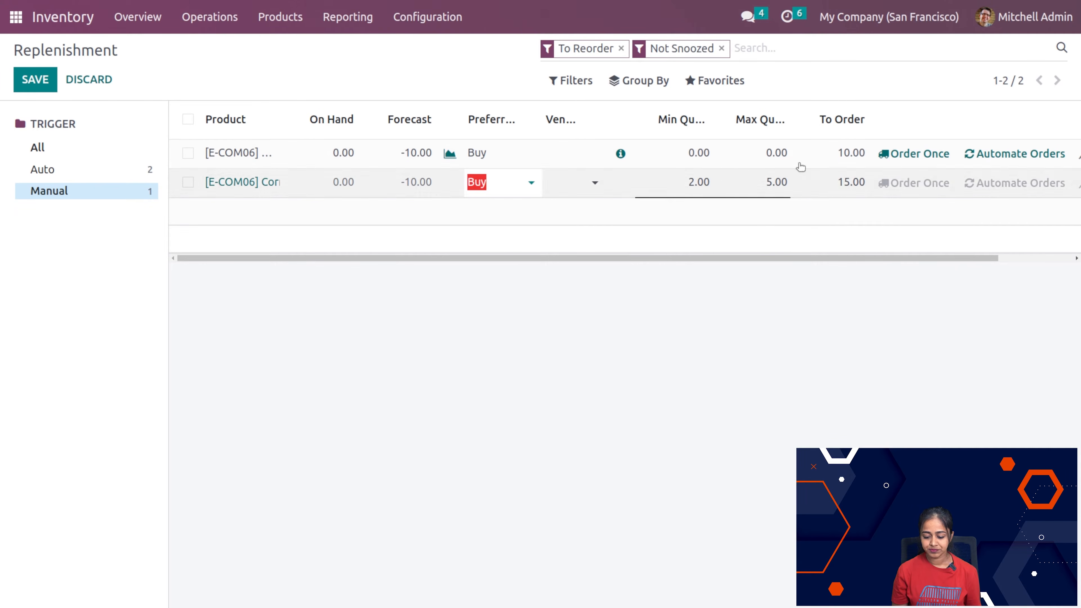
{"action": "left_click", "coordinate": [621, 324]}
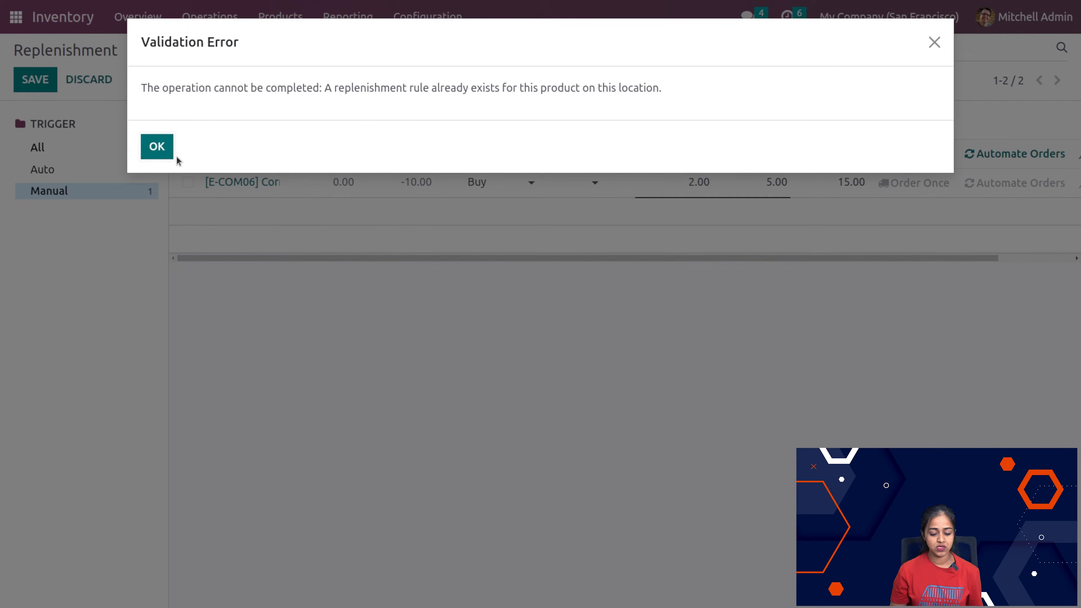
{"action": "left_click", "coordinate": [159, 148]}
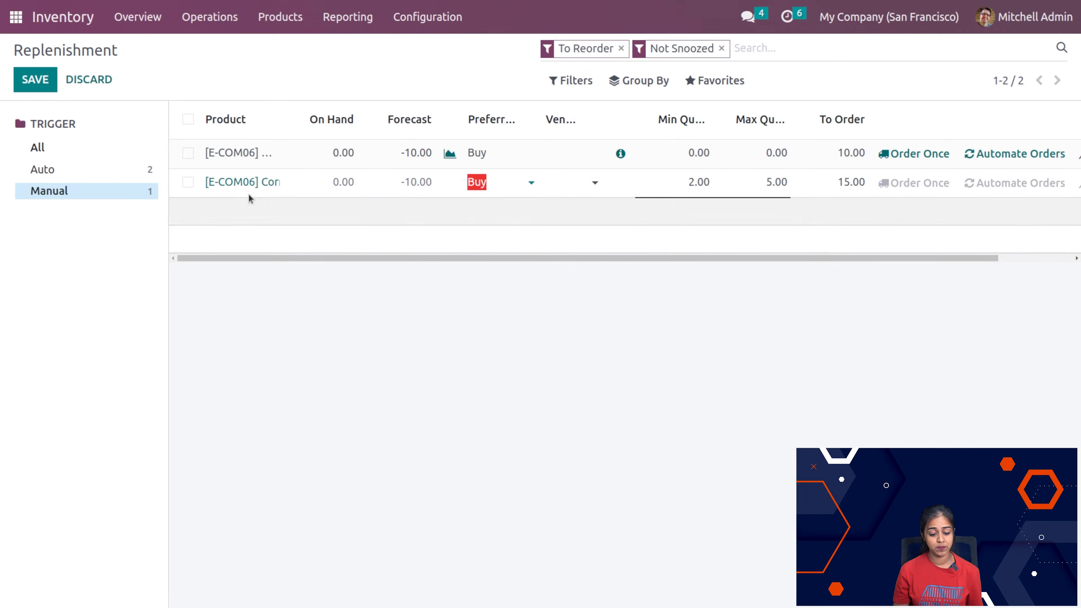
{"action": "left_click", "coordinate": [259, 180]}
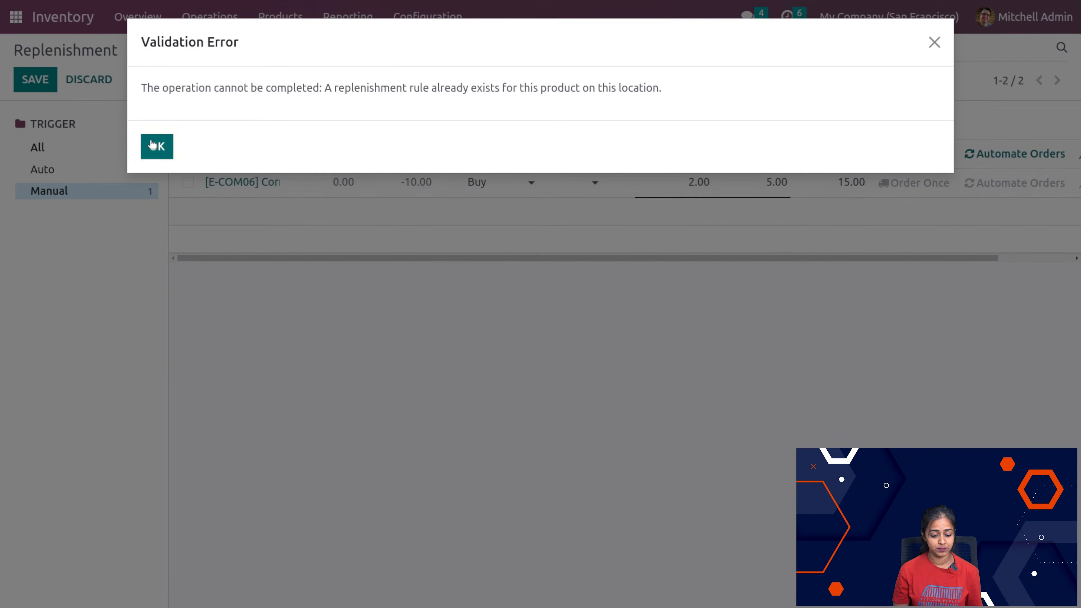
{"action": "left_click", "coordinate": [153, 145]}
Step: Try to delete the unsaved Corner Desk Right Sit rule, and discard its entry from the replenishment list
{"action": "left_click", "coordinate": [188, 183]}
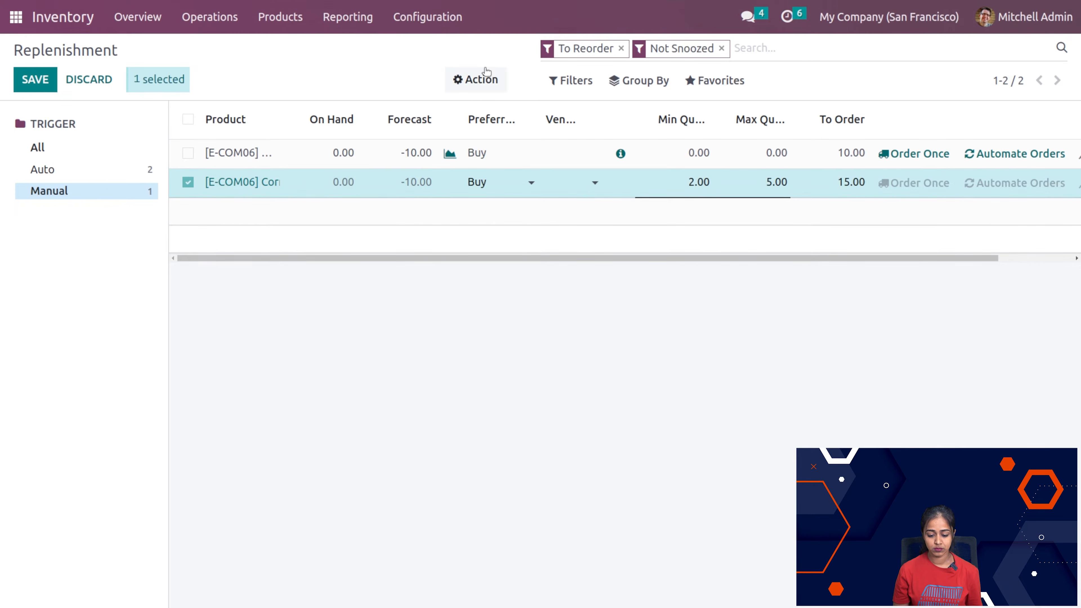
{"action": "left_click", "coordinate": [487, 73]}
{"action": "left_click", "coordinate": [493, 174]}
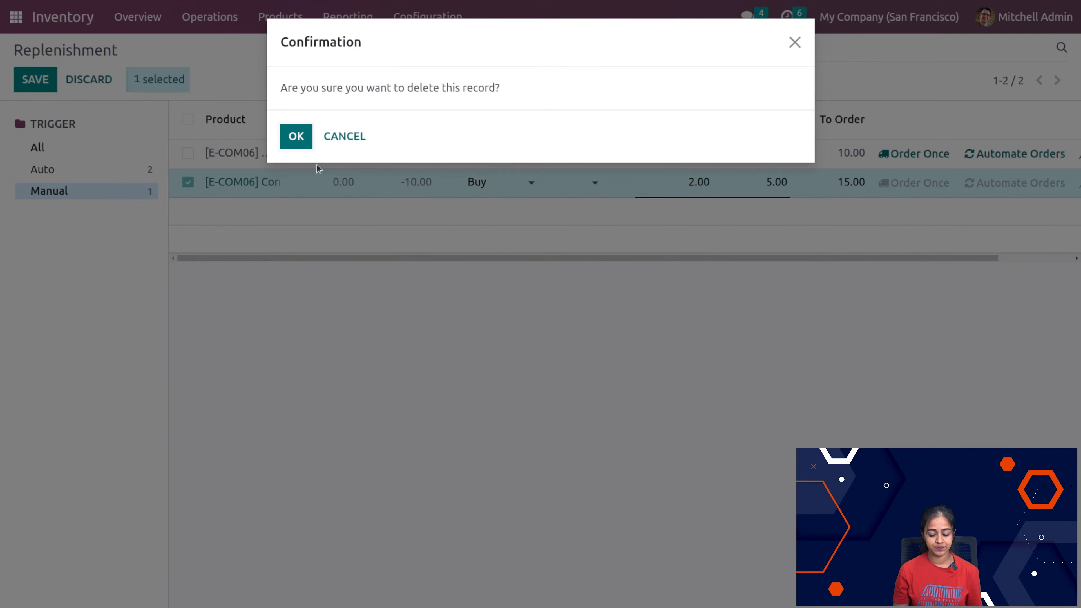
{"action": "left_click", "coordinate": [307, 146]}
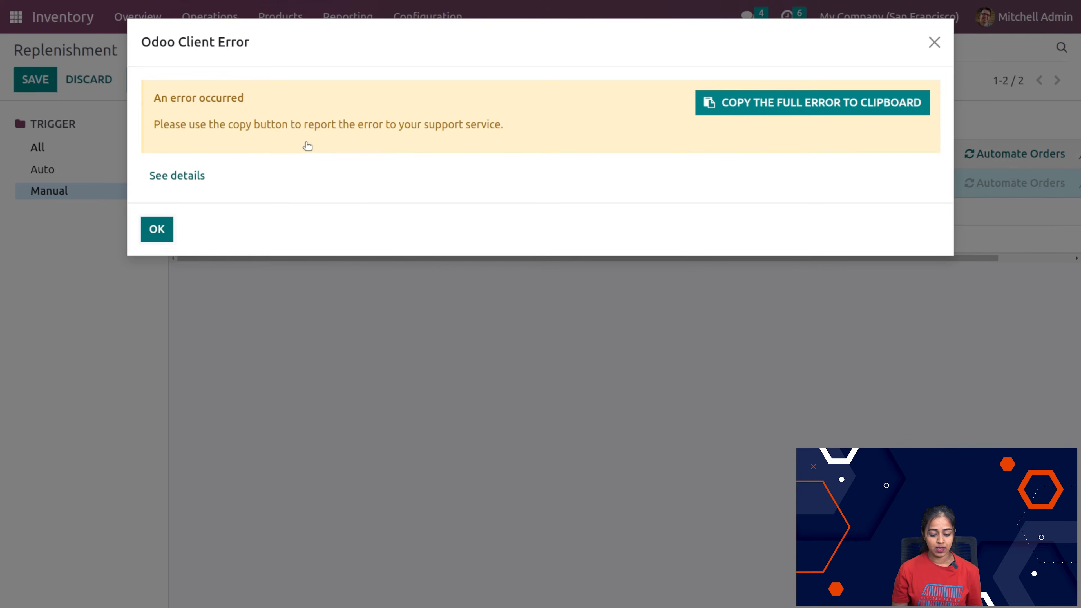
{"action": "left_click", "coordinate": [167, 226]}
{"action": "left_click", "coordinate": [72, 80]}
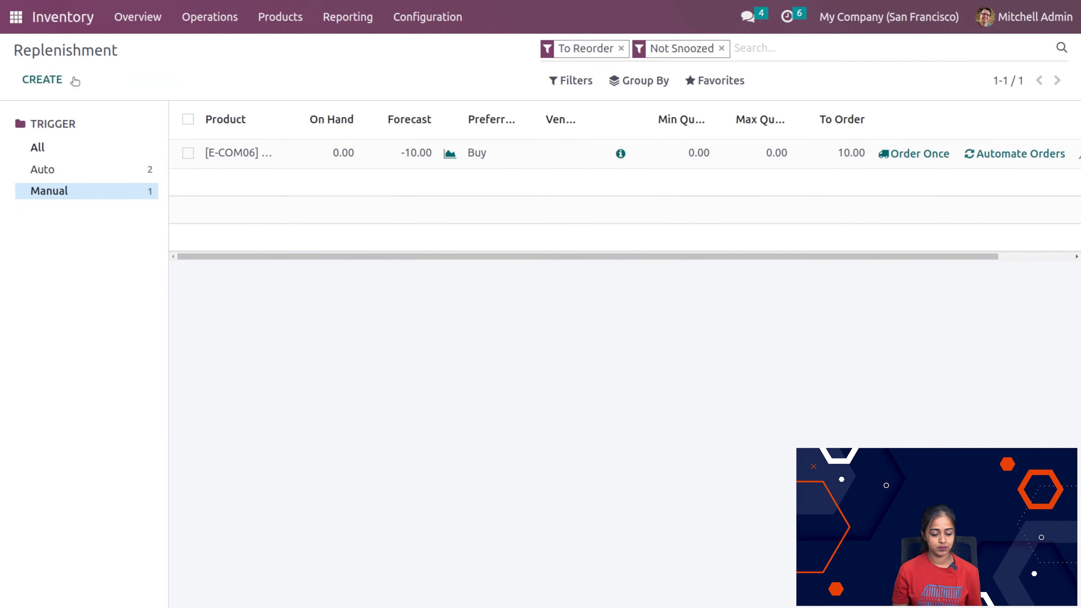
Step: Add a new replenishment rule for the product [E-COM09] Large Desk with Buy as the preferred route
{"action": "left_click", "coordinate": [25, 80]}
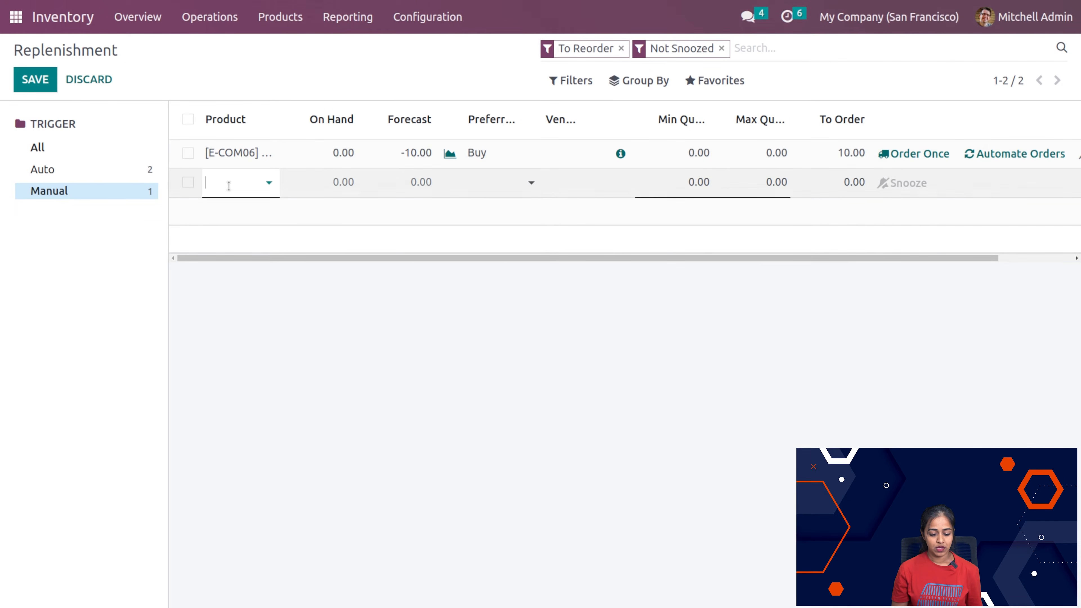
{"action": "left_click", "coordinate": [220, 187]}
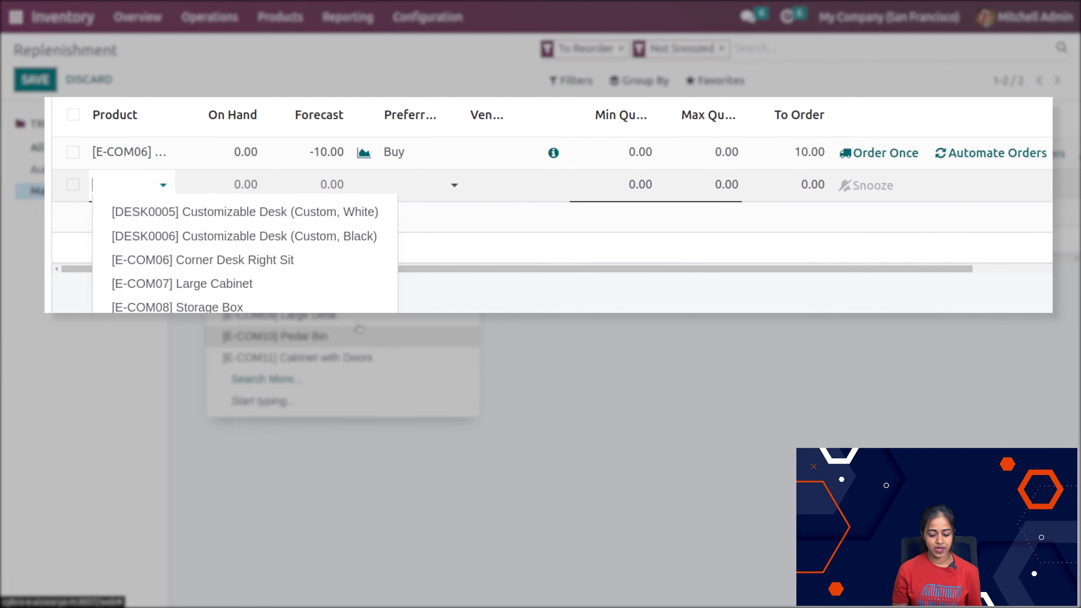
{"action": "left_click", "coordinate": [362, 321]}
{"action": "left_click", "coordinate": [410, 188]}
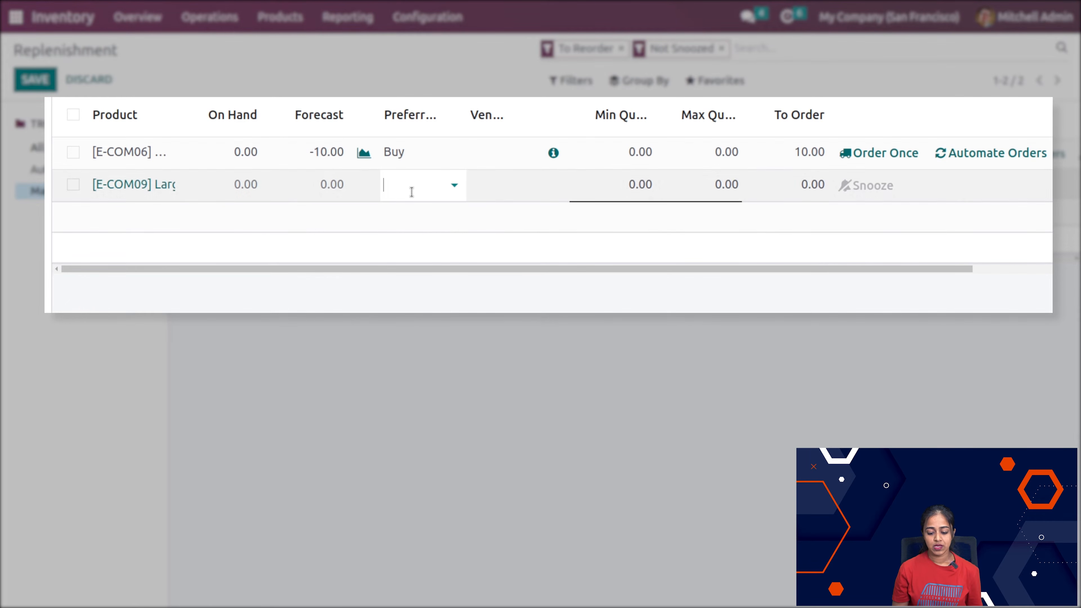
{"action": "left_click", "coordinate": [409, 215]}
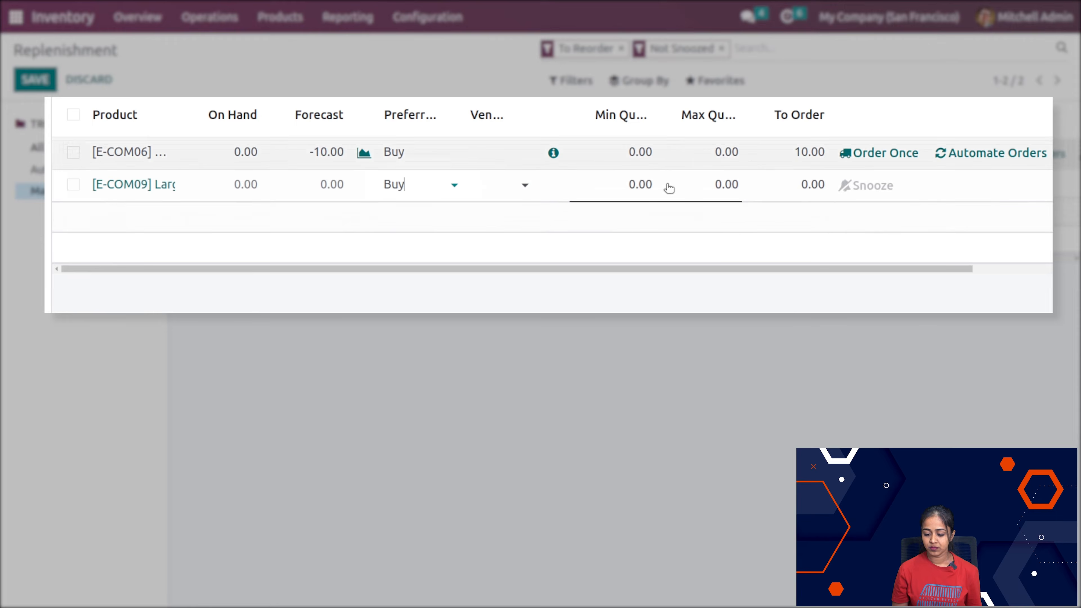
Step: Set the Large Desk rule's minimum quantity to 2 and maximum quantity to 5, and save the rule
{"action": "left_click", "coordinate": [635, 186]}
{"action": "type", "text": "2"}
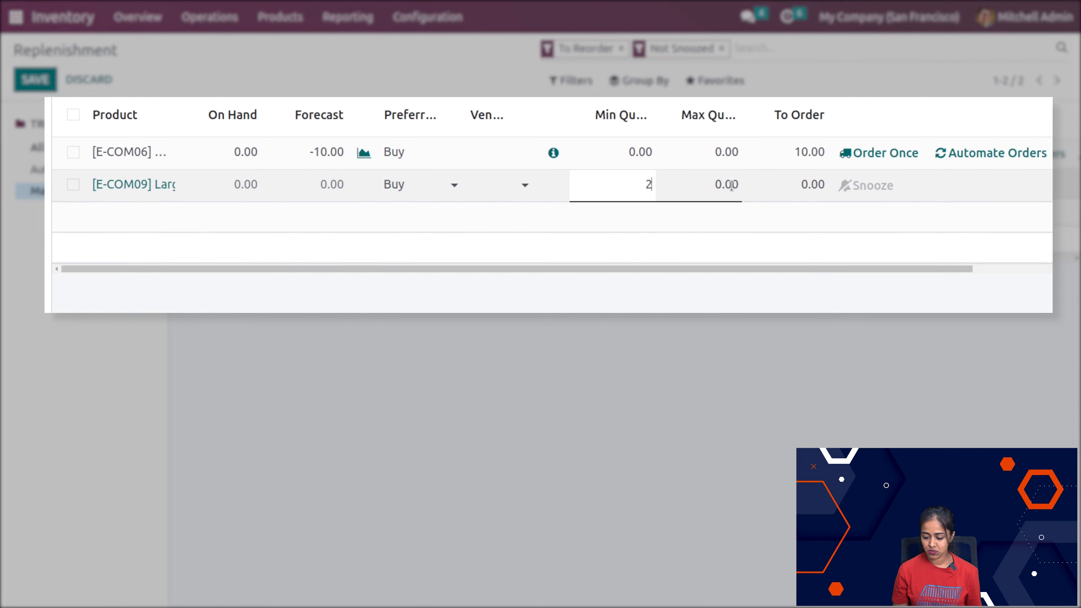
{"action": "left_click", "coordinate": [741, 191]}
{"action": "type", "text": "5"}
{"action": "left_click", "coordinate": [637, 332]}
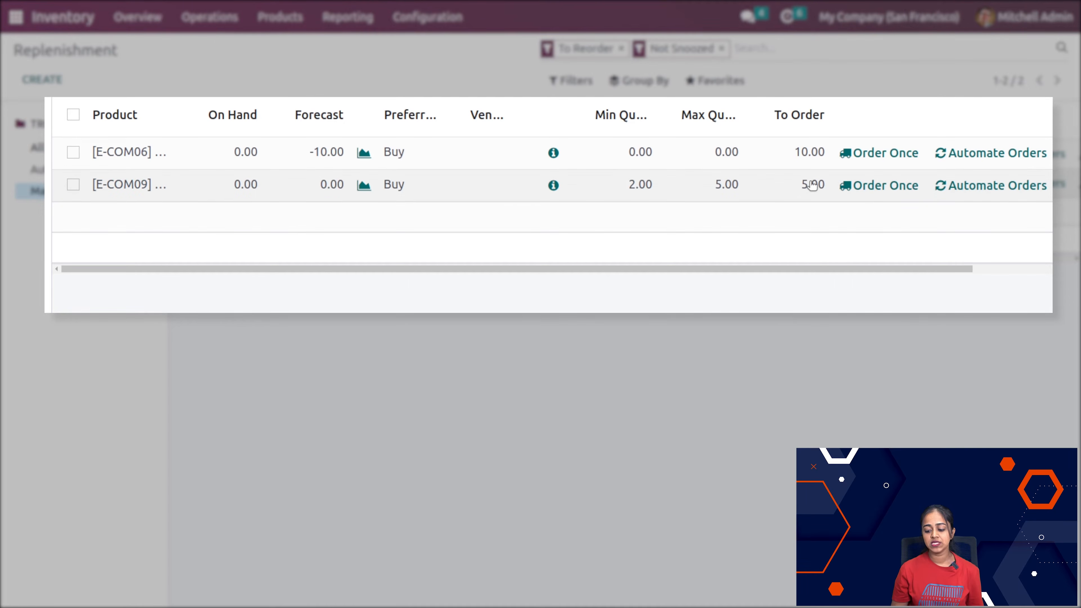
{"action": "scroll", "coordinate": [987, 186], "scroll_direction": "right", "scroll_amount": 3}
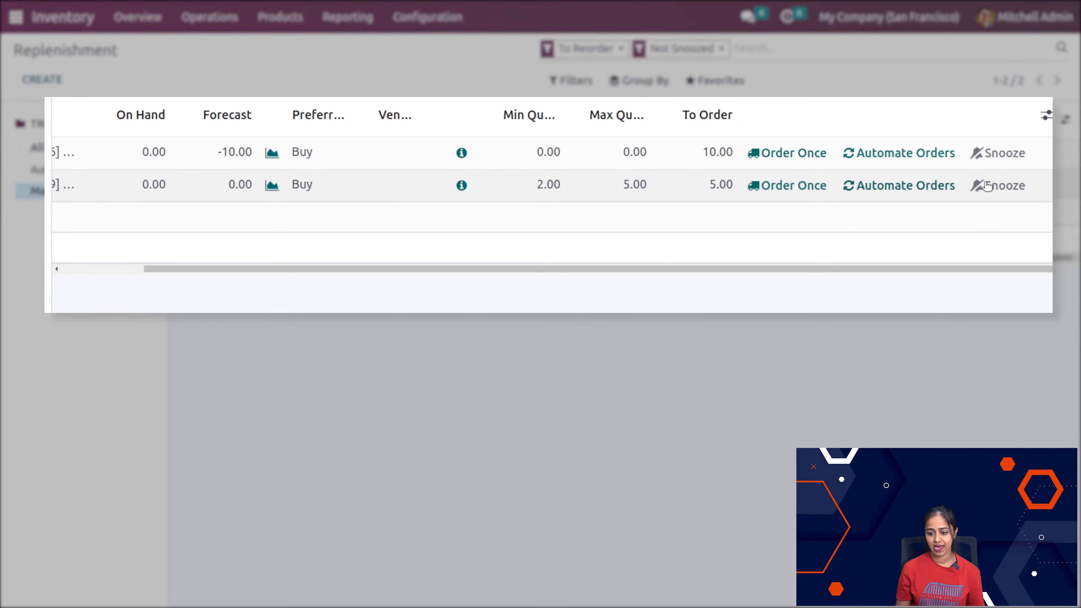
Step: Order the Large Desk replenishment once, and set its rule to automate orders
{"action": "left_click", "coordinate": [789, 187]}
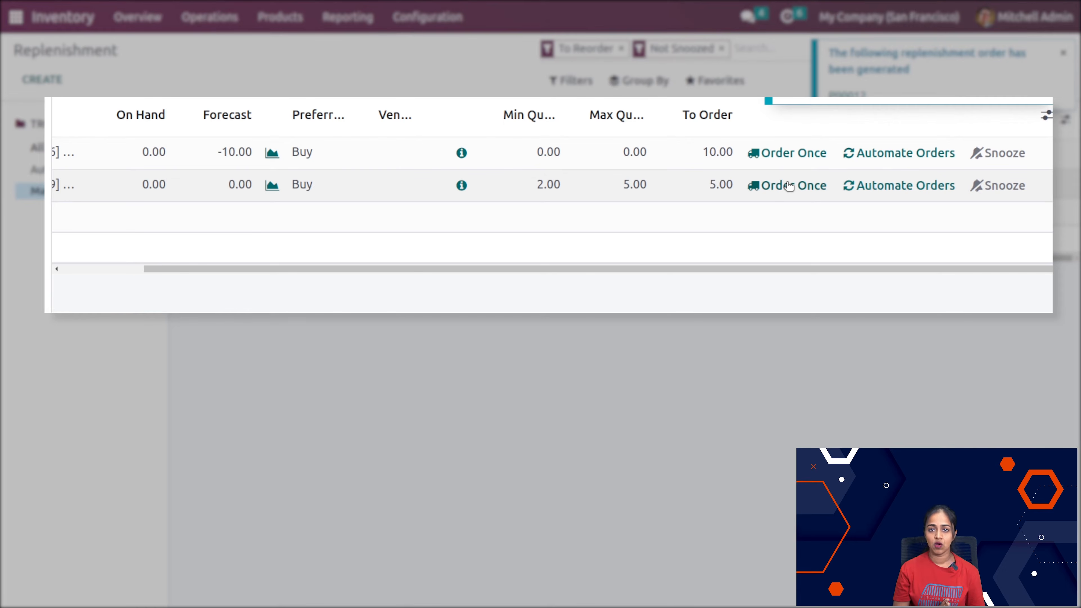
{"action": "left_click", "coordinate": [901, 186]}
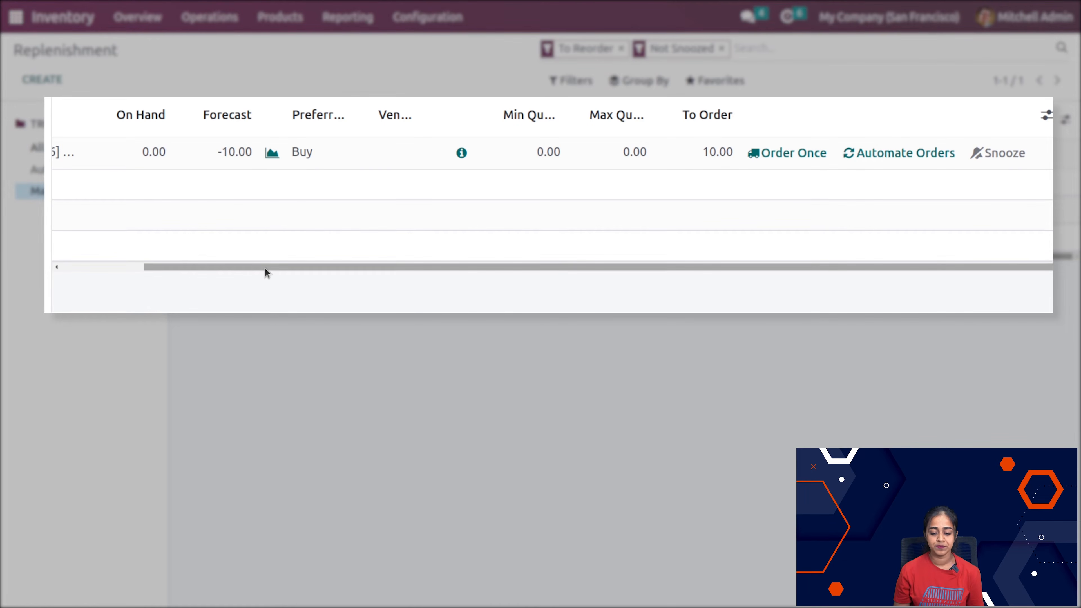
Step: Review the filter, grouping and favorites options available for the replenishment list
{"action": "left_click_drag", "start_coordinate": [265, 268], "coordinate": [104, 274]}
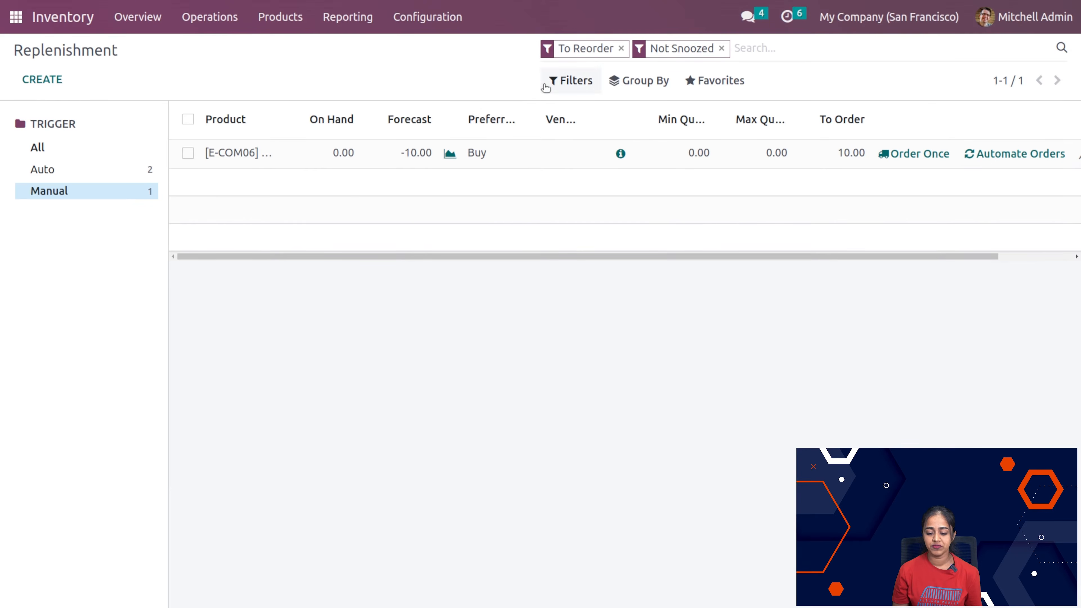
{"action": "left_click", "coordinate": [549, 84]}
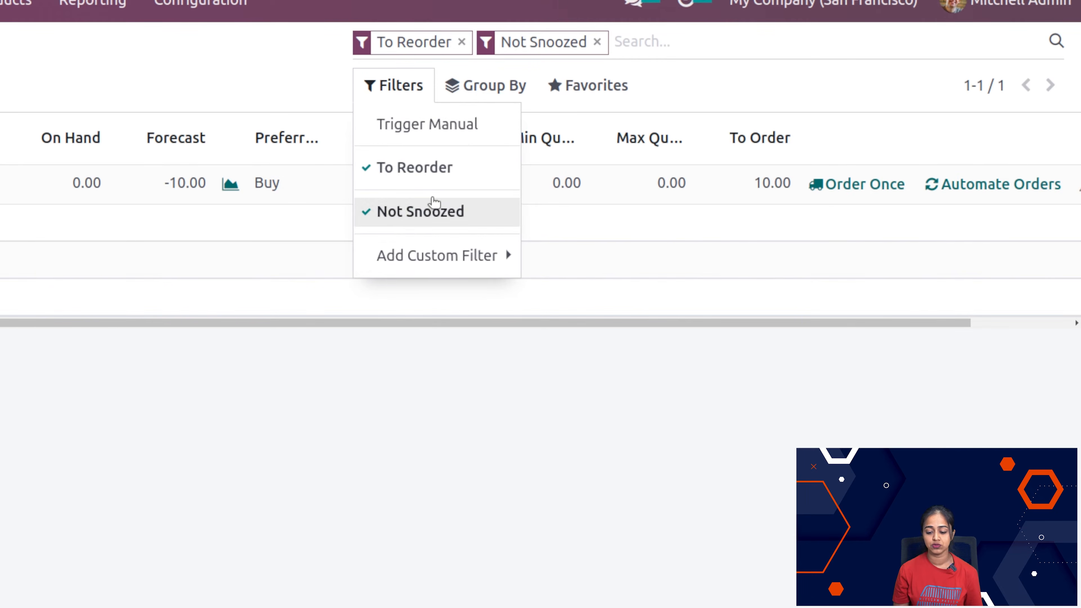
{"action": "left_click", "coordinate": [501, 89]}
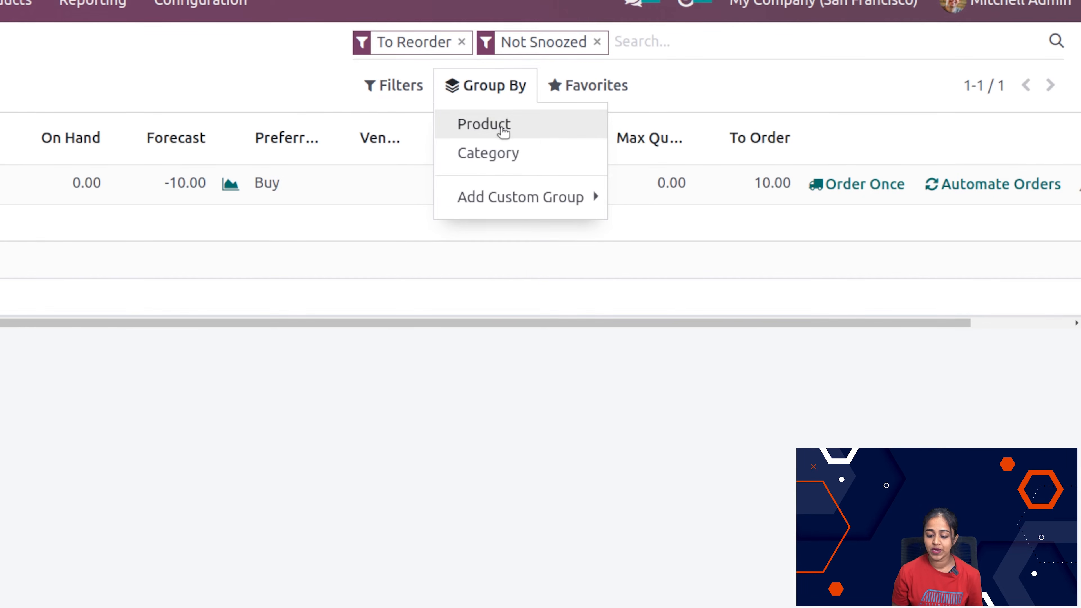
{"action": "left_click", "coordinate": [494, 136]}
{"action": "left_click", "coordinate": [495, 124]}
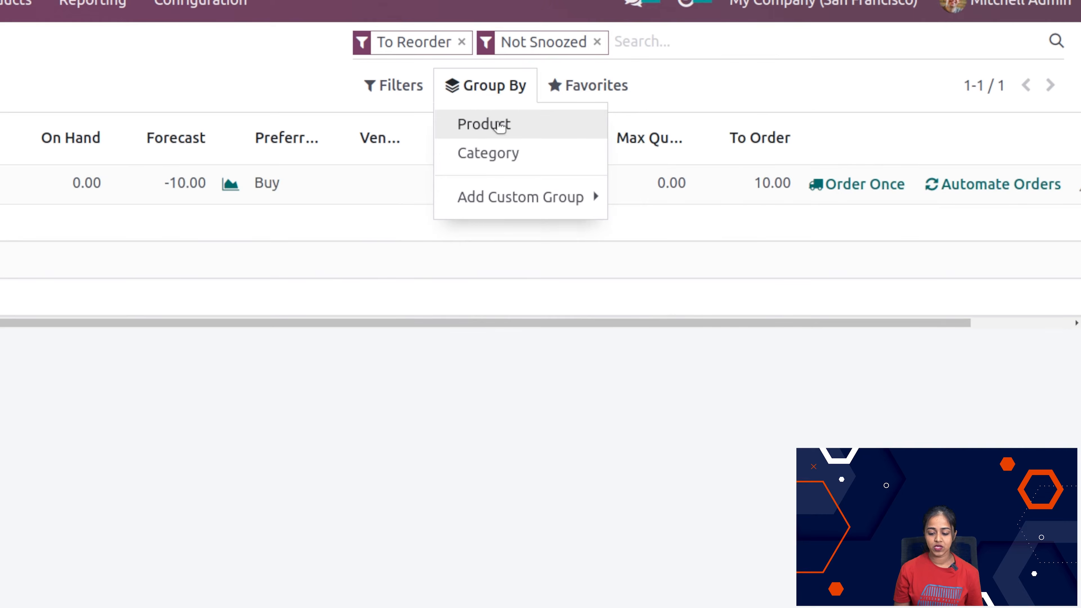
{"action": "left_click", "coordinate": [563, 90]}
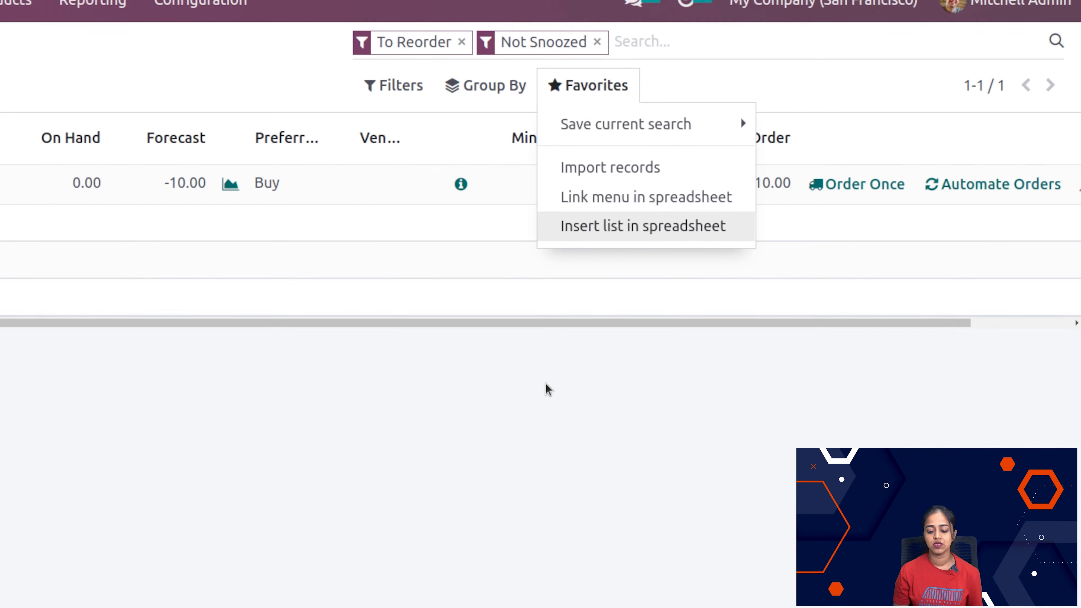
{"action": "left_click", "coordinate": [354, 420]}
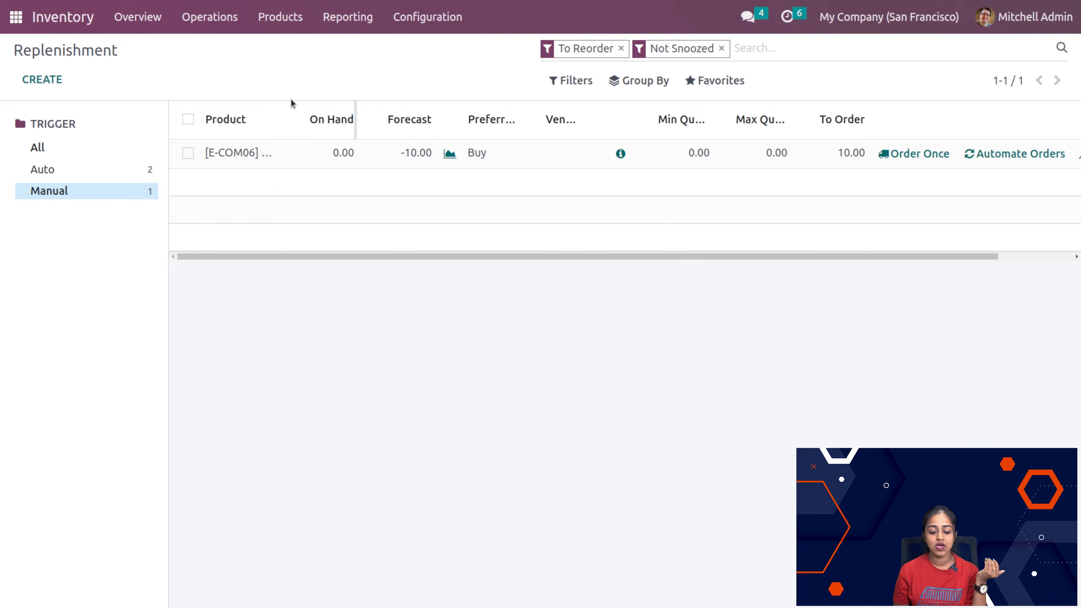
Step: Replenish 1.00 unit of the Acoustic Bloc Screens from its product record, with Buy as the preferred route
{"action": "left_click", "coordinate": [291, 18]}
{"action": "left_click", "coordinate": [293, 49]}
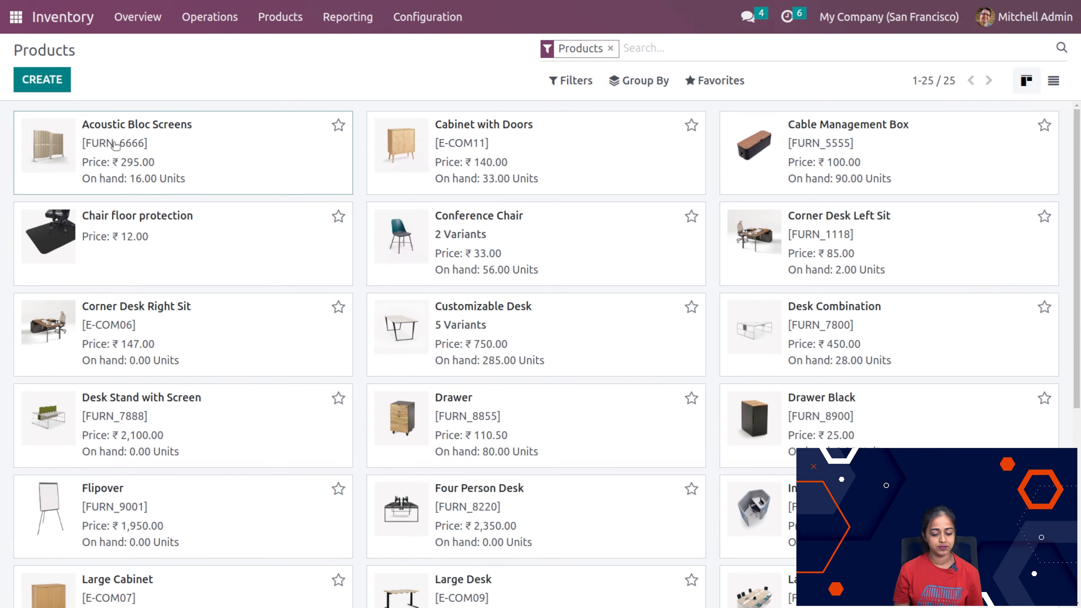
{"action": "left_click", "coordinate": [85, 146]}
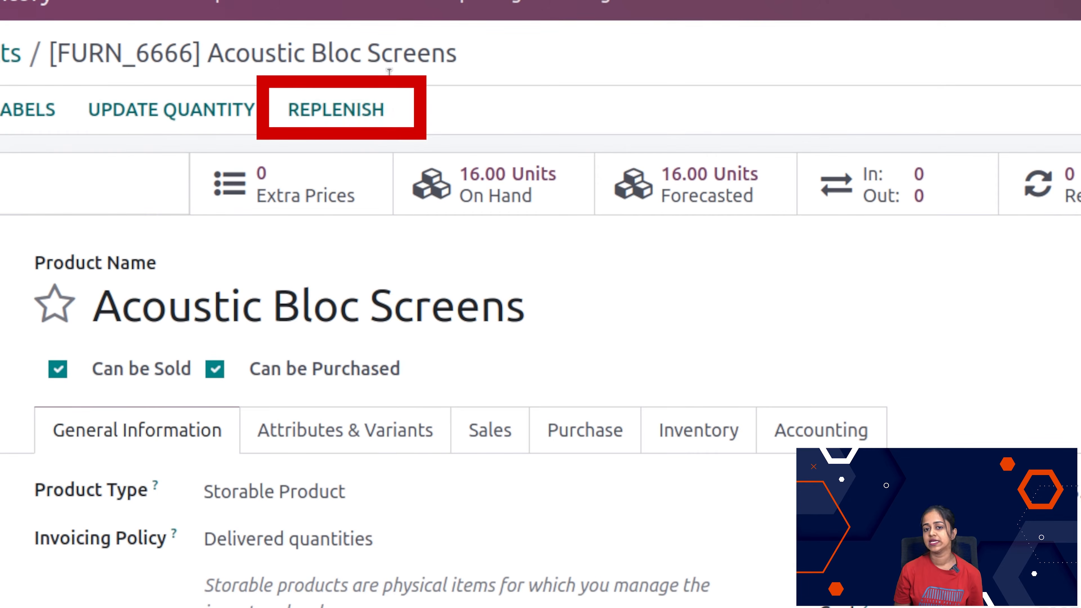
{"action": "left_click", "coordinate": [369, 107]}
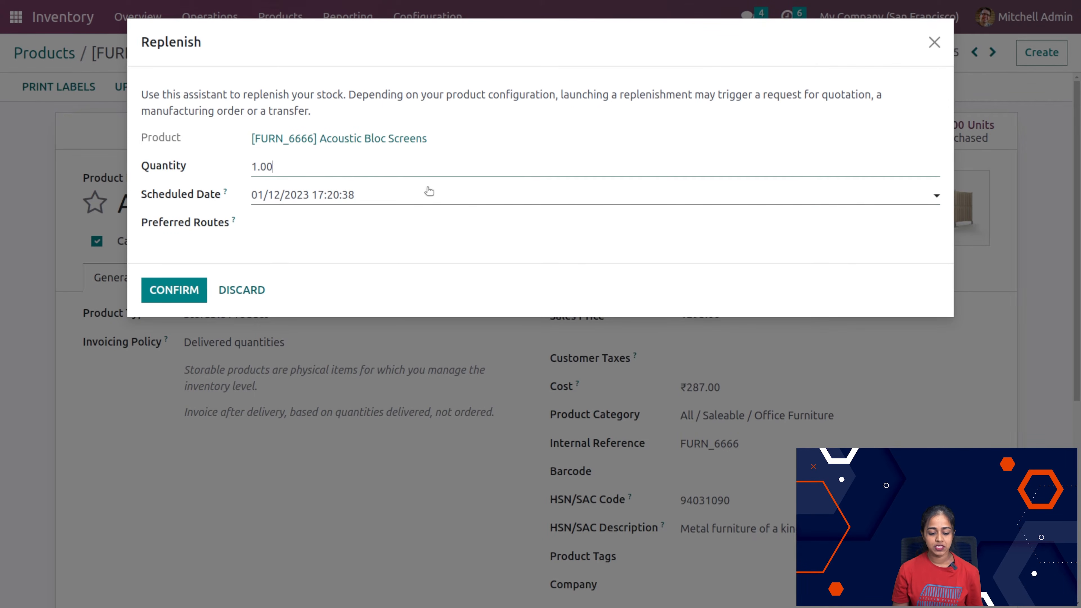
{"action": "left_click", "coordinate": [365, 224]}
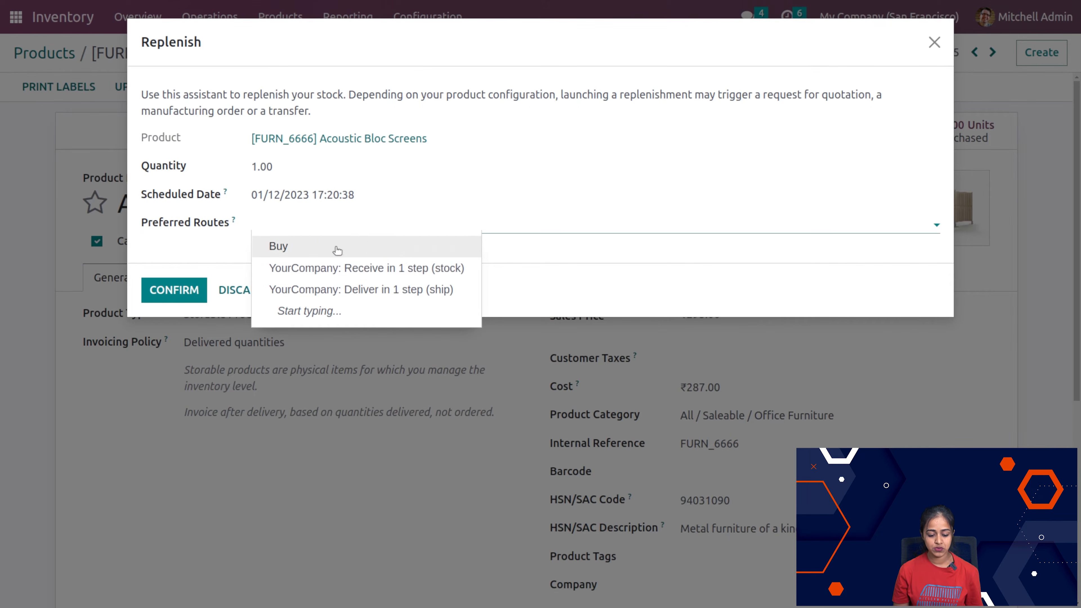
{"action": "left_click", "coordinate": [333, 255]}
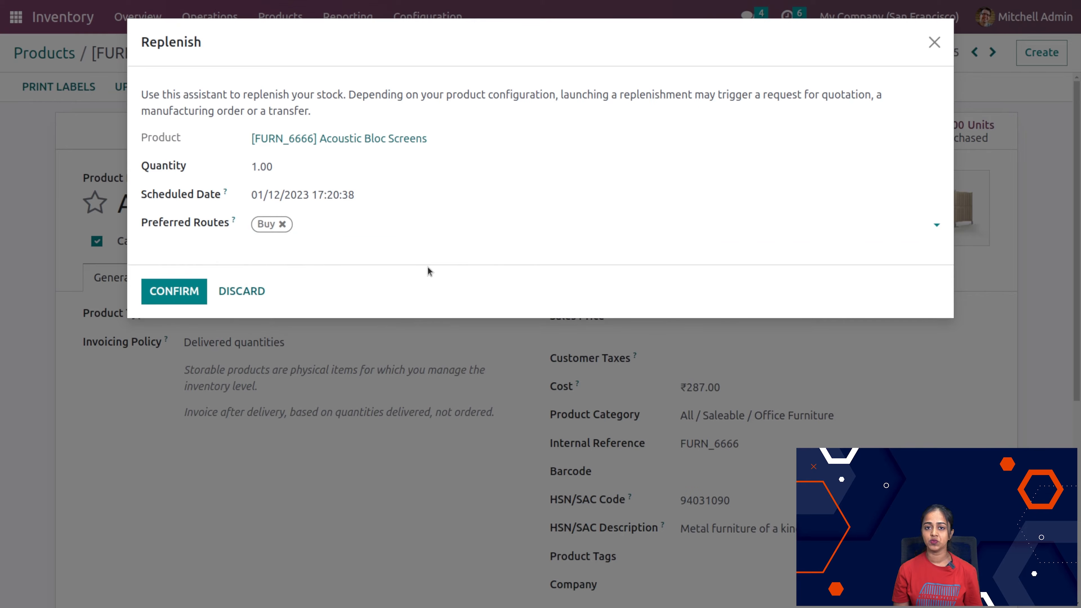
{"action": "left_click", "coordinate": [163, 294]}
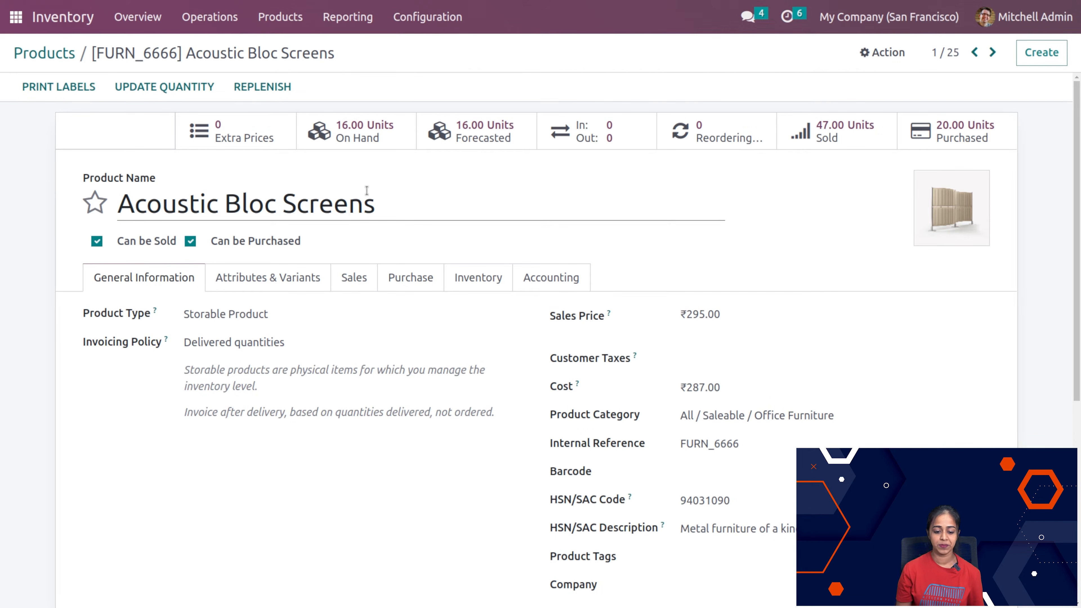
Step: View the inventory adjustments list, and check the stock on the Corner Desk Right Sit product record
{"action": "left_click", "coordinate": [210, 17]}
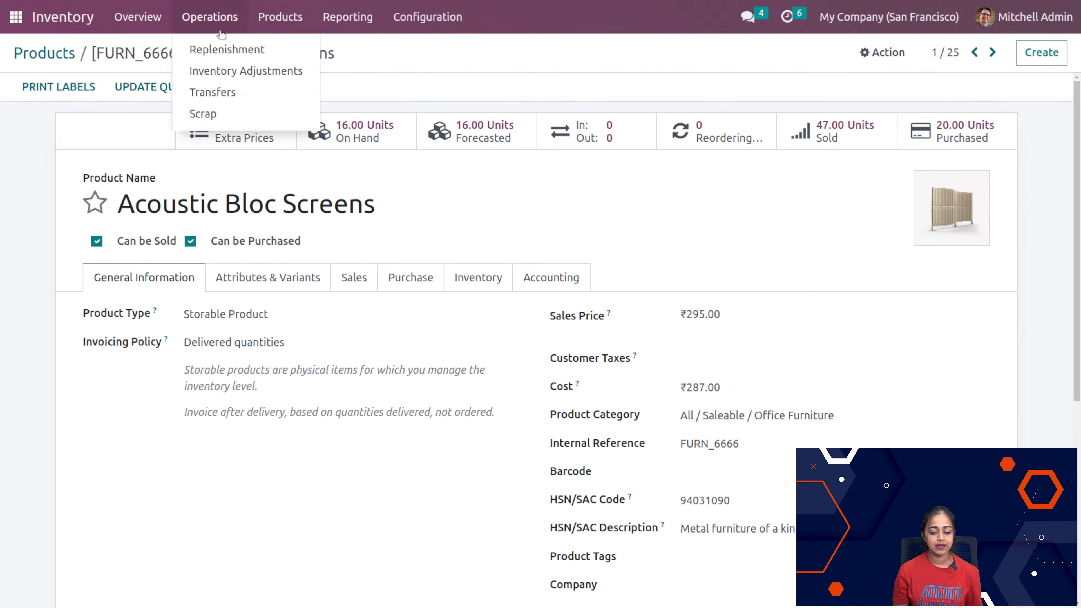
{"action": "left_click", "coordinate": [214, 81]}
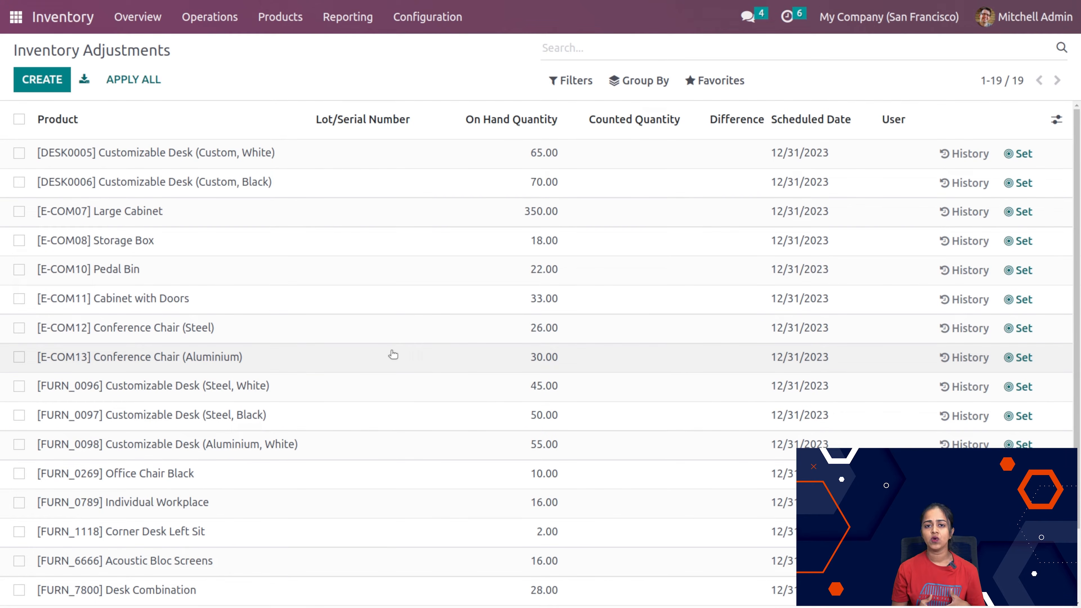
{"action": "left_click", "coordinate": [281, 17]}
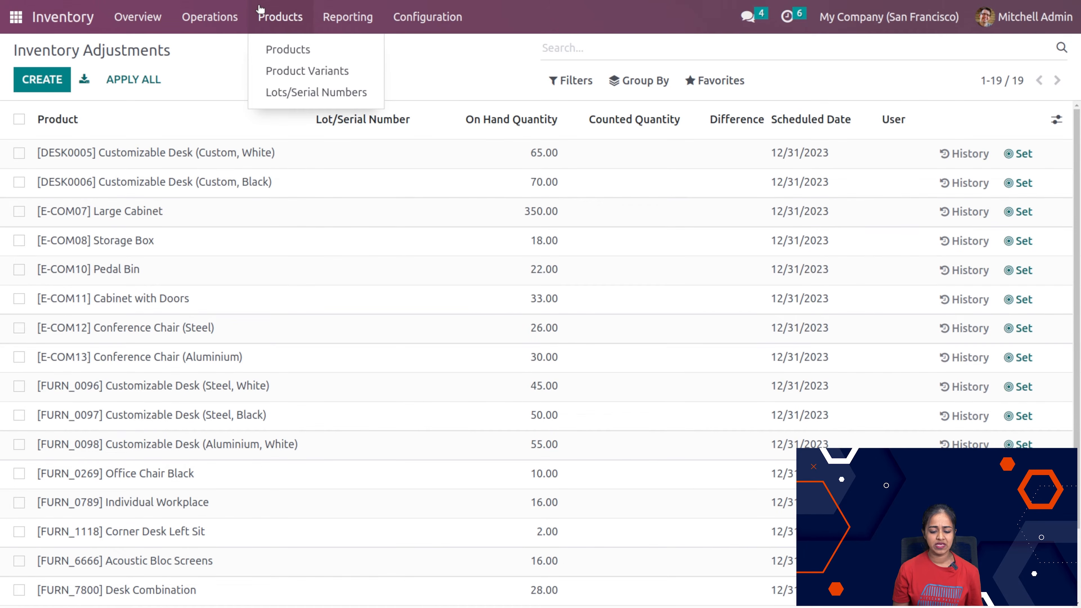
{"action": "left_click", "coordinate": [279, 50]}
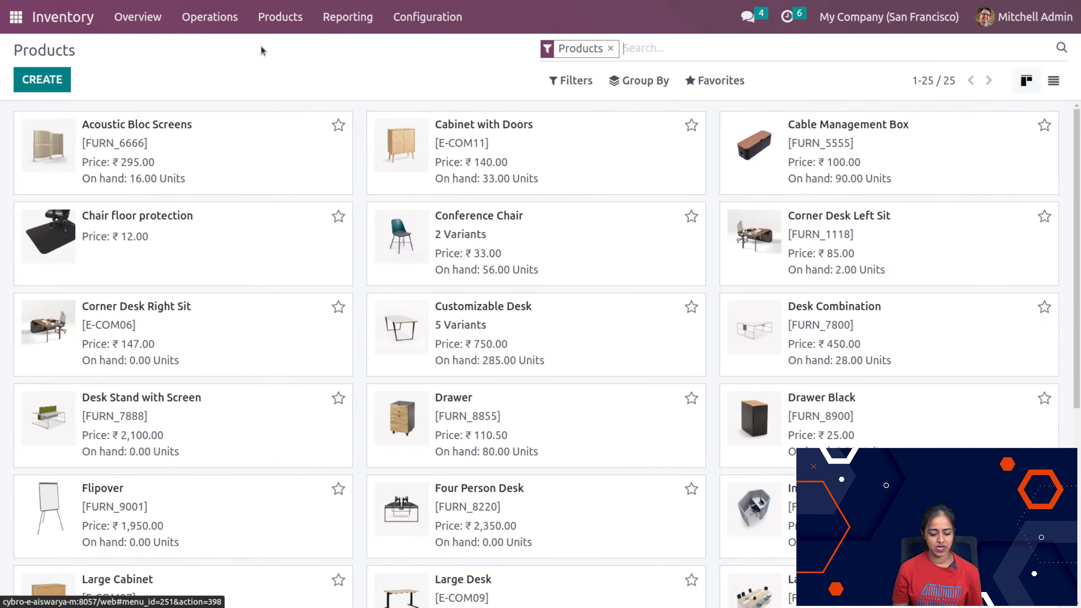
{"action": "left_click", "coordinate": [244, 355]}
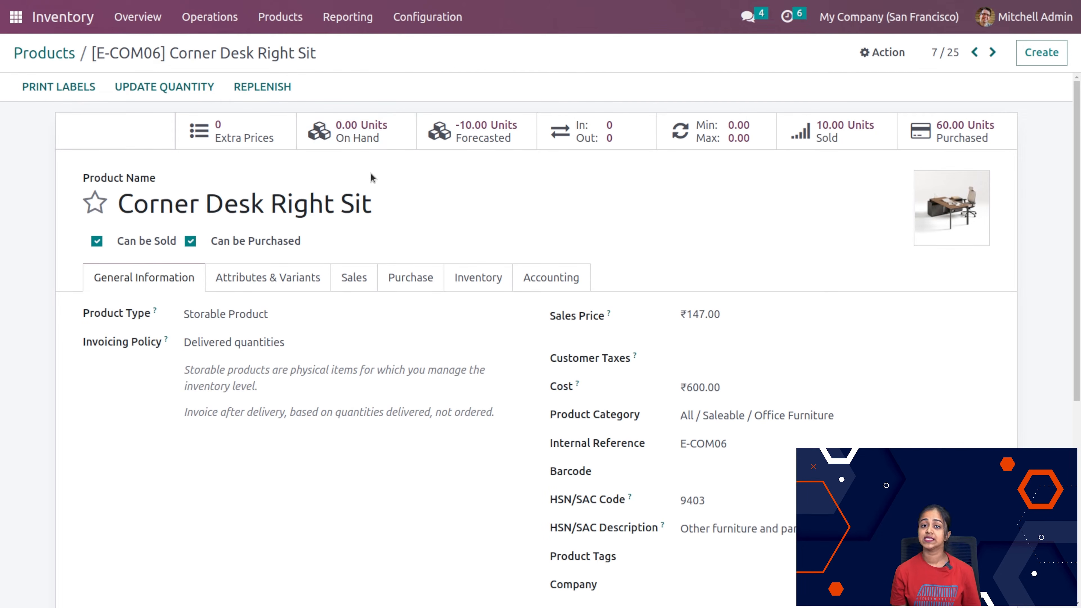
Step: Add a new inventory adjustment line for the product [E-COM06] Corner Desk Right Sit
{"action": "left_click", "coordinate": [209, 26]}
{"action": "left_click", "coordinate": [217, 73]}
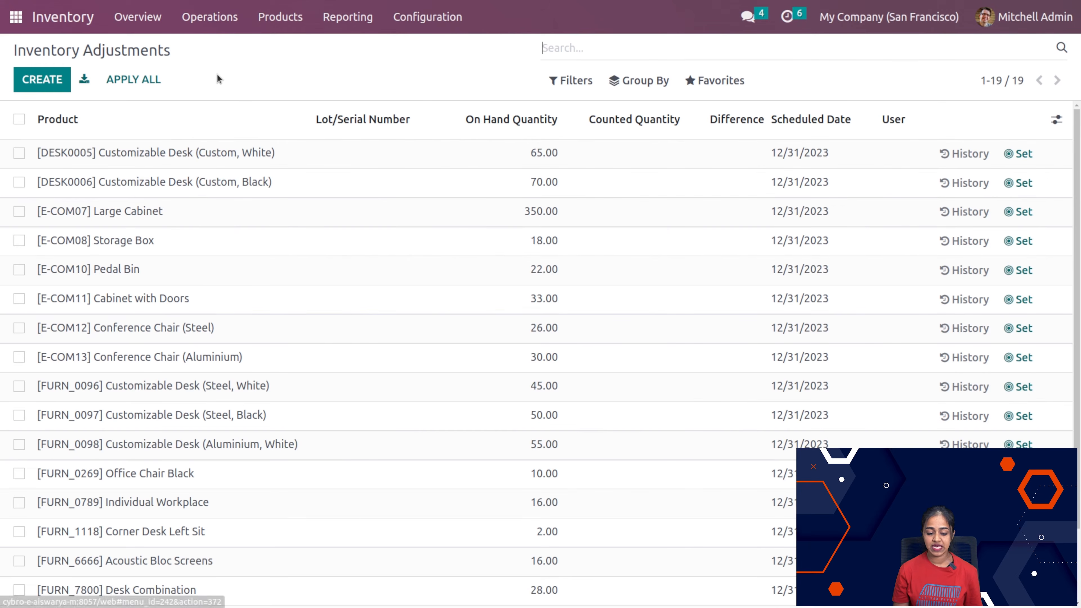
{"action": "left_click", "coordinate": [45, 79]}
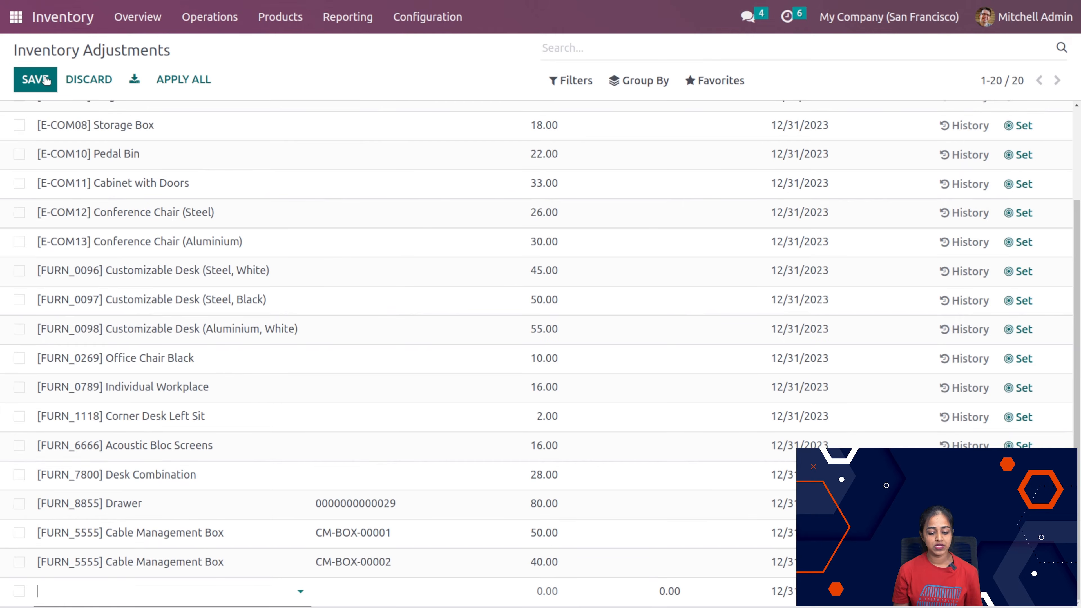
{"action": "scroll", "coordinate": [176, 129], "scroll_direction": "up", "scroll_amount": 3}
{"action": "scroll", "coordinate": [170, 342], "scroll_direction": "down", "scroll_amount": 1}
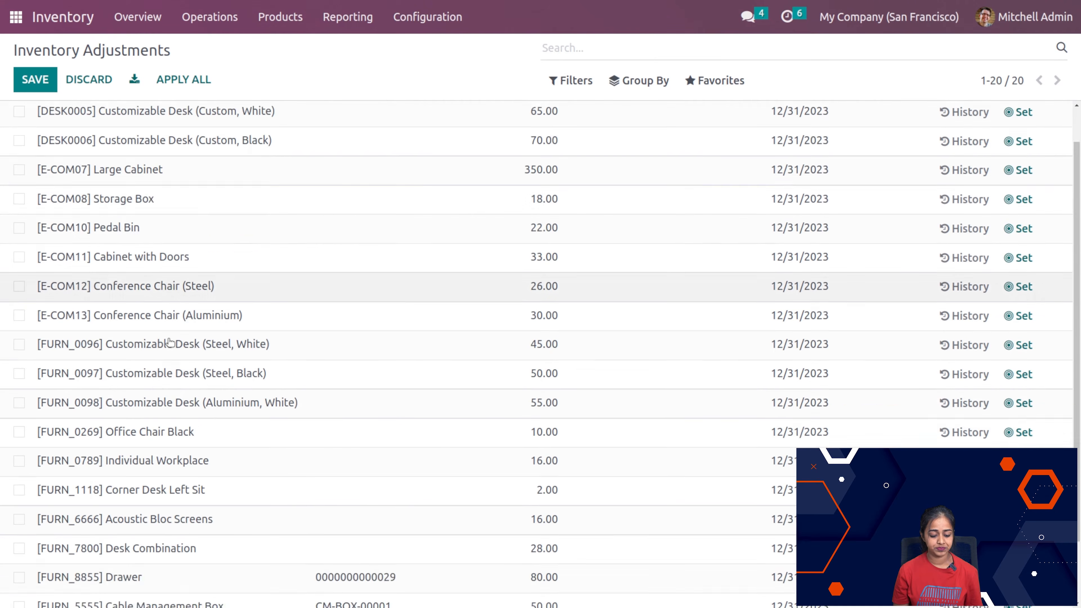
{"action": "scroll", "coordinate": [171, 342], "scroll_direction": "down", "scroll_amount": 2}
{"action": "left_click", "coordinate": [80, 592]}
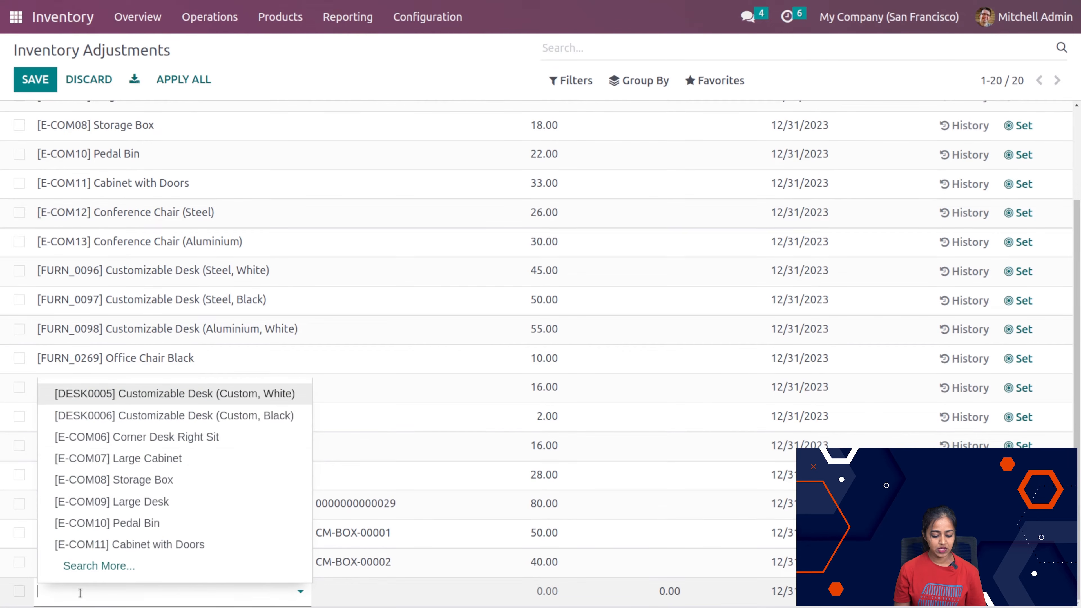
{"action": "left_click", "coordinate": [156, 440]}
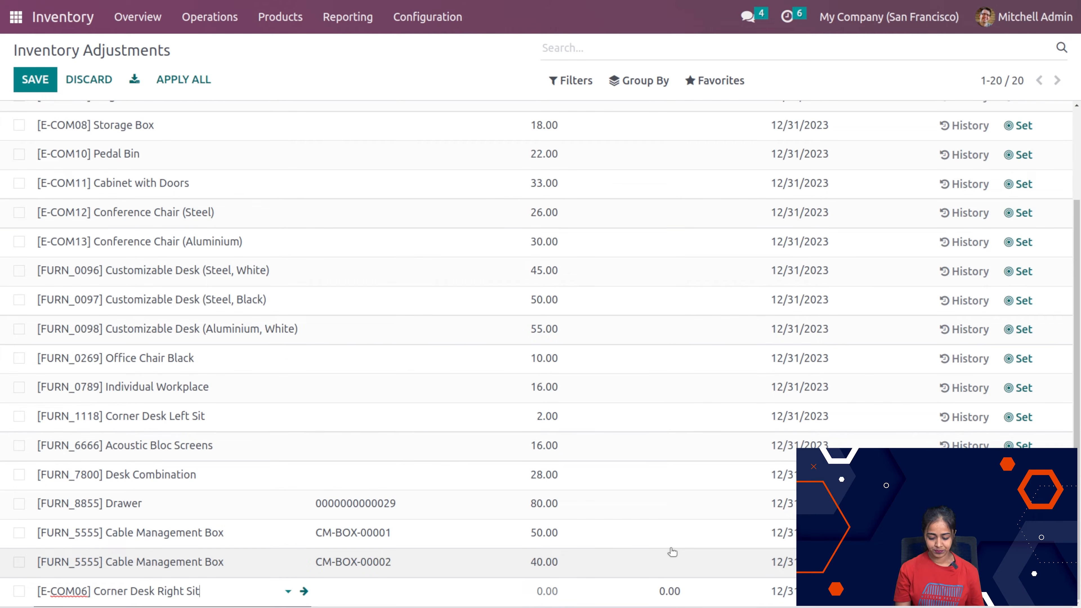
Step: Set the Corner Desk Right Sit line's counted quantity to 10, and apply the adjustment
{"action": "left_click", "coordinate": [546, 593]}
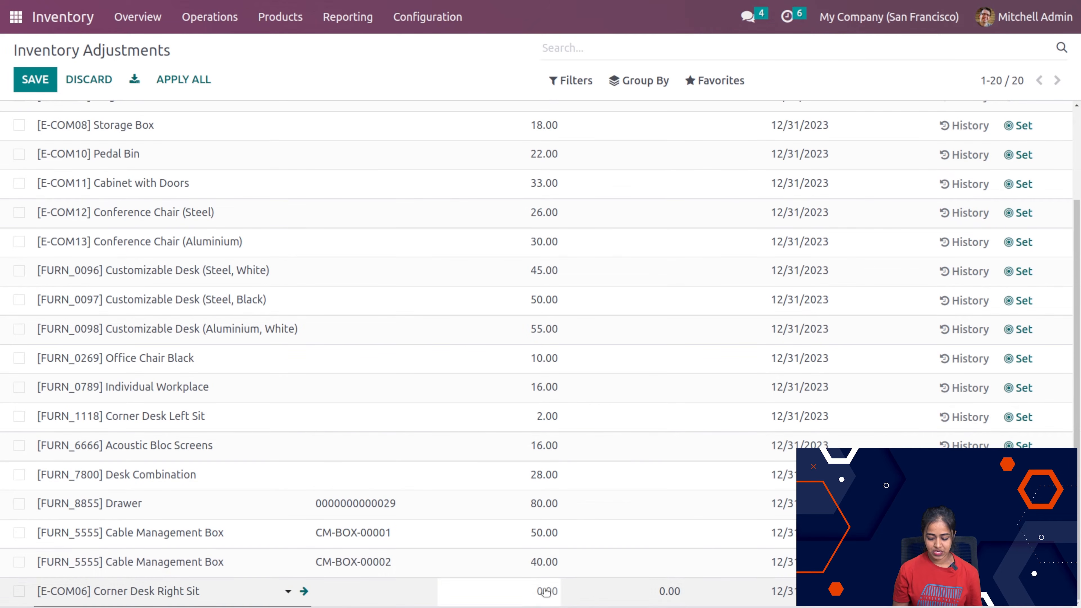
{"action": "scroll", "coordinate": [693, 558], "scroll_direction": "up", "scroll_amount": 3}
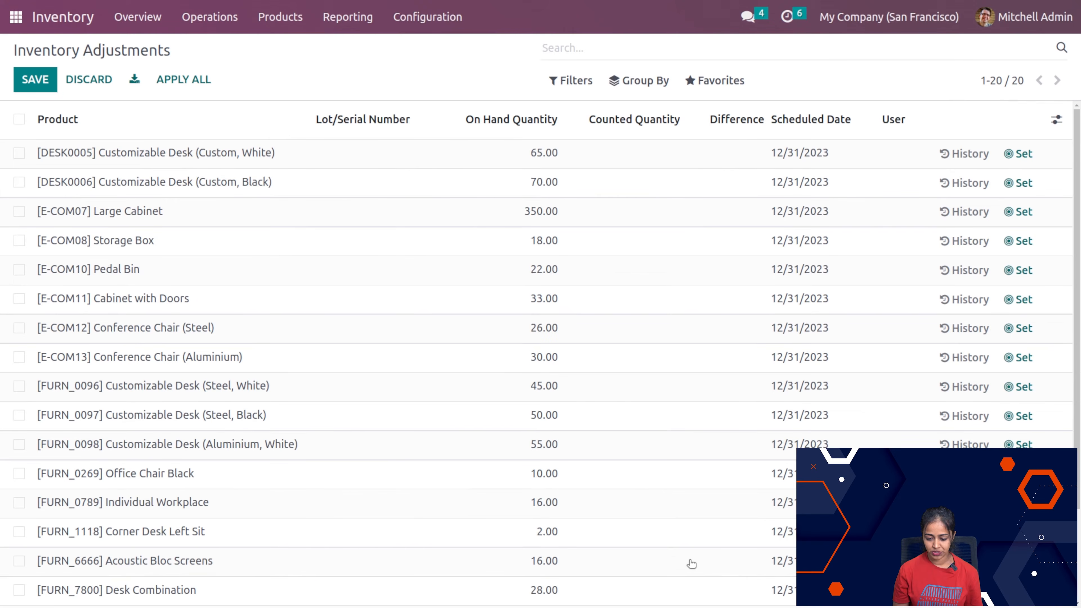
{"action": "scroll", "coordinate": [735, 587], "scroll_direction": "down", "scroll_amount": 3}
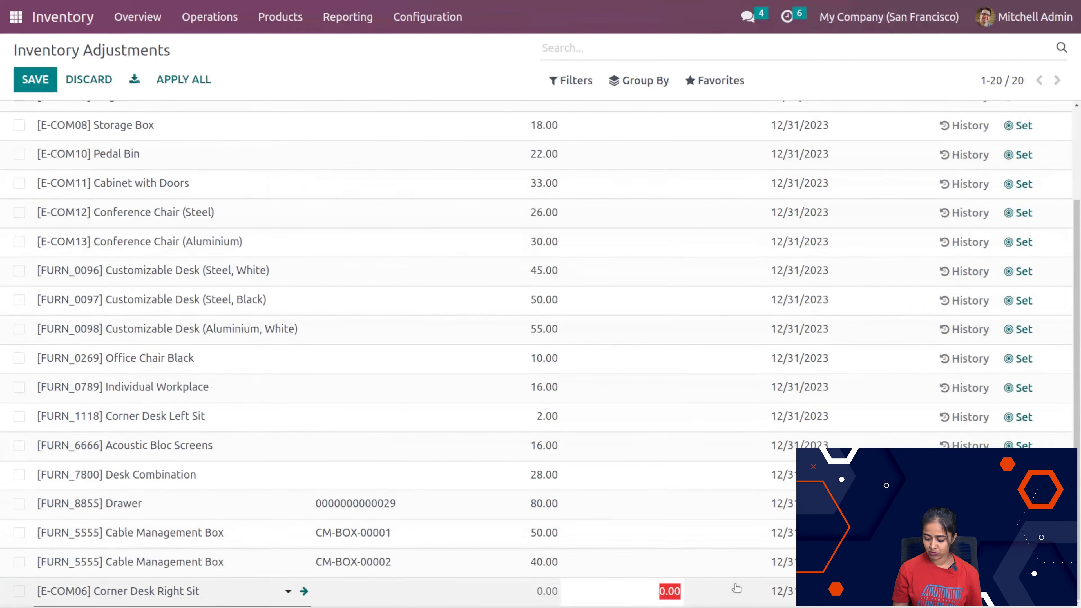
{"action": "type", "text": "10"}
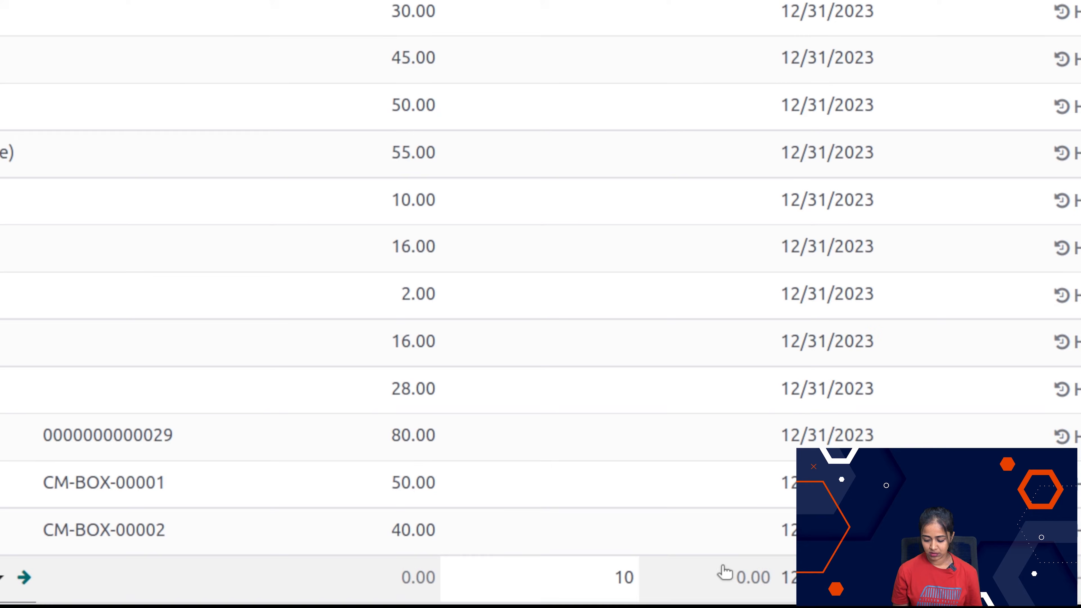
{"action": "left_click", "coordinate": [497, 66]}
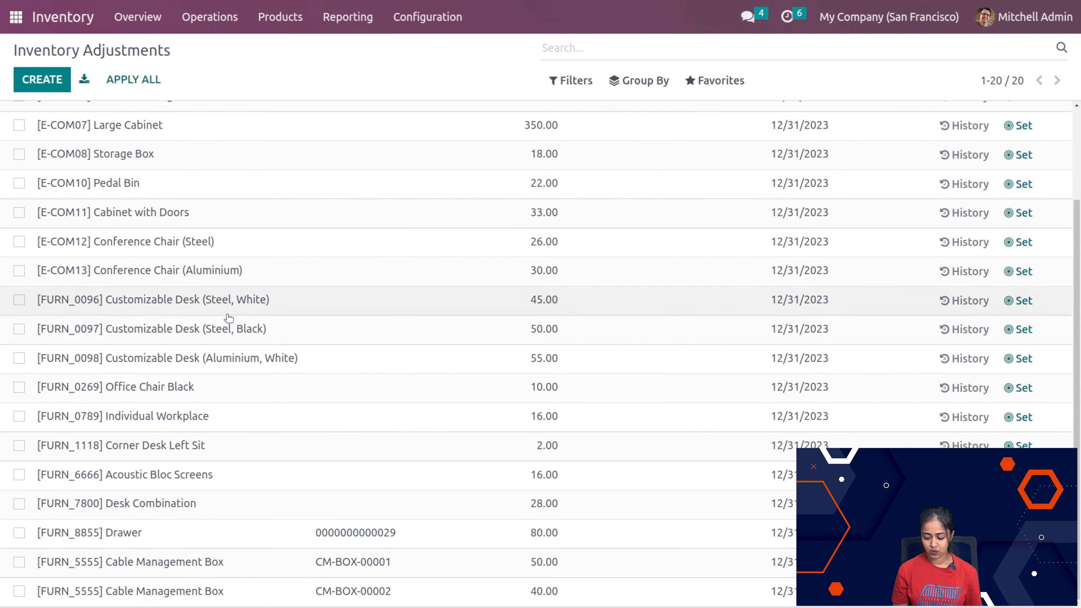
Step: Check the on-hand quantity details of the Corner Desk Right Sit product, and return to its record
{"action": "left_click", "coordinate": [277, 32]}
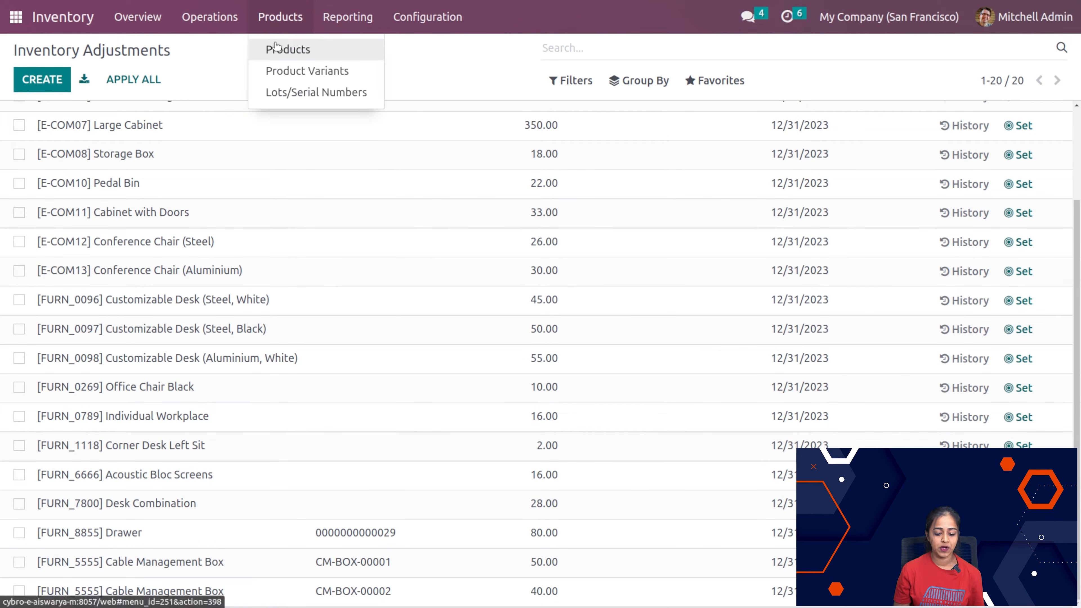
{"action": "left_click", "coordinate": [275, 46]}
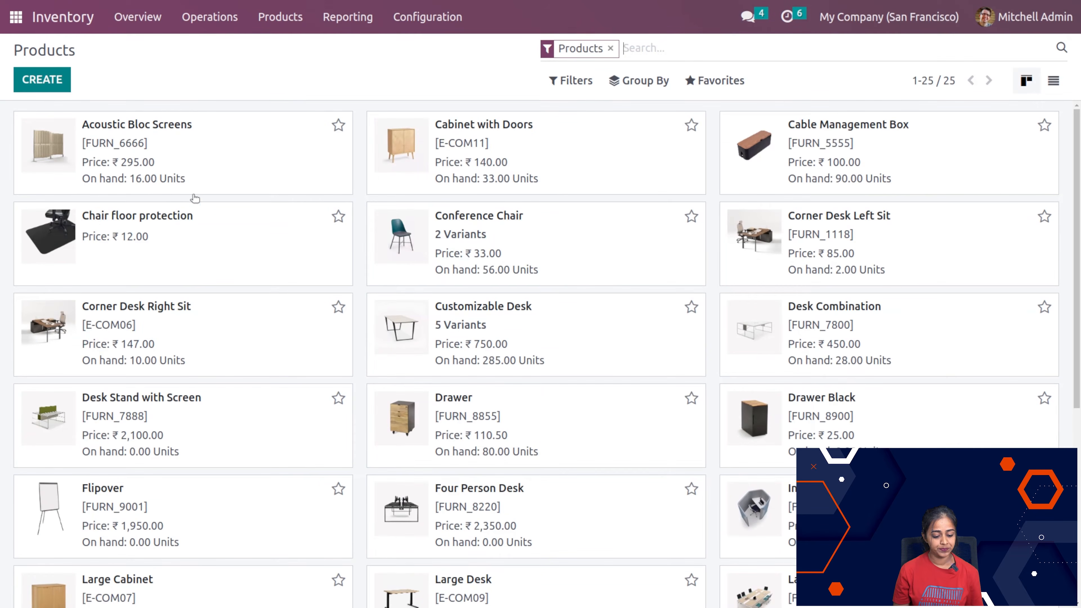
{"action": "left_click", "coordinate": [229, 343]}
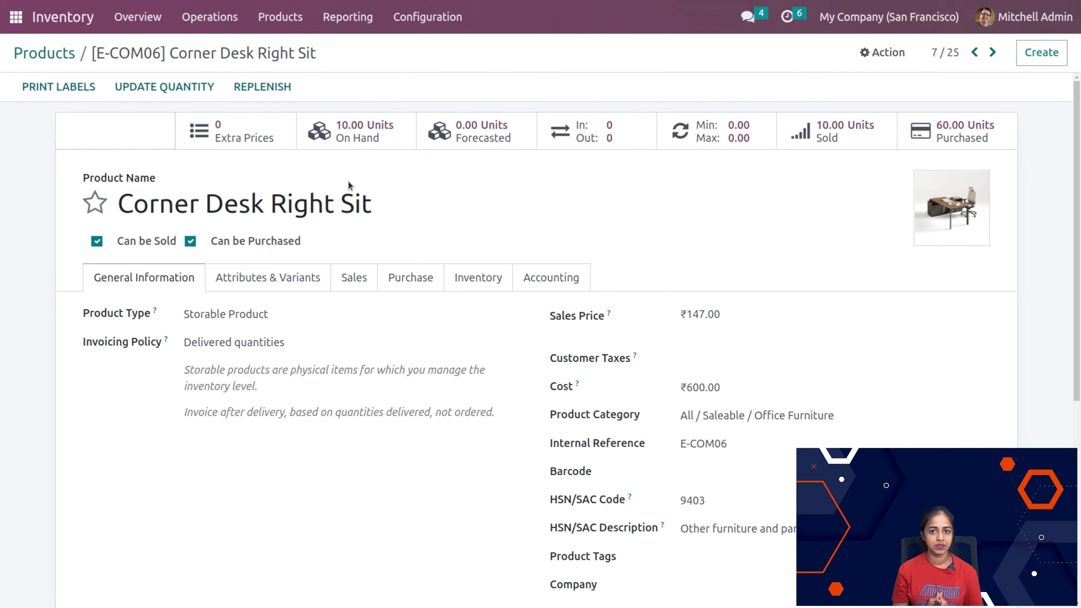
{"action": "left_click", "coordinate": [386, 134]}
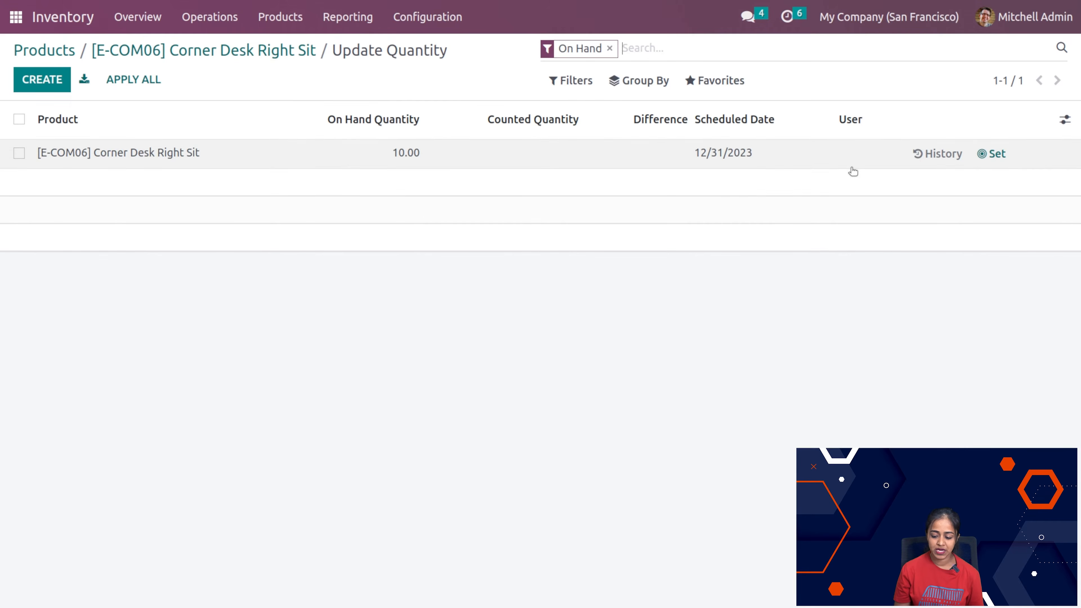
{"action": "left_click", "coordinate": [178, 58]}
Step: Open the list of inventory transfers, and look through their references, scheduled dates and statuses
{"action": "left_click", "coordinate": [187, 17]}
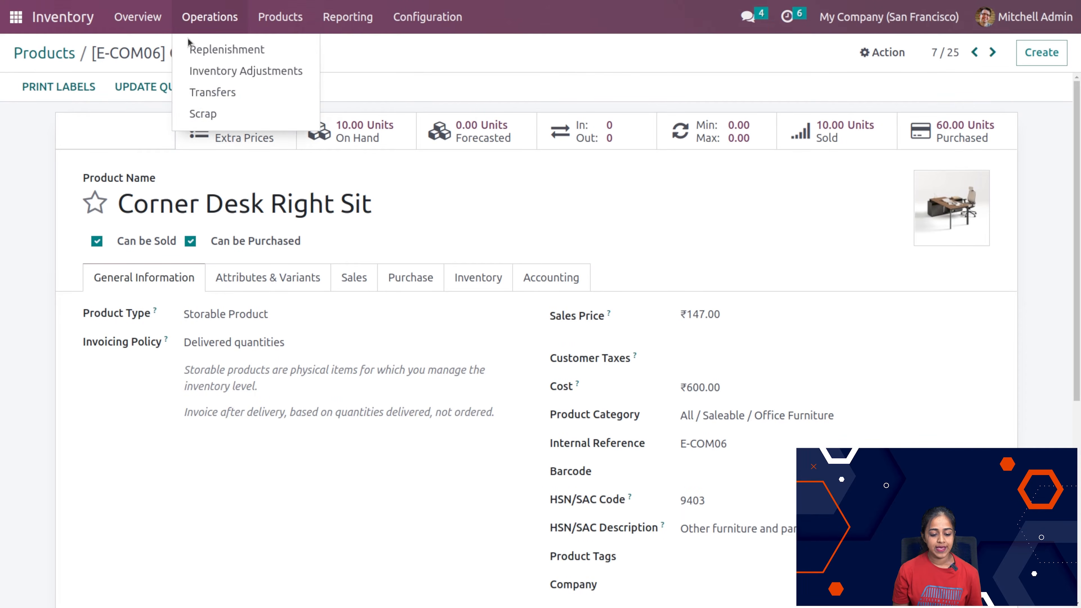
{"action": "left_click", "coordinate": [208, 92]}
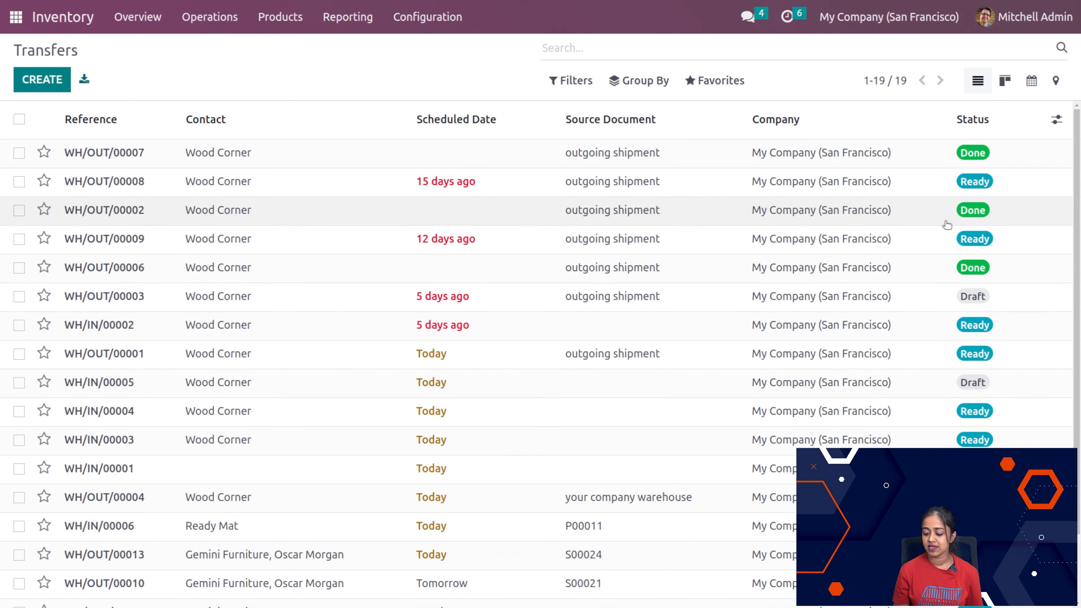
{"action": "scroll", "coordinate": [540, 353], "scroll_direction": "down", "scroll_amount": 2}
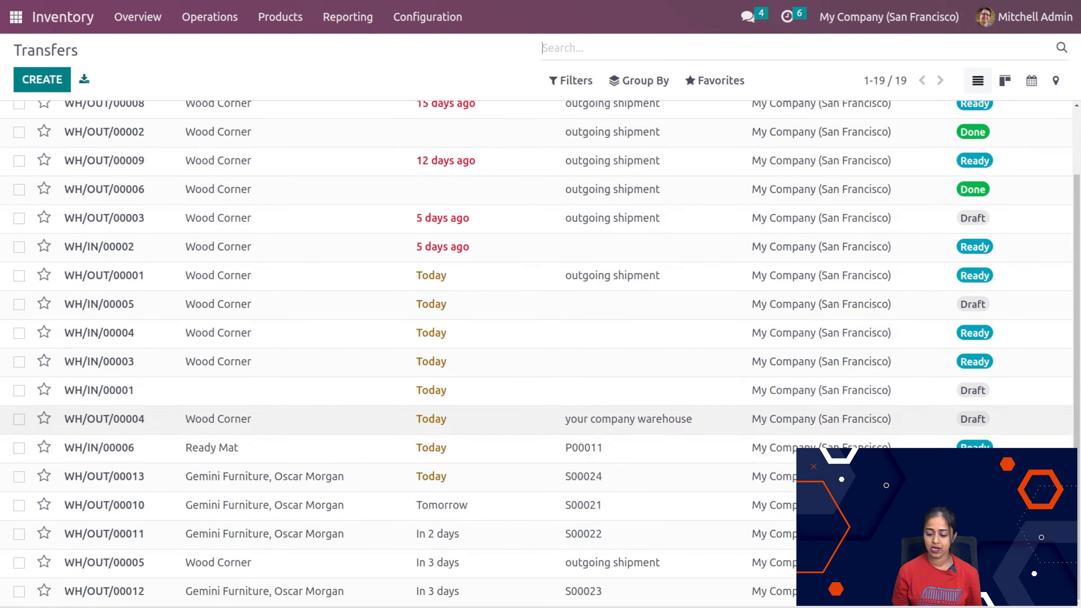
Step: Create a YourCompany: Receipts transfer from Azure Interior with a line for [DESK0006] Customizable Desk (Custom, Black)
{"action": "left_click", "coordinate": [43, 81]}
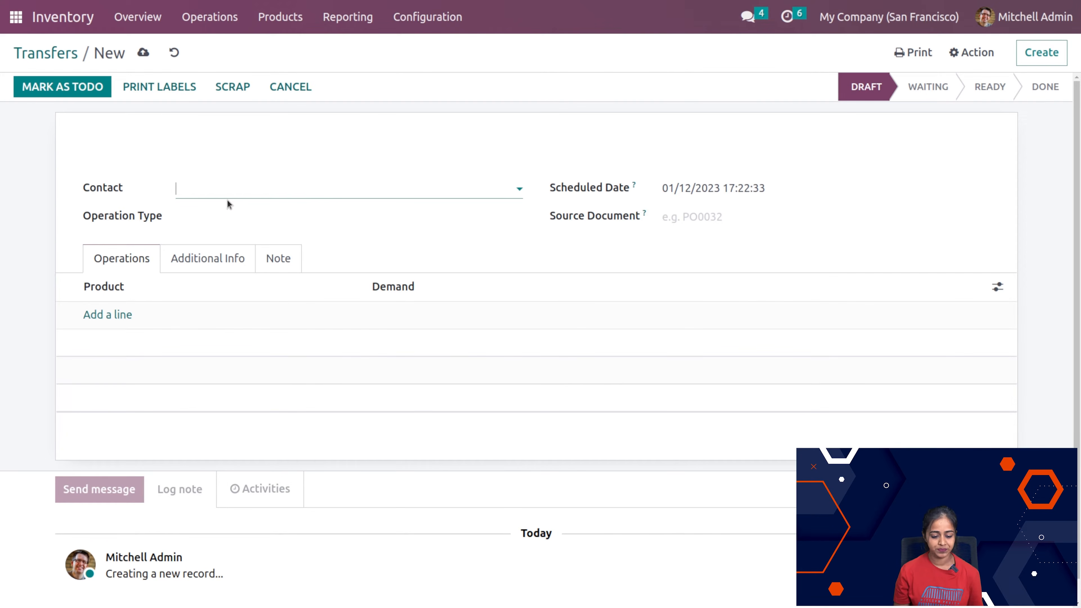
{"action": "left_click", "coordinate": [235, 189]}
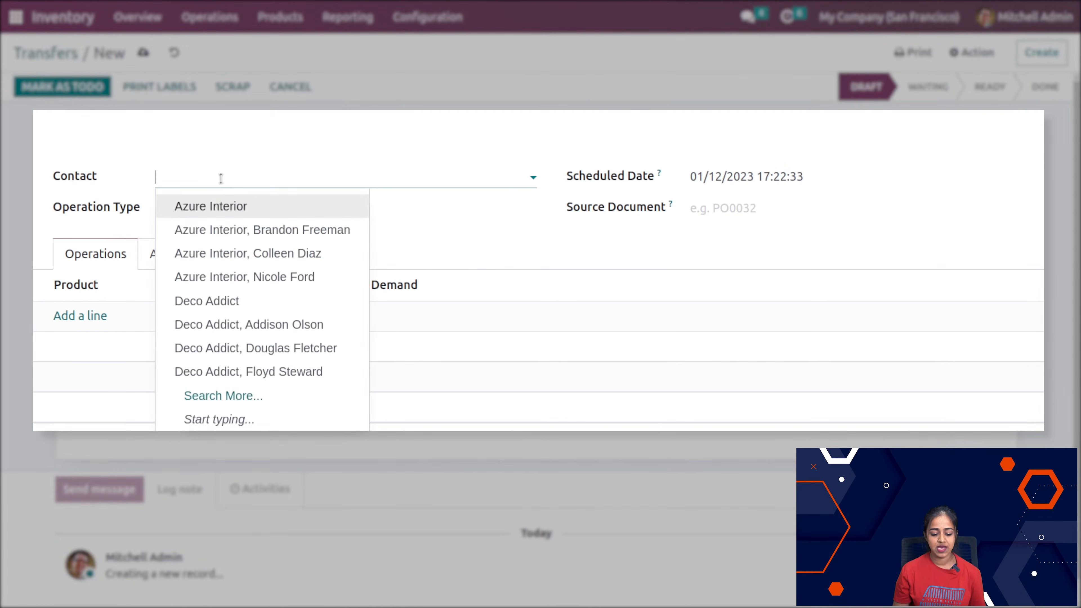
{"action": "left_click", "coordinate": [262, 213]}
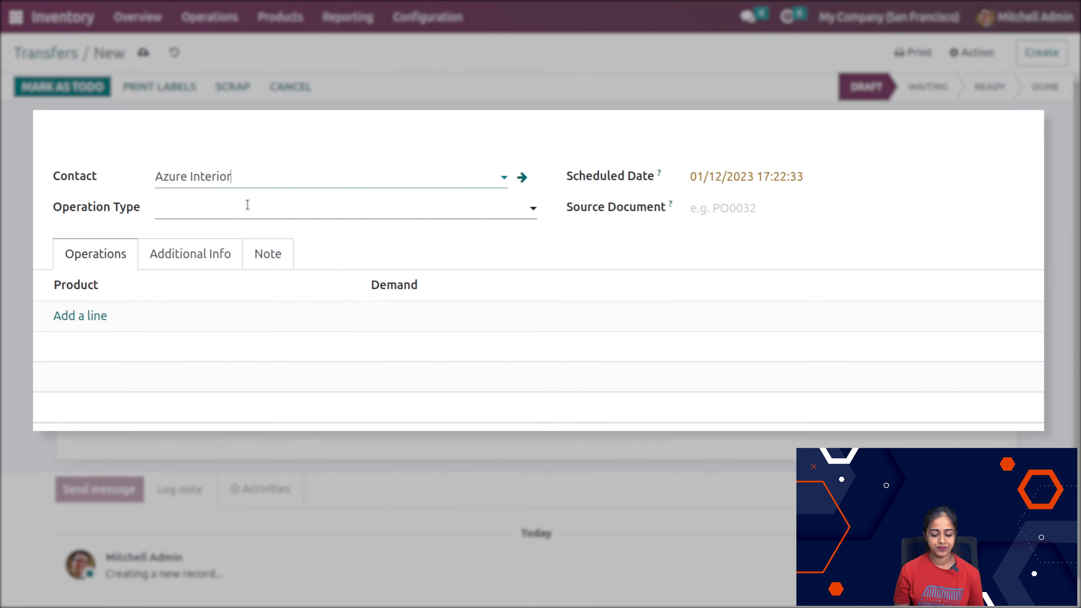
{"action": "left_click", "coordinate": [248, 203]}
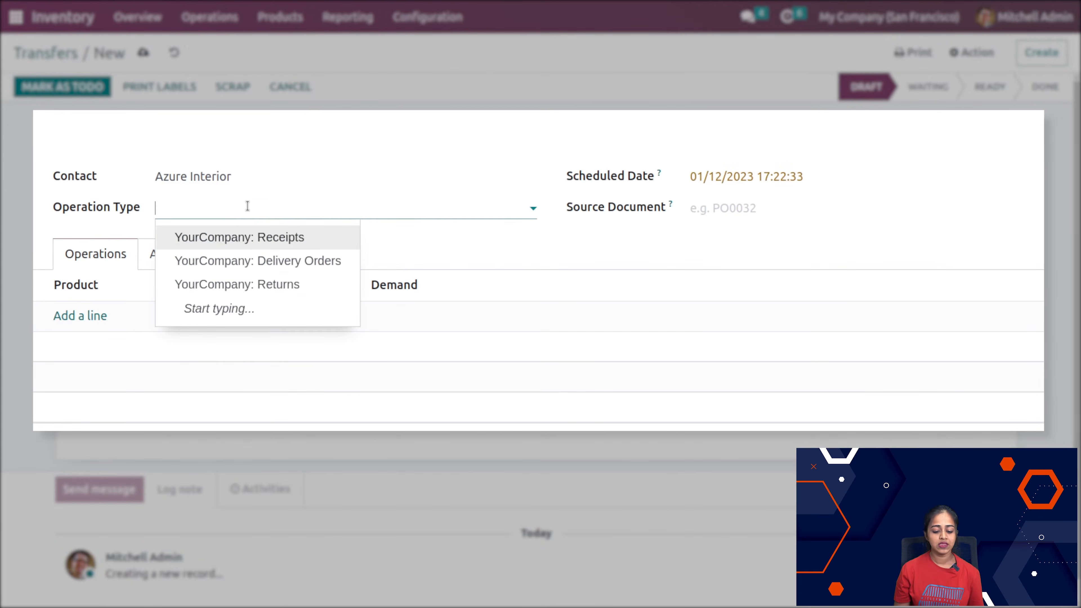
{"action": "left_click", "coordinate": [305, 243]}
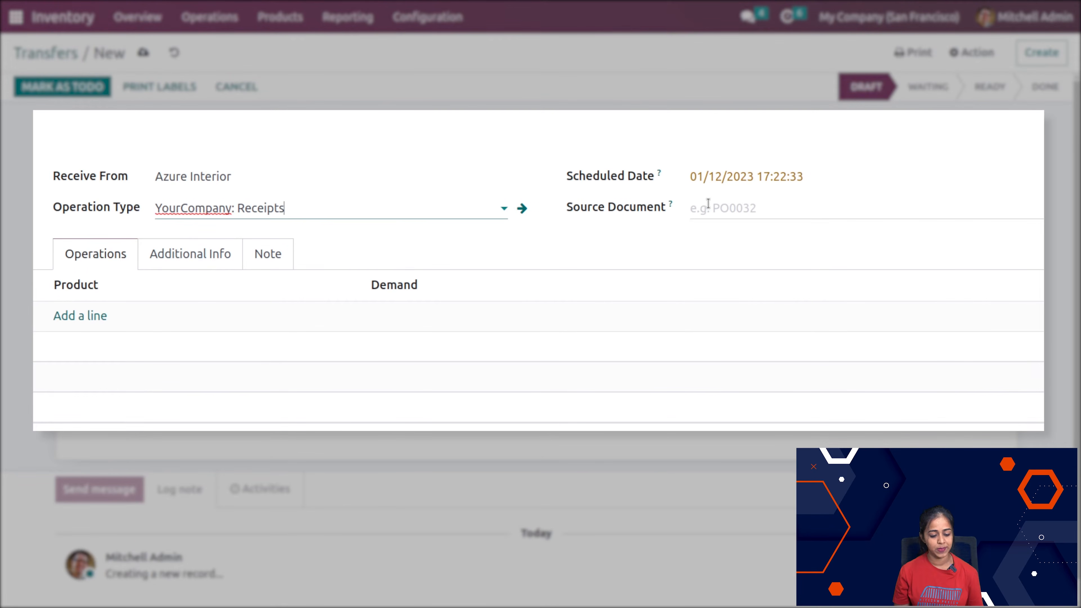
{"action": "left_click", "coordinate": [59, 316]}
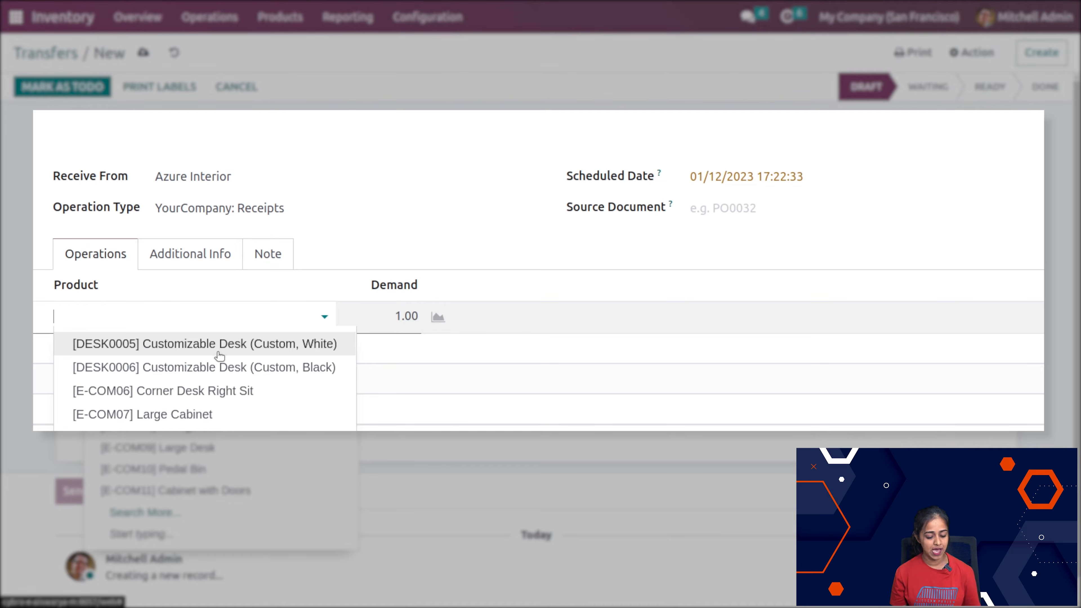
{"action": "left_click", "coordinate": [207, 367]}
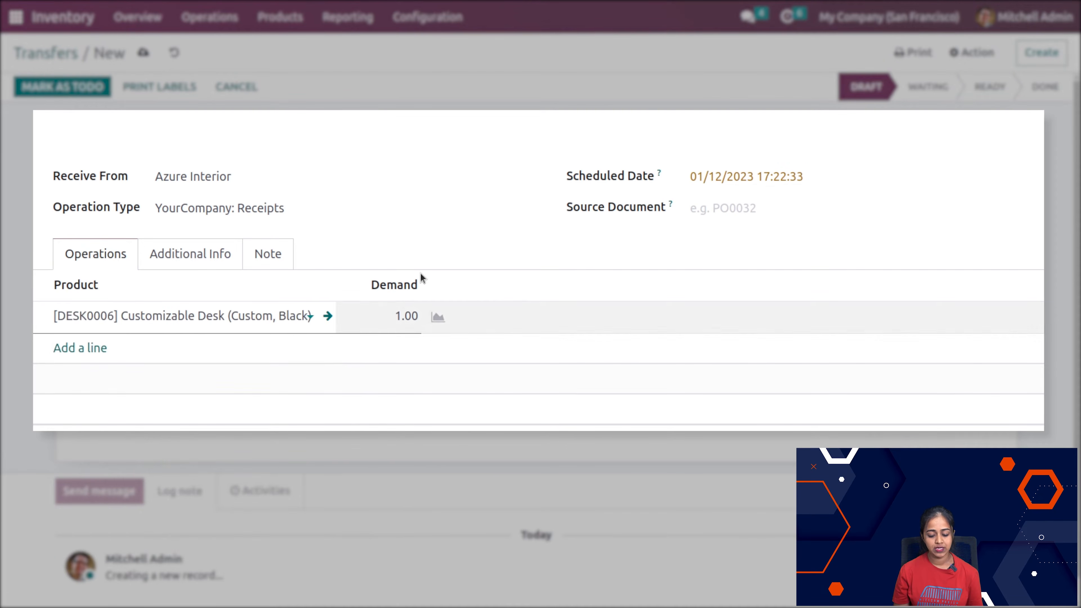
Step: Check the new receipt's additional information and internal note sections, and return to the transfers list
{"action": "left_click", "coordinate": [176, 252]}
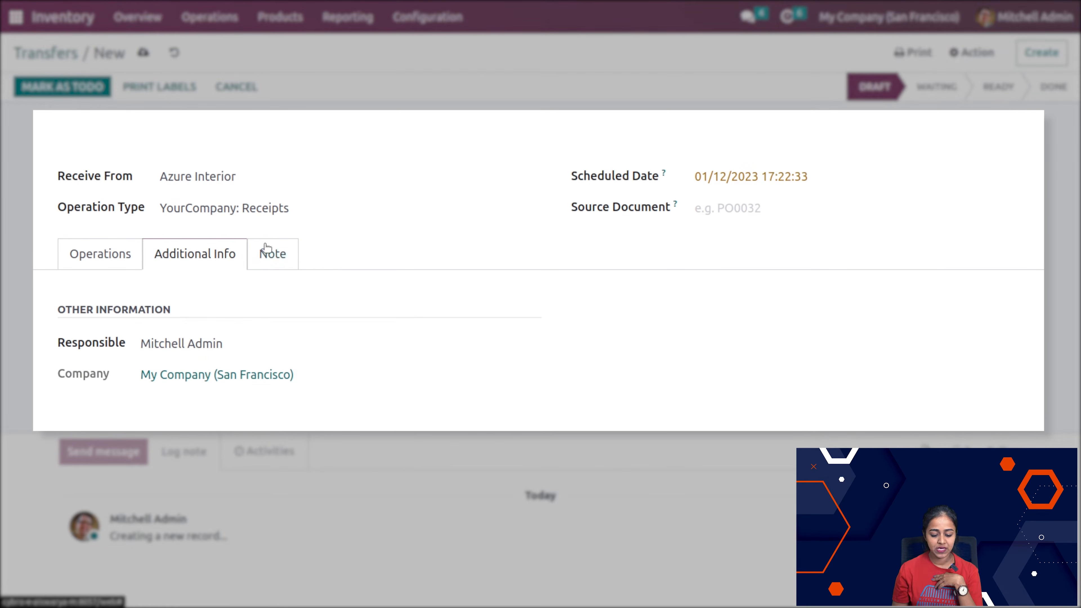
{"action": "left_click", "coordinate": [268, 255]}
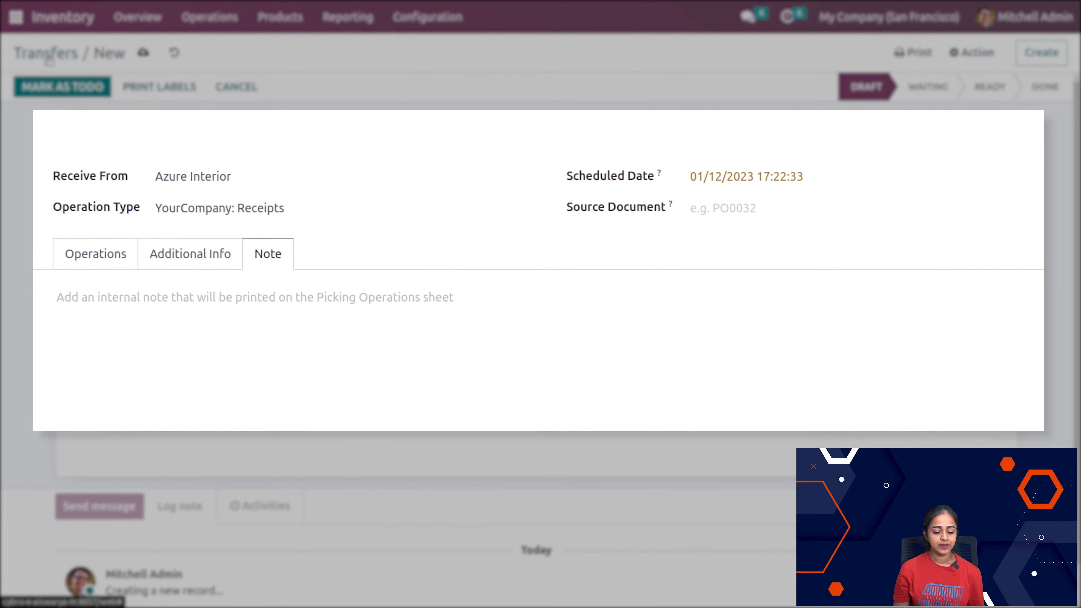
{"action": "left_click", "coordinate": [49, 60]}
{"action": "scroll", "coordinate": [367, 189], "scroll_direction": "up", "scroll_amount": 2}
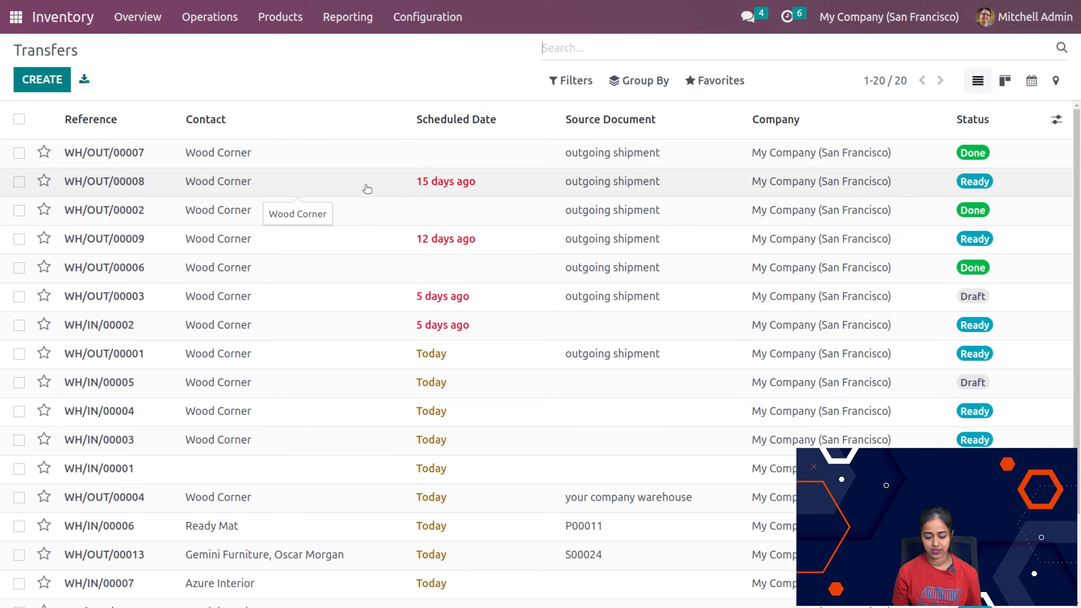
Step: Create a scrap order for 1.00 unit of [DESK0006] Customizable Desk (Custom, Black), and validate it
{"action": "left_click", "coordinate": [194, 15]}
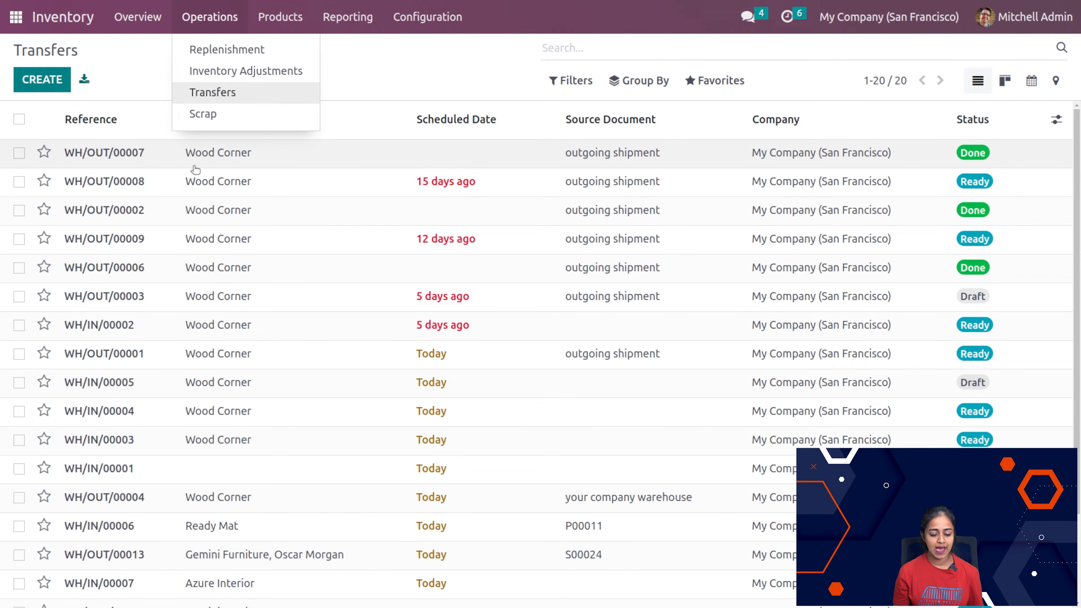
{"action": "left_click", "coordinate": [226, 114]}
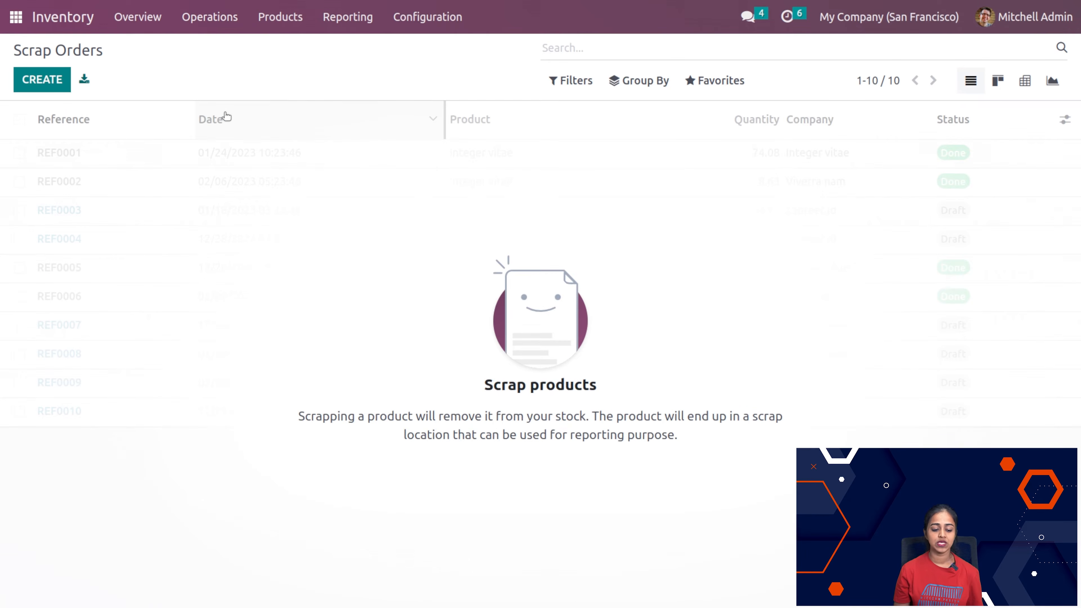
{"action": "left_click", "coordinate": [46, 85]}
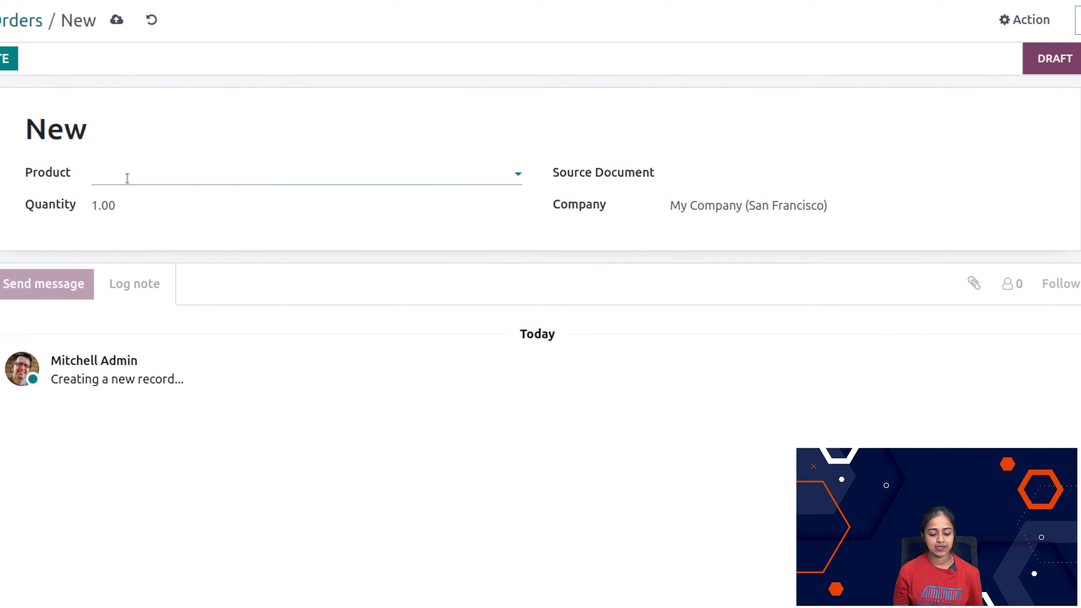
{"action": "left_click", "coordinate": [128, 178]}
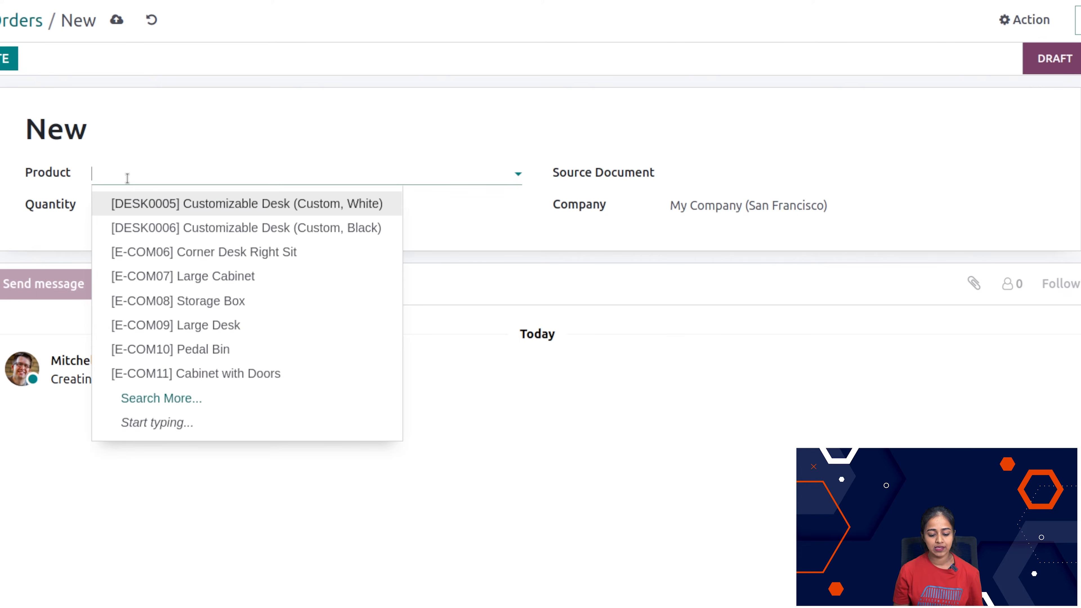
{"action": "left_click", "coordinate": [269, 230]}
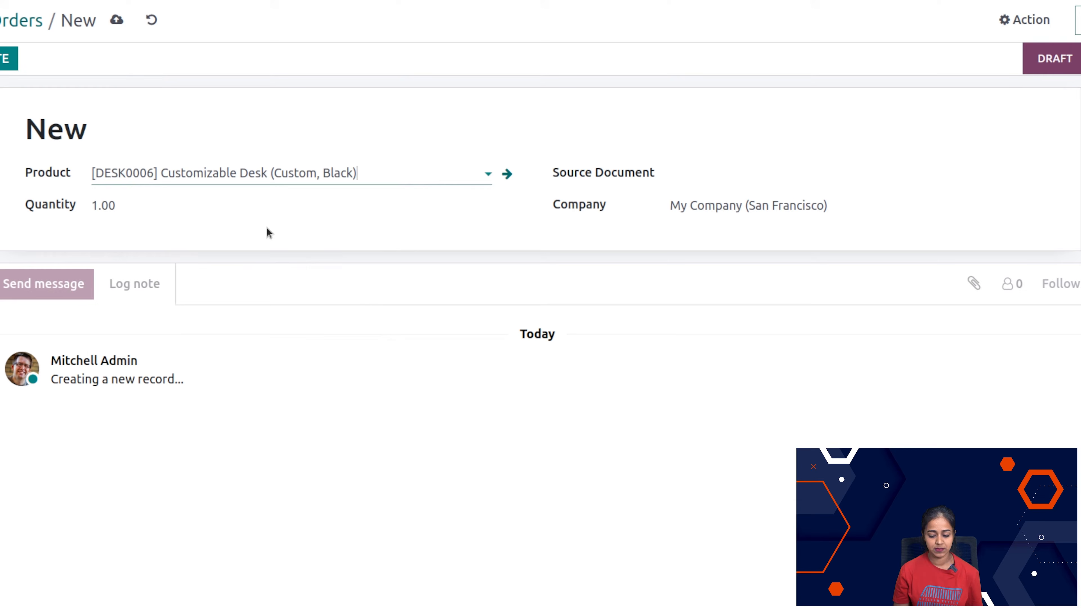
{"action": "left_click", "coordinate": [846, 169]}
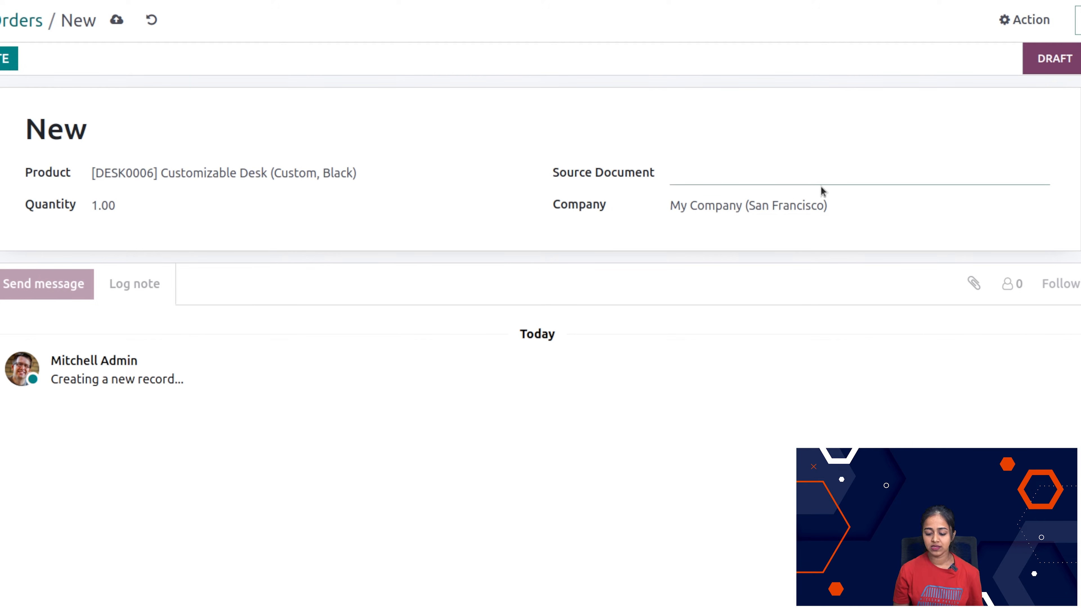
{"action": "left_click", "coordinate": [188, 208]}
{"action": "left_click", "coordinate": [489, 141]}
{"action": "left_click", "coordinate": [9, 60]}
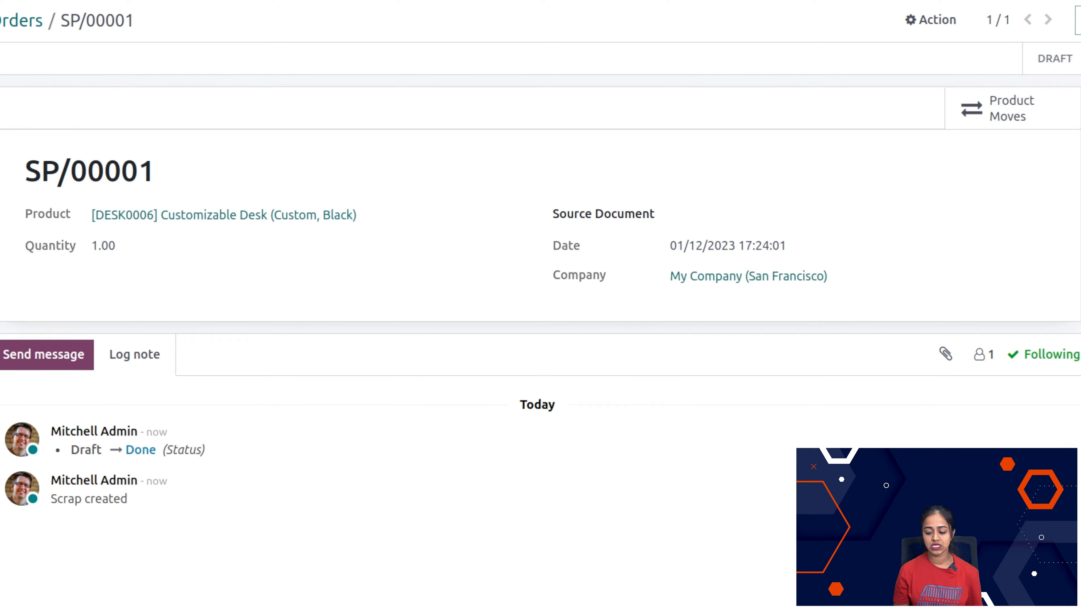
Step: Review the product moves recorded for the validated scrap order
{"action": "left_click", "coordinate": [989, 120]}
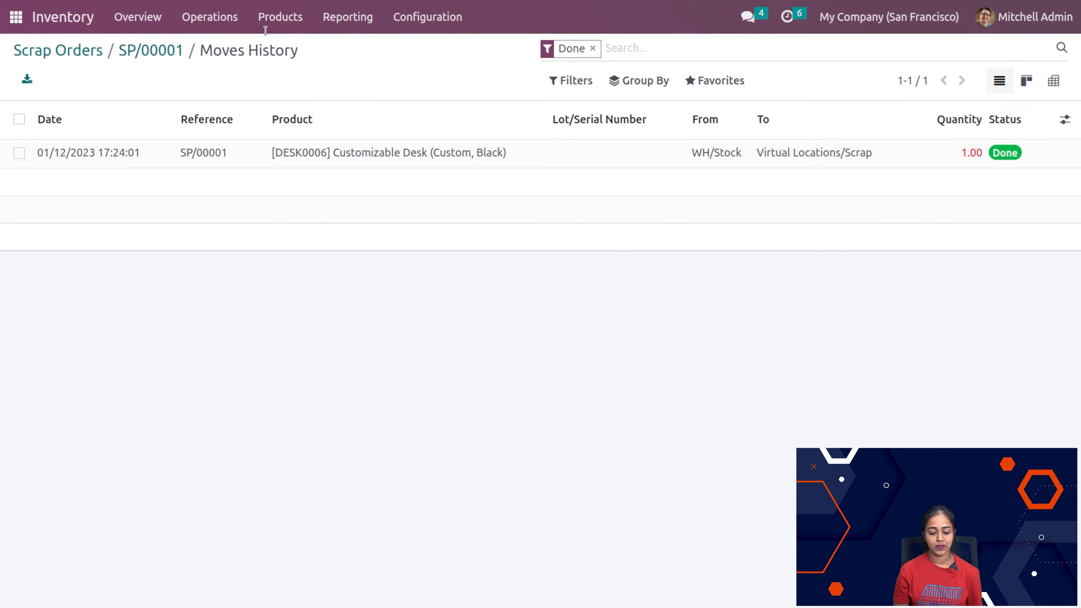
{"action": "left_click", "coordinate": [201, 18]}
{"action": "mouse_move", "coordinate": [347, 17]}
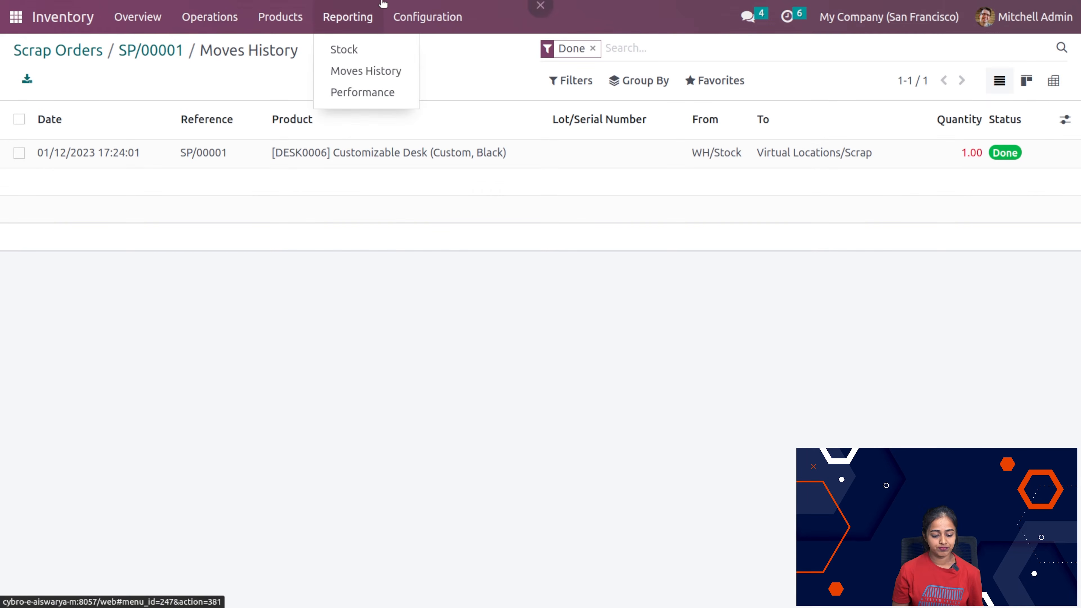
{"action": "left_click", "coordinate": [278, 340]}
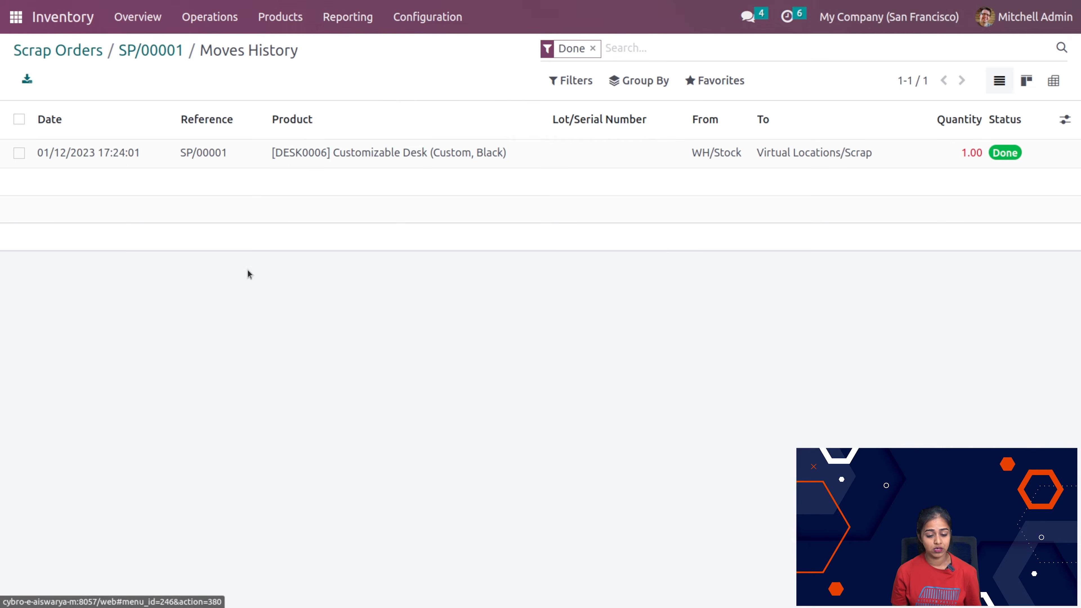
Step: Browse the product catalogue, and create a new product named toycar
{"action": "left_click", "coordinate": [285, 32]}
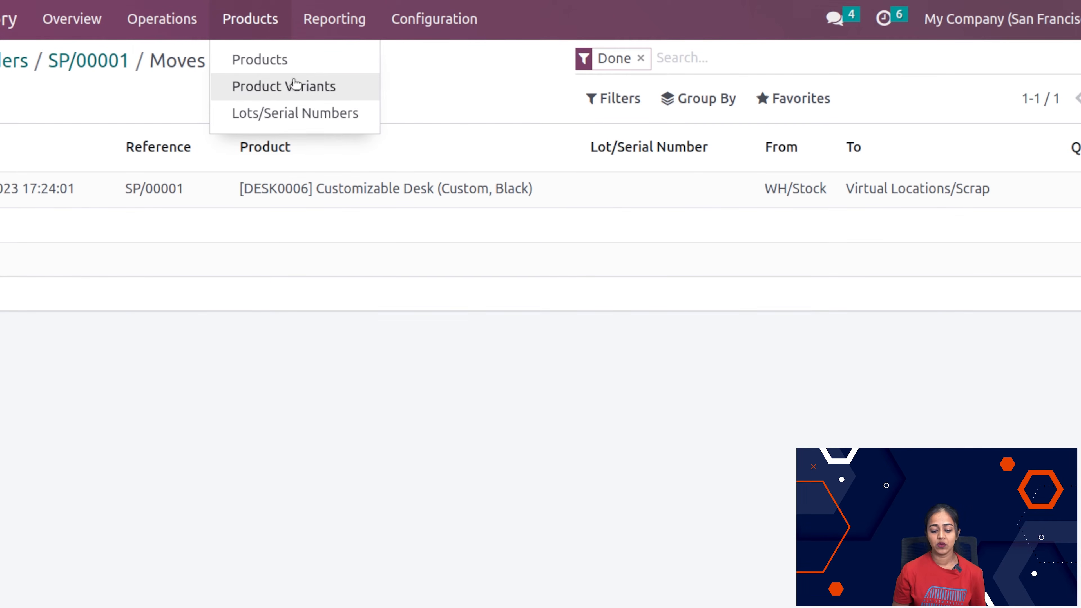
{"action": "left_click", "coordinate": [255, 64]}
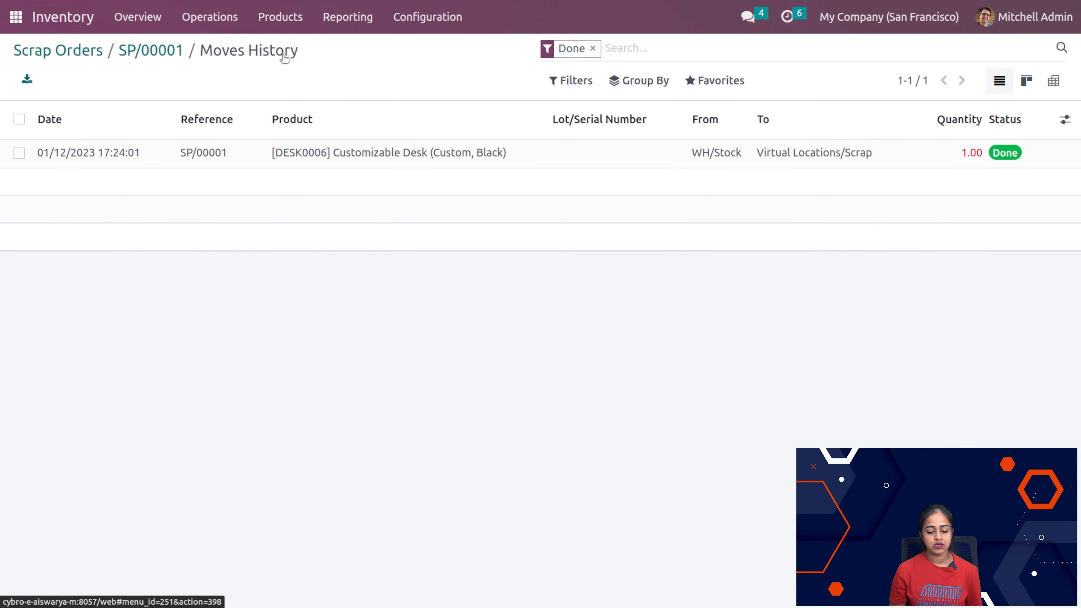
{"action": "scroll", "coordinate": [302, 324], "scroll_direction": "down", "scroll_amount": 5}
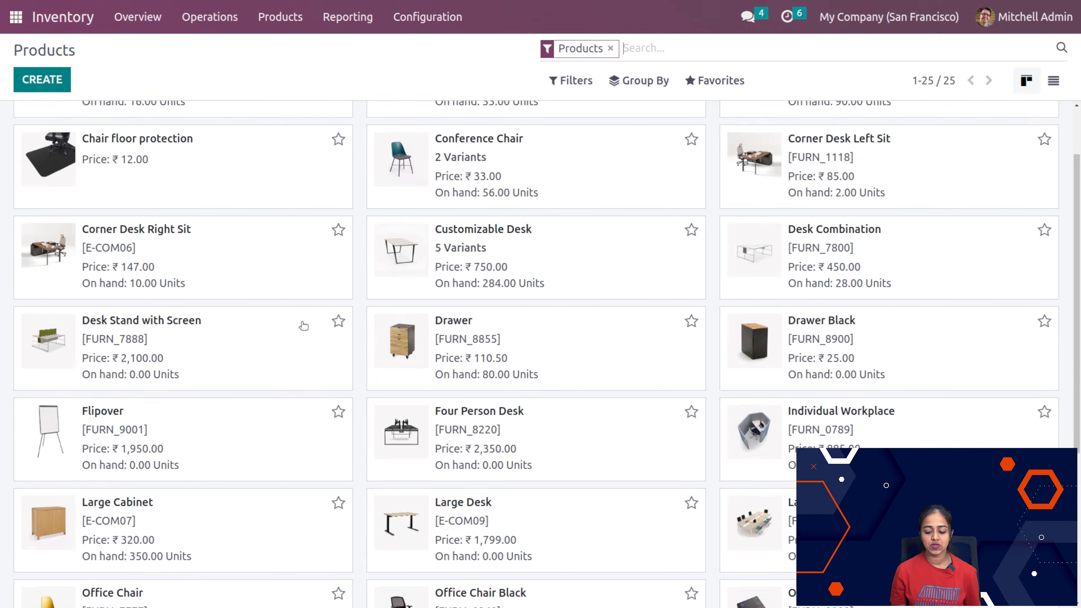
{"action": "scroll", "coordinate": [303, 326], "scroll_direction": "up", "scroll_amount": 5}
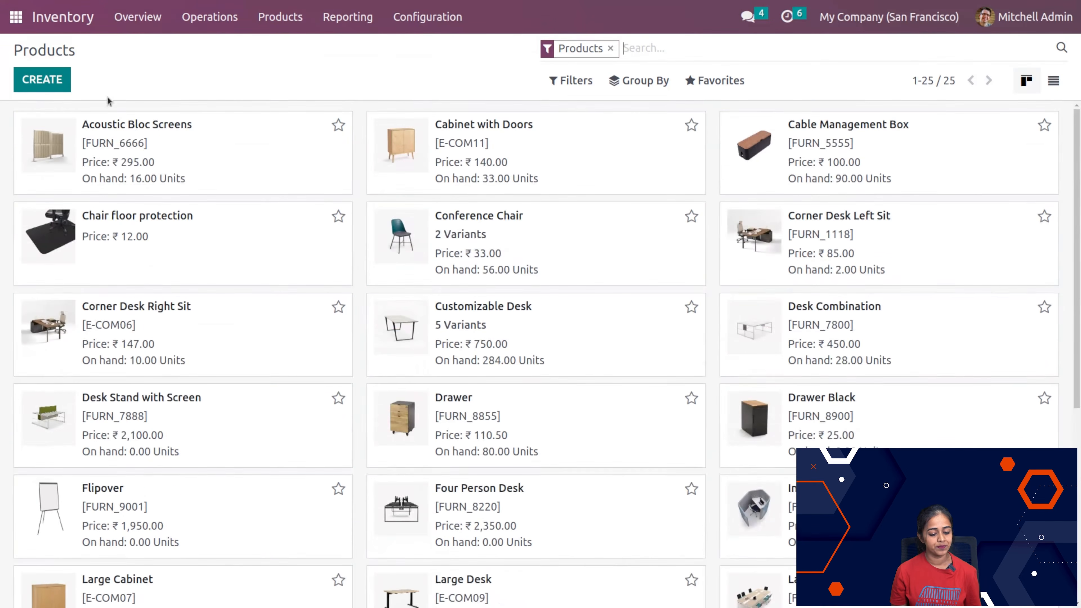
{"action": "left_click", "coordinate": [43, 80]}
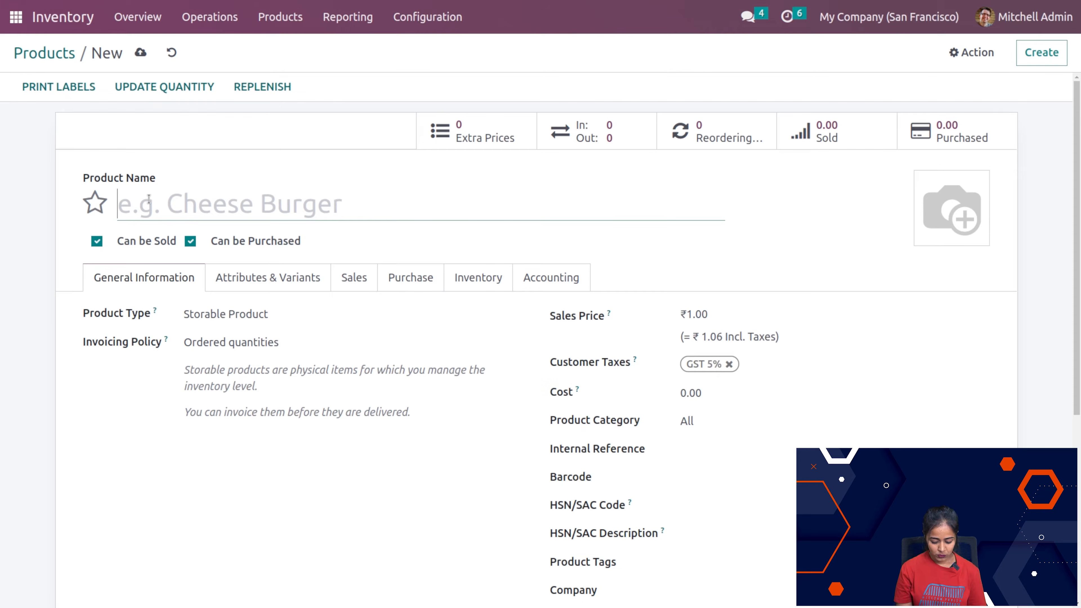
{"action": "type", "text": "toy"}
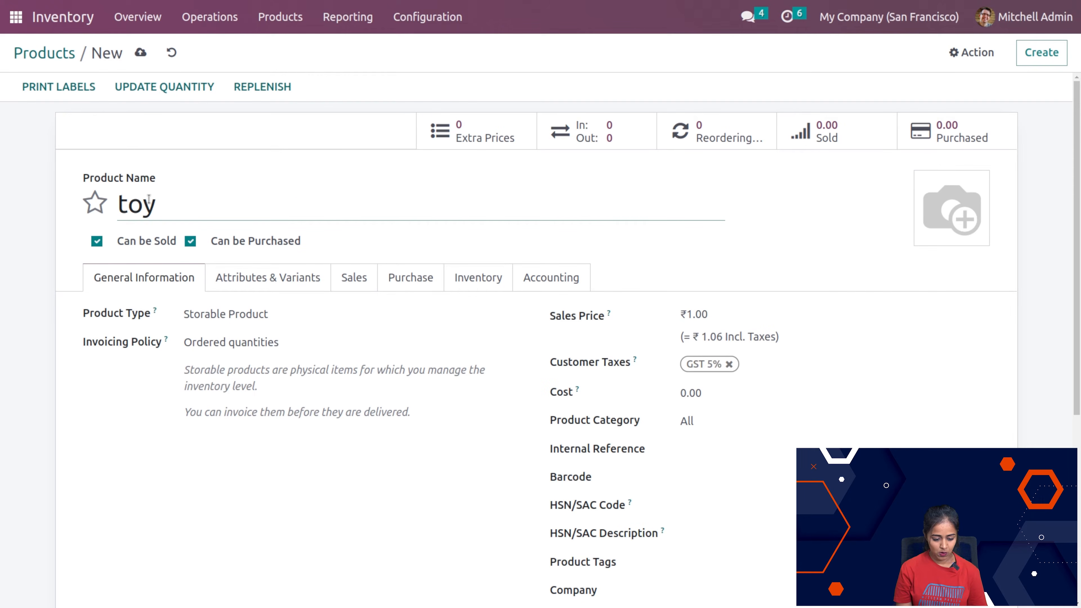
{"action": "type", "text": "car"}
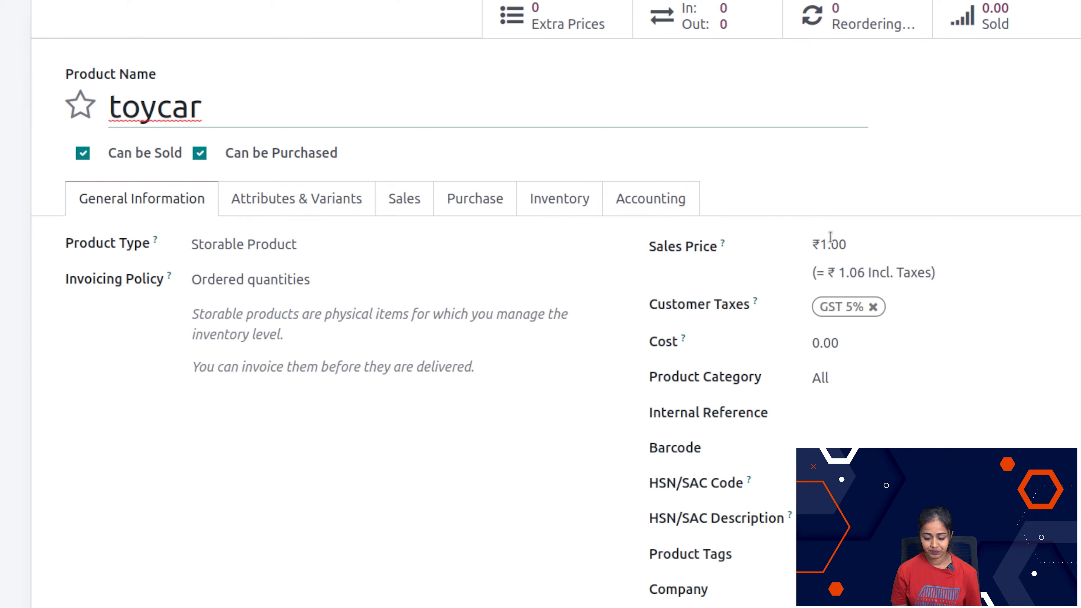
Step: Set the toycar product's sales price to 50
{"action": "left_click", "coordinate": [815, 341]}
{"action": "left_click", "coordinate": [860, 243]}
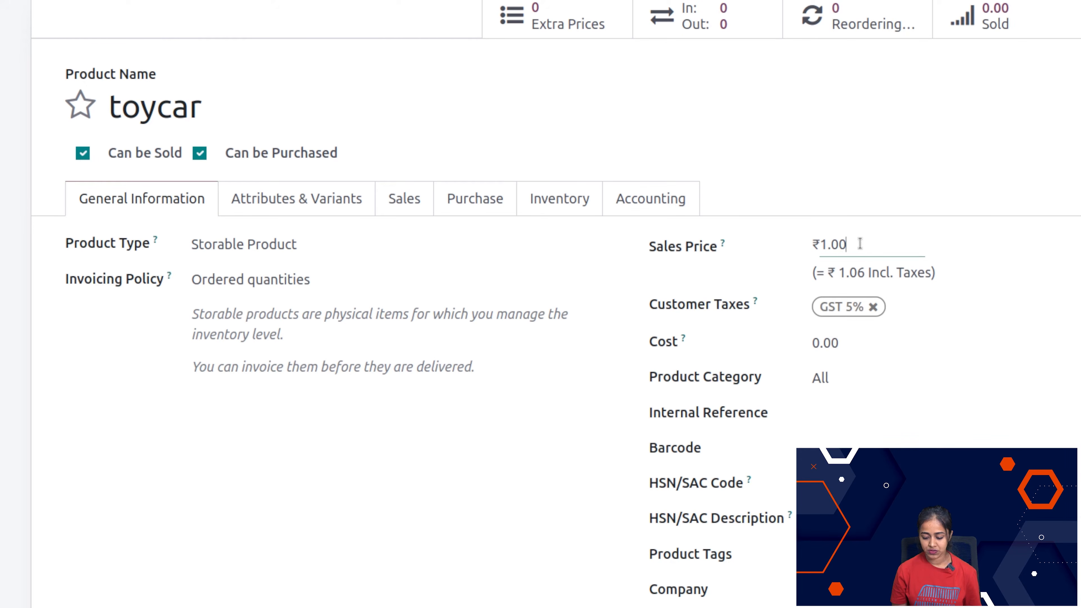
{"action": "double_click", "coordinate": [860, 243]}
{"action": "type", "text": "50"}
{"action": "left_click", "coordinate": [847, 218]}
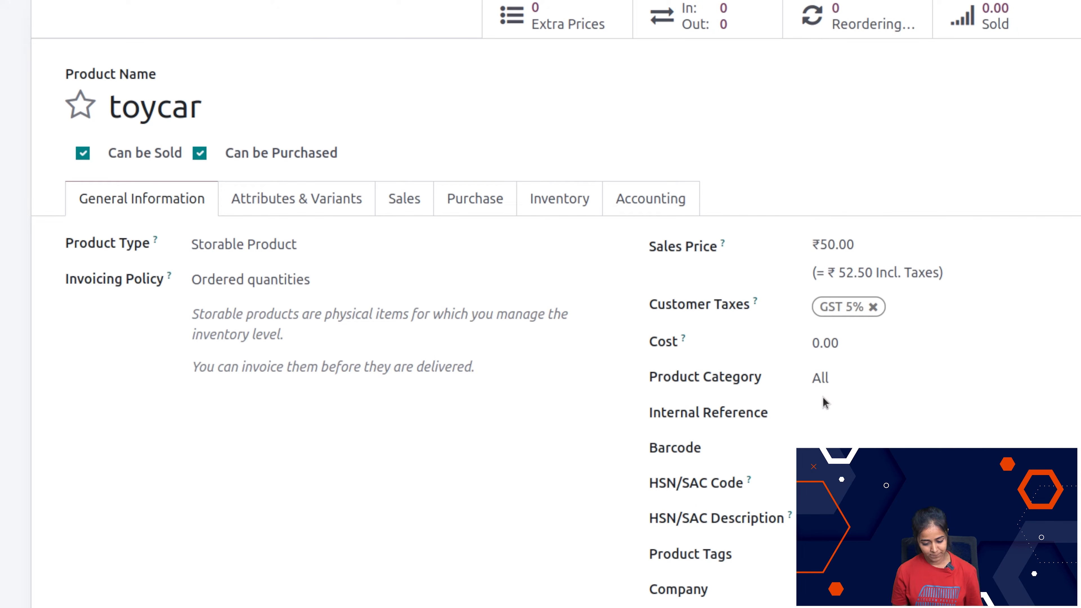
Step: Look through the toycar product's attribute and variant lines and its optional products and sales description settings
{"action": "left_click", "coordinate": [305, 208]}
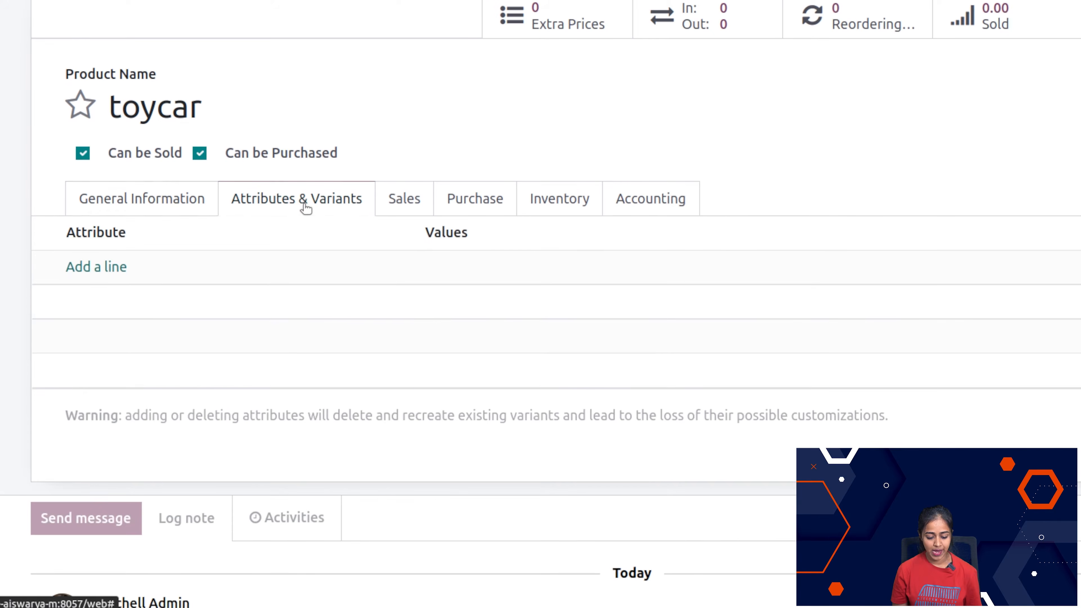
{"action": "left_click", "coordinate": [97, 267]}
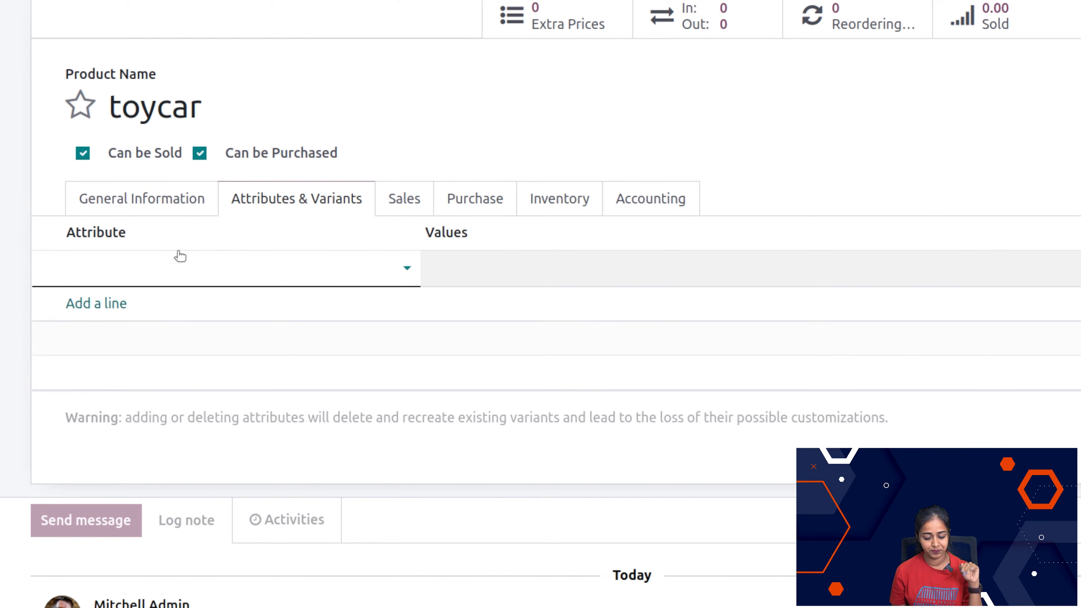
{"action": "left_click", "coordinate": [412, 215]}
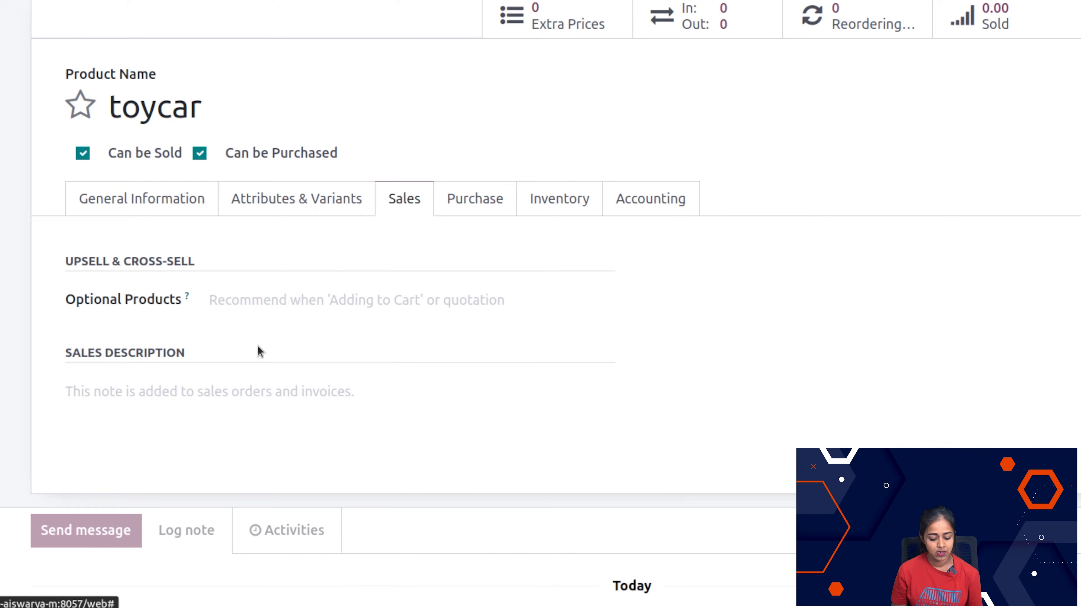
{"action": "left_click", "coordinate": [258, 386]}
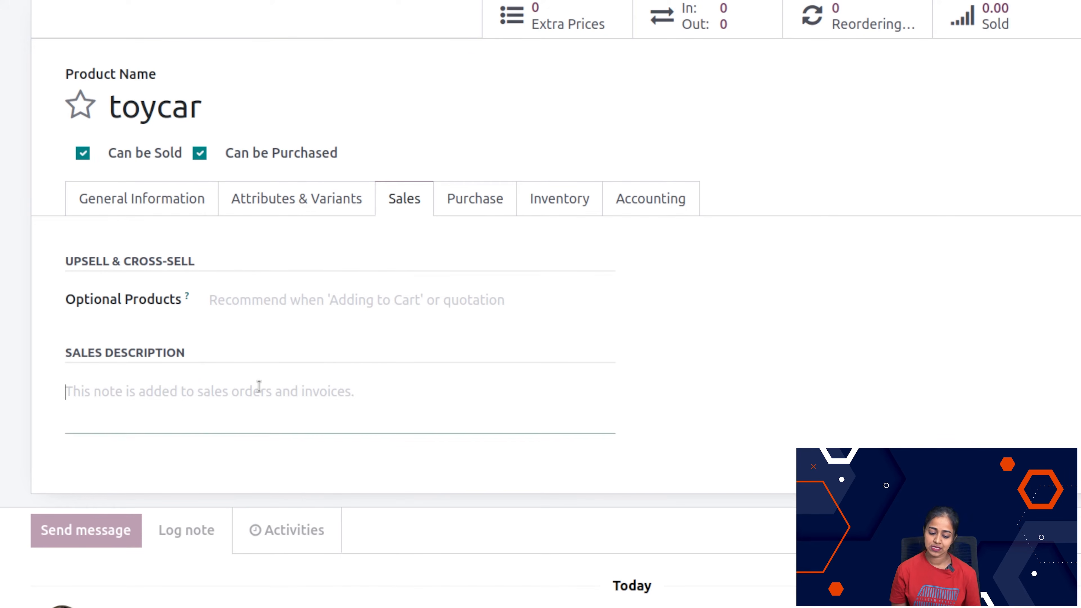
Step: Add Deco Addict as a vendor of the toycar product with a purchase price of 50
{"action": "left_click", "coordinate": [483, 203]}
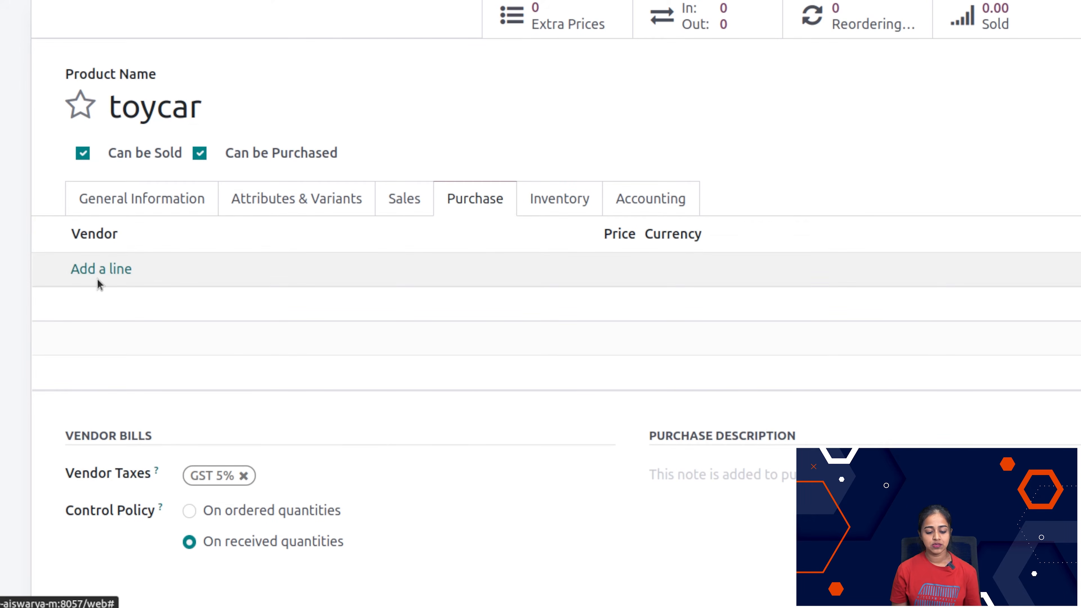
{"action": "left_click", "coordinate": [102, 270]}
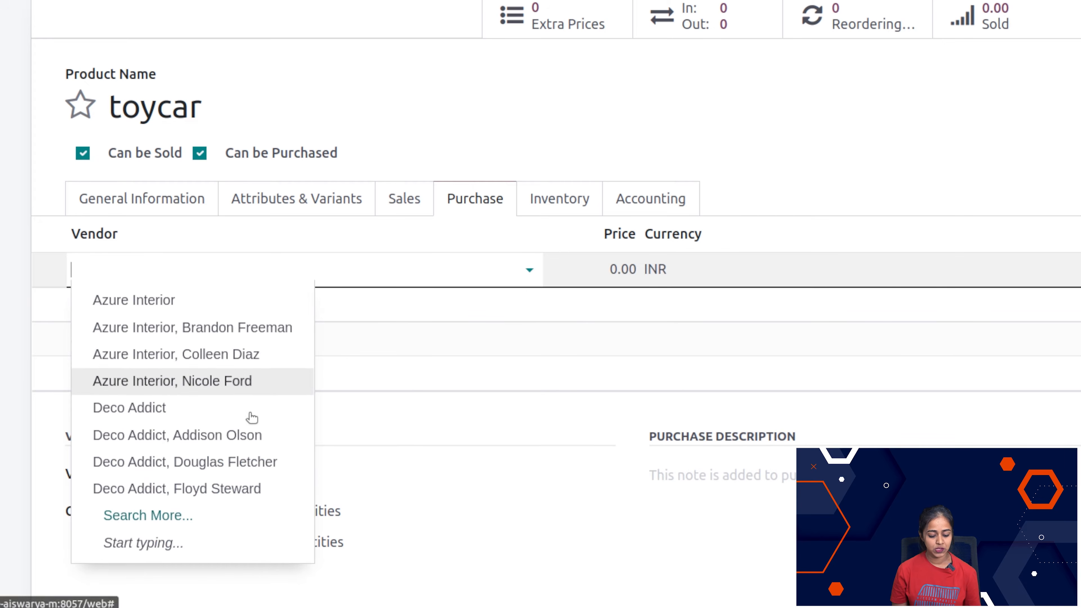
{"action": "left_click", "coordinate": [235, 406]}
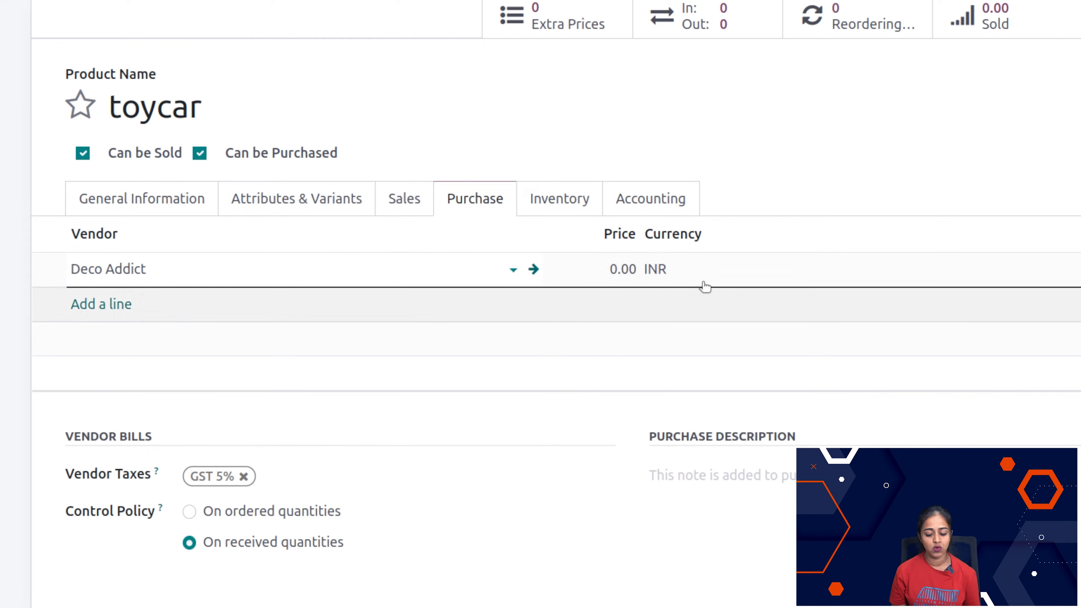
{"action": "left_click", "coordinate": [631, 265]}
{"action": "type", "text": "50"}
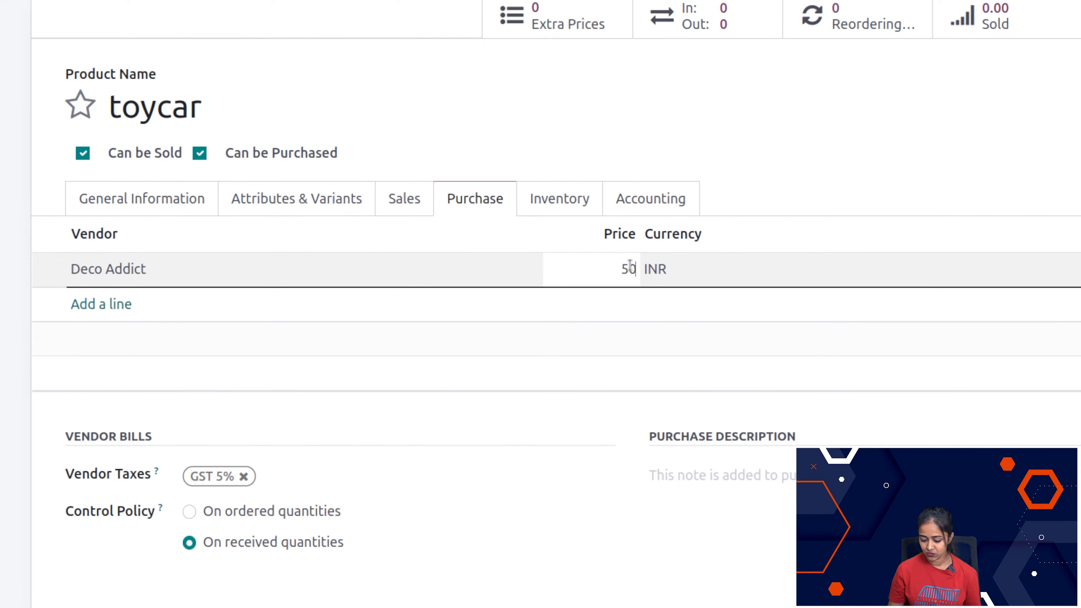
Step: Review the toycar product's routes, logistics, traceability and accounting settings, and save the product
{"action": "left_click", "coordinate": [762, 202]}
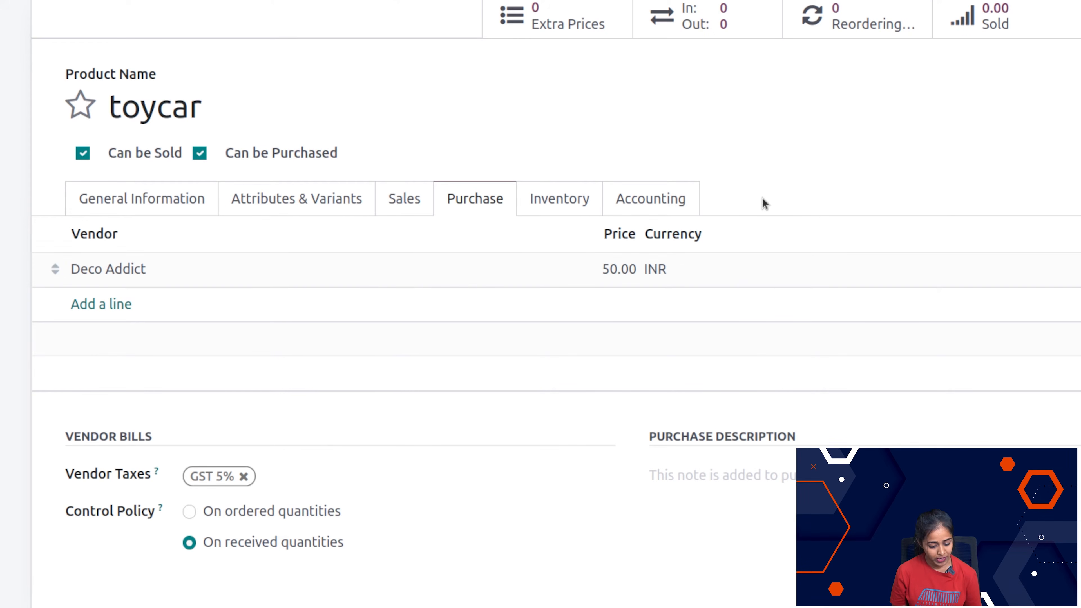
{"action": "left_click", "coordinate": [561, 201]}
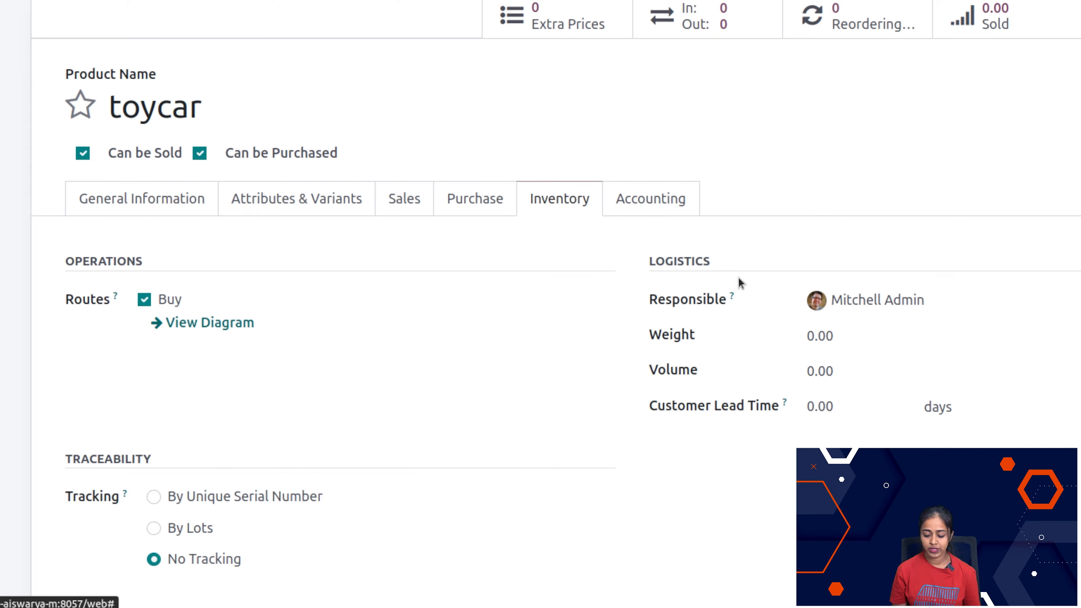
{"action": "scroll", "coordinate": [301, 585], "scroll_direction": "down", "scroll_amount": 5}
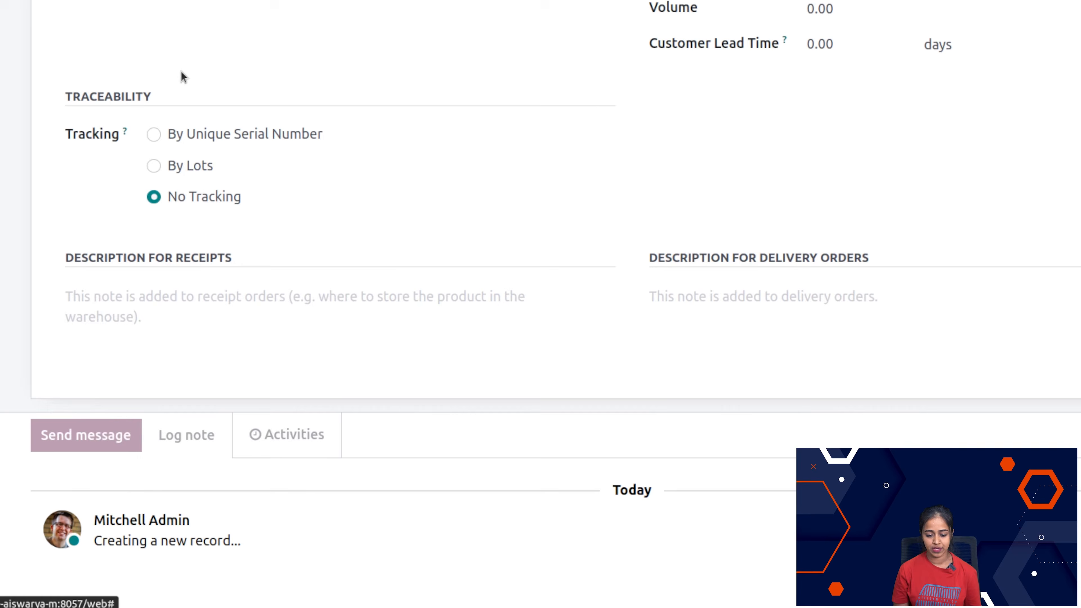
{"action": "scroll", "coordinate": [181, 75], "scroll_direction": "up", "scroll_amount": 5}
{"action": "left_click", "coordinate": [623, 214]}
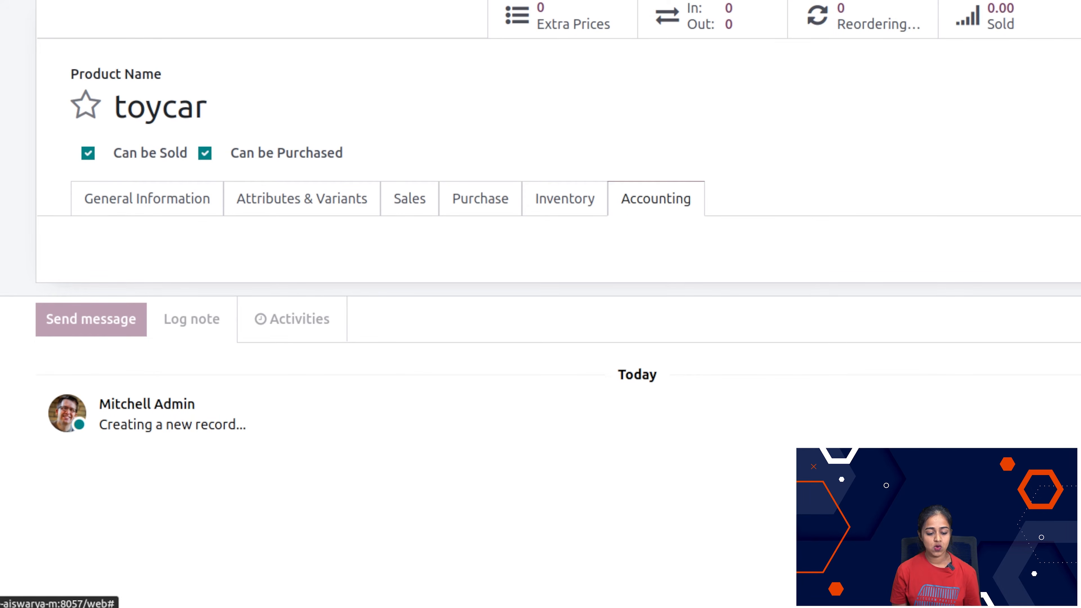
{"action": "left_click", "coordinate": [149, 53]}
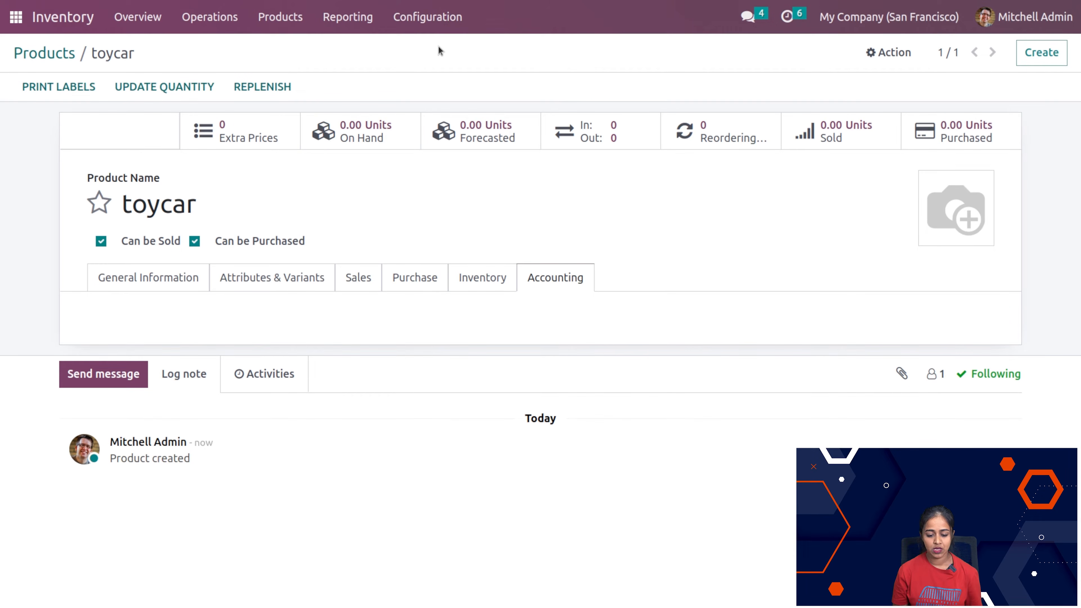
Step: Open the product variants list and look through its variant values, prices and quantities
{"action": "left_click", "coordinate": [274, 14]}
{"action": "left_click", "coordinate": [264, 73]}
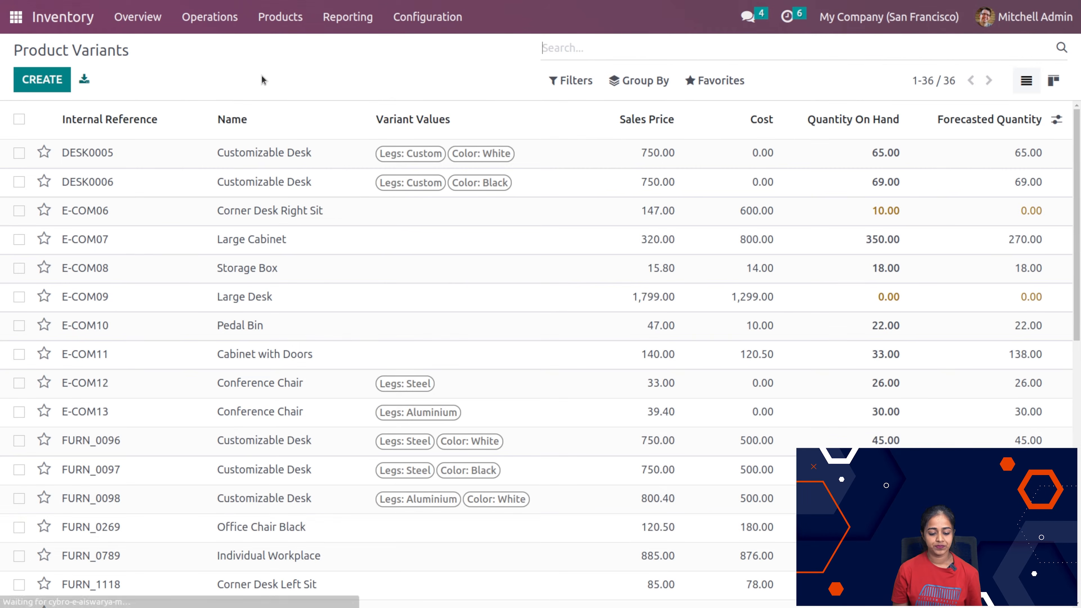
{"action": "scroll", "coordinate": [256, 504], "scroll_direction": "down", "scroll_amount": 10}
{"action": "scroll", "coordinate": [256, 504], "scroll_direction": "up", "scroll_amount": 10}
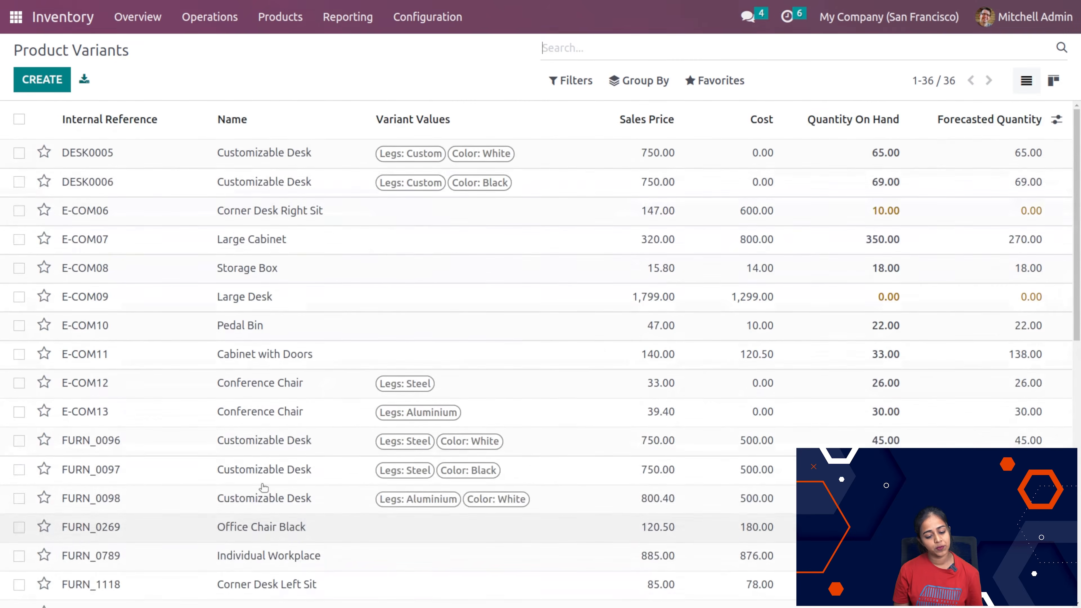
Step: Start a blank product variant, look through its sales, purchase, inventory and accounting settings, and return to the list without filling it in
{"action": "left_click", "coordinate": [42, 80]}
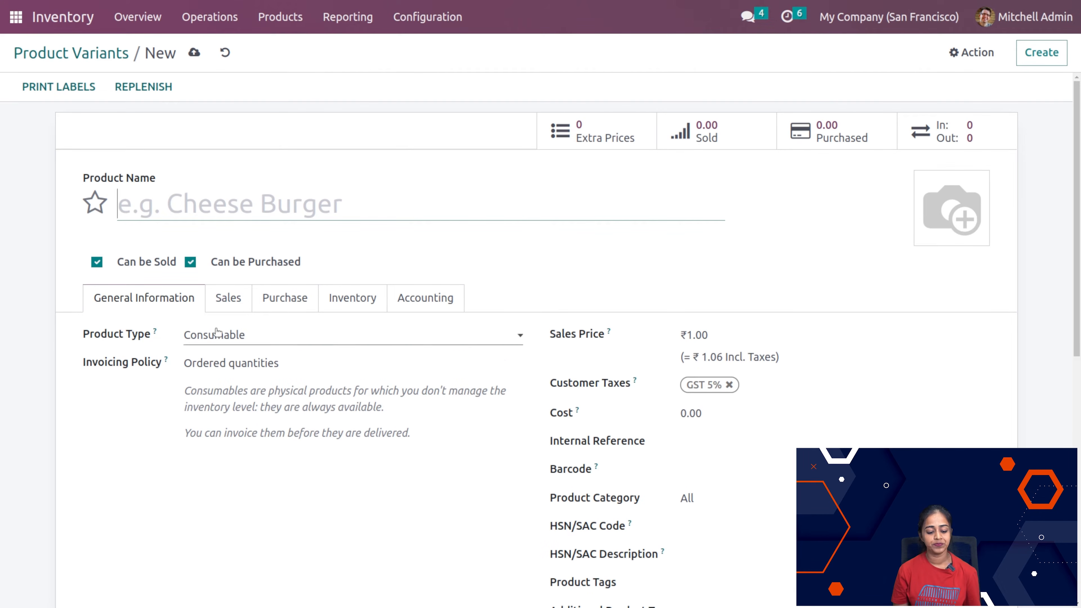
{"action": "left_click", "coordinate": [230, 302]}
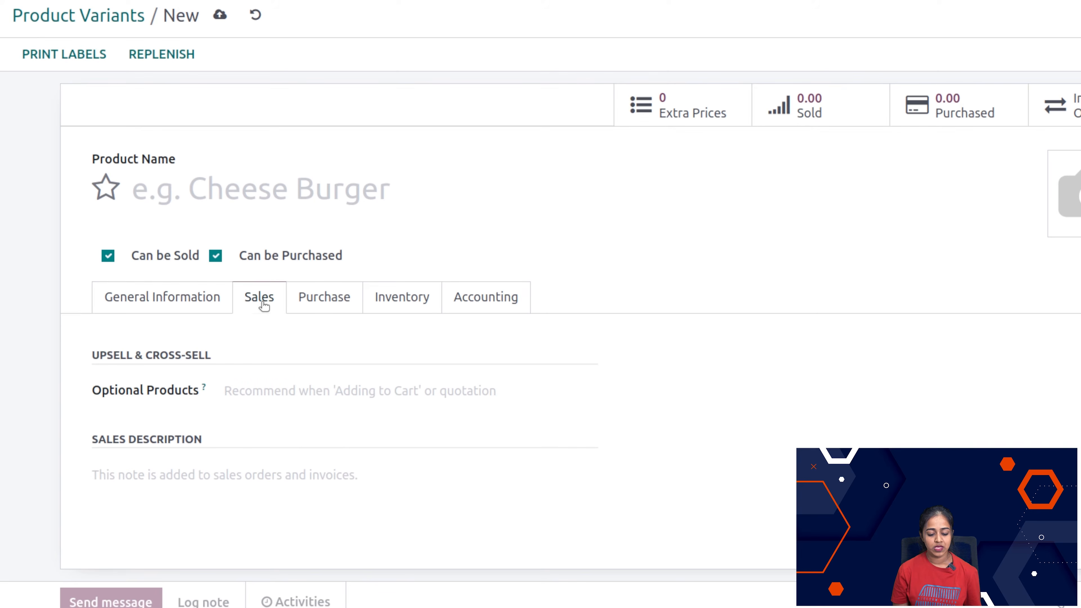
{"action": "left_click", "coordinate": [352, 302]}
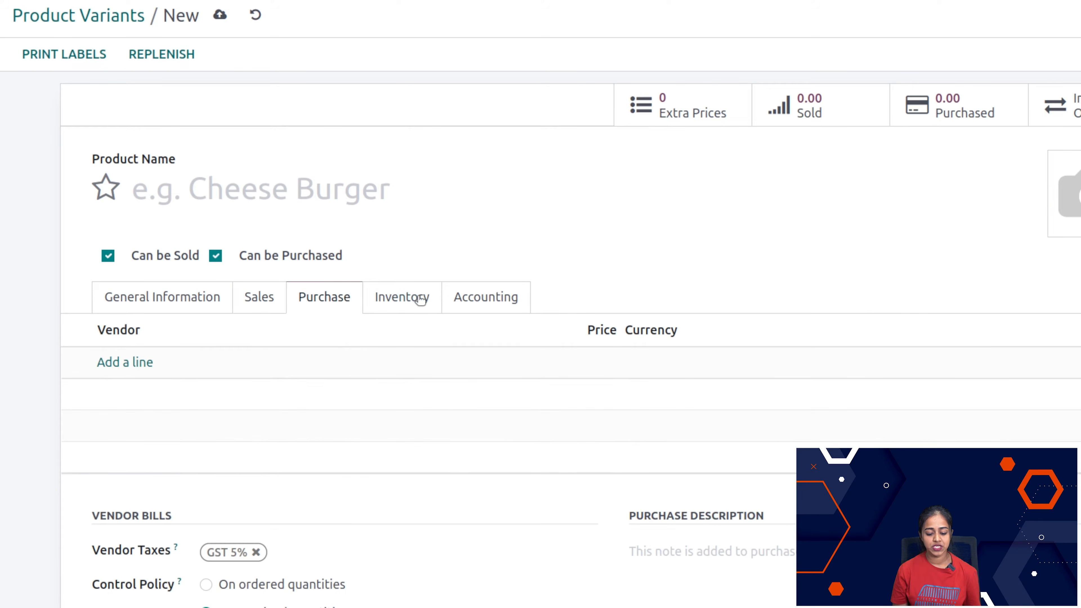
{"action": "left_click", "coordinate": [423, 300]}
{"action": "left_click", "coordinate": [517, 301]}
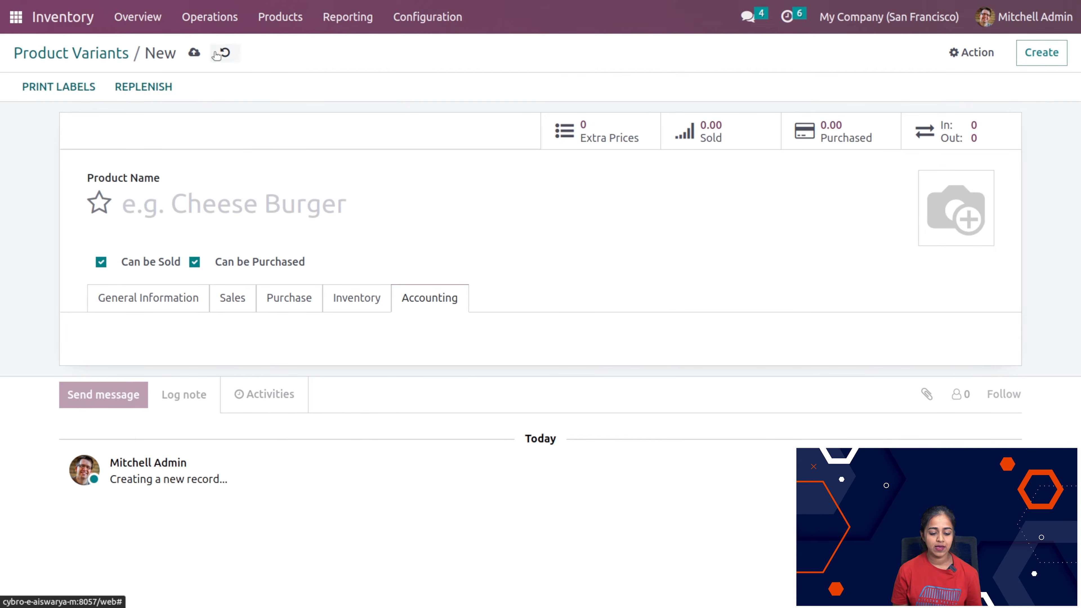
{"action": "left_click", "coordinate": [114, 59]}
Step: Create and save a new lot/serial number for the product [FURN_5555] Cable Management Box
{"action": "left_click", "coordinate": [255, 29]}
{"action": "left_click", "coordinate": [263, 93]}
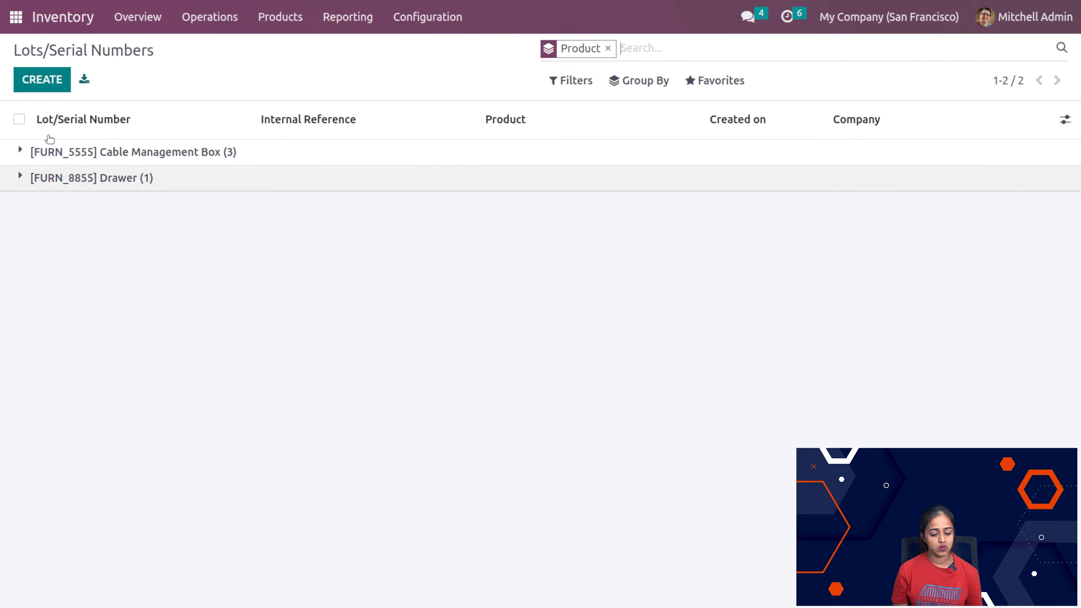
{"action": "left_click", "coordinate": [50, 83]}
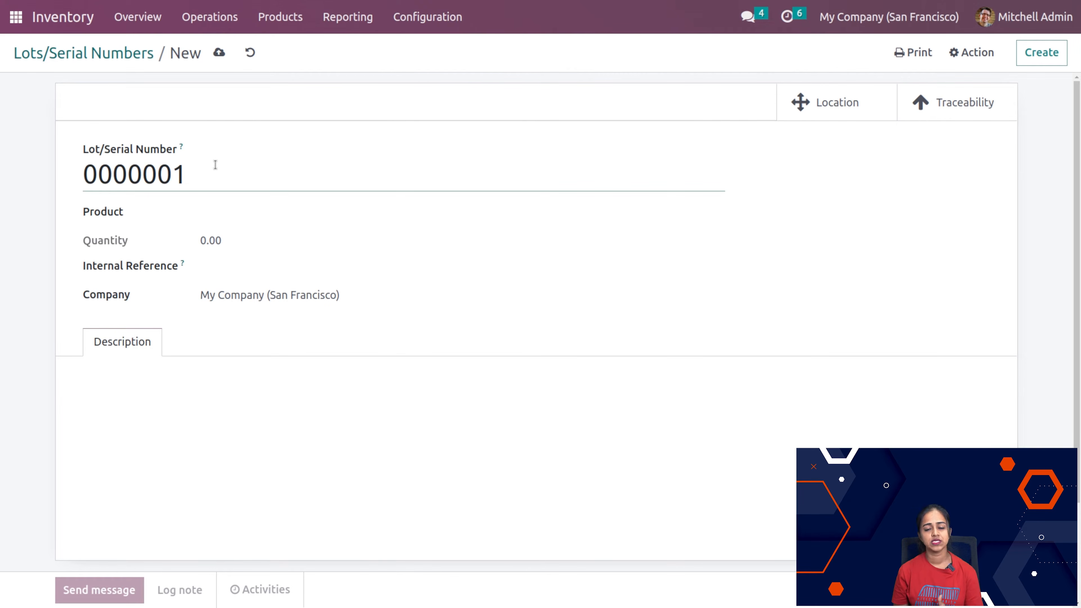
{"action": "left_click", "coordinate": [251, 212]}
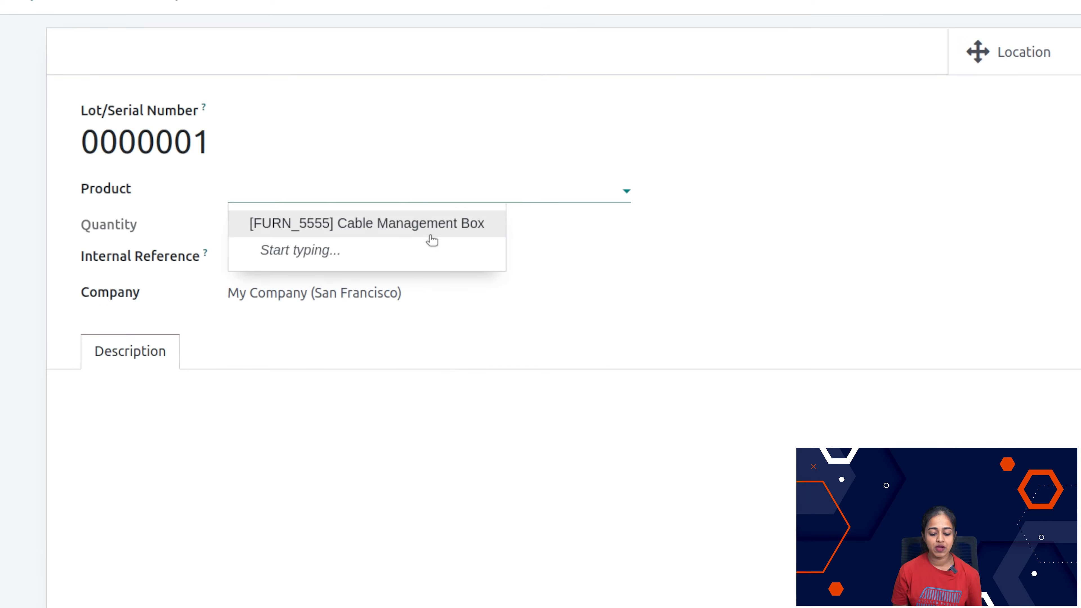
{"action": "left_click", "coordinate": [345, 230]}
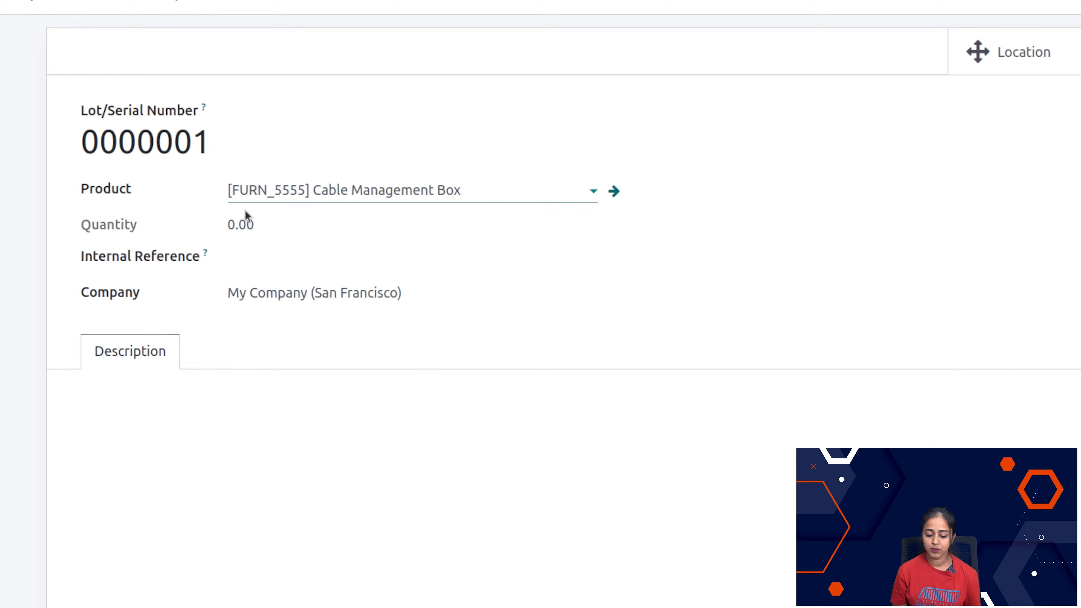
{"action": "left_click", "coordinate": [169, 416]}
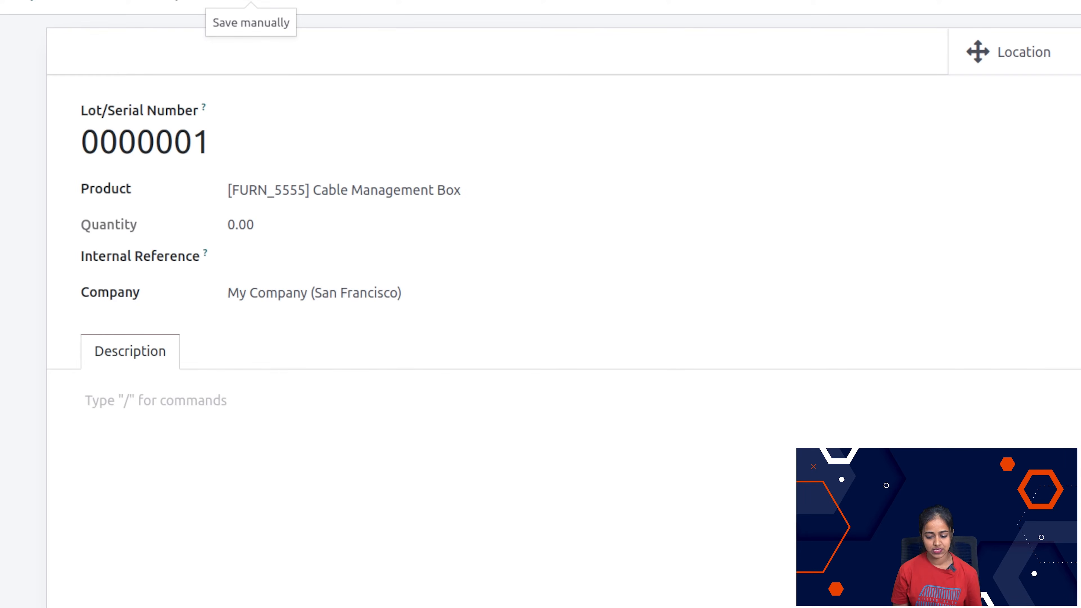
{"action": "left_click", "coordinate": [219, 52]}
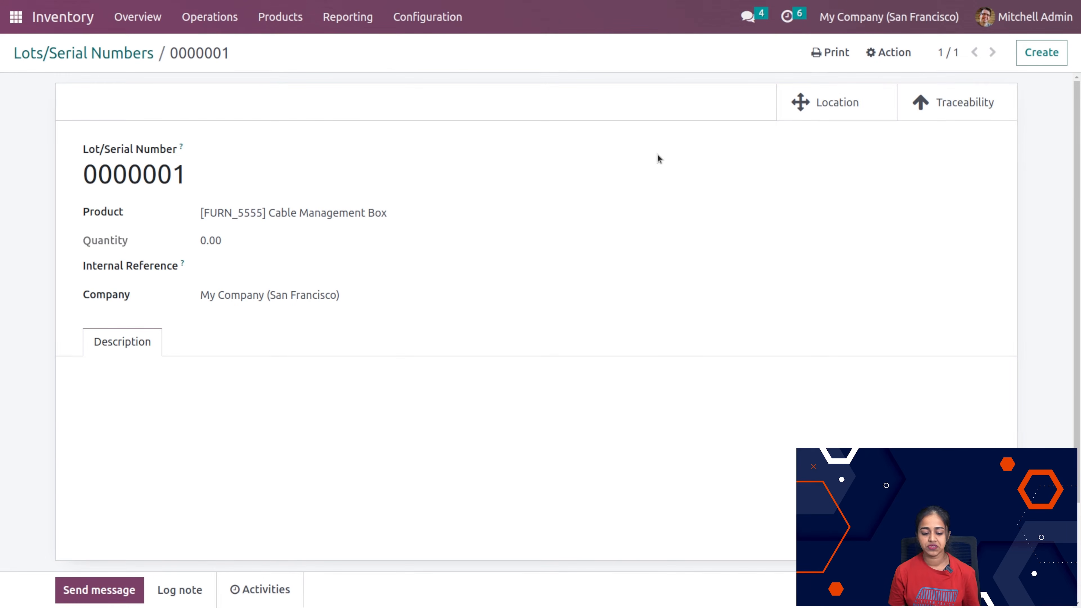
Step: Return to the lots and serial numbers list and expand the Cable Management Box group to view its entries
{"action": "left_click", "coordinate": [76, 63]}
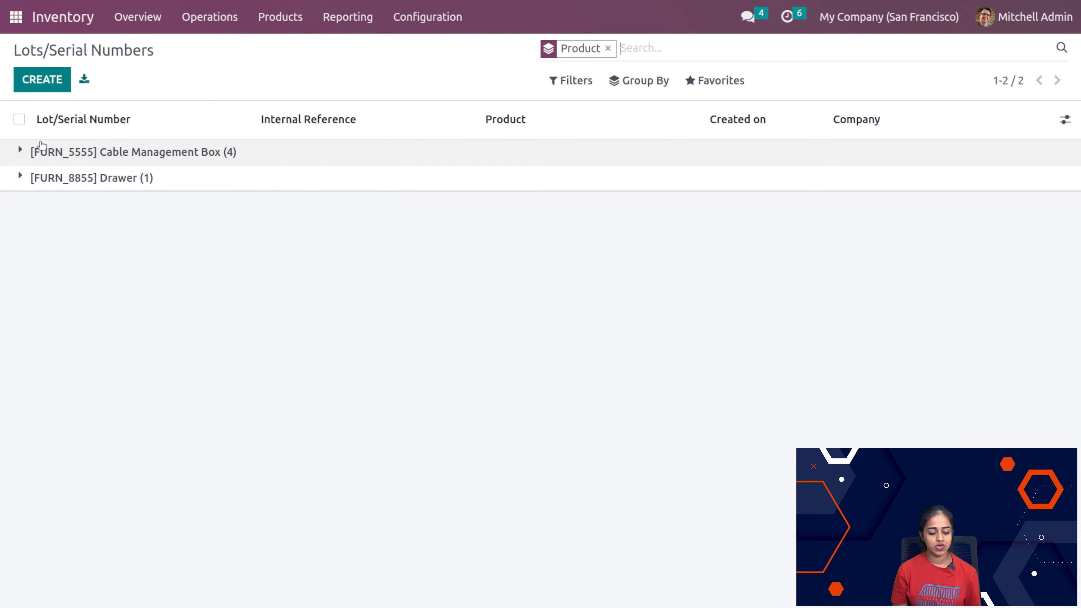
{"action": "left_click", "coordinate": [17, 150]}
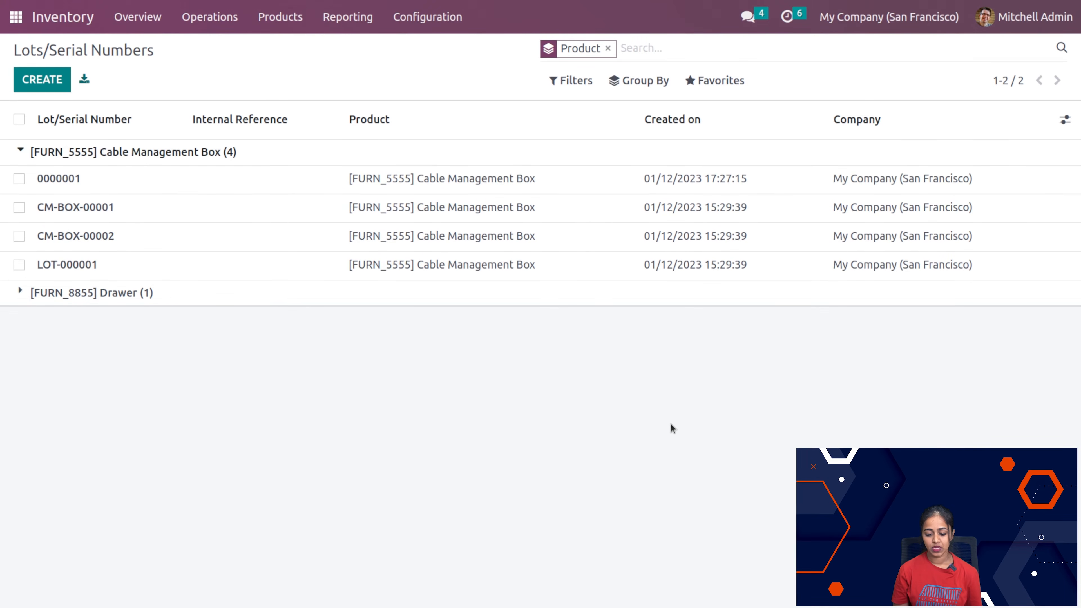
{"action": "left_click", "coordinate": [288, 18]}
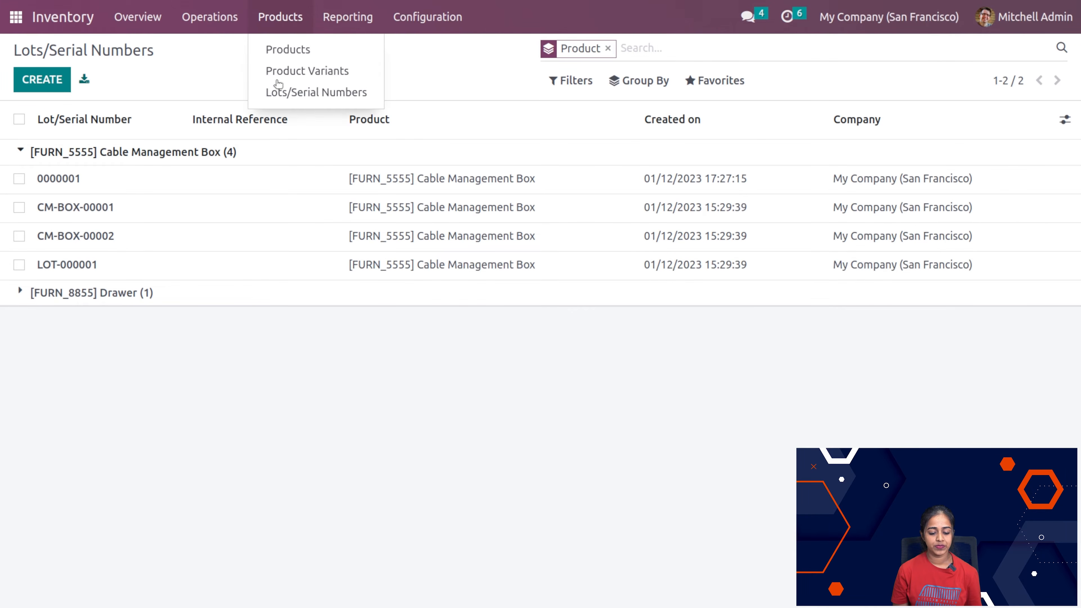
{"action": "left_click", "coordinate": [238, 61]}
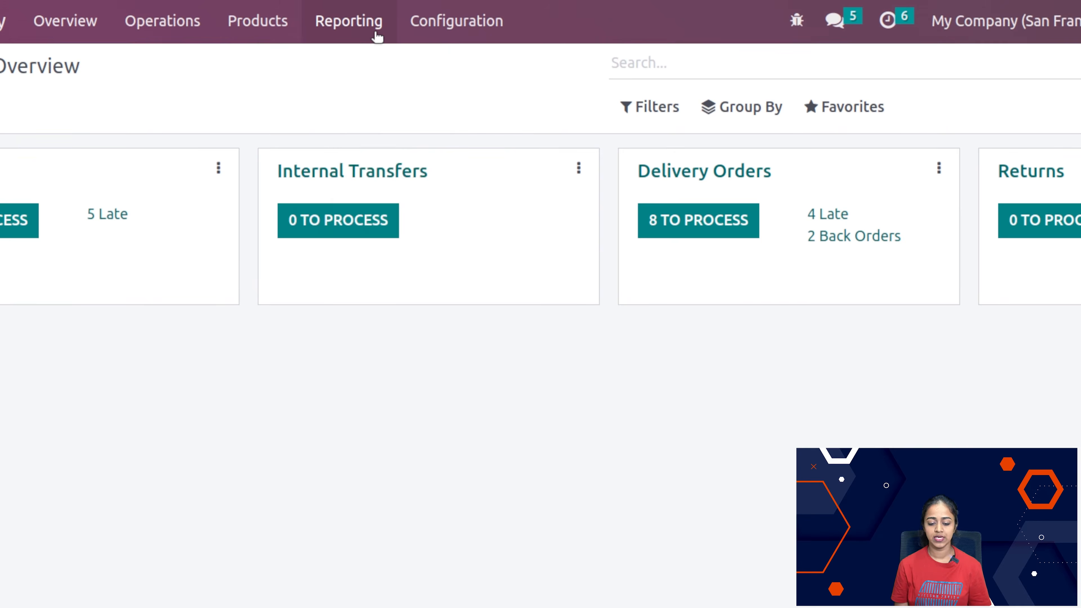
Step: Open the Stock report, look through its product rows and columns, and try the first category filter before clearing it
{"action": "left_click", "coordinate": [368, 23]}
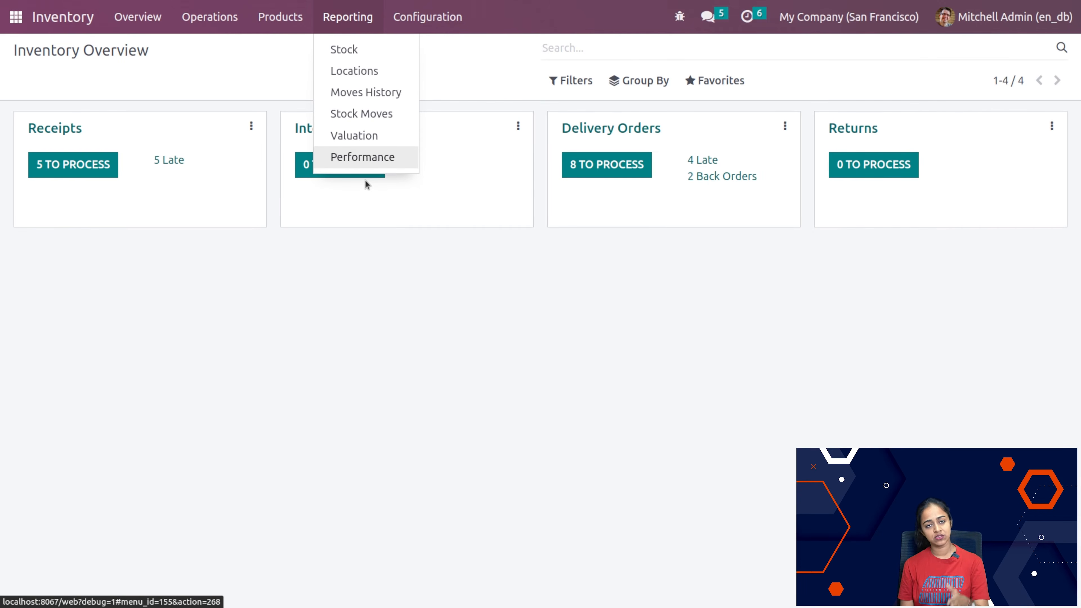
{"action": "left_click", "coordinate": [348, 46]}
{"action": "scroll", "coordinate": [182, 432], "scroll_direction": "down", "scroll_amount": 5}
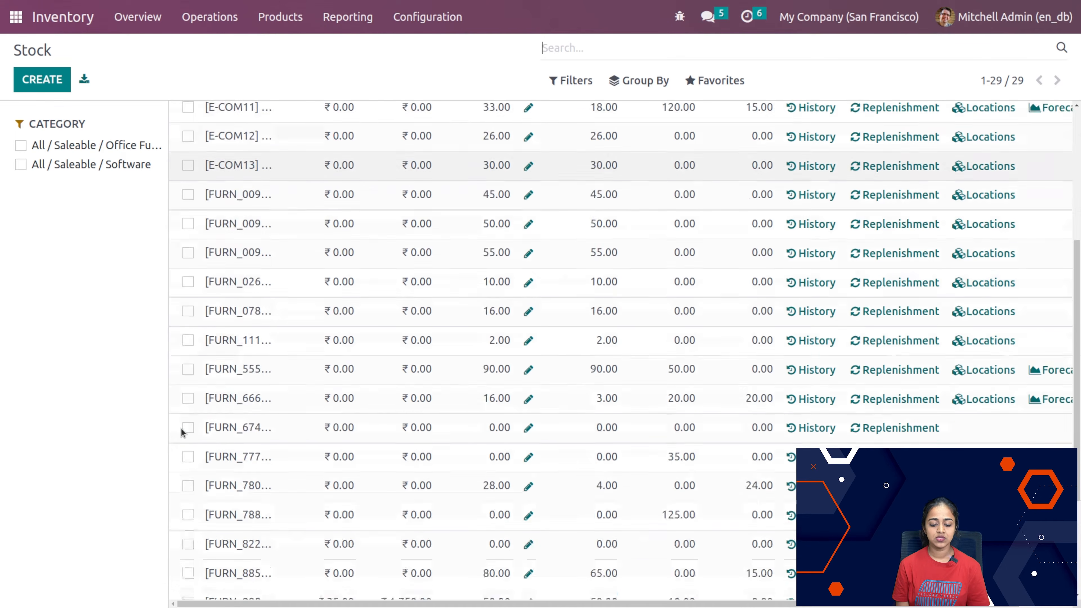
{"action": "scroll", "coordinate": [182, 432], "scroll_direction": "up", "scroll_amount": 5}
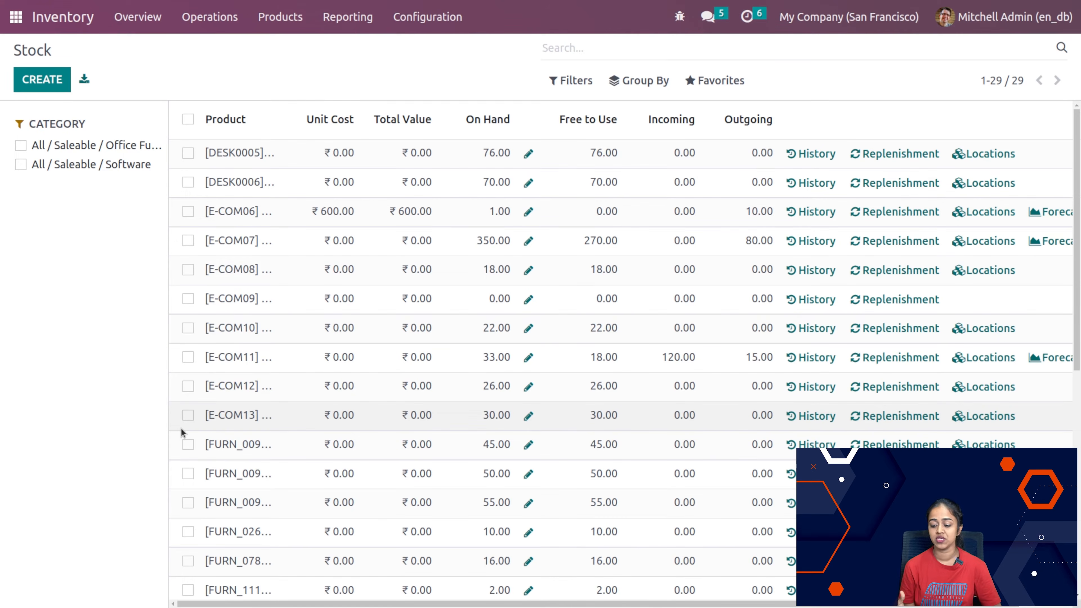
{"action": "scroll", "coordinate": [592, 332], "scroll_direction": "right", "scroll_amount": 2}
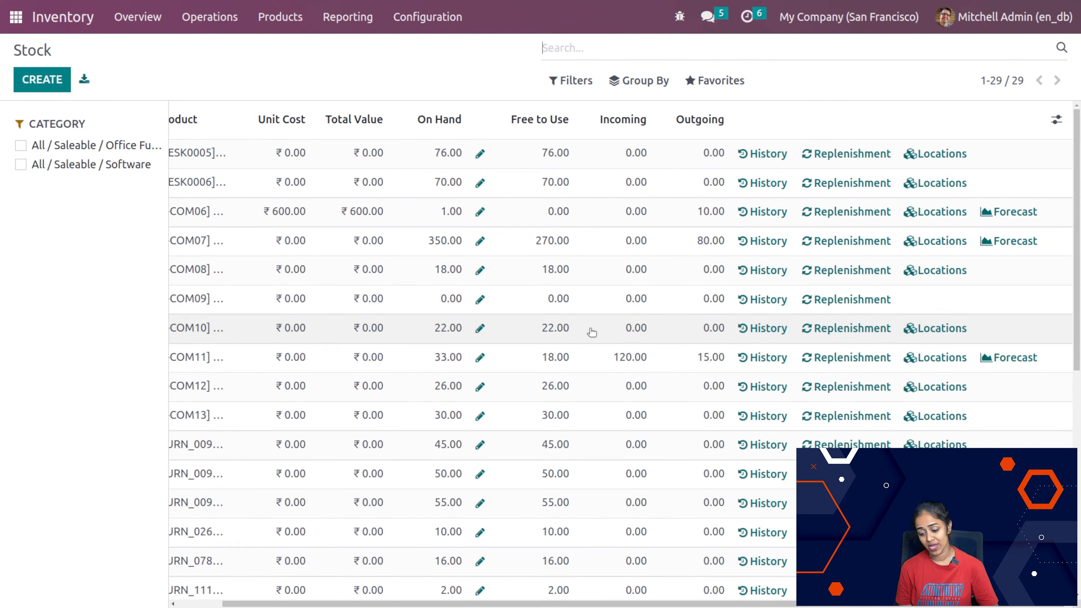
{"action": "scroll", "coordinate": [592, 333], "scroll_direction": "left", "scroll_amount": 2}
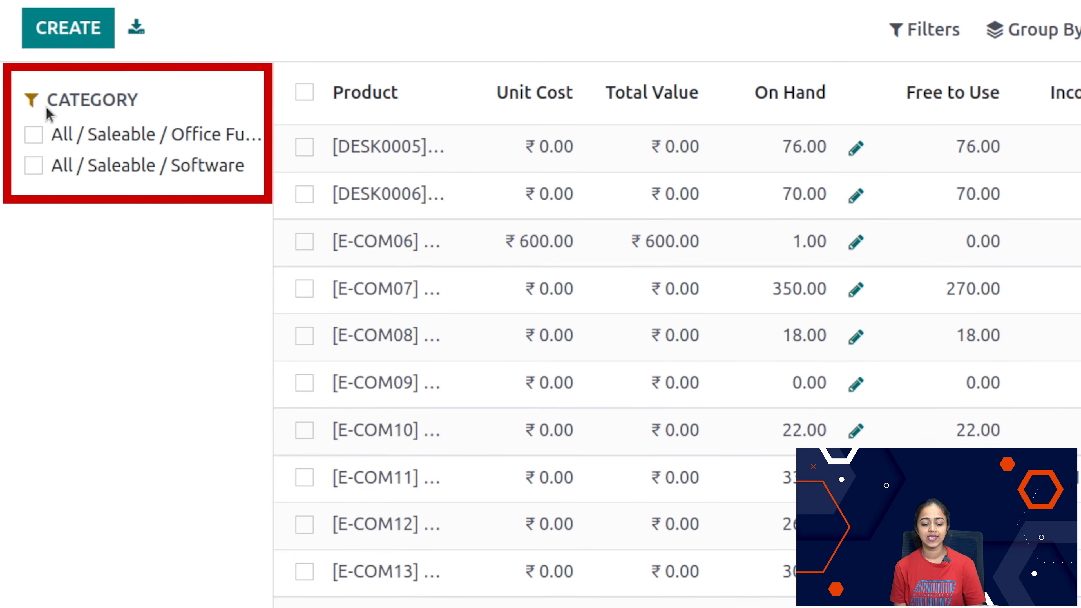
{"action": "left_click", "coordinate": [43, 134]}
{"action": "left_click", "coordinate": [43, 134]}
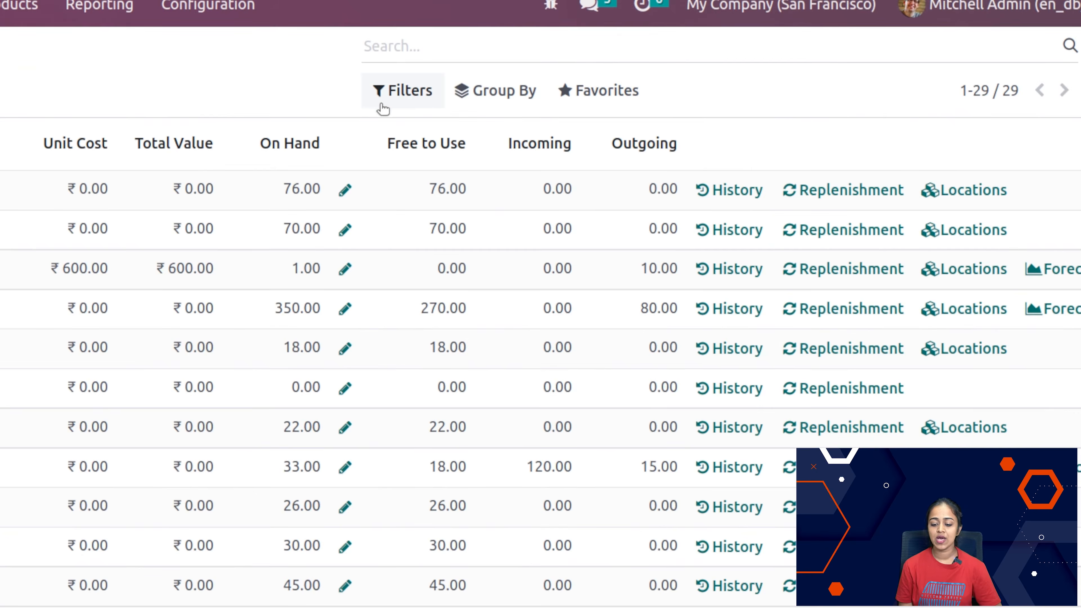
Step: Try the Can be Sold and Can be Purchased filters on the stock report, clearing each one again
{"action": "left_click", "coordinate": [427, 90]}
{"action": "left_click", "coordinate": [407, 130]}
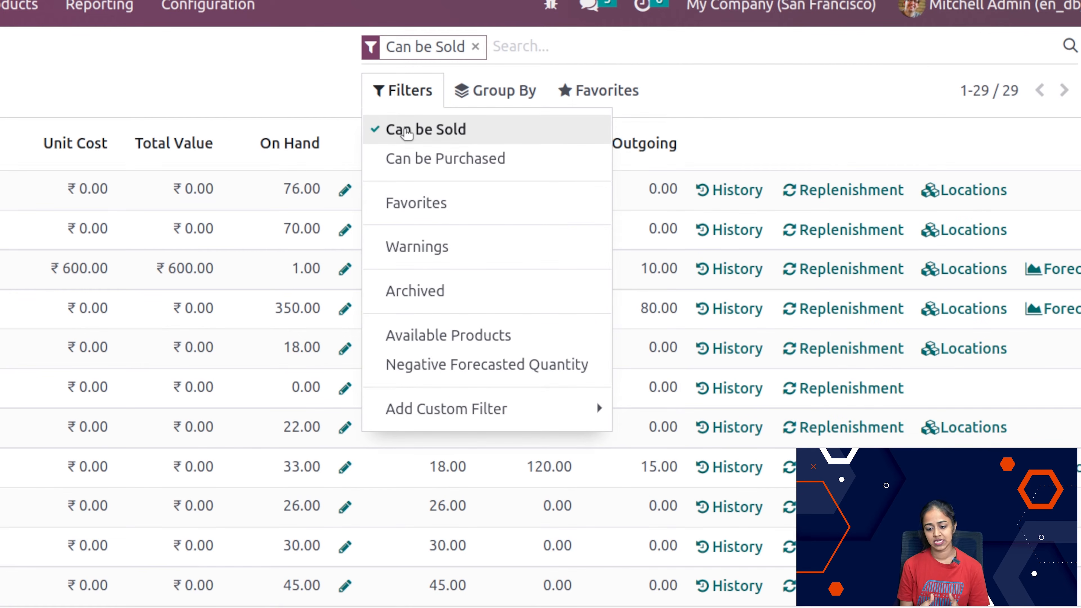
{"action": "left_click", "coordinate": [408, 131]}
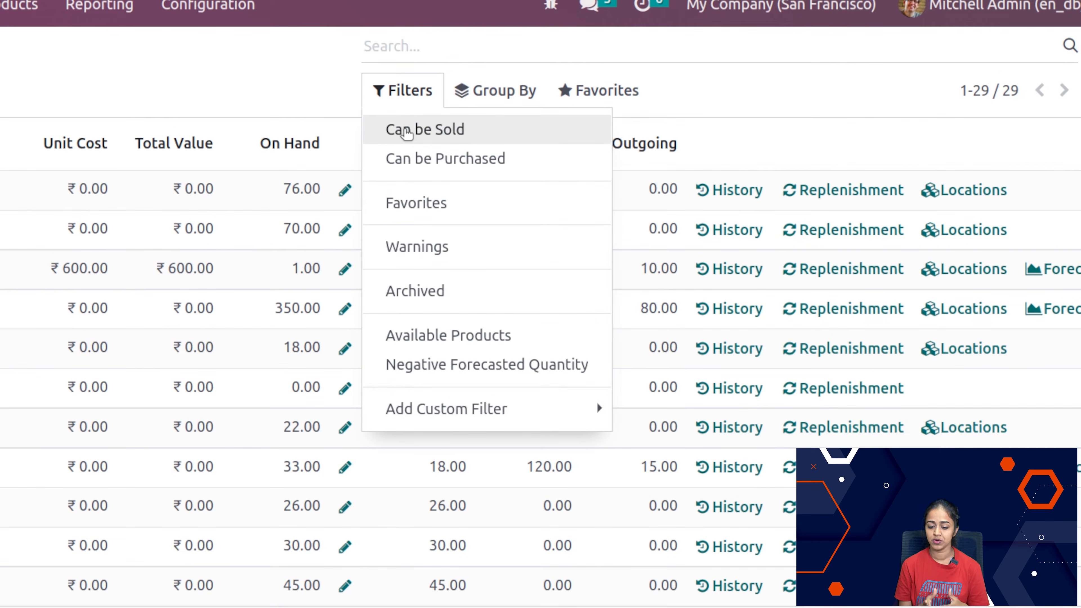
{"action": "left_click", "coordinate": [427, 159]}
{"action": "left_click", "coordinate": [428, 160]}
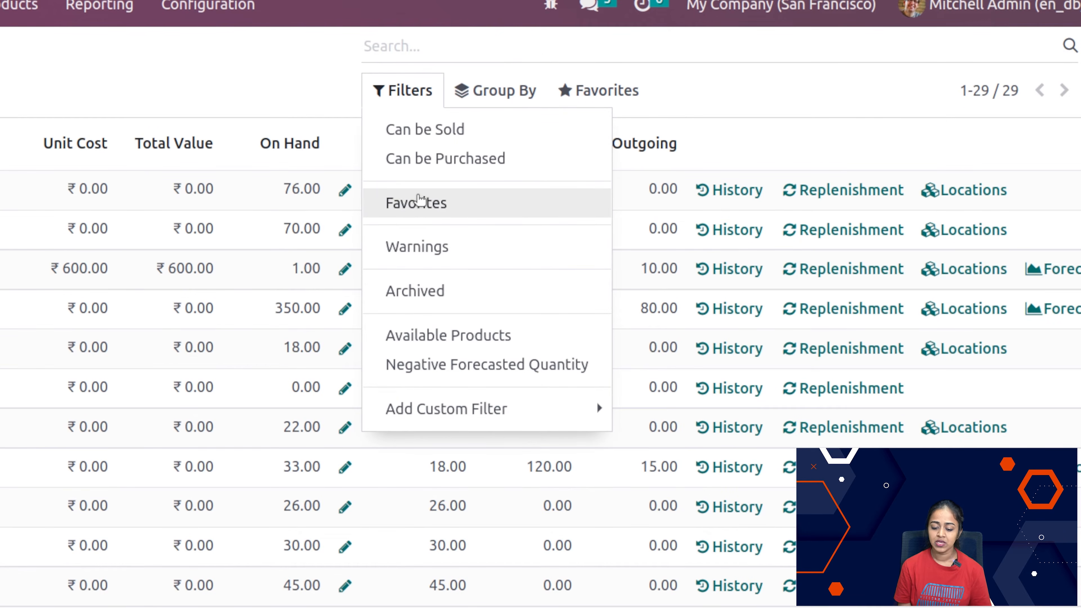
Step: Try the Favorites, Warnings and Archived filters on the stock report one at a time, clearing each after viewing
{"action": "left_click", "coordinate": [419, 202]}
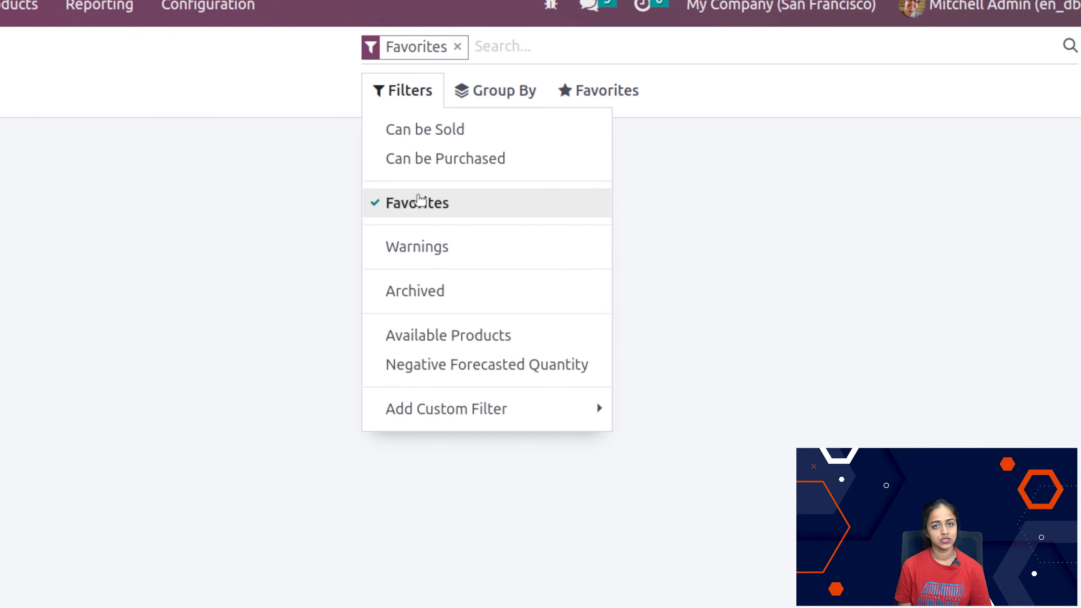
{"action": "left_click", "coordinate": [419, 202]}
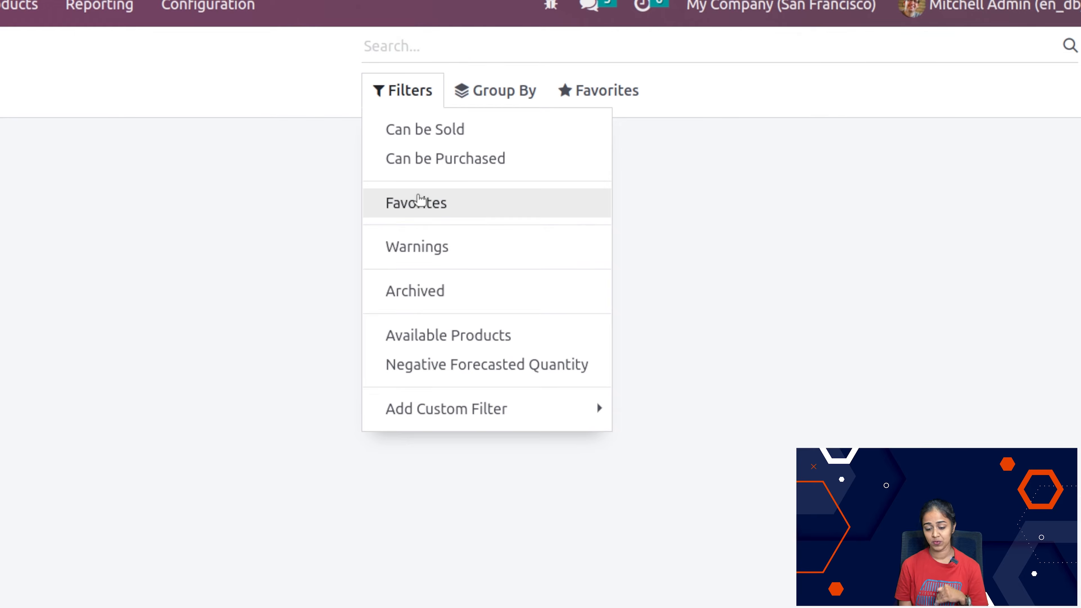
{"action": "left_click", "coordinate": [436, 265]}
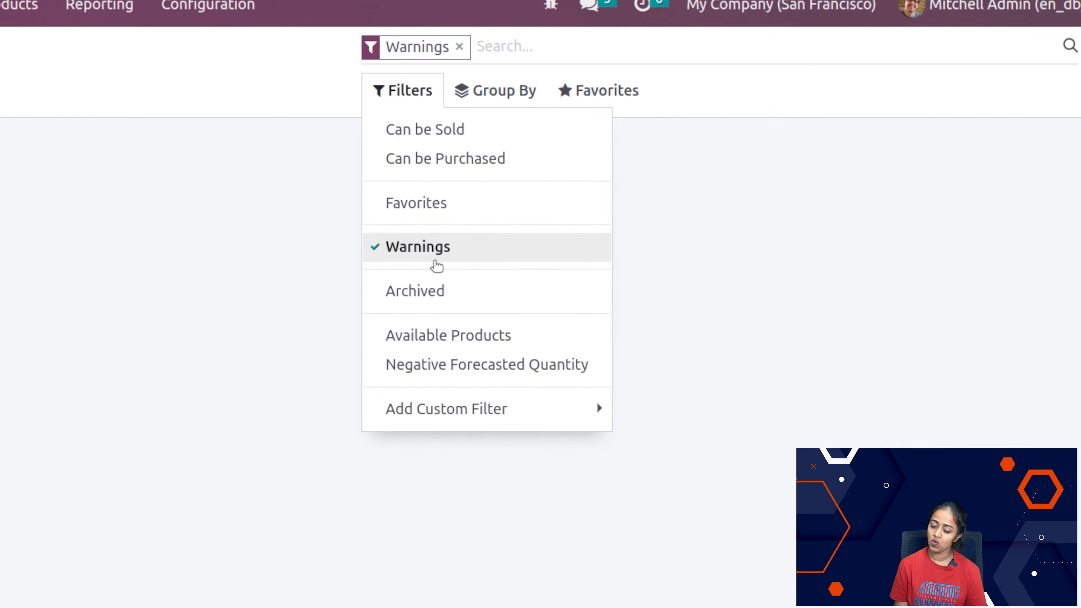
{"action": "left_click", "coordinate": [437, 265]}
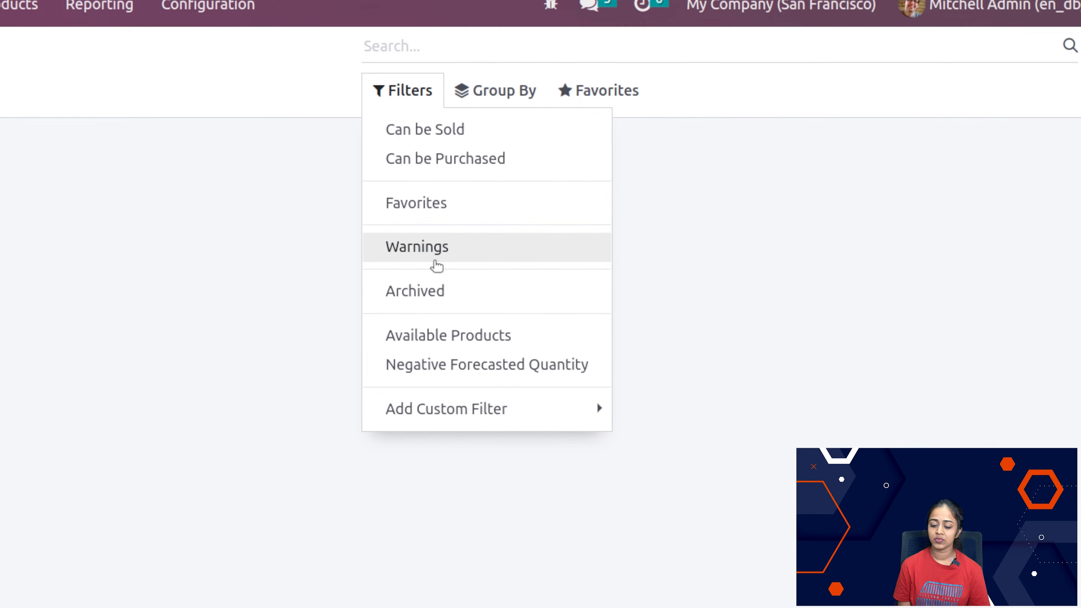
{"action": "left_click", "coordinate": [431, 295]}
{"action": "left_click", "coordinate": [431, 293]}
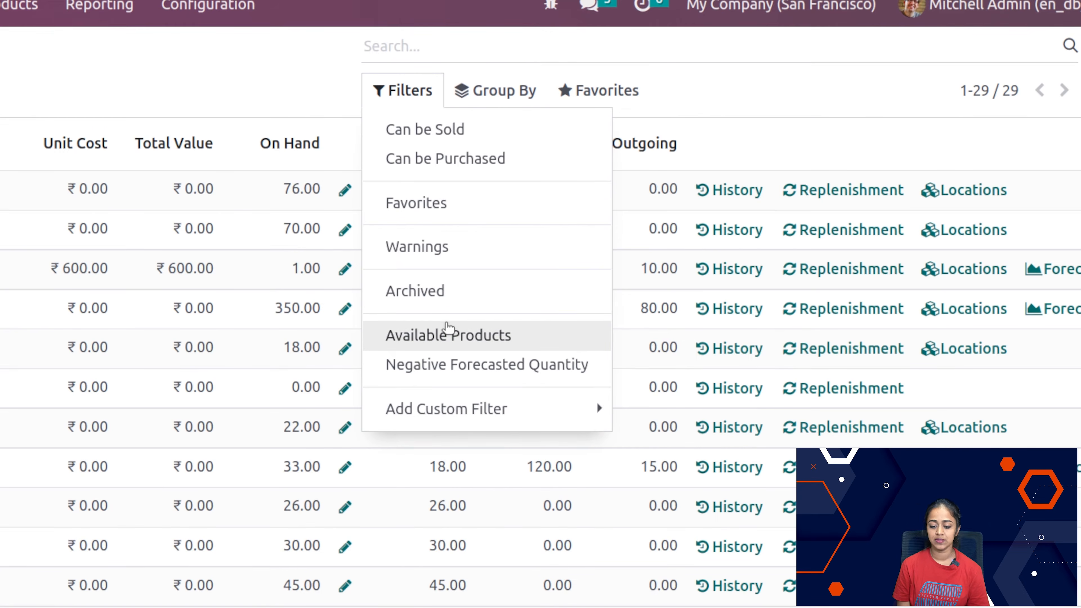
Step: Try the Available Products filter on the stock report, clear it, and view the custom filter options
{"action": "left_click", "coordinate": [448, 332]}
{"action": "left_click", "coordinate": [449, 332]}
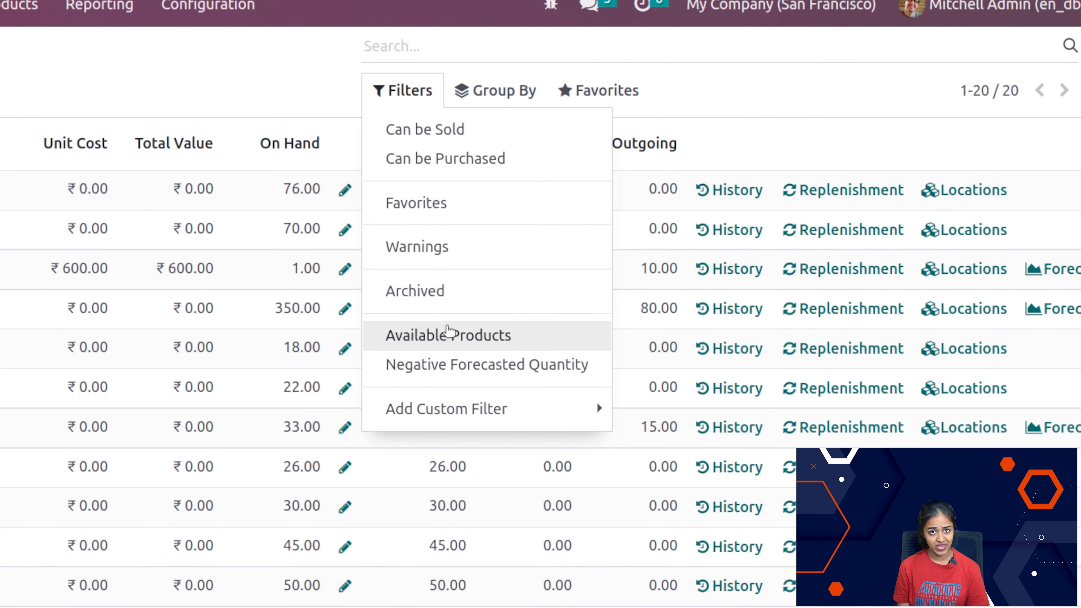
{"action": "mouse_move", "coordinate": [514, 421]}
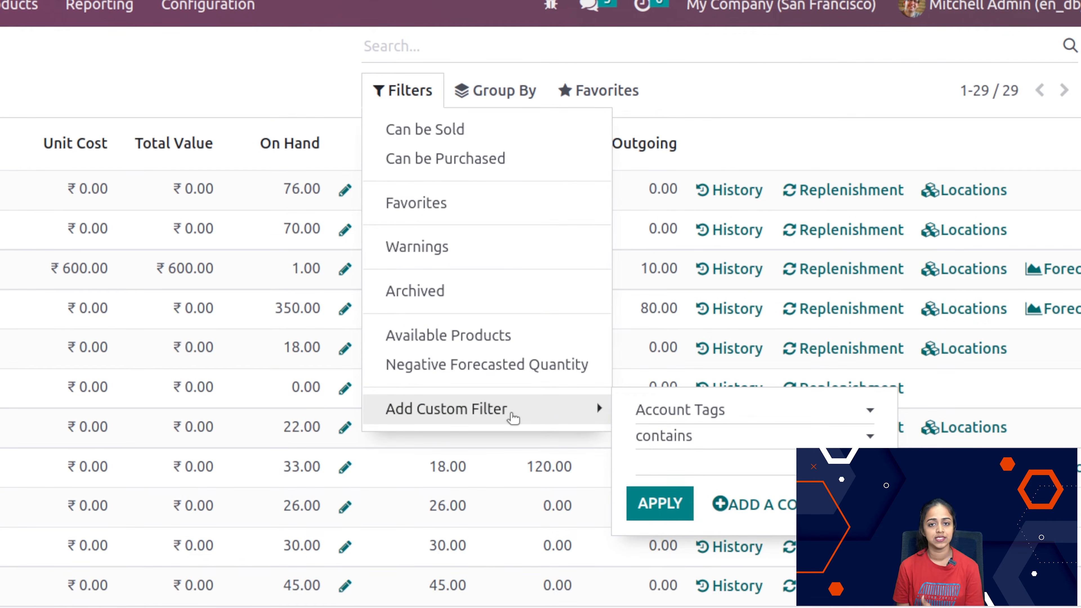
Step: Group the stock report by Product Type, briefly try Product Category, look through the expanded product group, and clear the grouping
{"action": "mouse_move", "coordinate": [485, 98]}
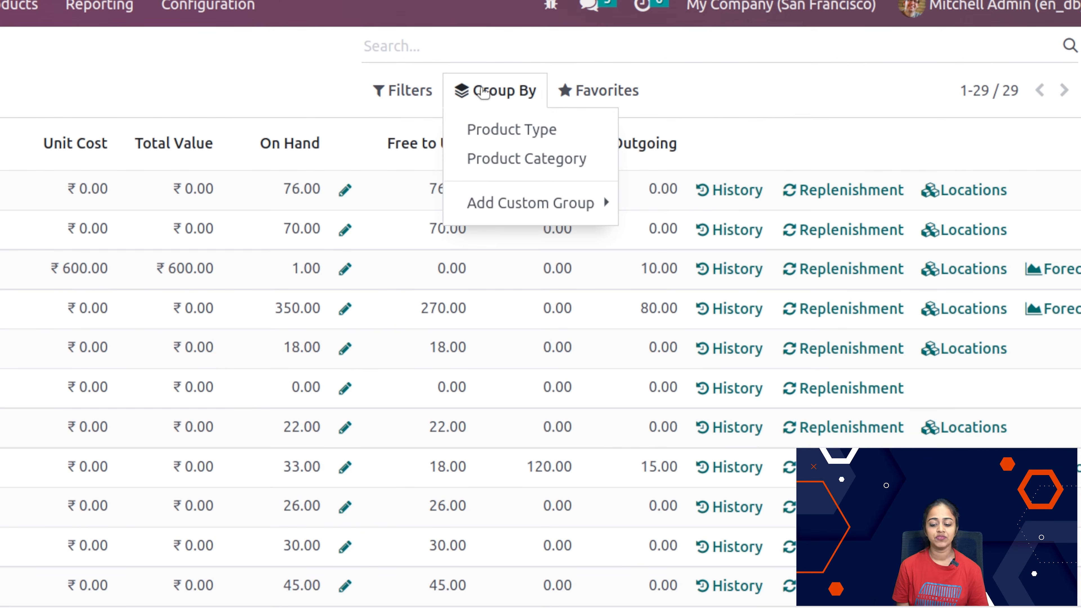
{"action": "left_click", "coordinate": [513, 128]}
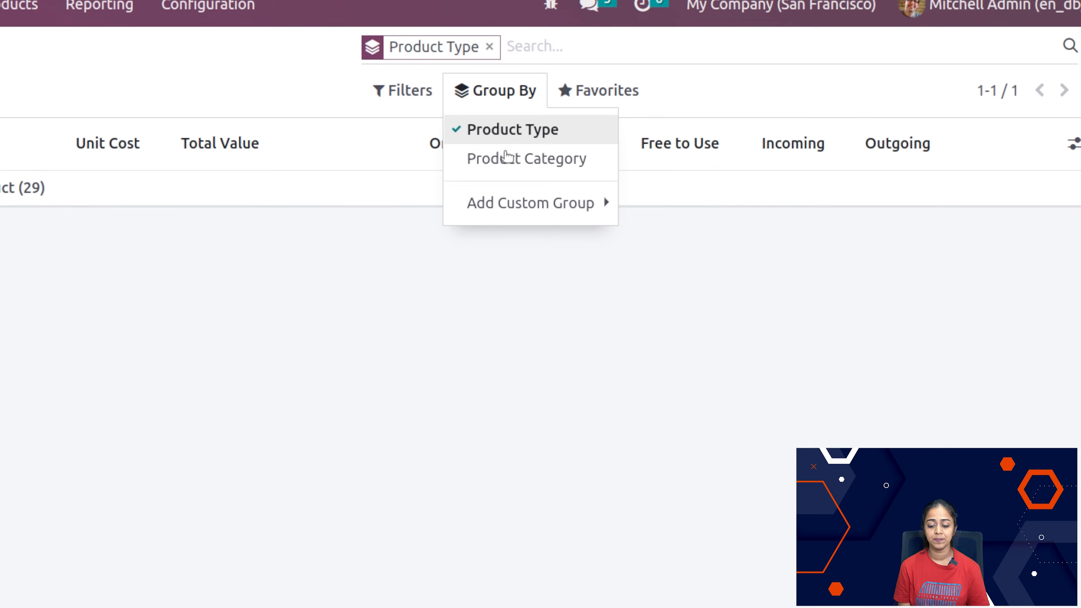
{"action": "left_click", "coordinate": [506, 169]}
{"action": "left_click", "coordinate": [505, 166]}
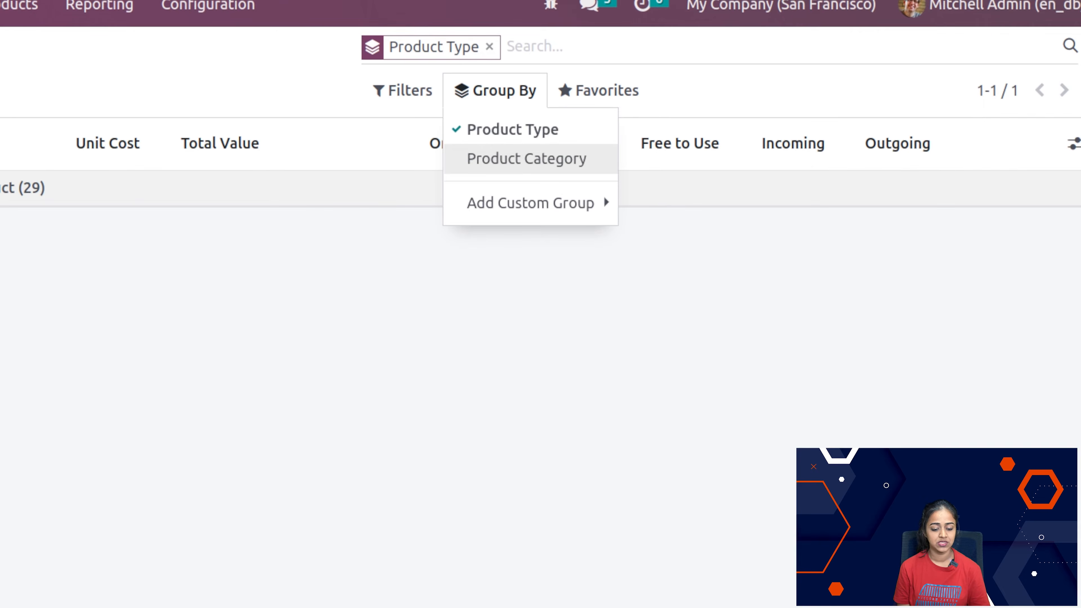
{"action": "left_click", "coordinate": [315, 189]}
{"action": "scroll", "coordinate": [191, 548], "scroll_direction": "down", "scroll_amount": 10}
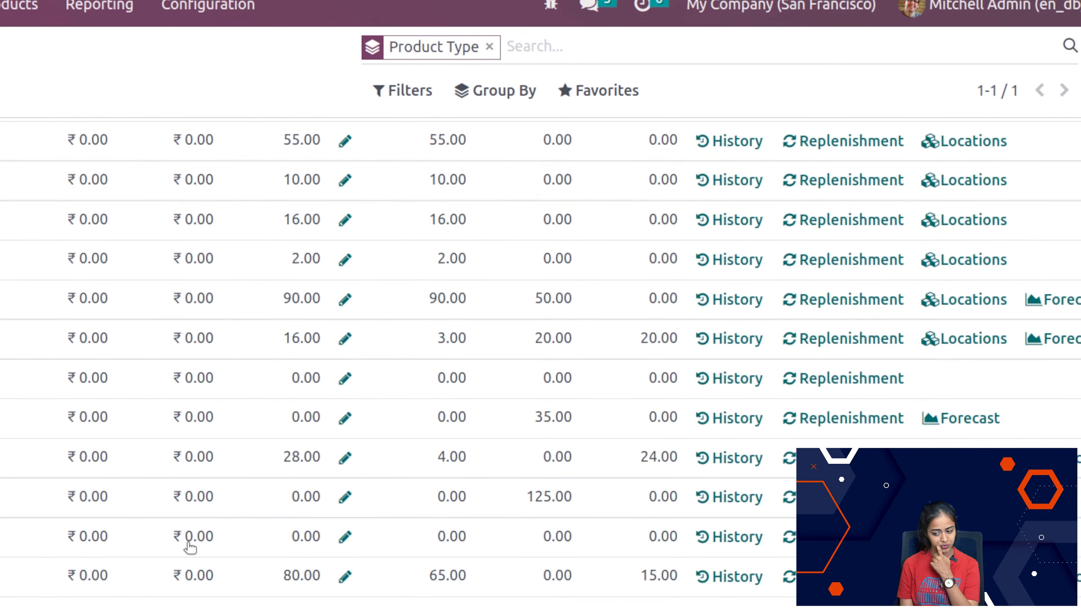
{"action": "left_click", "coordinate": [490, 47]}
Step: View the stock report's favorites options for saving, importing and spreadsheets, and check the filter list again
{"action": "left_click", "coordinate": [586, 95]}
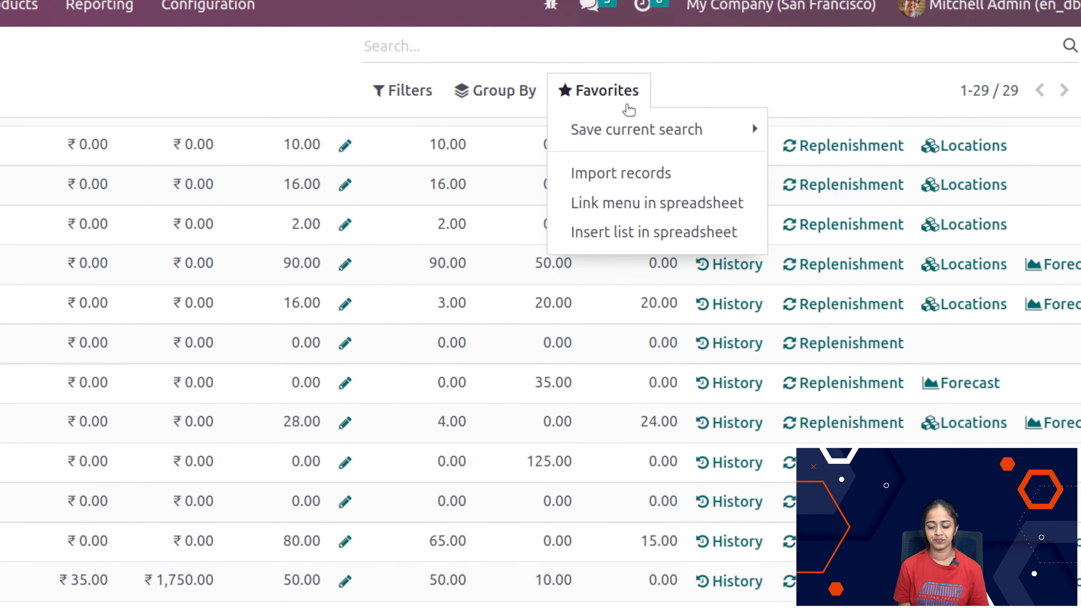
{"action": "left_click", "coordinate": [591, 135]}
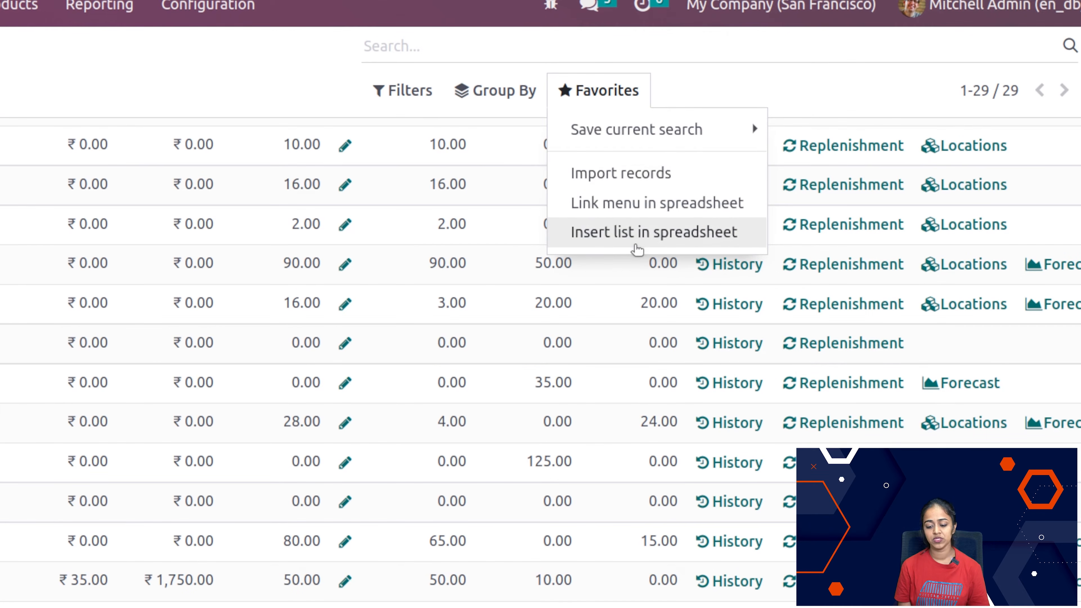
{"action": "left_click", "coordinate": [404, 91]}
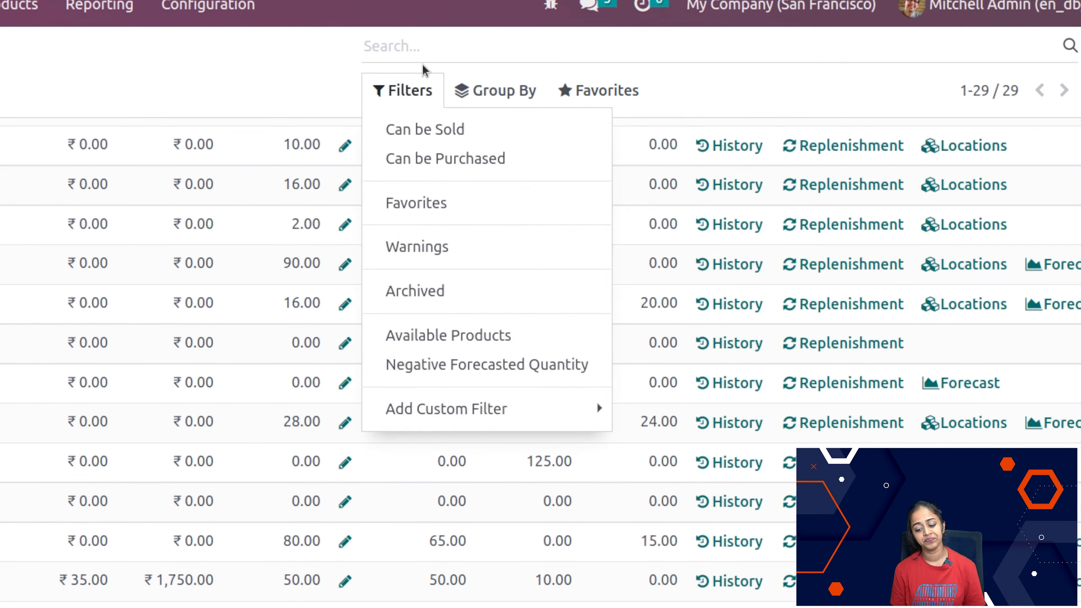
{"action": "left_click", "coordinate": [188, 73]}
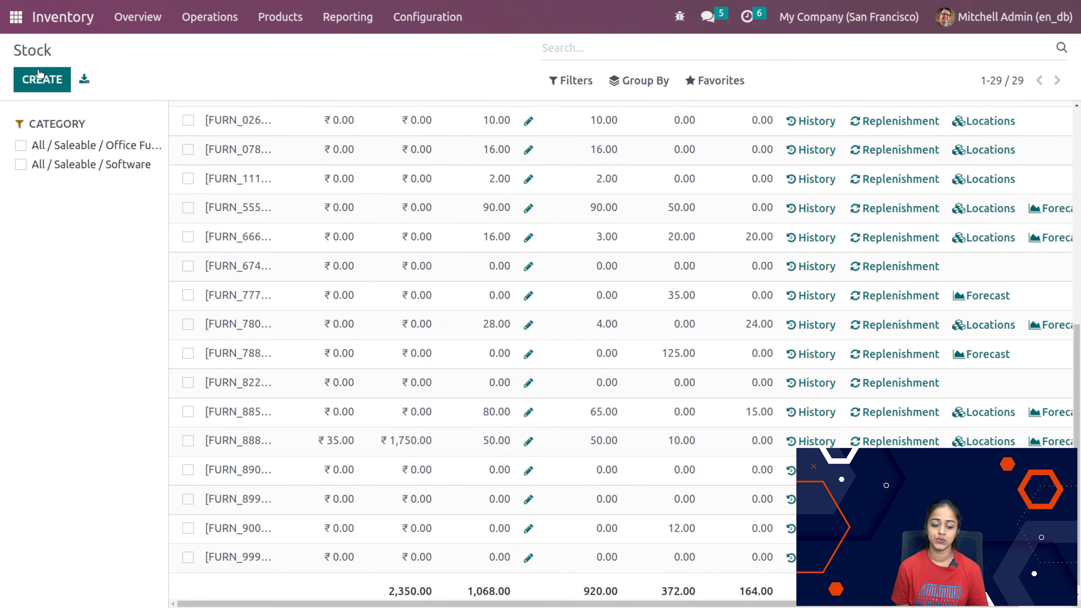
Step: Start a new product from the stock report, look through the fields of the blank form, and discard it
{"action": "left_click", "coordinate": [39, 78]}
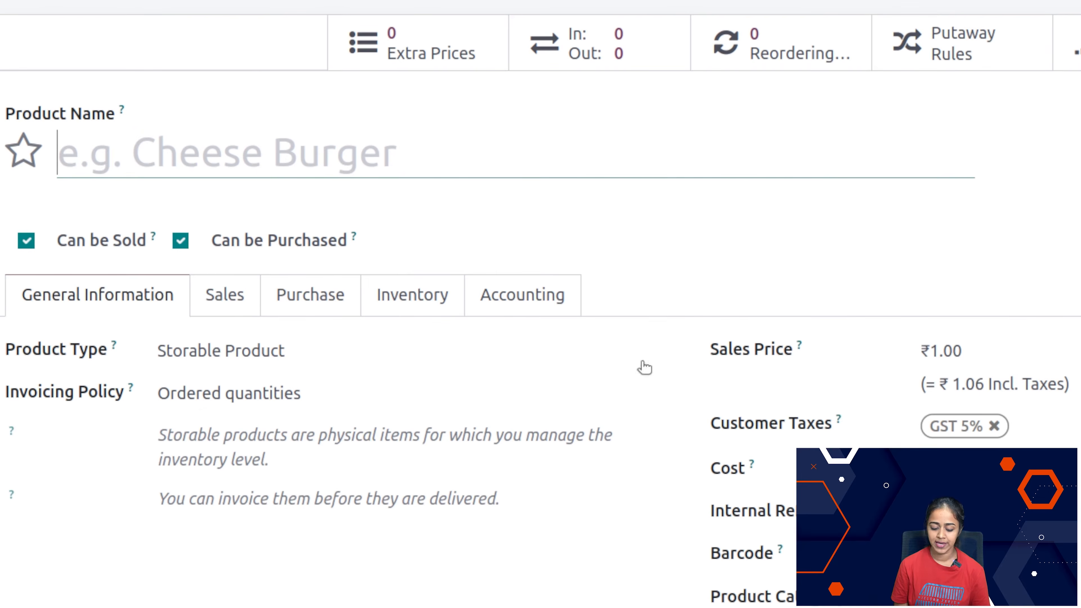
{"action": "scroll", "coordinate": [681, 256], "scroll_direction": "down", "scroll_amount": 3}
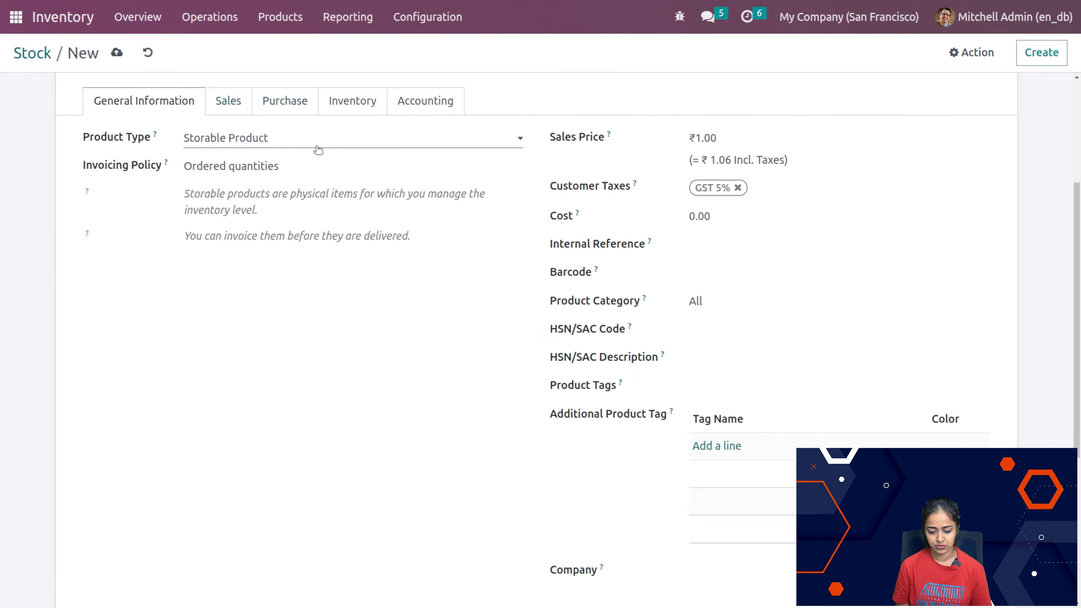
{"action": "scroll", "coordinate": [318, 150], "scroll_direction": "up", "scroll_amount": 5}
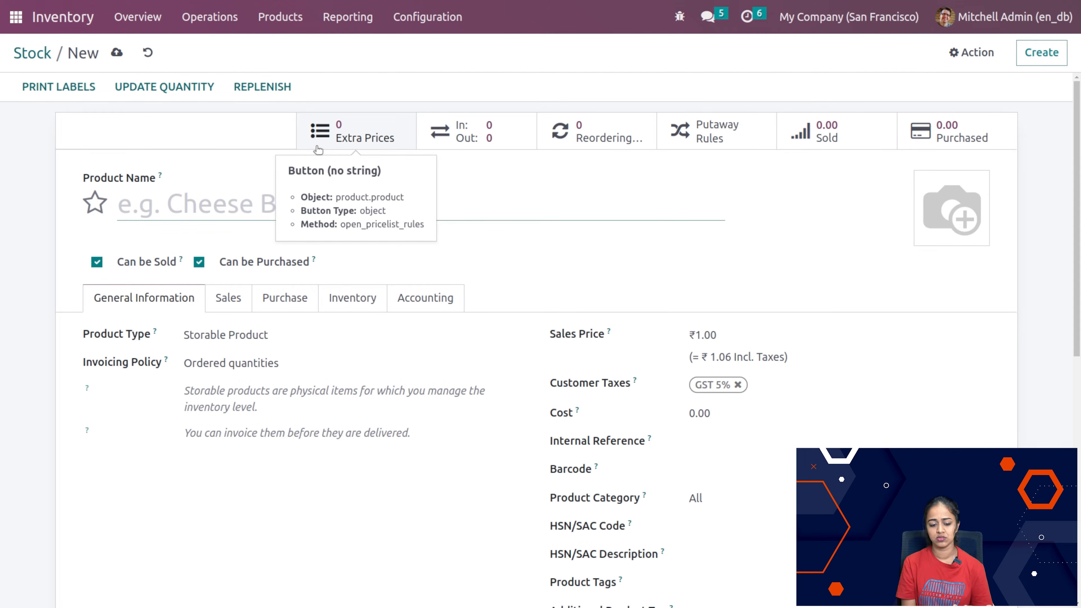
{"action": "left_click", "coordinate": [147, 53]}
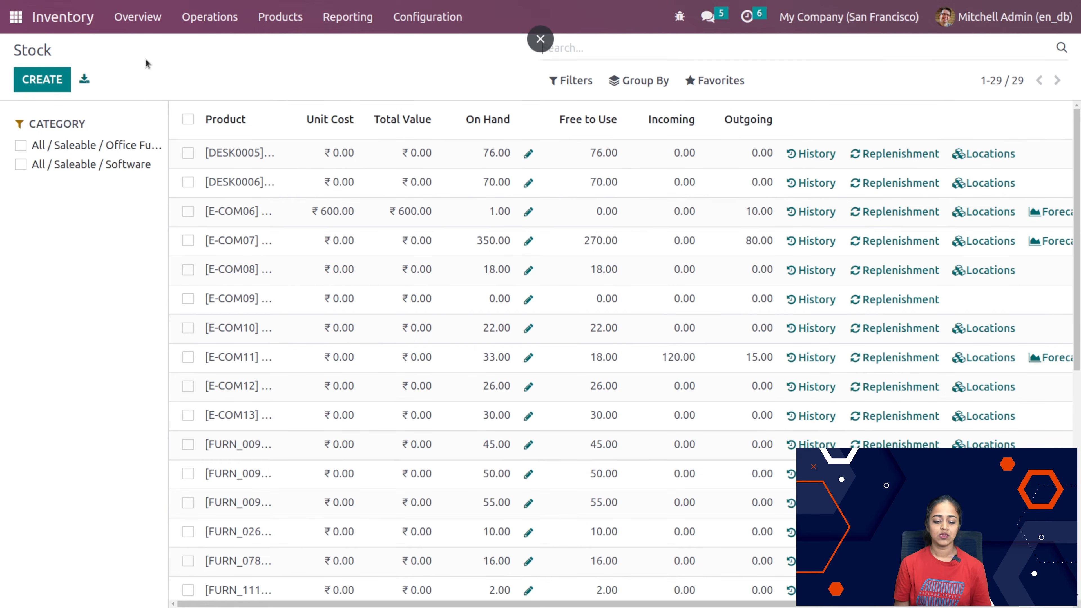
Step: Open the Locations report and look through the products, lot/serial numbers and quantities in the internal locations
{"action": "left_click", "coordinate": [282, 30]}
{"action": "mouse_move", "coordinate": [345, 26]}
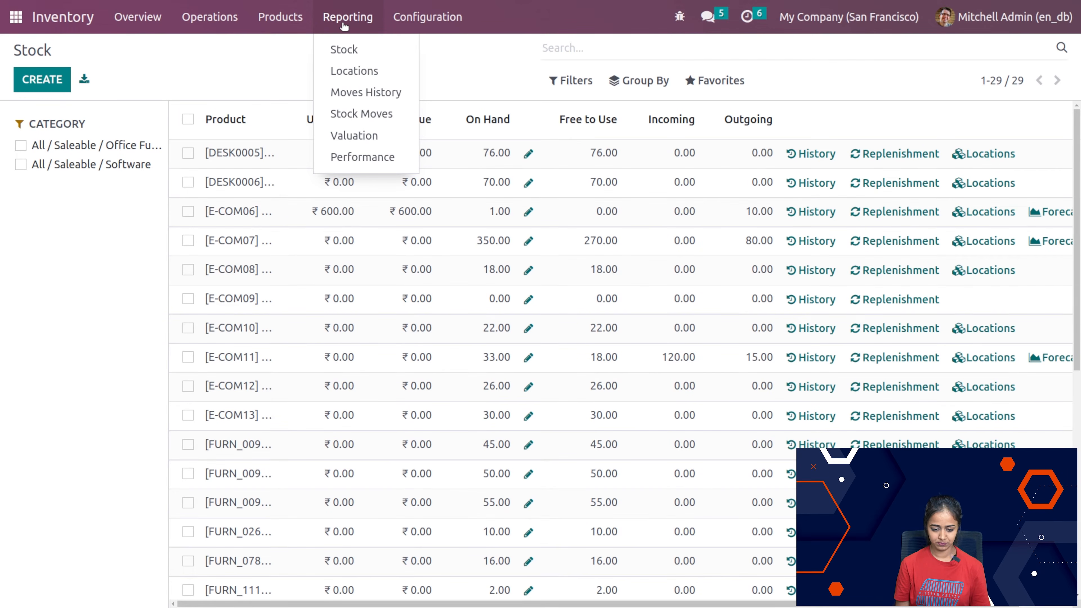
{"action": "left_click", "coordinate": [335, 72]}
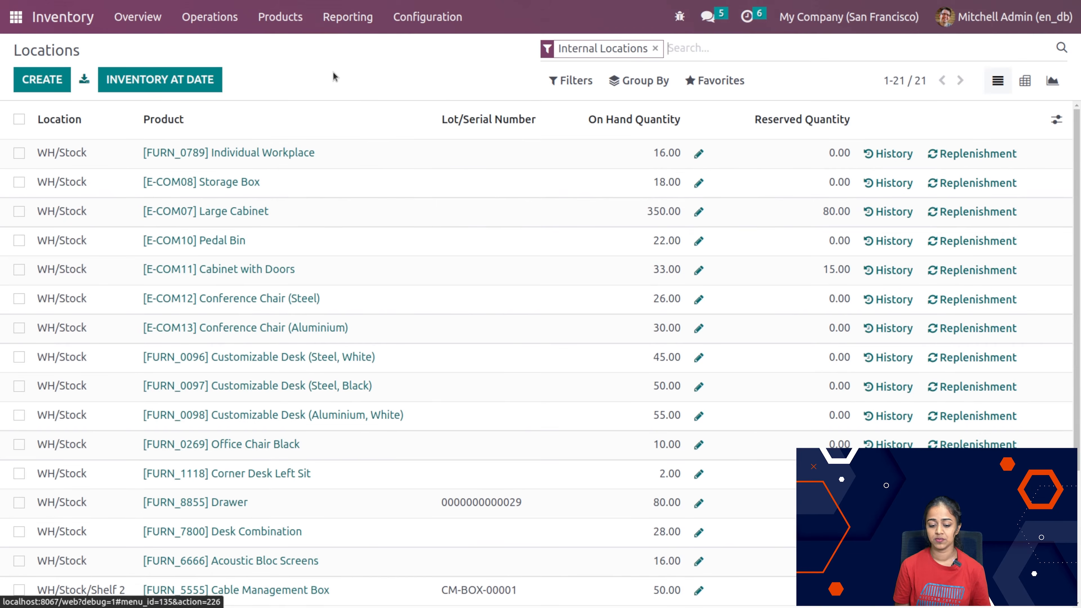
{"action": "scroll", "coordinate": [176, 412], "scroll_direction": "down", "scroll_amount": 3}
{"action": "scroll", "coordinate": [175, 411], "scroll_direction": "up", "scroll_amount": 3}
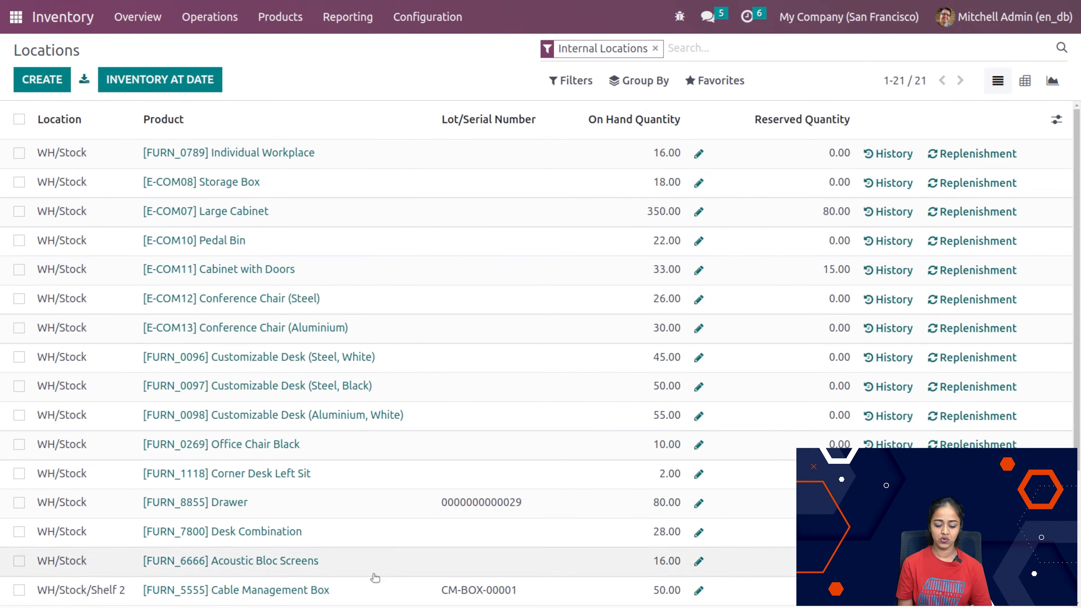
{"action": "scroll", "coordinate": [376, 578], "scroll_direction": "down", "scroll_amount": 4}
{"action": "scroll", "coordinate": [375, 579], "scroll_direction": "up", "scroll_amount": 4}
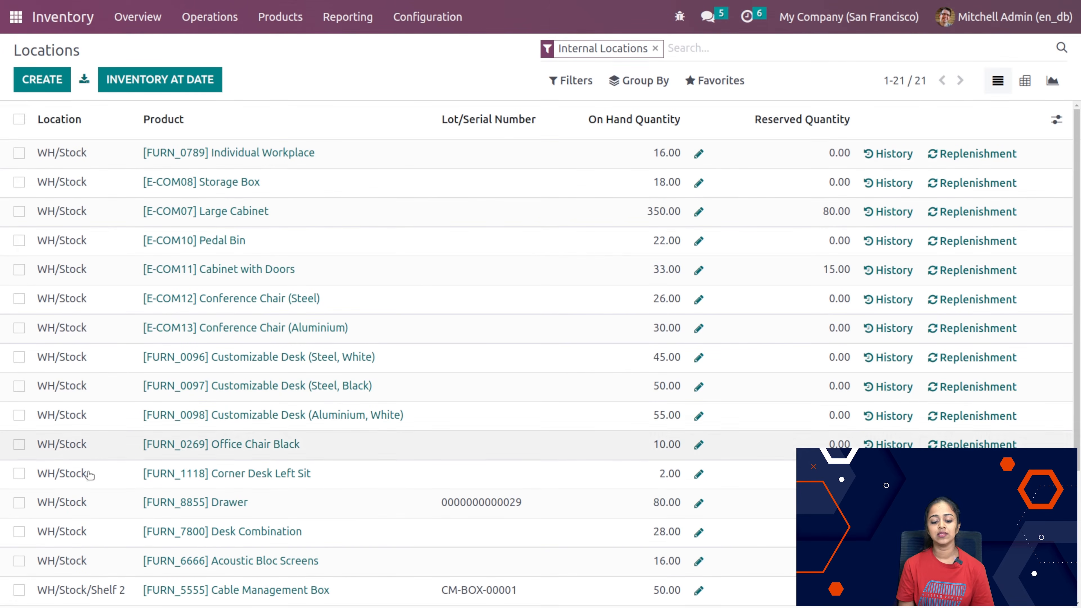
{"action": "scroll", "coordinate": [88, 485], "scroll_direction": "down", "scroll_amount": 5}
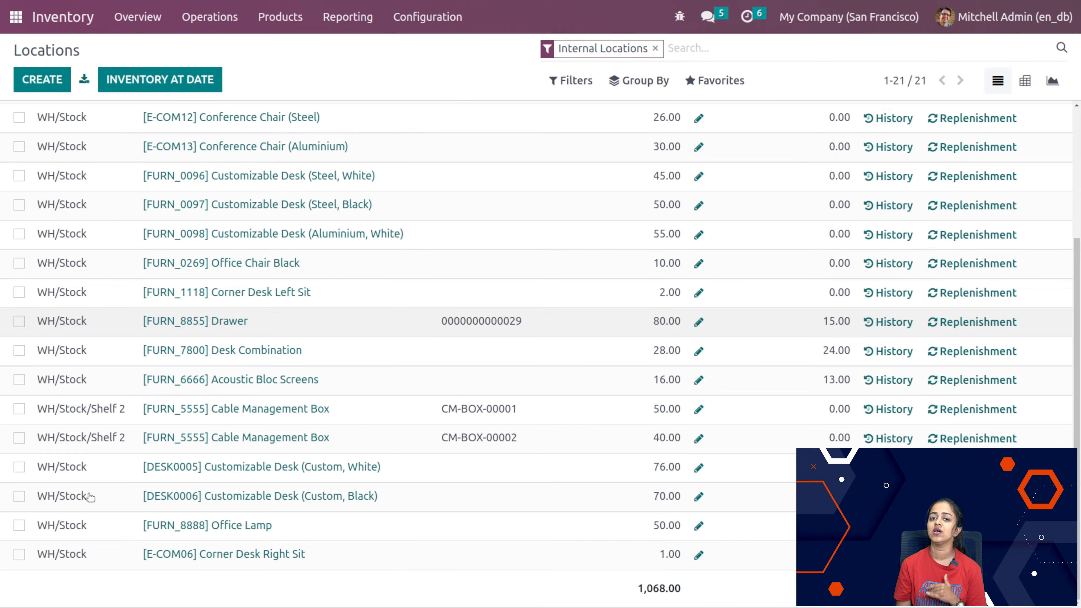
Step: Remove the Internal Locations filter from the Locations report and look through the rows of every location
{"action": "left_click", "coordinate": [656, 49]}
{"action": "left_click", "coordinate": [578, 85]}
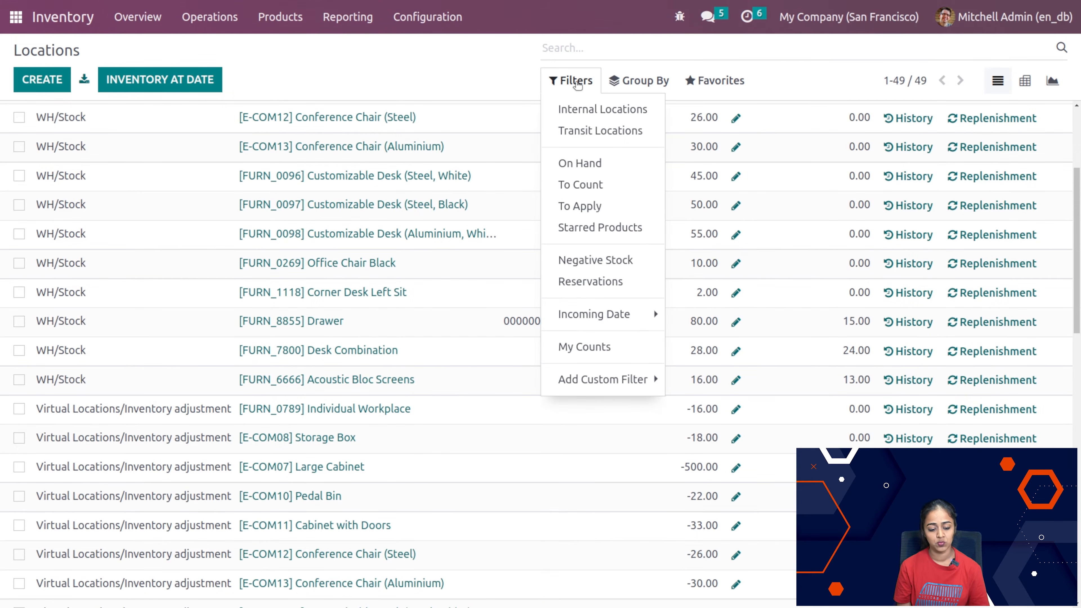
{"action": "left_click", "coordinate": [480, 57]}
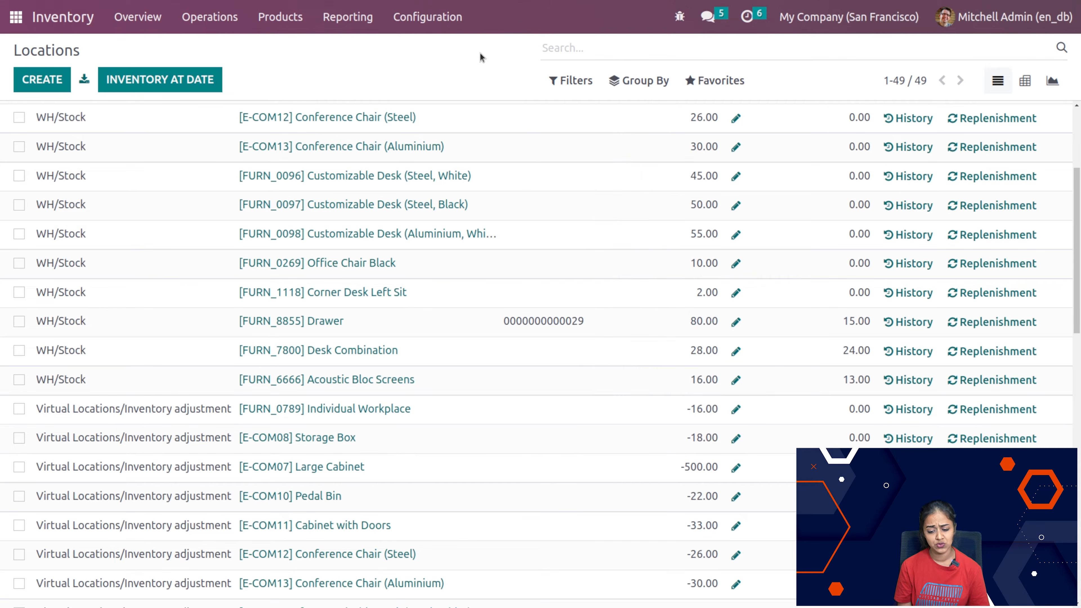
{"action": "scroll", "coordinate": [144, 528], "scroll_direction": "down", "scroll_amount": 10}
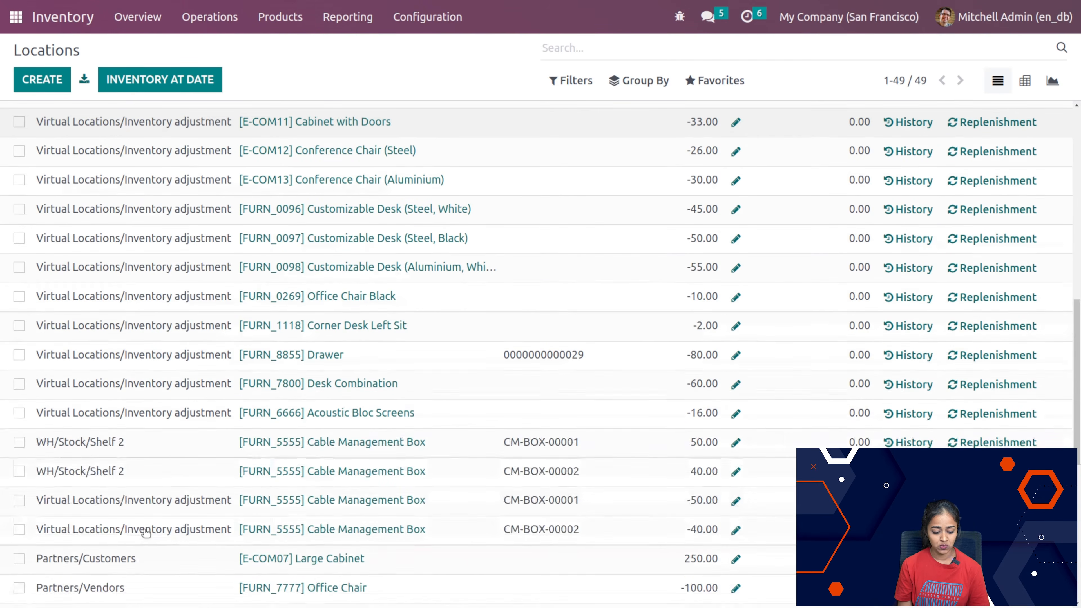
{"action": "scroll", "coordinate": [64, 447], "scroll_direction": "down", "scroll_amount": 5}
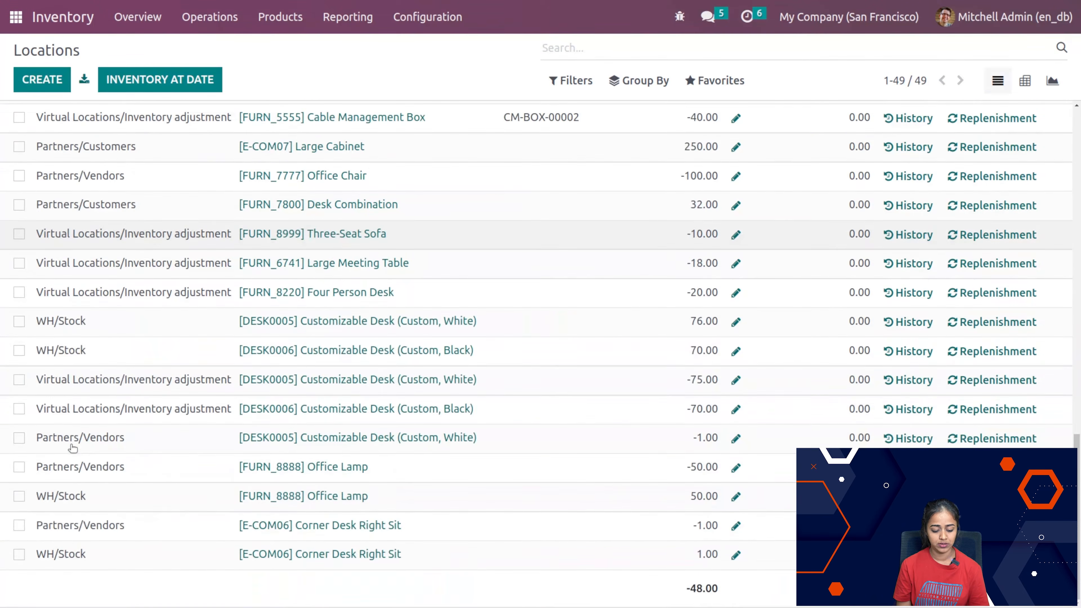
{"action": "scroll", "coordinate": [181, 212], "scroll_direction": "up", "scroll_amount": 15}
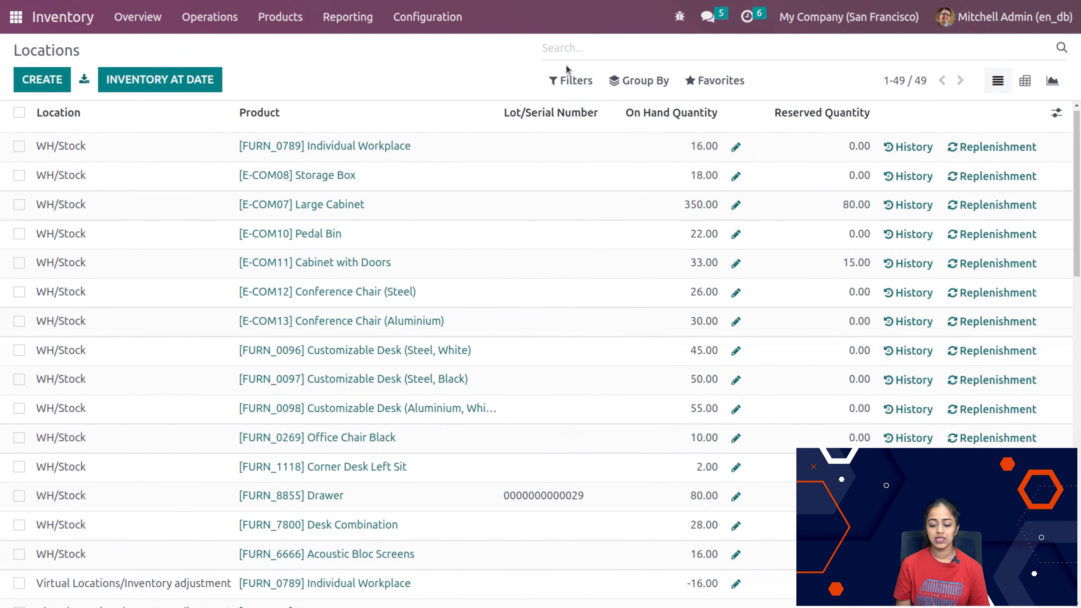
Step: Try the Transit Locations filter on the Locations report, clear it, and view the remaining filters and custom filter options
{"action": "left_click", "coordinate": [568, 83]}
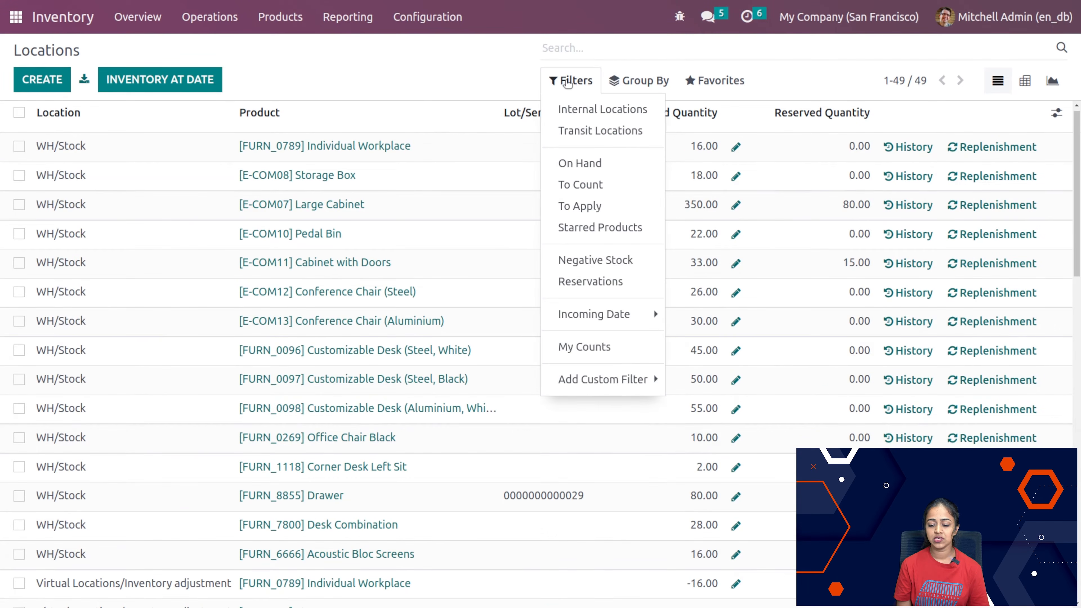
{"action": "left_click", "coordinate": [580, 131]}
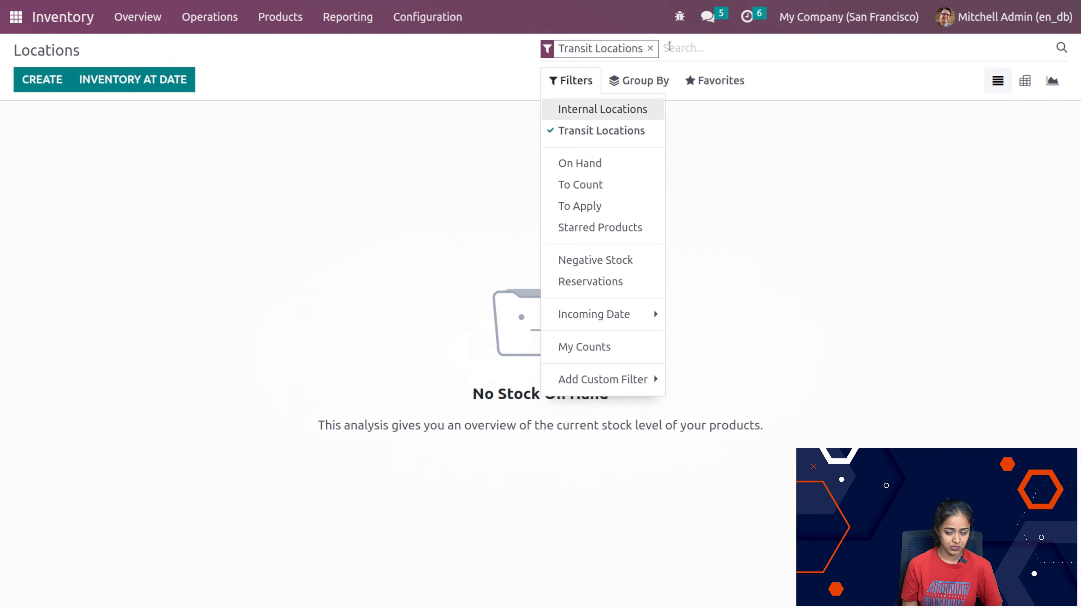
{"action": "left_click", "coordinate": [650, 49]}
{"action": "left_click", "coordinate": [571, 81]}
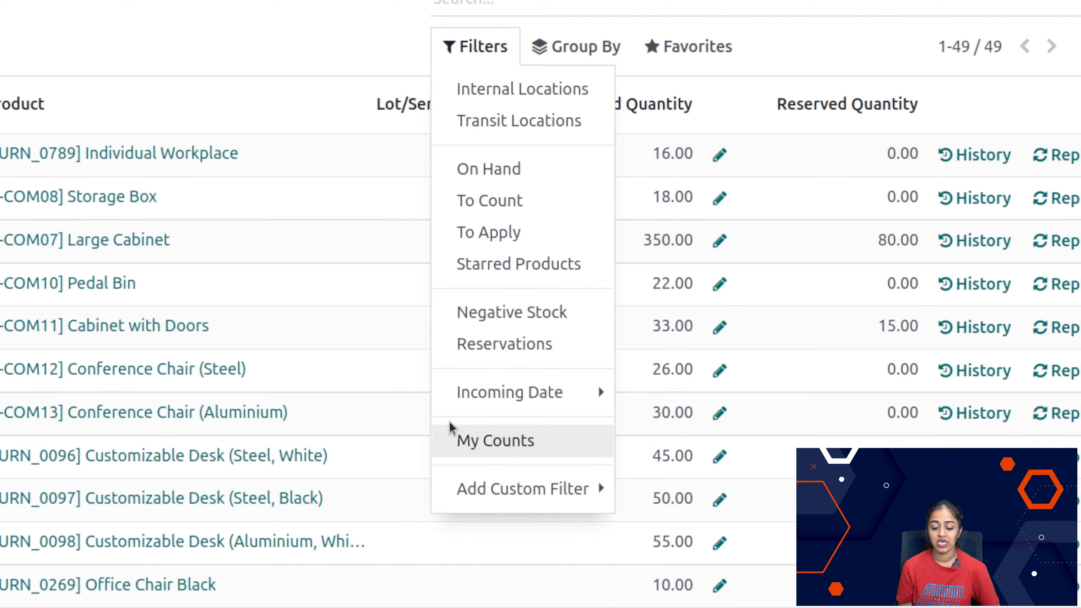
{"action": "left_click", "coordinate": [462, 492]}
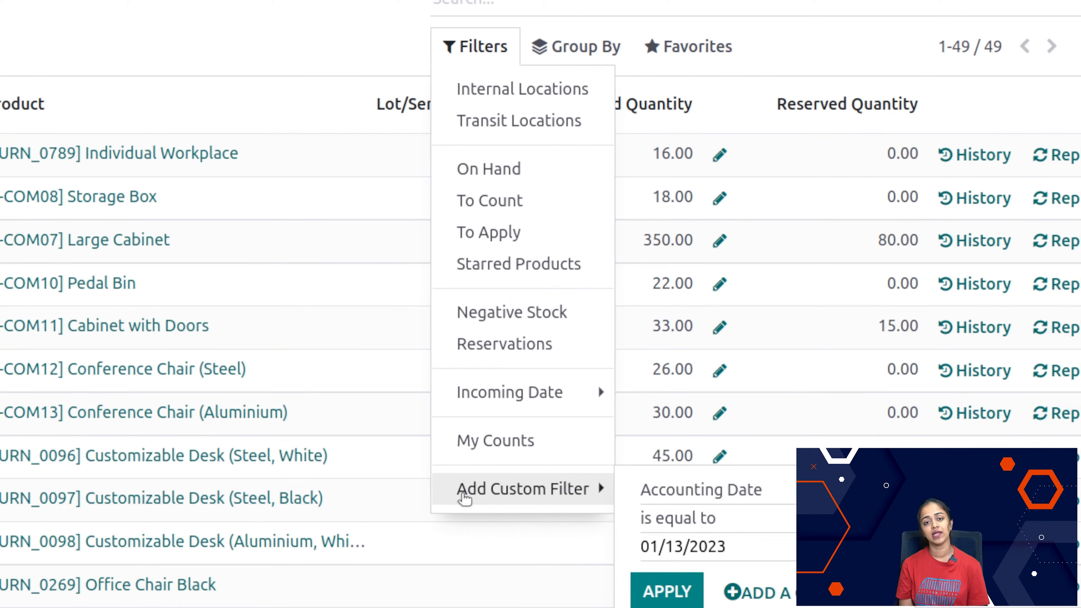
{"action": "left_click", "coordinate": [272, 53]}
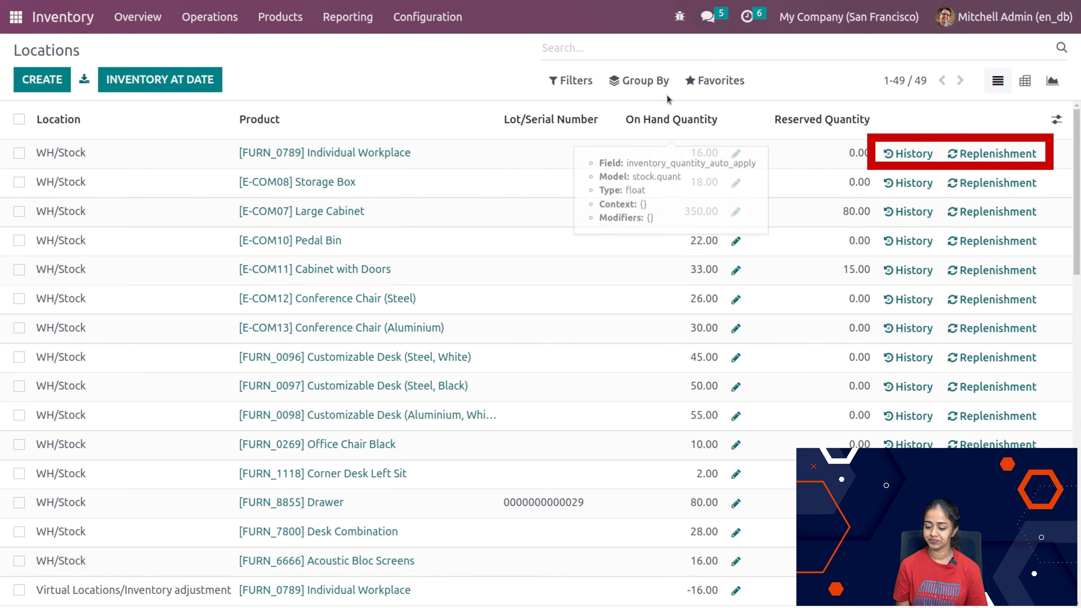
Step: Group the Locations report by Product, view the entries of Customizable Desk (Custom, White), and clear the grouping
{"action": "left_click", "coordinate": [638, 81]}
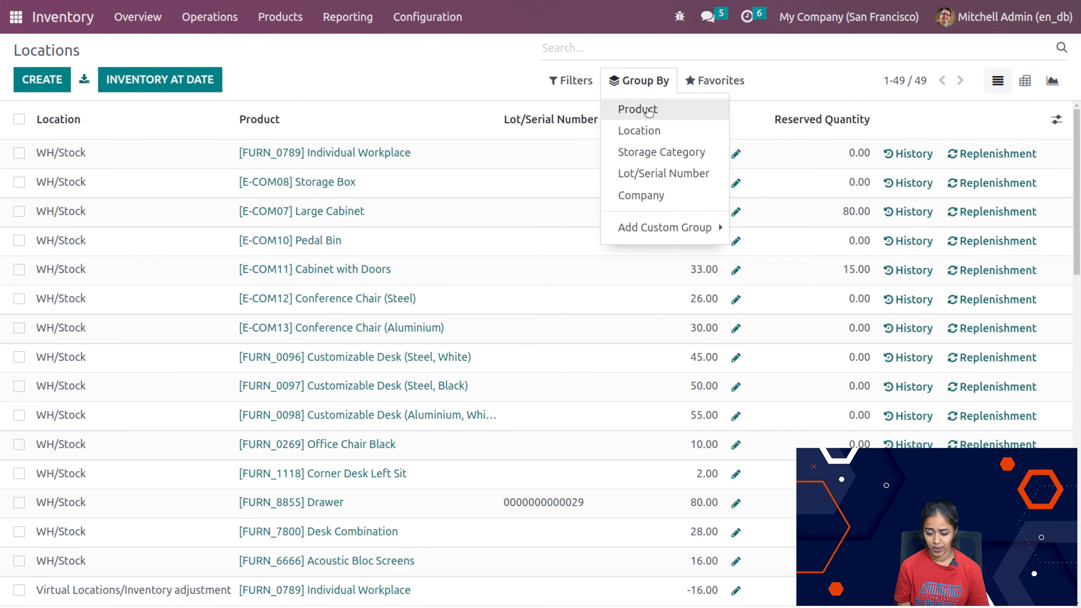
{"action": "left_click", "coordinate": [638, 109]}
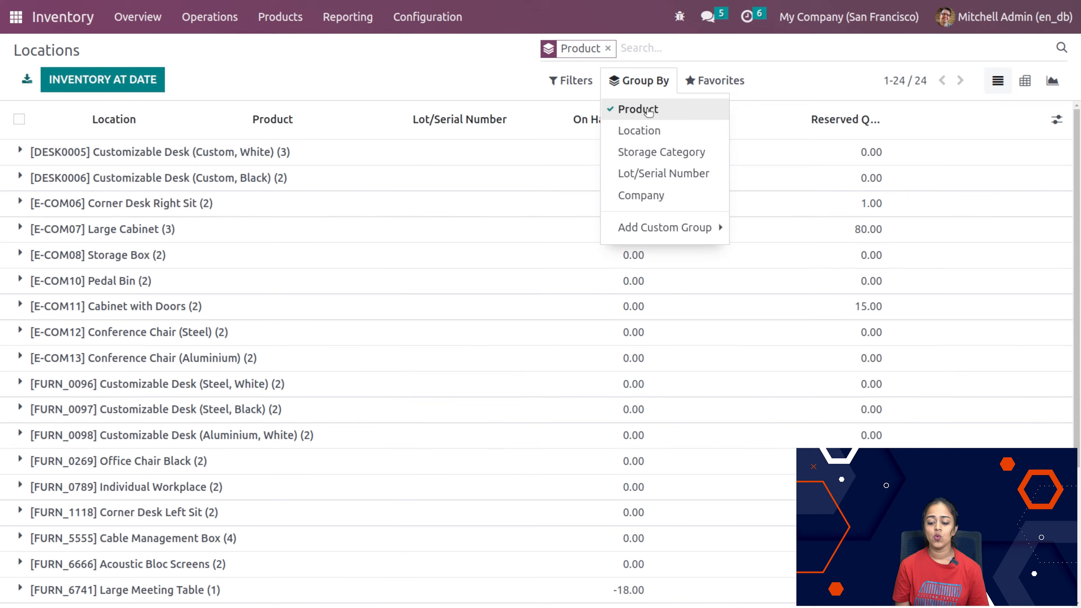
{"action": "left_click", "coordinate": [427, 77]}
{"action": "scroll", "coordinate": [240, 433], "scroll_direction": "down", "scroll_amount": 4}
{"action": "scroll", "coordinate": [241, 433], "scroll_direction": "up", "scroll_amount": 4}
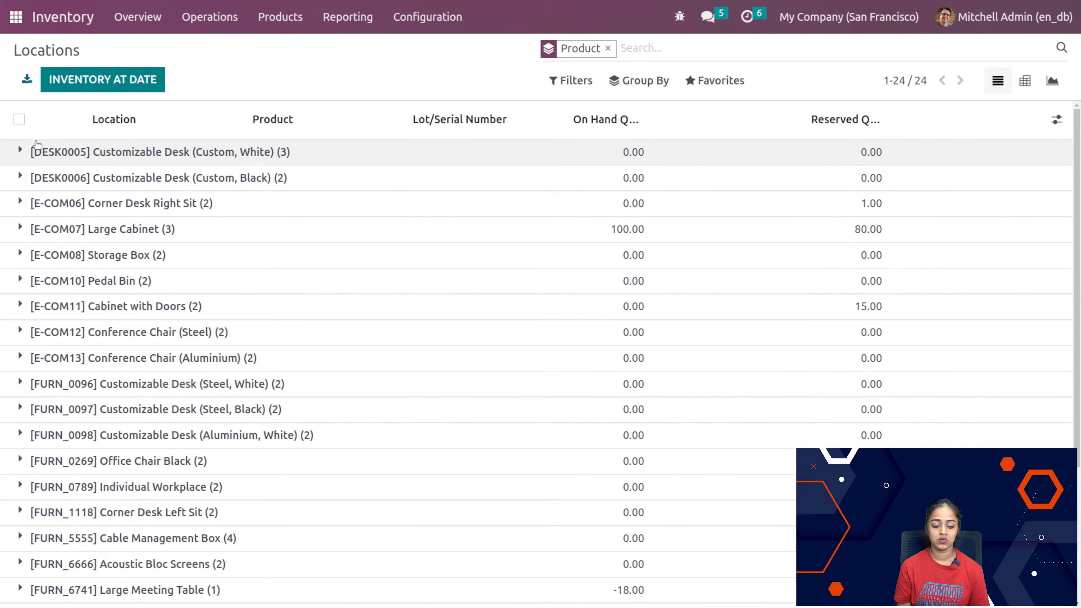
{"action": "left_click", "coordinate": [22, 149]}
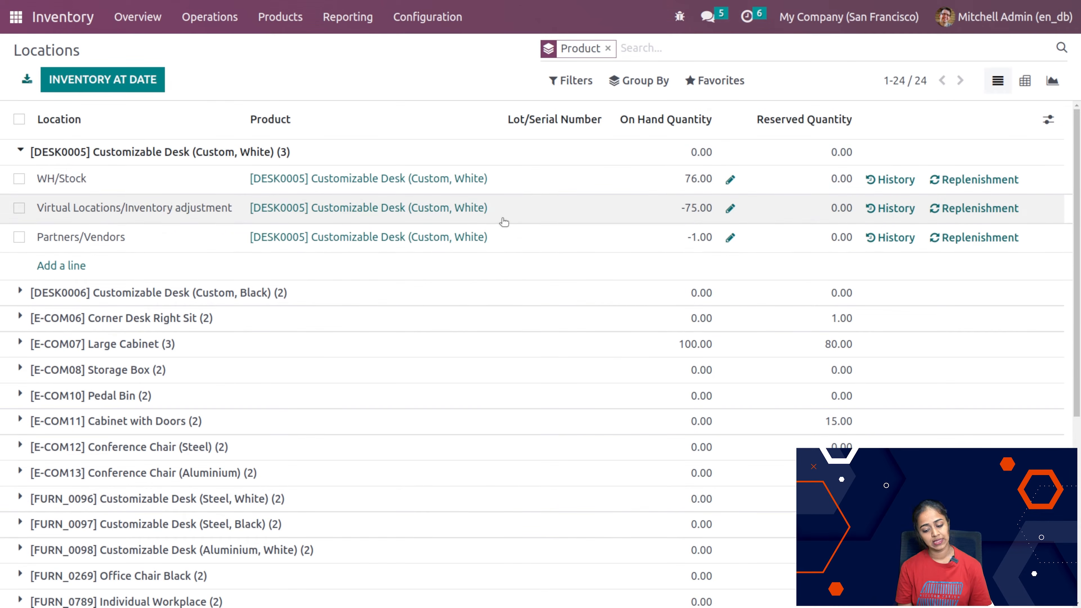
{"action": "left_click", "coordinate": [22, 151]}
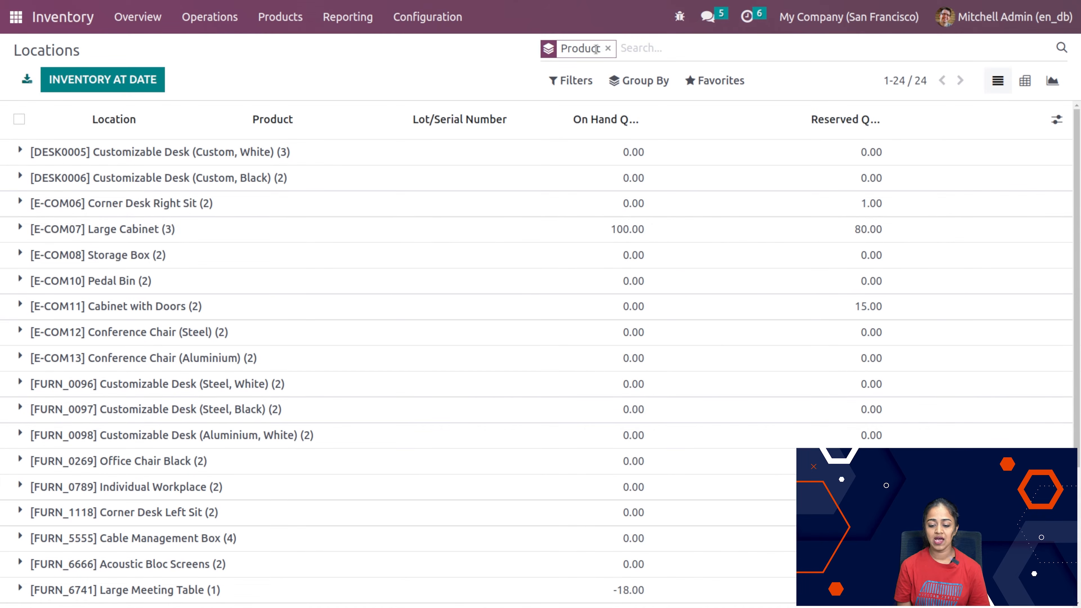
{"action": "left_click", "coordinate": [608, 48]}
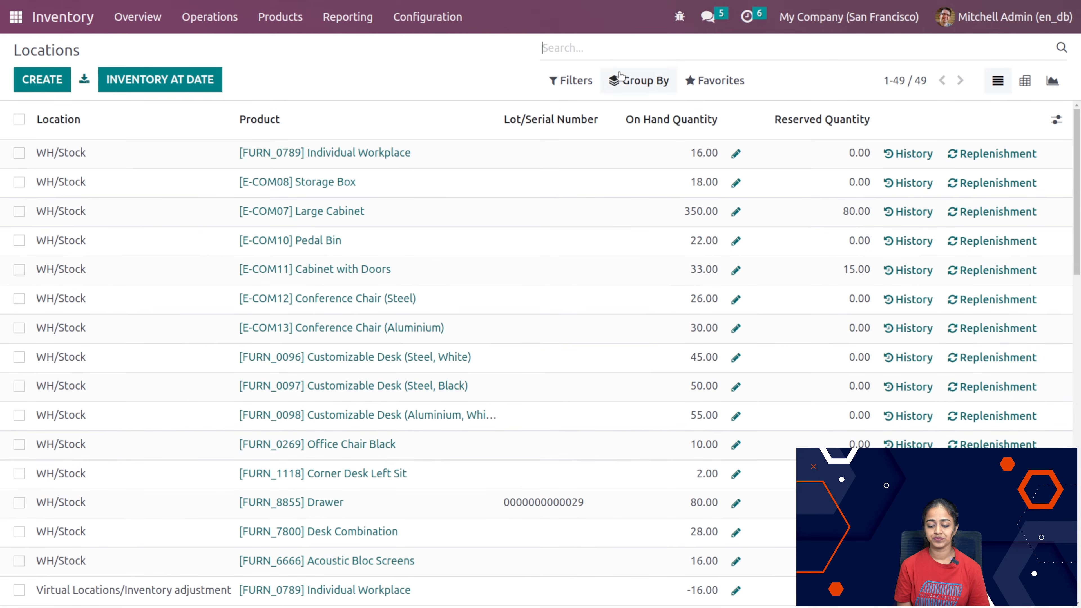
Step: Group the Locations report by Location, view the resulting groups, and clear the grouping
{"action": "left_click", "coordinate": [620, 75]}
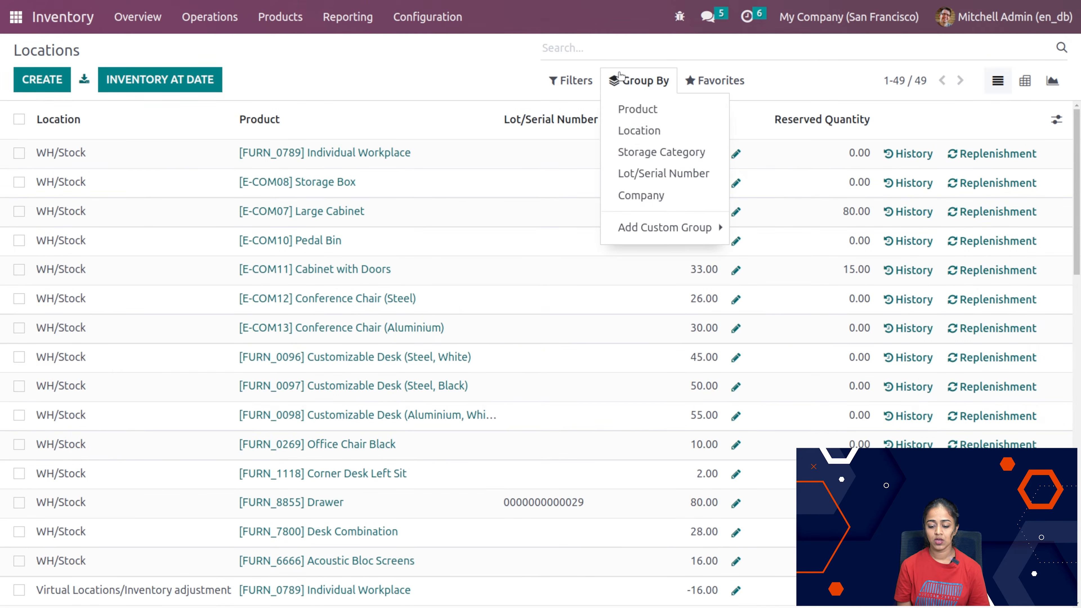
{"action": "left_click", "coordinate": [636, 132]}
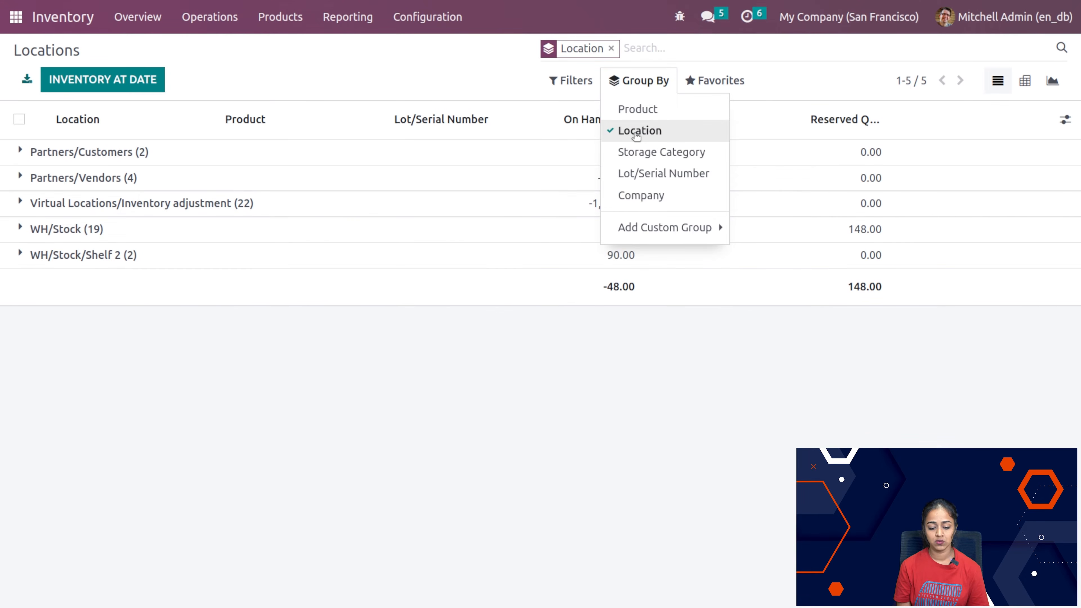
{"action": "left_click", "coordinate": [404, 396]}
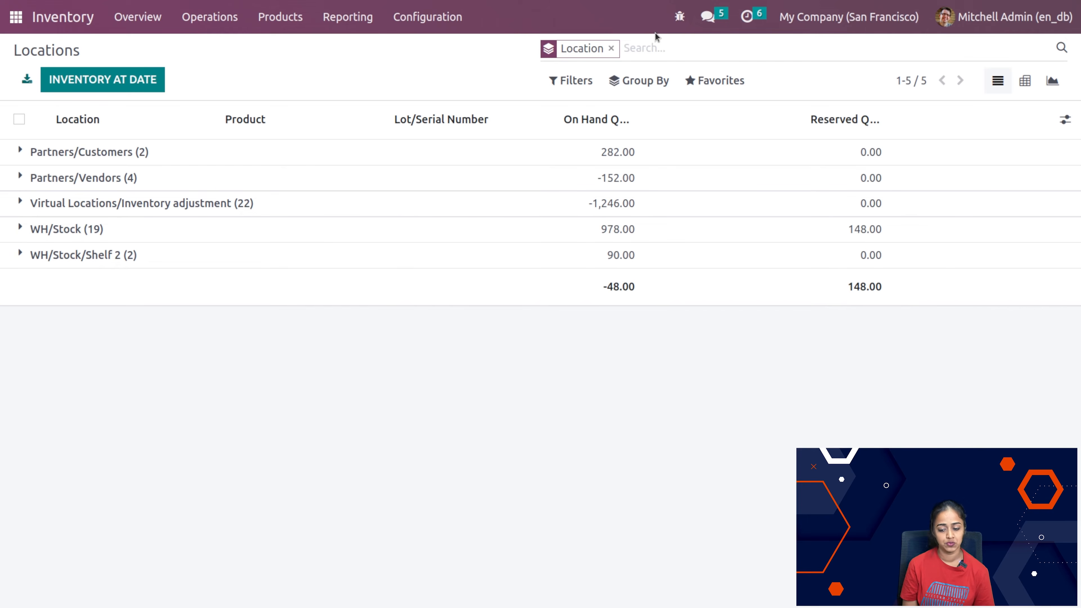
{"action": "key", "text": "BackSpace"}
Step: Group the Locations report by Storage Category, add Lot/Serial Number, and remove the Storage Category grouping
{"action": "left_click", "coordinate": [633, 85]}
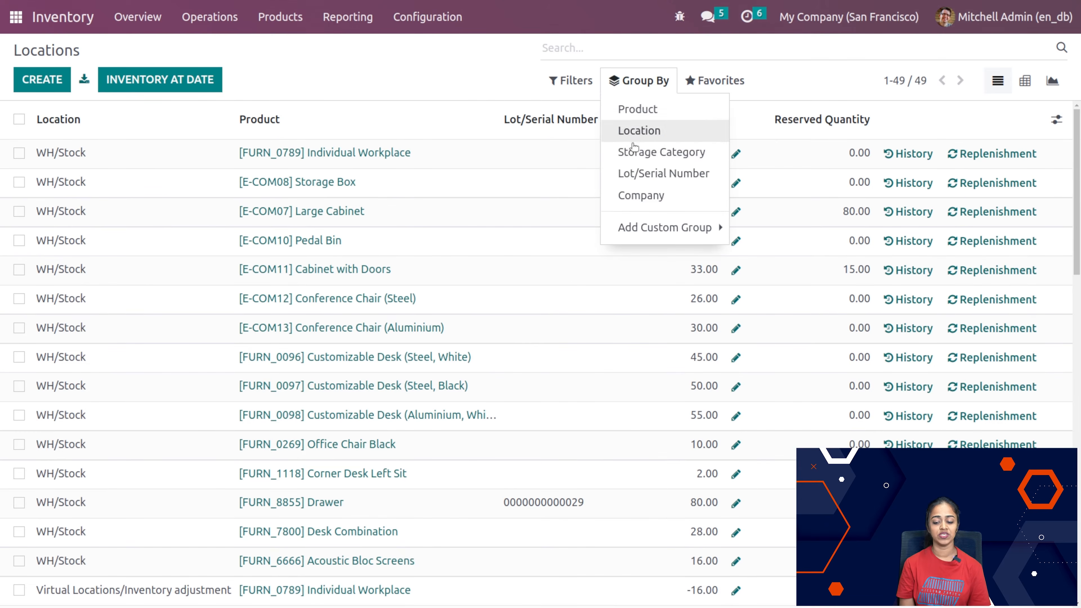
{"action": "left_click", "coordinate": [640, 162]}
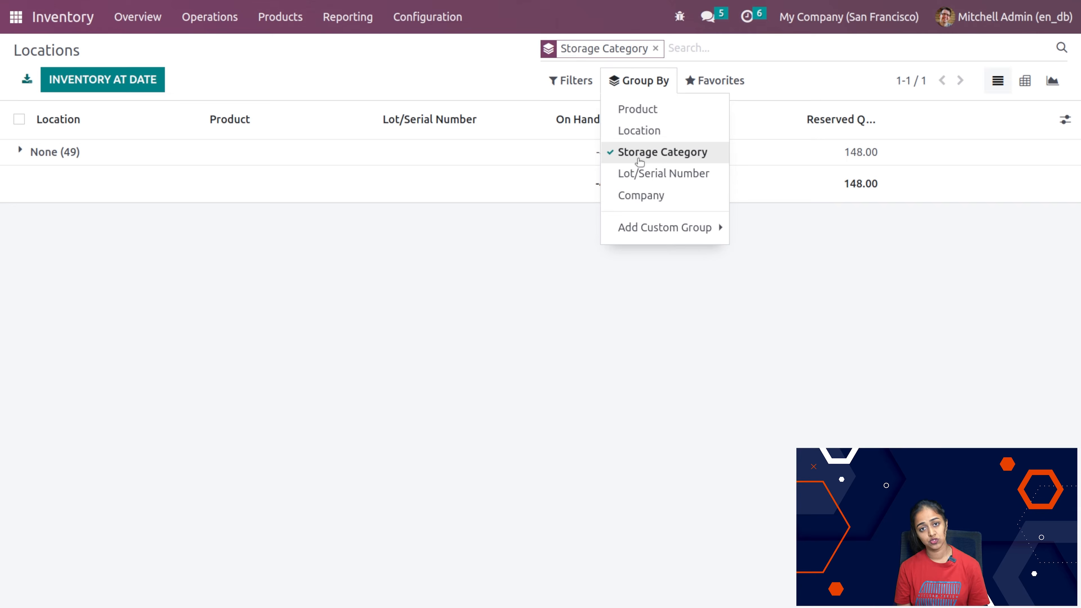
{"action": "left_click", "coordinate": [621, 175]}
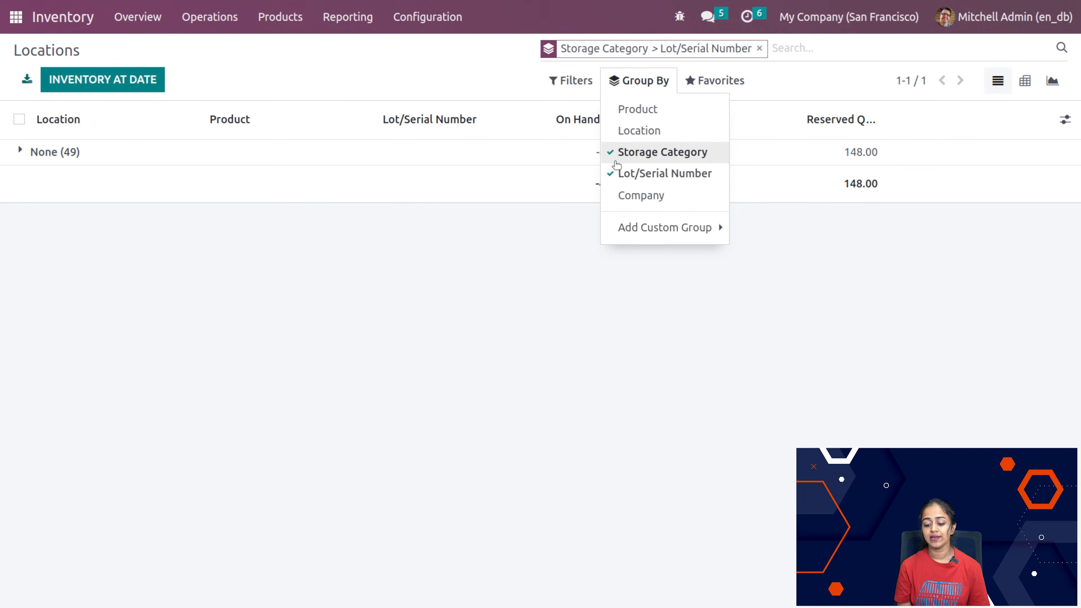
{"action": "left_click", "coordinate": [617, 163]}
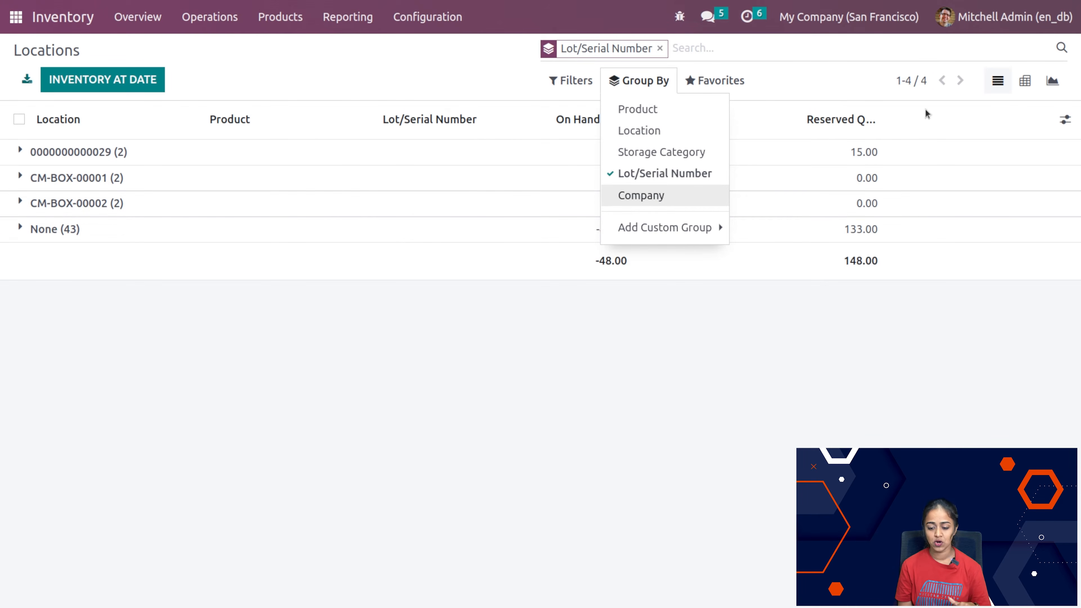
Step: Replace the Lot/Serial Number grouping with Company in the Locations report, view the groups, and clear the grouping
{"action": "left_click", "coordinate": [682, 179]}
{"action": "left_click", "coordinate": [659, 195]}
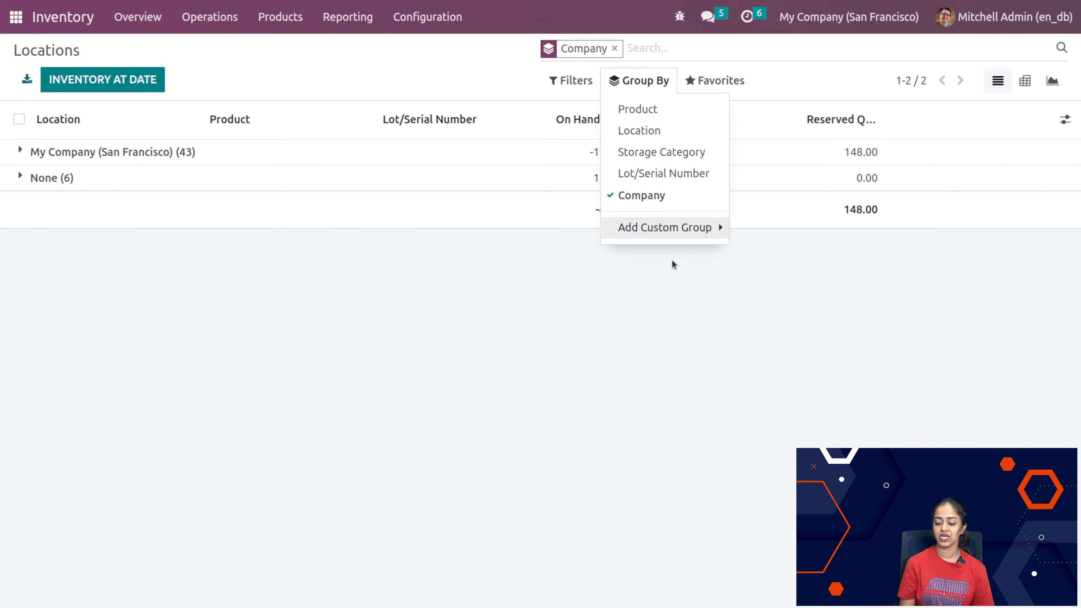
{"action": "left_click", "coordinate": [672, 267]}
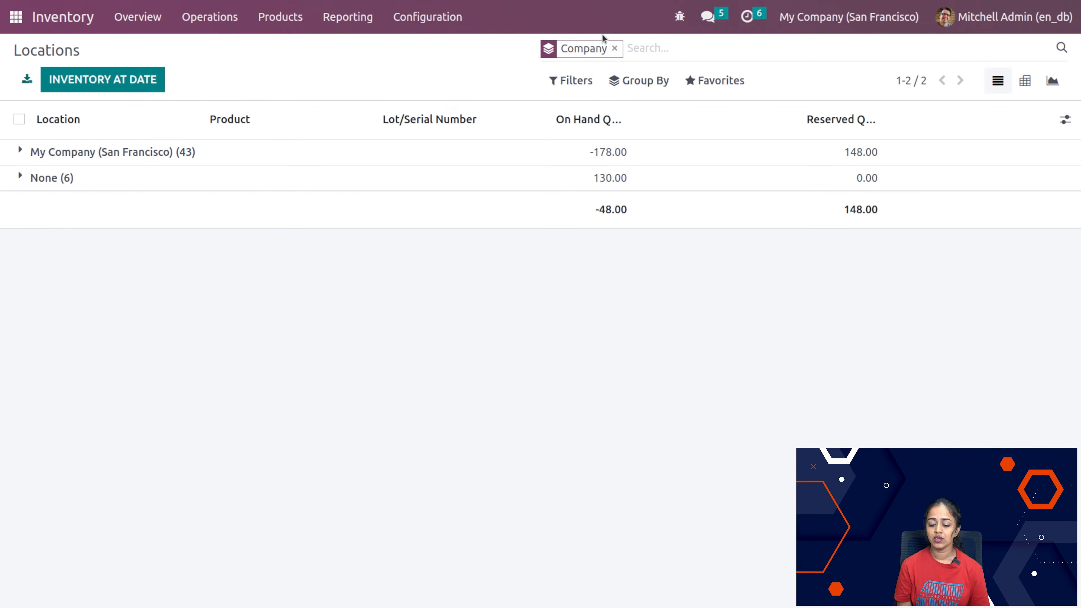
{"action": "left_click", "coordinate": [615, 47]}
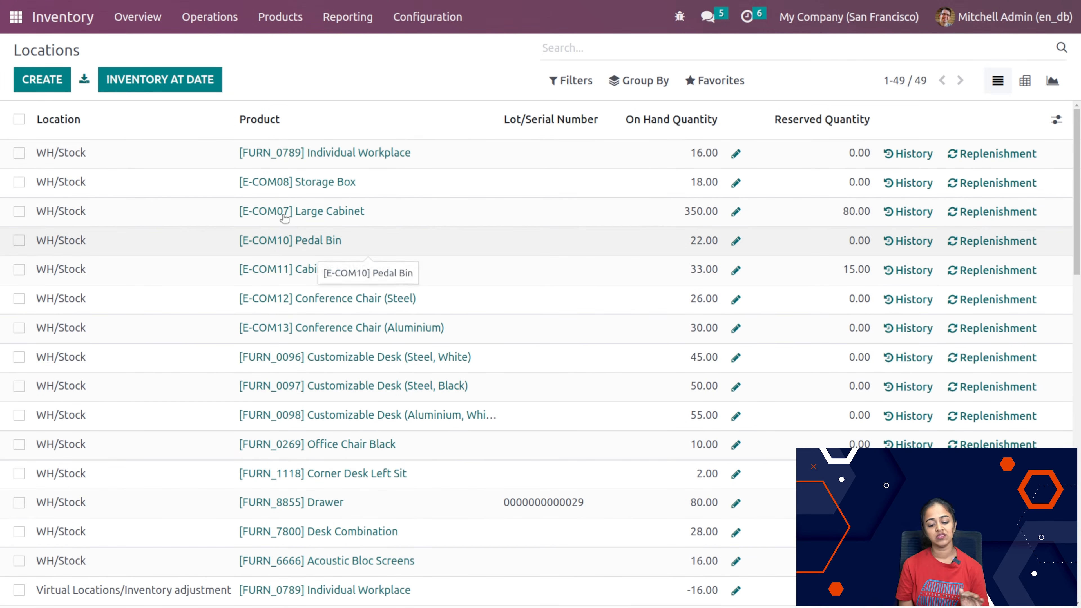
Step: Start a new Locations entry for [DESK0005] Customizable Desk (Custom, White) in WH/Stock, and discard it
{"action": "left_click", "coordinate": [42, 80]}
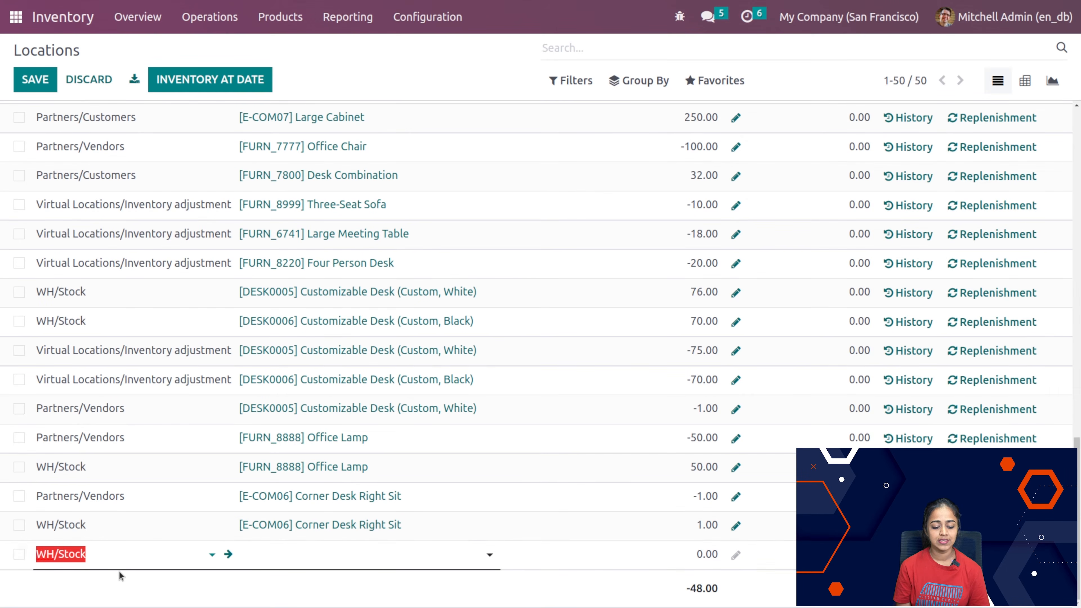
{"action": "left_click", "coordinate": [136, 555]}
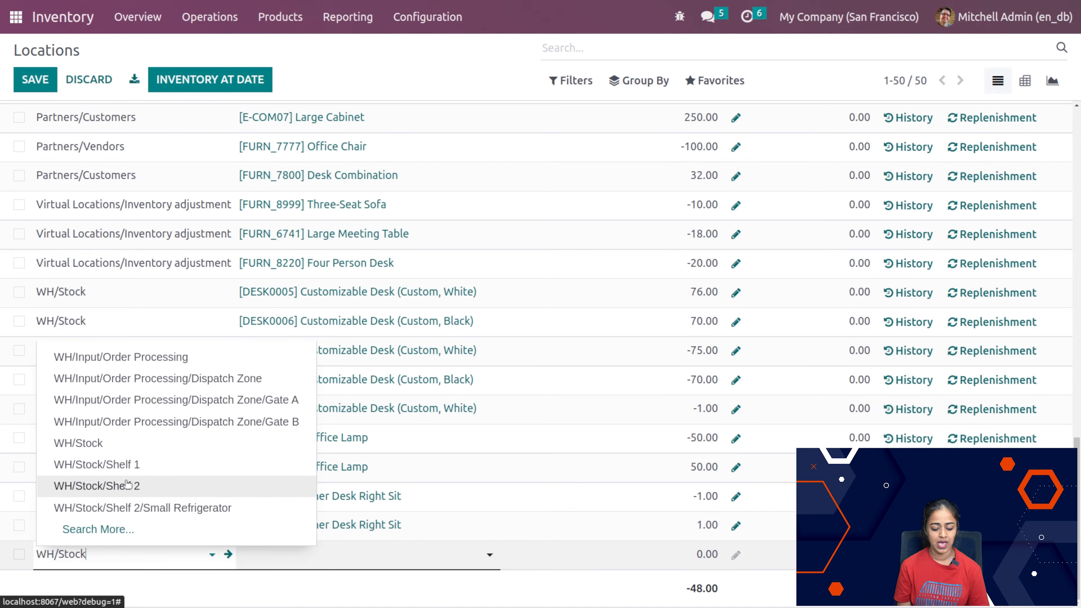
{"action": "left_click", "coordinate": [359, 562]}
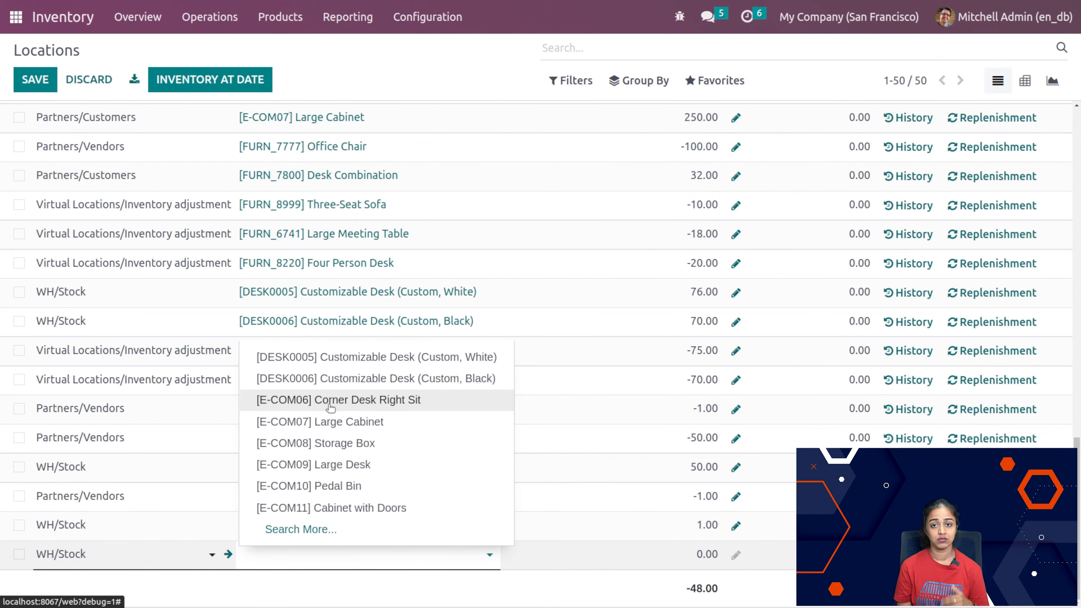
{"action": "left_click", "coordinate": [427, 362]}
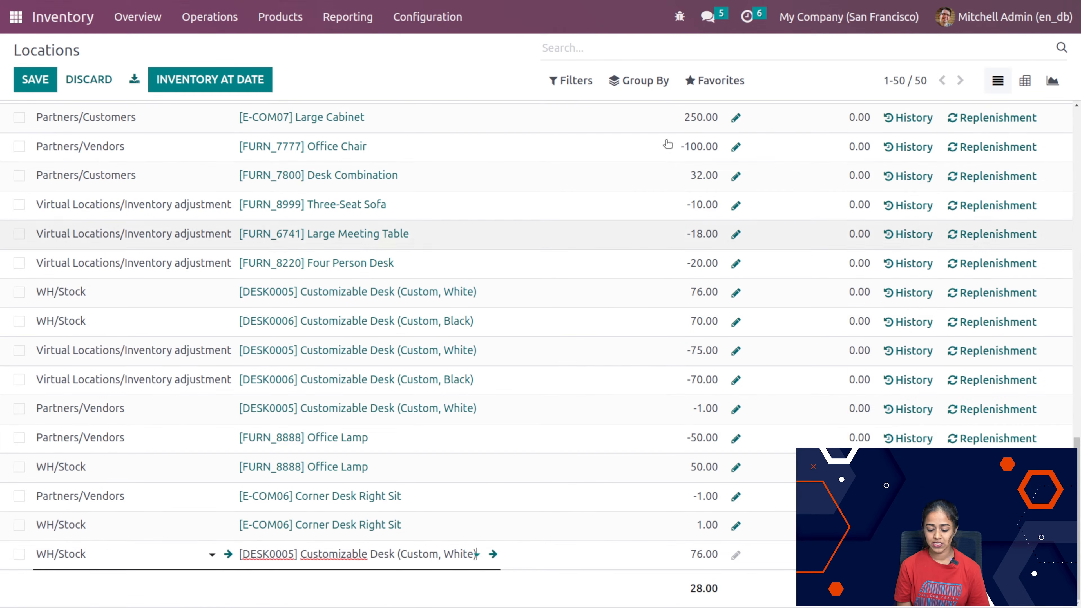
{"action": "scroll", "coordinate": [679, 437], "scroll_direction": "up", "scroll_amount": 15}
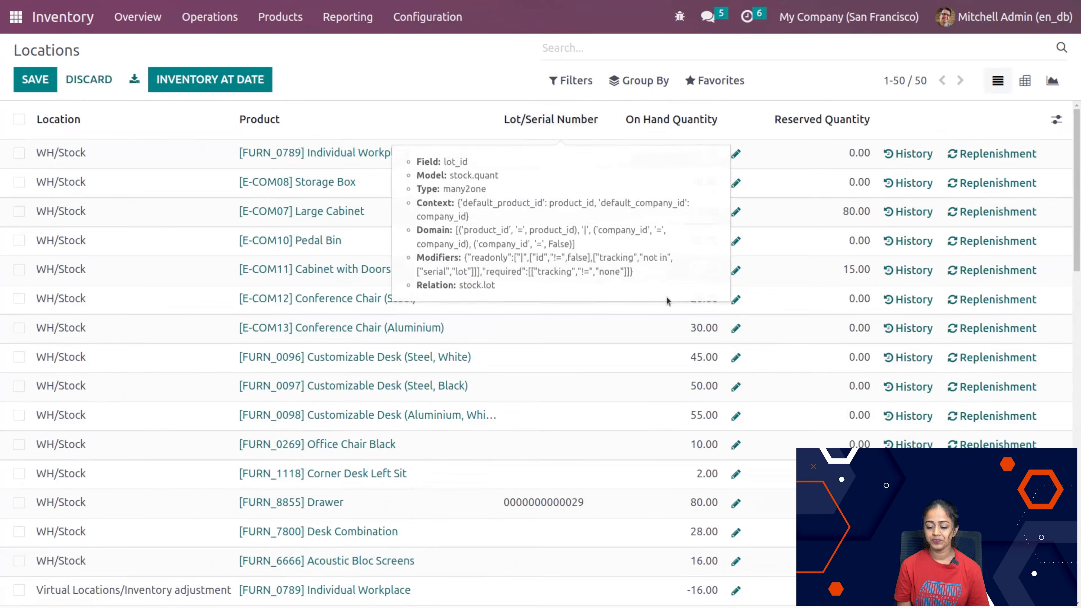
{"action": "scroll", "coordinate": [692, 548], "scroll_direction": "down", "scroll_amount": 15}
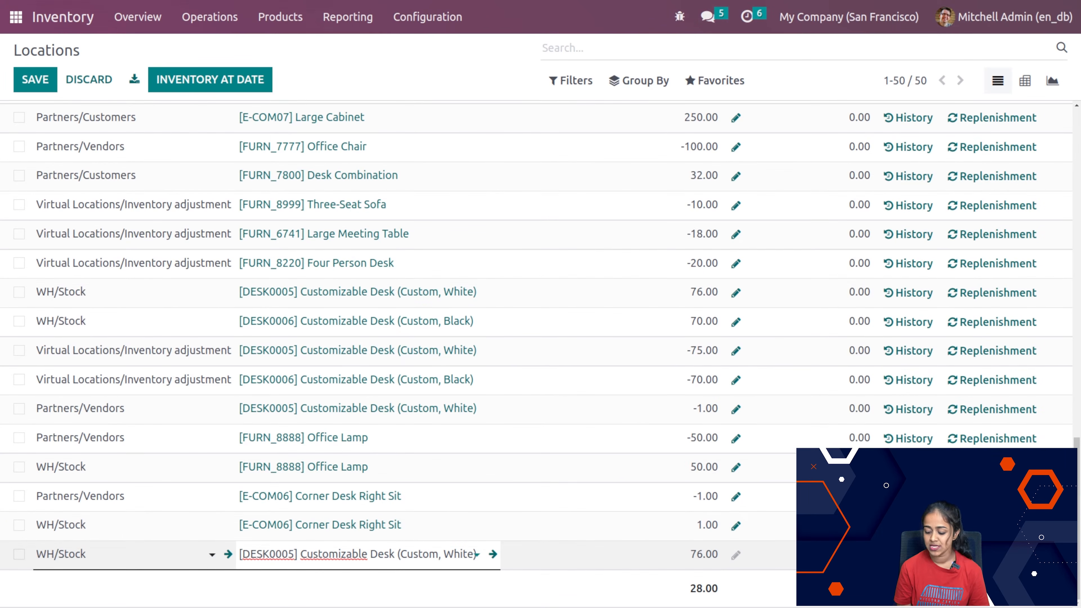
{"action": "scroll", "coordinate": [856, 179], "scroll_direction": "up", "scroll_amount": 15}
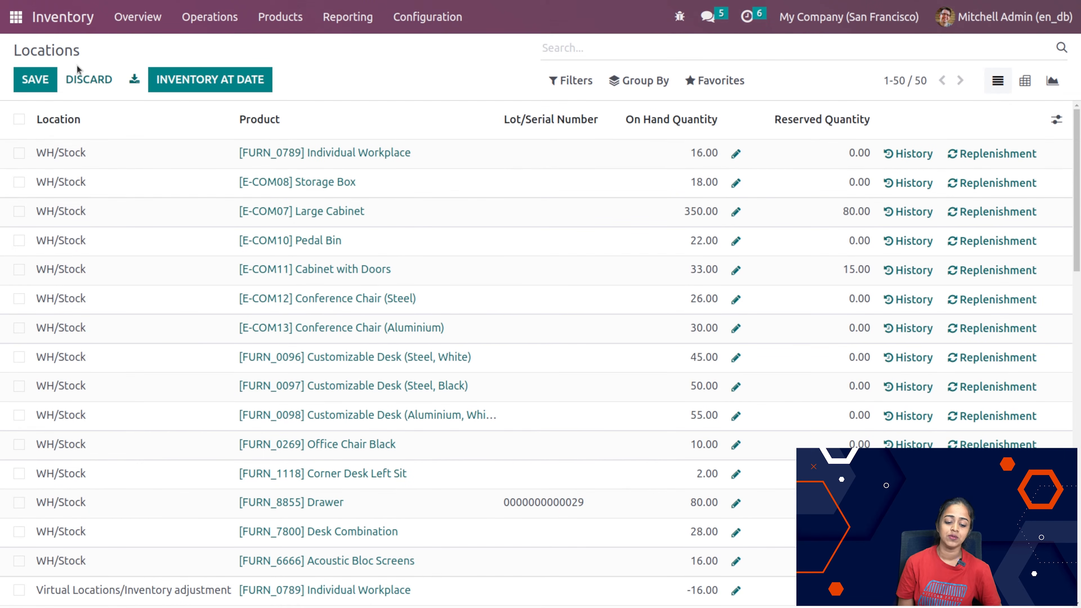
{"action": "left_click", "coordinate": [85, 79]}
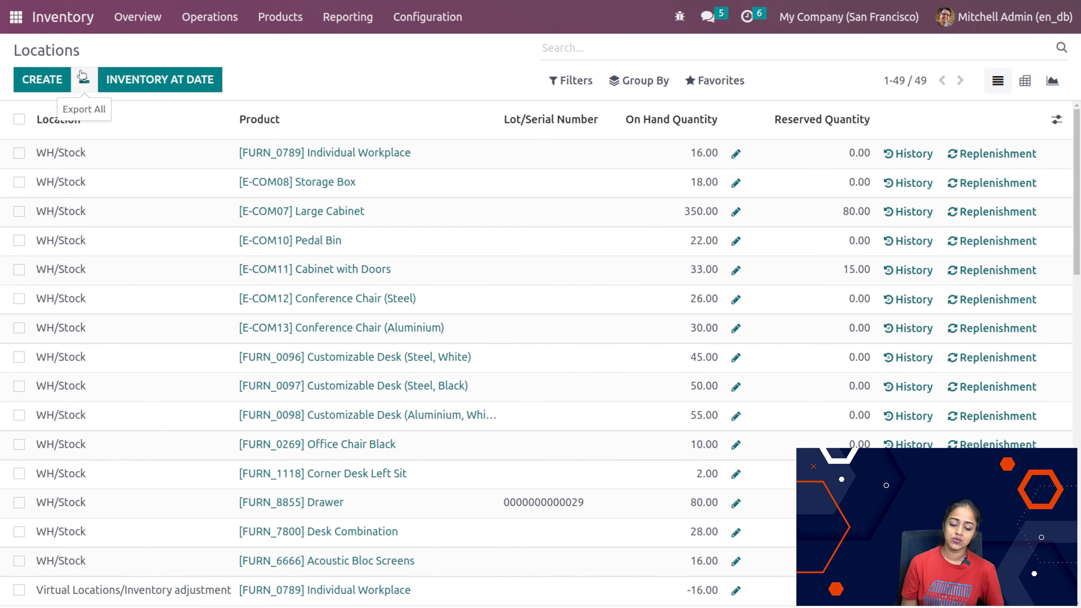
Step: View the inventory at date 01/13/2023 15:10:08, look through its product quantities, and return to the Locations report
{"action": "left_click", "coordinate": [164, 82]}
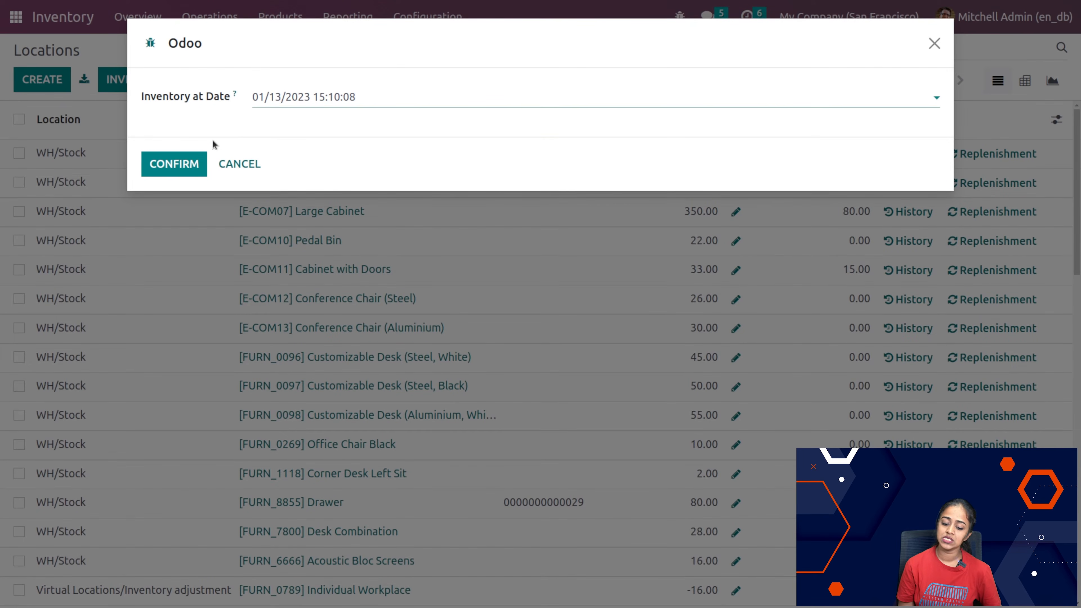
{"action": "left_click", "coordinate": [174, 164]}
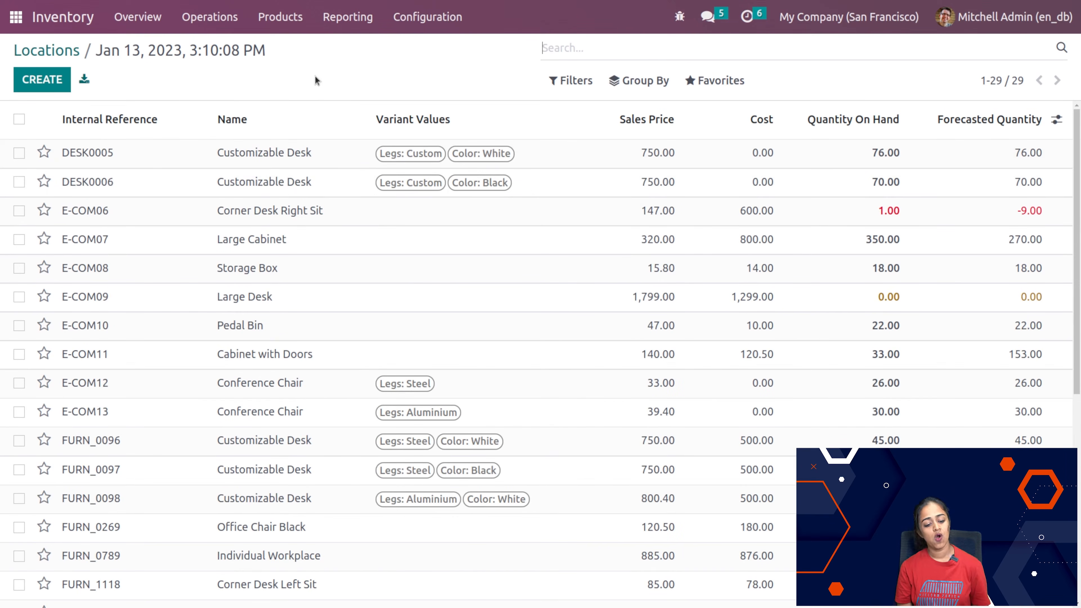
{"action": "scroll", "coordinate": [331, 489], "scroll_direction": "down", "scroll_amount": 5}
{"action": "scroll", "coordinate": [331, 489], "scroll_direction": "up", "scroll_amount": 5}
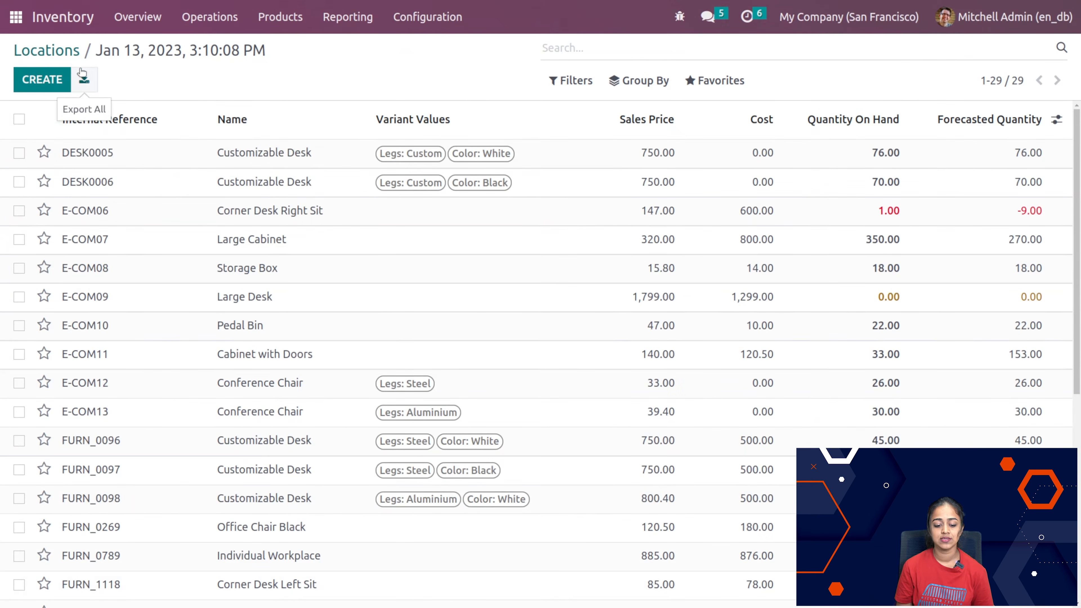
{"action": "left_click", "coordinate": [71, 51]}
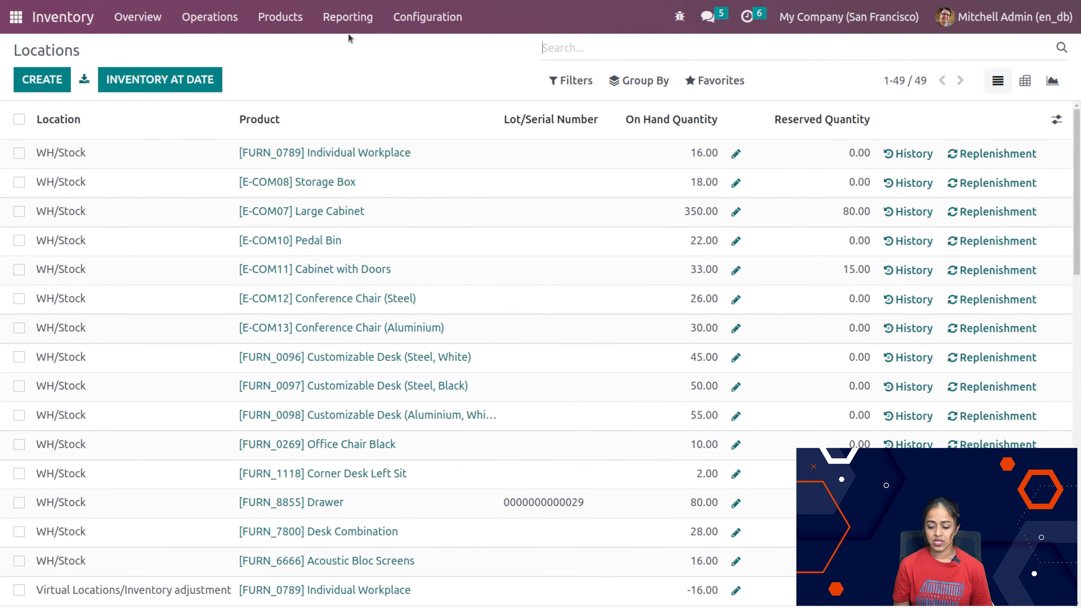
Step: Open the Moves History report and remove its Done filter to show moves of every status
{"action": "left_click", "coordinate": [346, 21]}
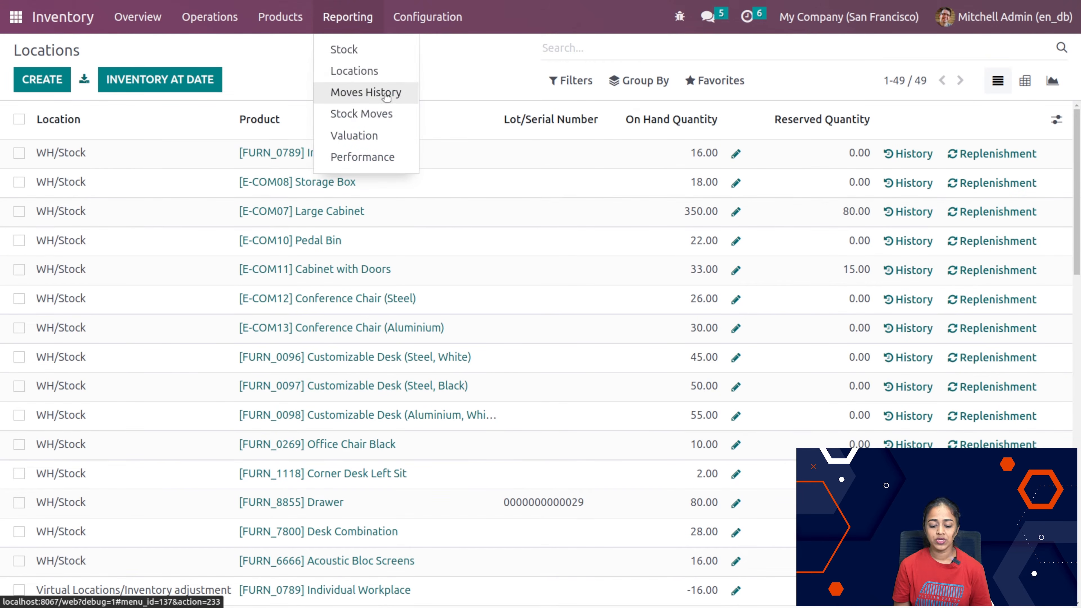
{"action": "left_click", "coordinate": [366, 92]}
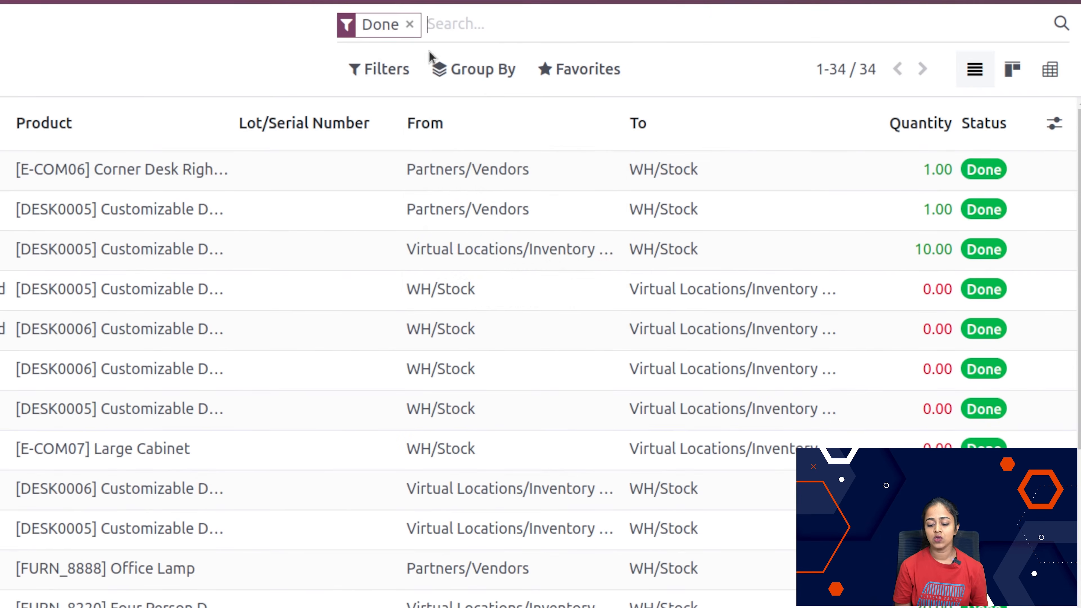
{"action": "mouse_move", "coordinate": [759, 141]}
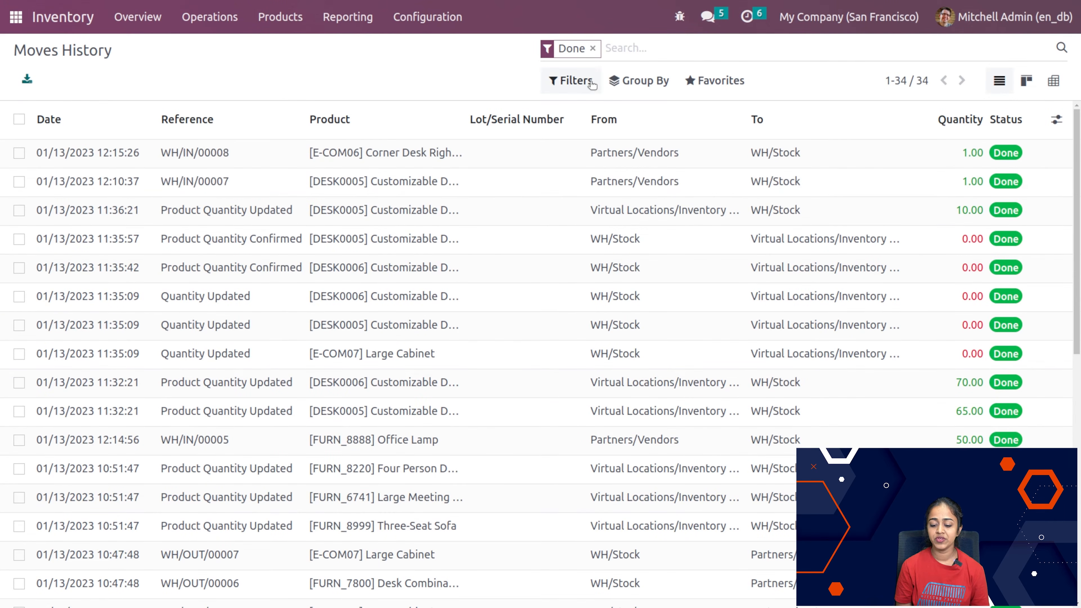
{"action": "left_click", "coordinate": [594, 50]}
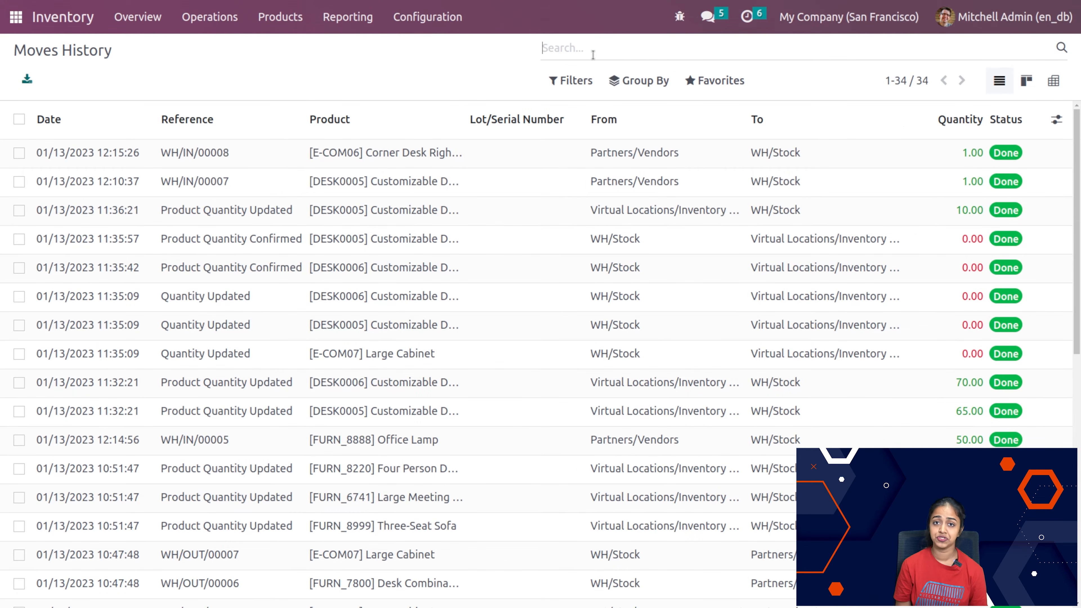
{"action": "scroll", "coordinate": [608, 529], "scroll_direction": "down", "scroll_amount": 10}
{"action": "scroll", "coordinate": [608, 529], "scroll_direction": "up", "scroll_amount": 10}
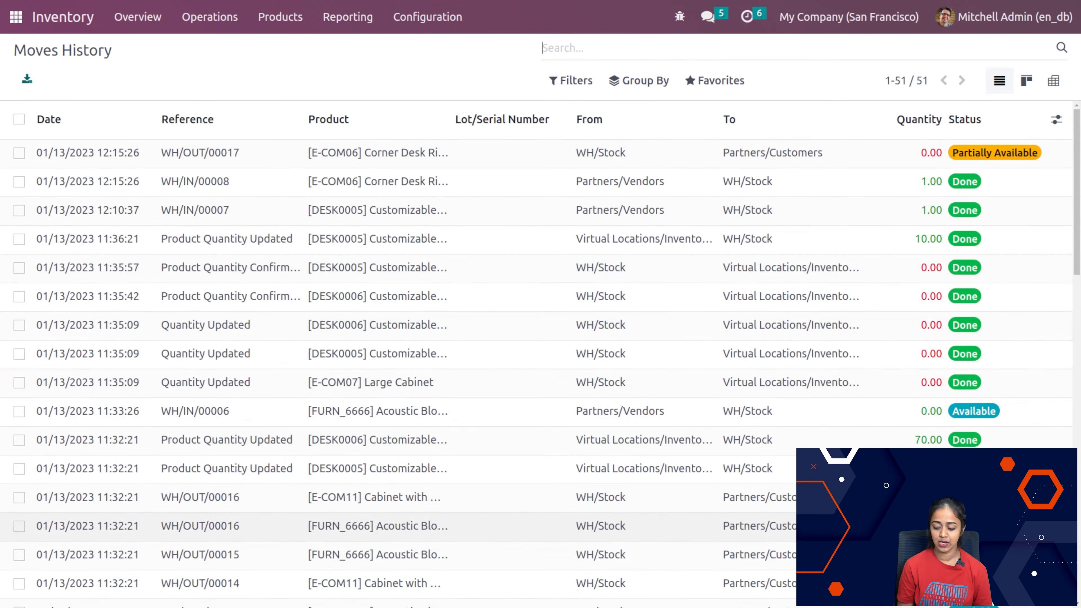
Step: Look through Moves History, view the details of the 01/13/2023 11:35:57 Product Quantity Confirmed move, and return to the list
{"action": "scroll", "coordinate": [1007, 418], "scroll_direction": "down", "scroll_amount": 10}
{"action": "scroll", "coordinate": [541, 354], "scroll_direction": "up", "scroll_amount": 10}
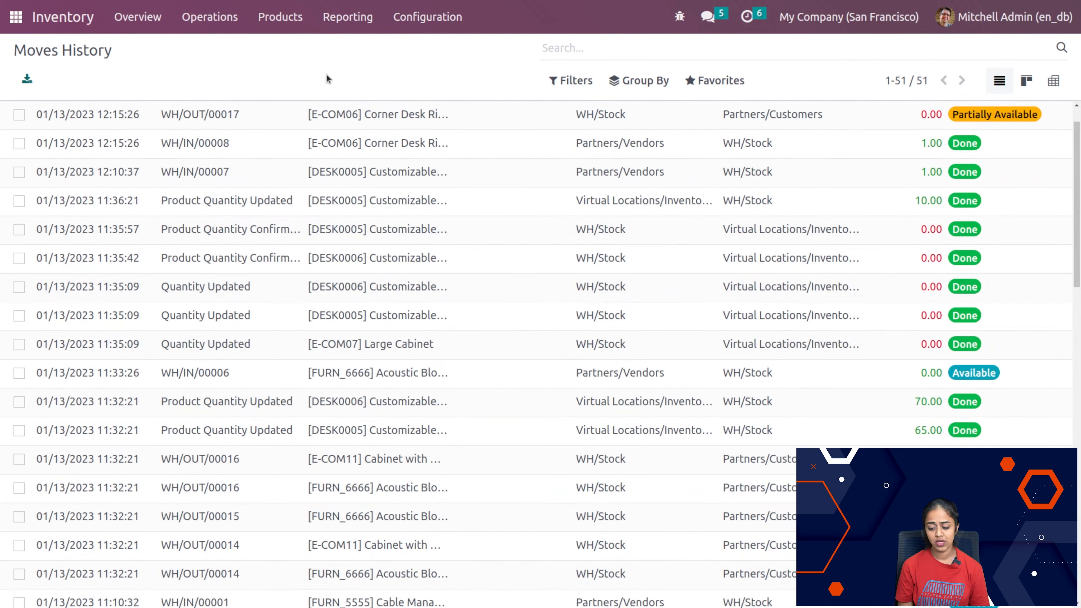
{"action": "left_click", "coordinate": [107, 242]}
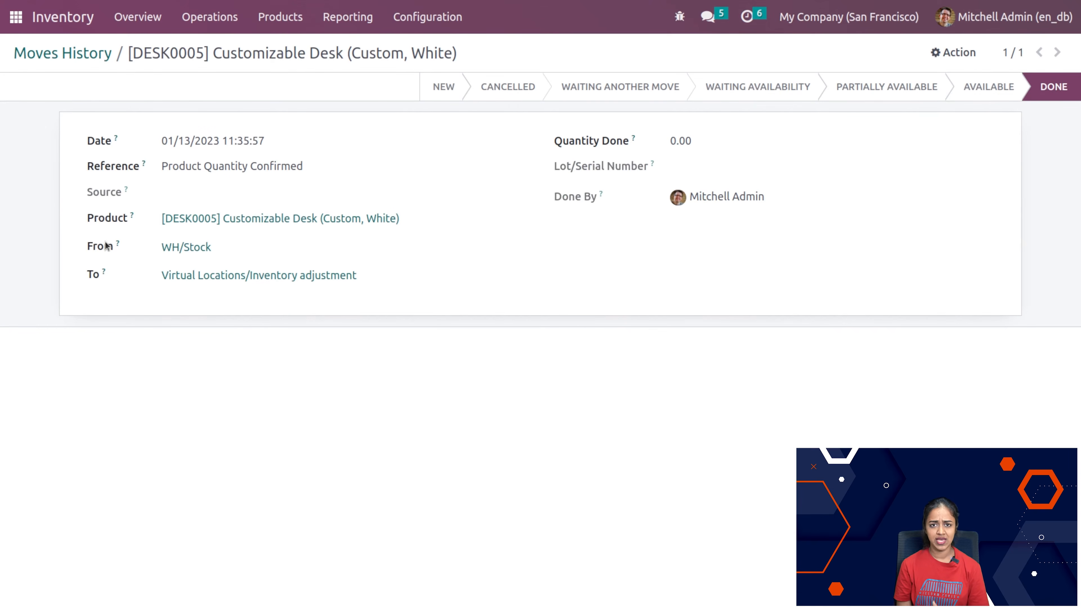
{"action": "left_click", "coordinate": [92, 58]}
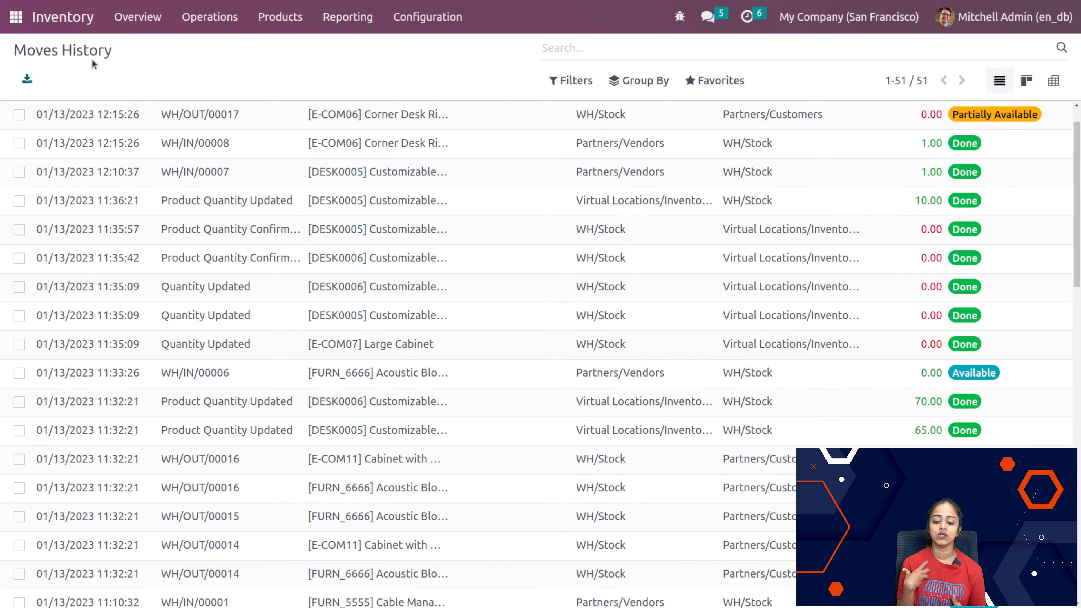
Step: Open the Stock Moves report and view its completed moves
{"action": "left_click", "coordinate": [347, 16]}
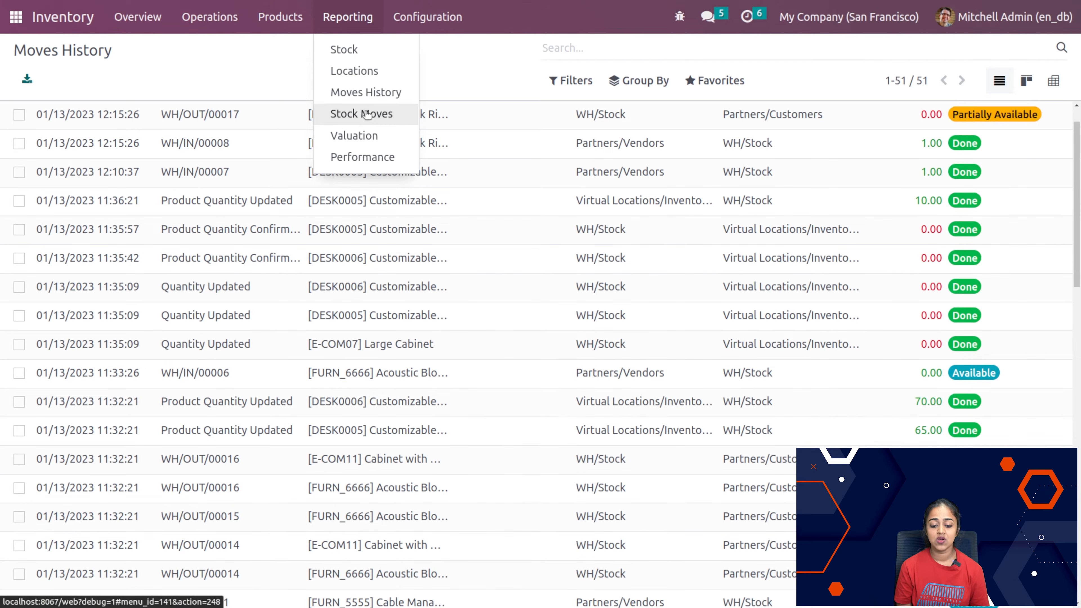
{"action": "left_click", "coordinate": [367, 114]}
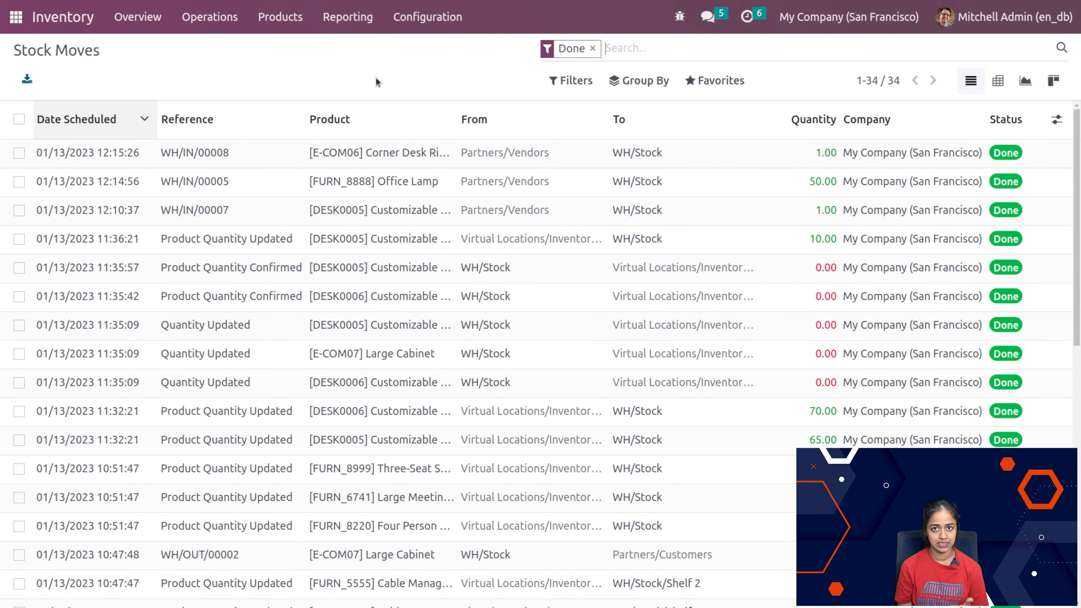
{"action": "mouse_move", "coordinate": [365, 141]}
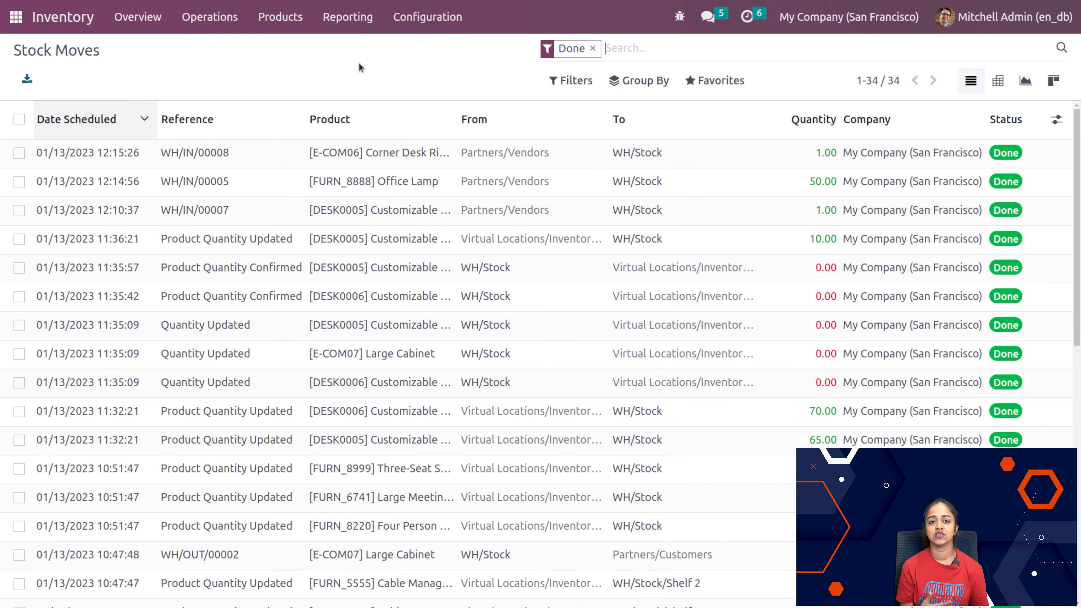
Step: Open the Stock Valuation report and view the product valuation entries
{"action": "left_click", "coordinate": [334, 21]}
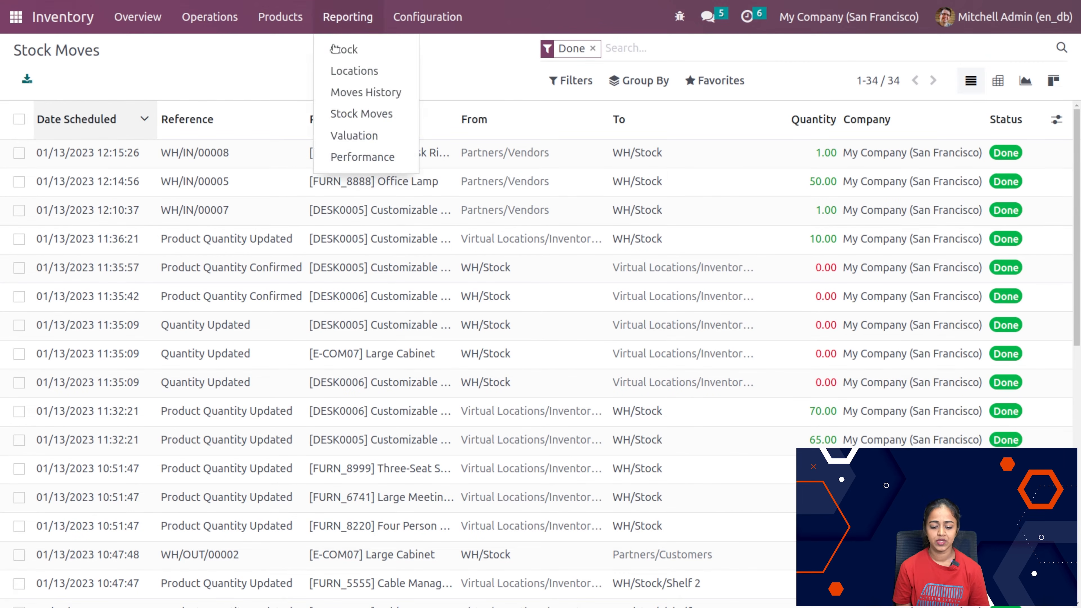
{"action": "left_click", "coordinate": [342, 136]}
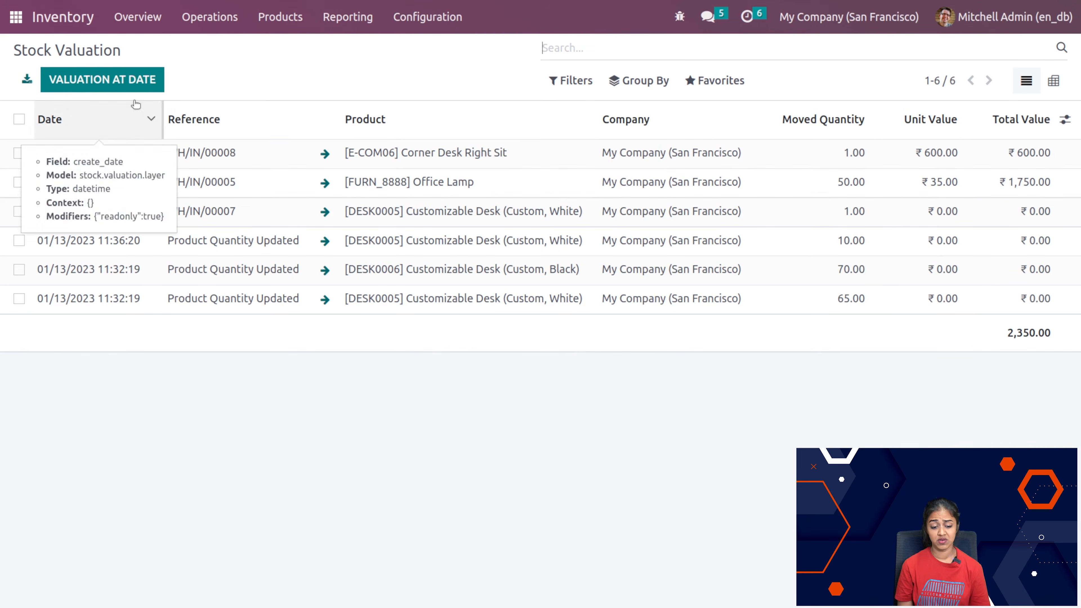
Step: View the stock valuation at 01/13/2023 15:11:49 and the details of the WH/IN/00008 Corner Desk Right Sit entry, returning to the Stock Valuation list
{"action": "left_click", "coordinate": [107, 79]}
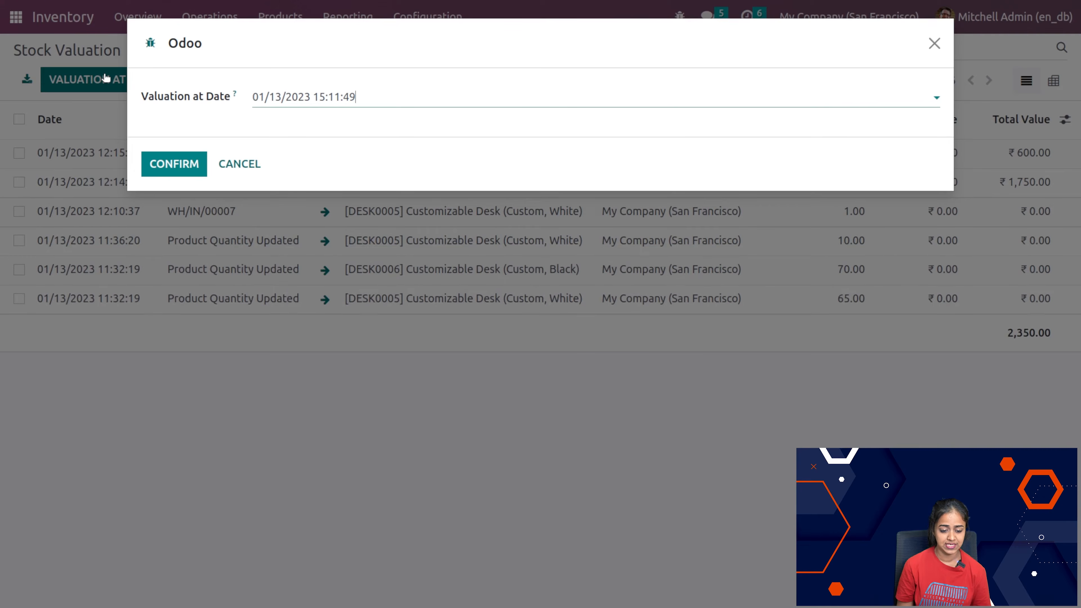
{"action": "left_click", "coordinate": [172, 165]}
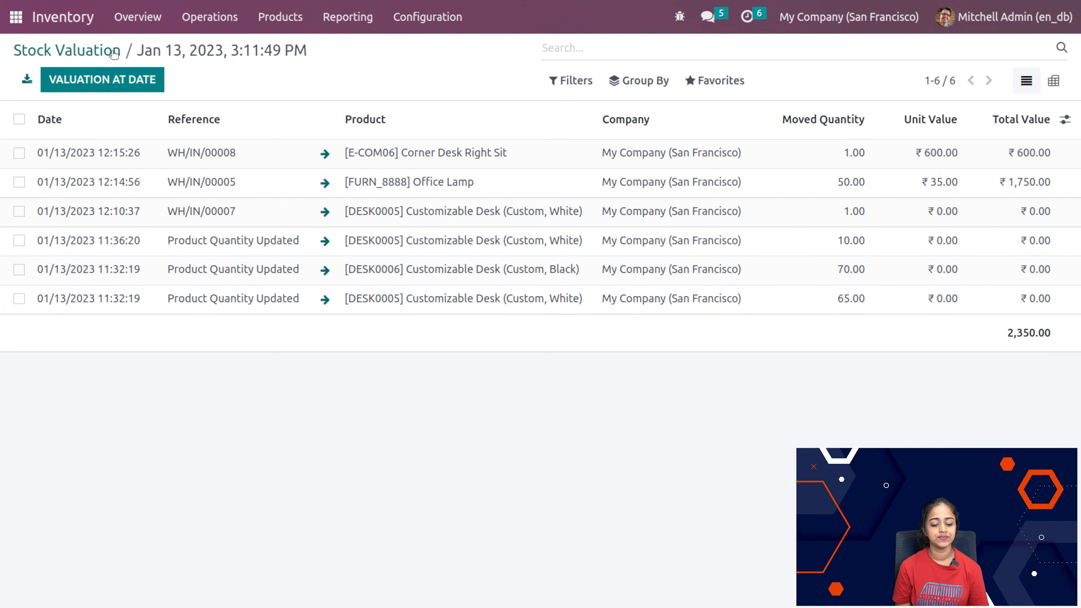
{"action": "left_click", "coordinate": [81, 48]}
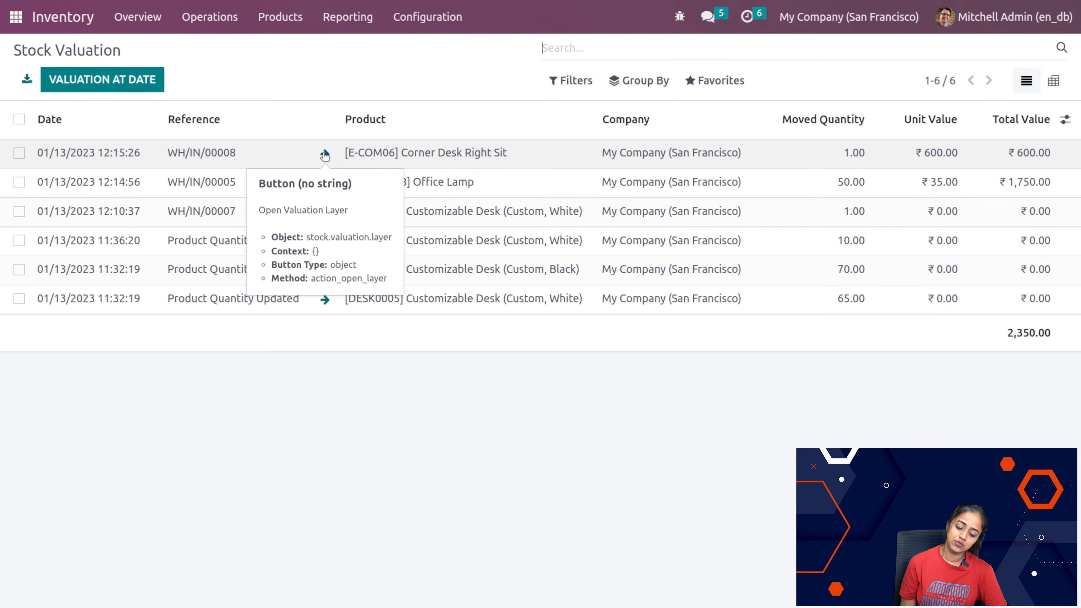
{"action": "left_click", "coordinate": [325, 154]}
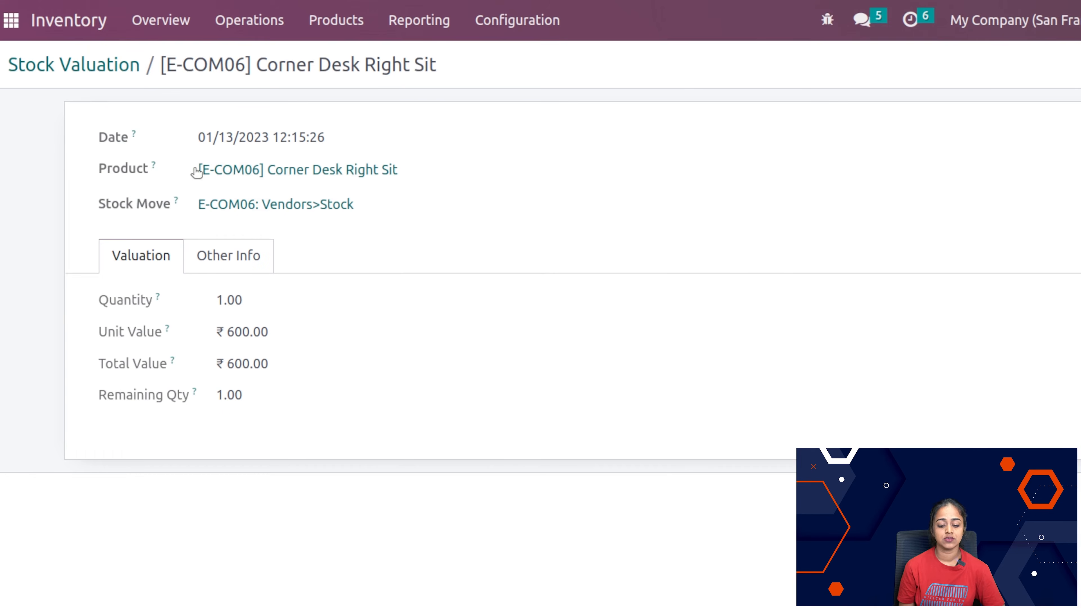
{"action": "left_click", "coordinate": [80, 65]}
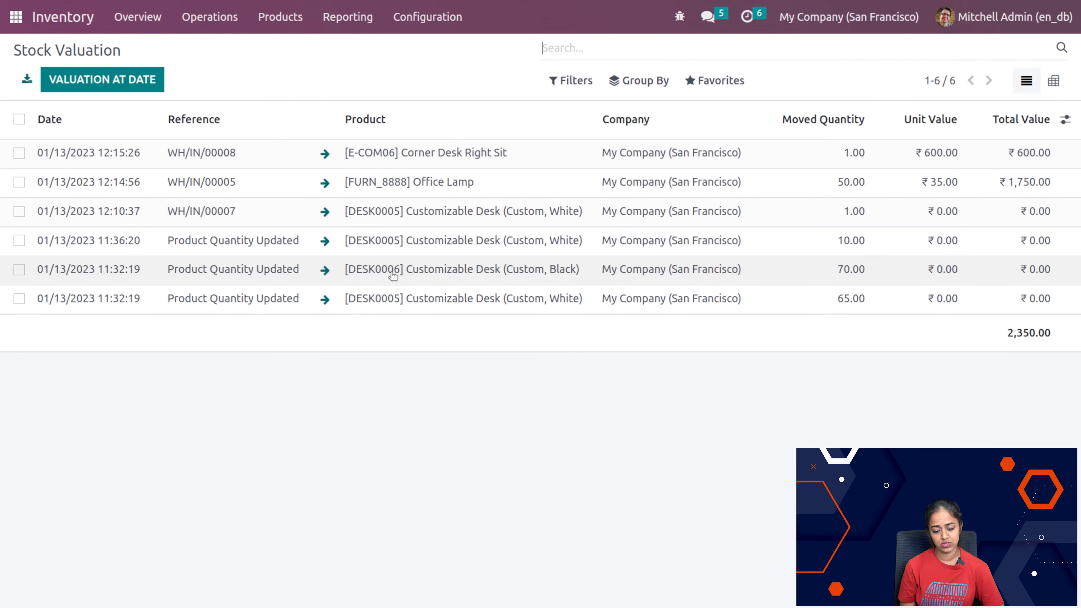
Step: Open the Performance report and remove its Transfer Date: January 2023 and Done Deliveries filters
{"action": "left_click", "coordinate": [344, 30]}
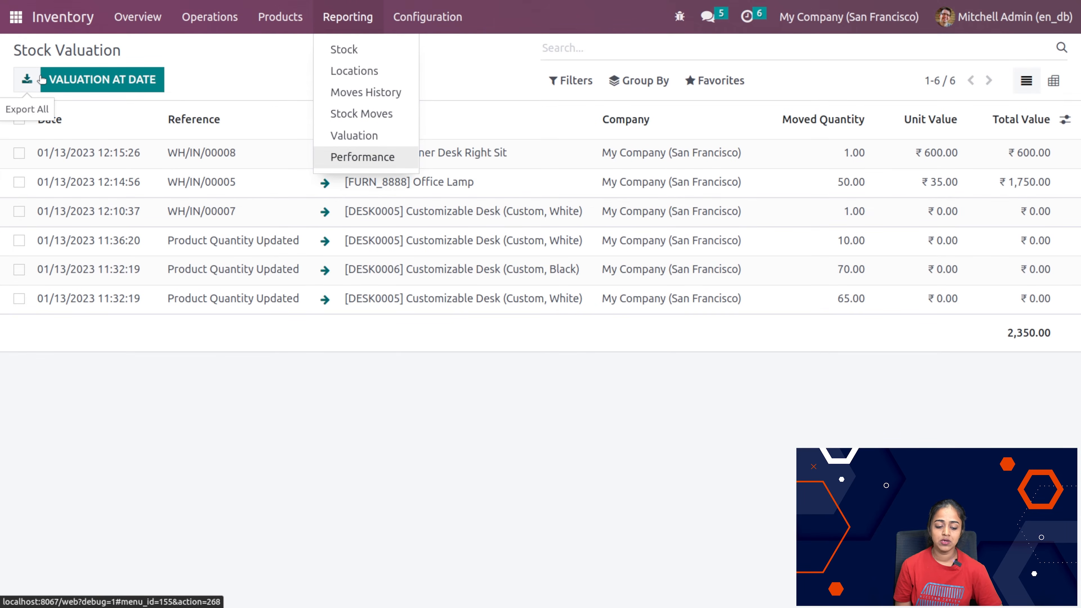
{"action": "left_click", "coordinate": [361, 157]}
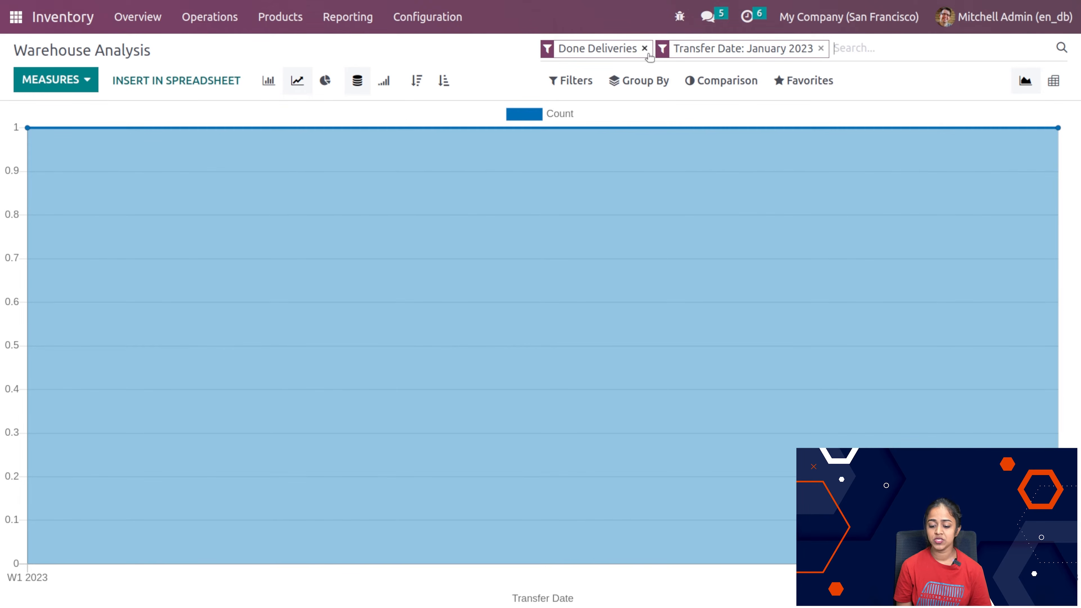
{"action": "left_click", "coordinate": [821, 49]}
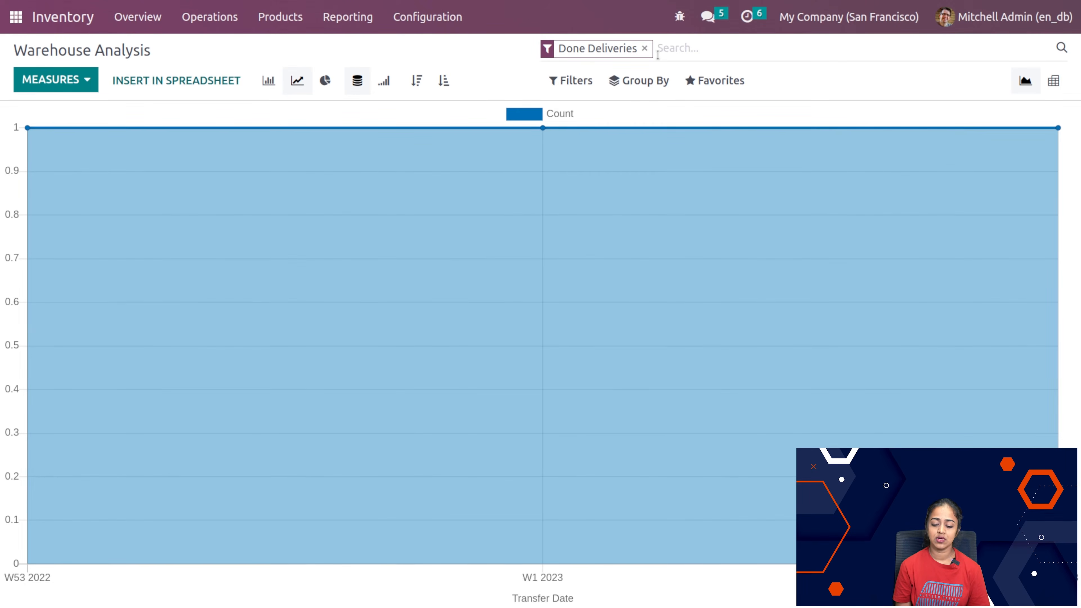
{"action": "key", "text": "BackSpace"}
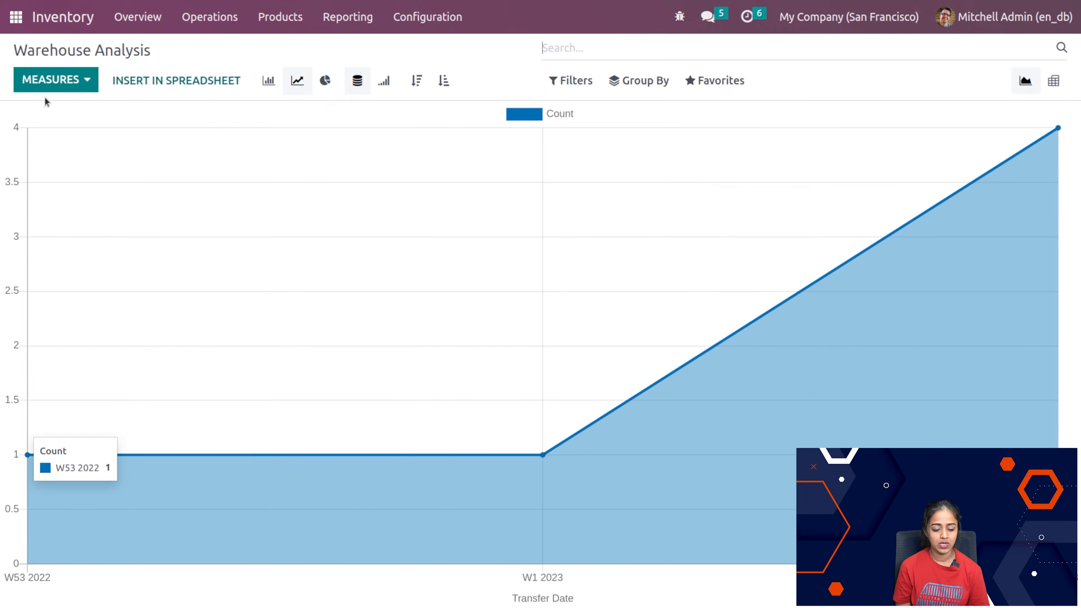
Step: View the Warehouse Analysis graph by Delay (Days) and by Product Quantity, and return it to the Count measure
{"action": "left_click", "coordinate": [53, 87]}
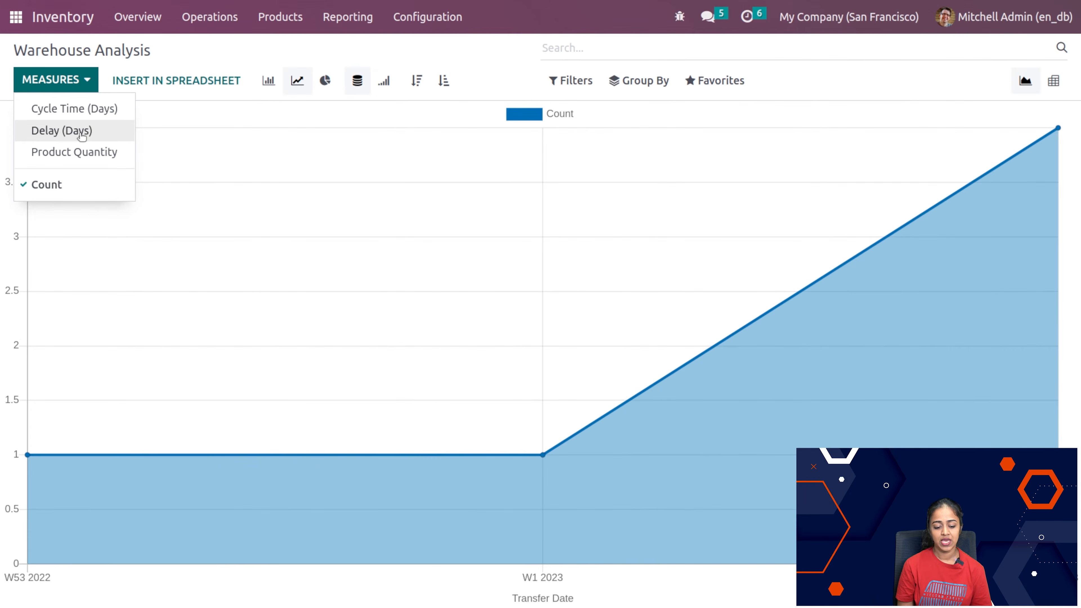
{"action": "left_click", "coordinate": [82, 132]}
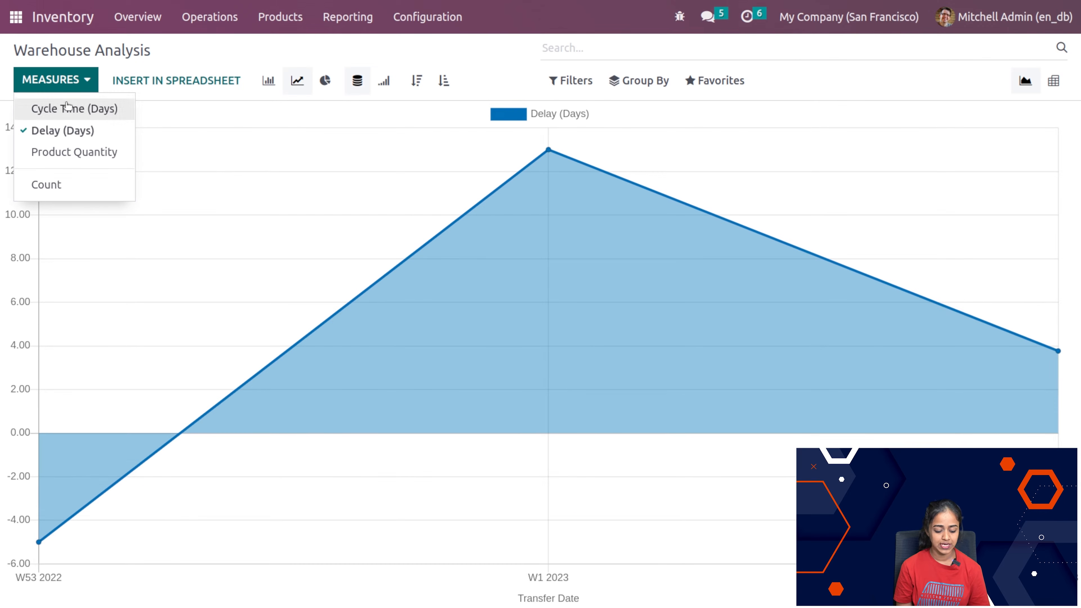
{"action": "left_click", "coordinate": [60, 162]}
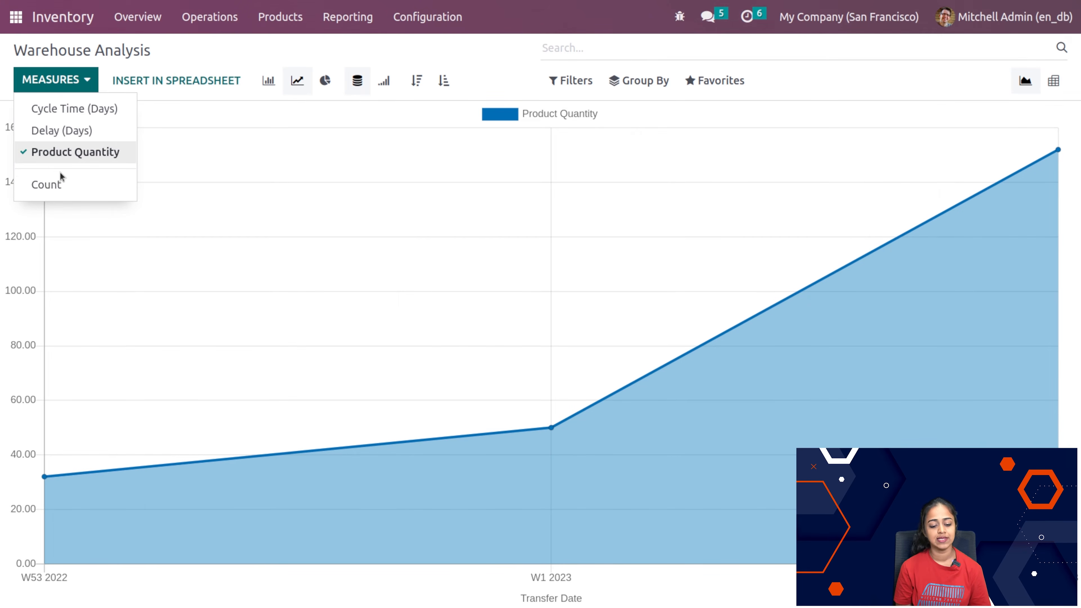
{"action": "left_click", "coordinate": [64, 186]}
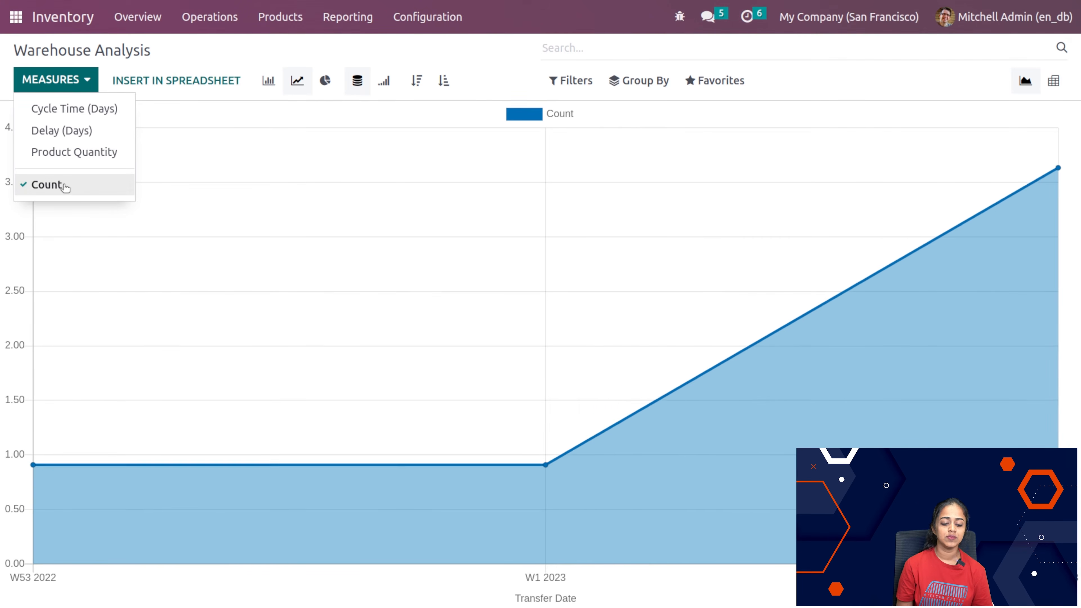
{"action": "left_click", "coordinate": [172, 58]}
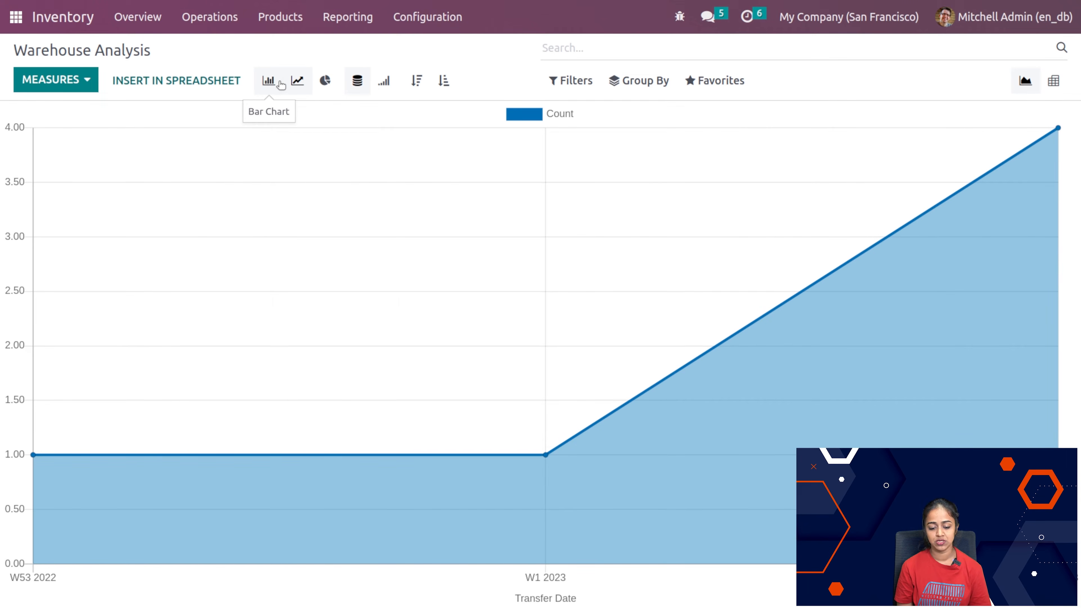
Step: View the Warehouse Analysis as a bar chart, line chart and pie chart, and return to the line chart
{"action": "left_click", "coordinate": [268, 82]}
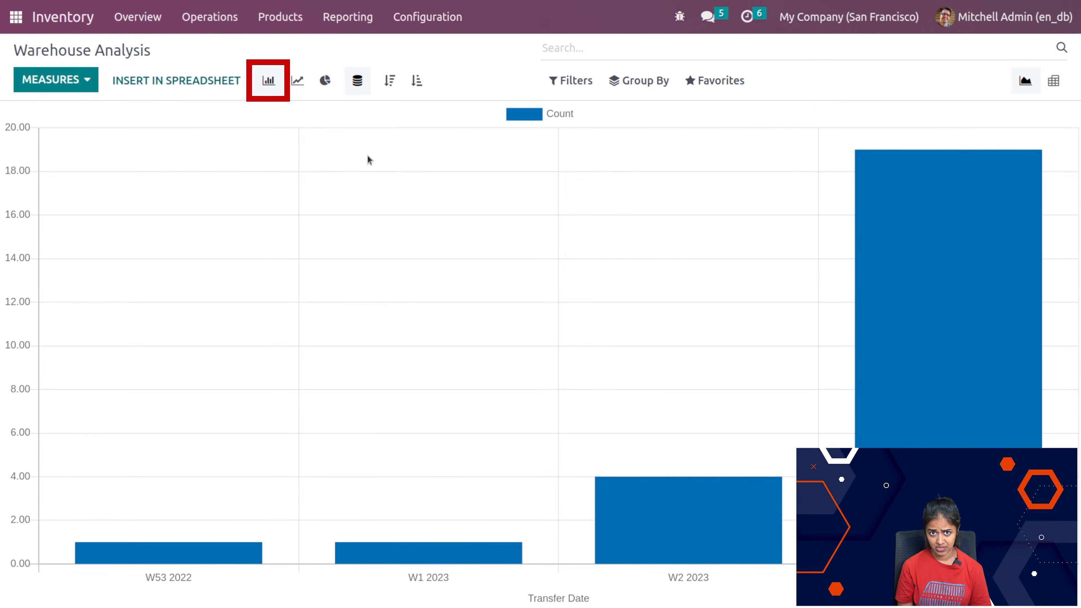
{"action": "left_click", "coordinate": [297, 80]}
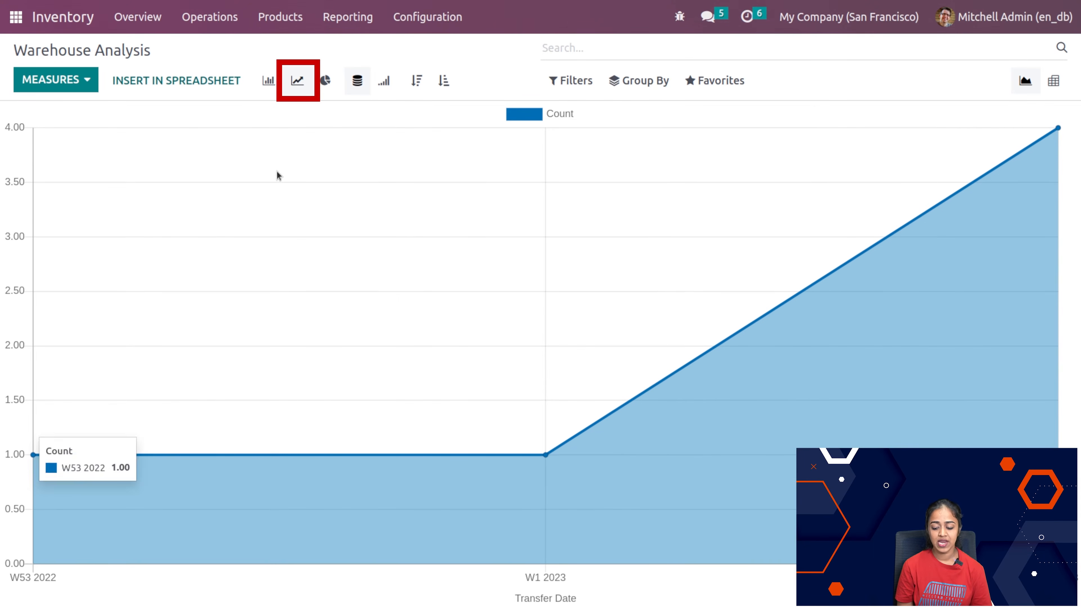
{"action": "left_click", "coordinate": [325, 80]}
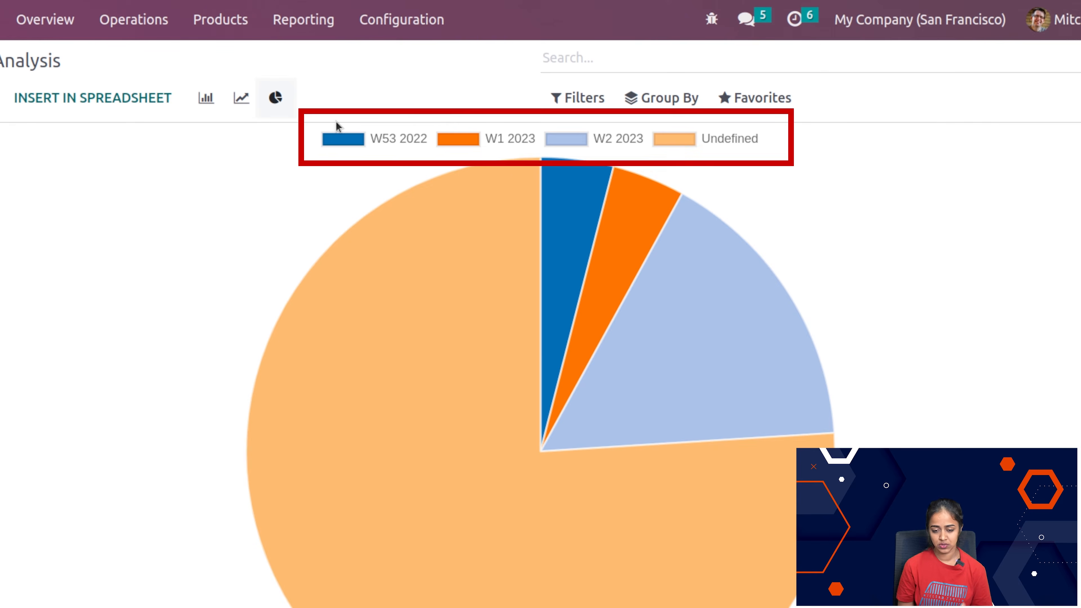
{"action": "left_click", "coordinate": [250, 105]}
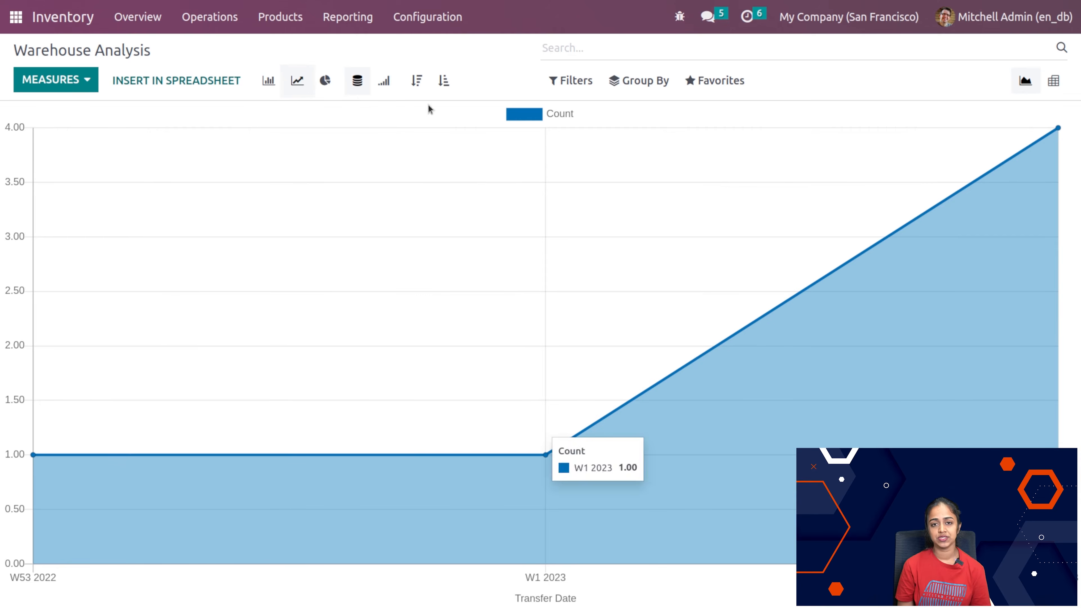
Step: Switch the Warehouse Analysis to the pivot view and temporarily add the Product Quantity measure before removing it
{"action": "left_click", "coordinate": [1060, 87]}
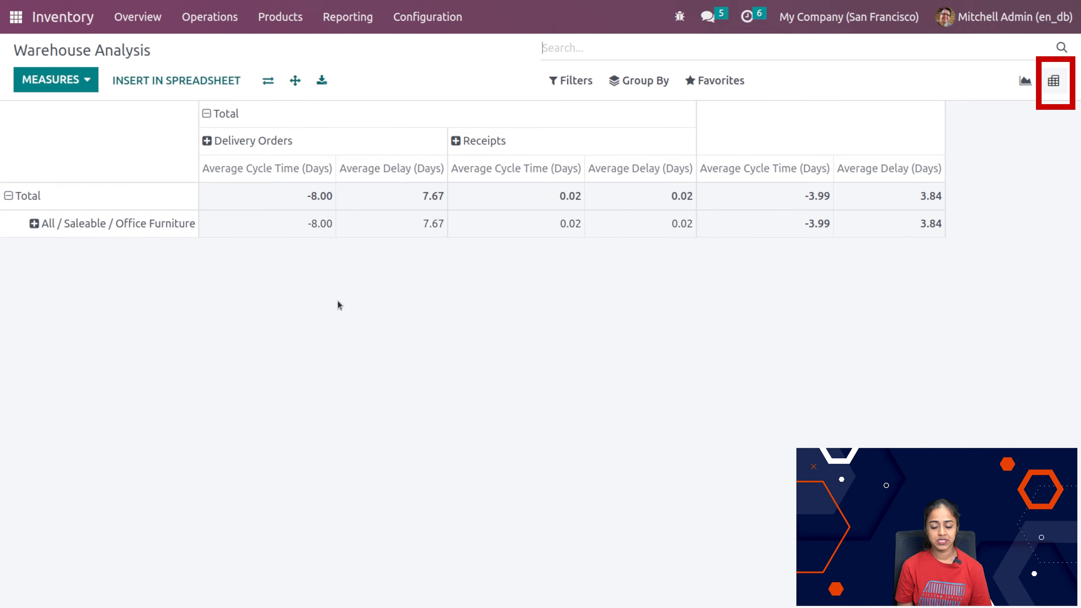
{"action": "left_click", "coordinate": [58, 81]}
{"action": "left_click", "coordinate": [75, 152]}
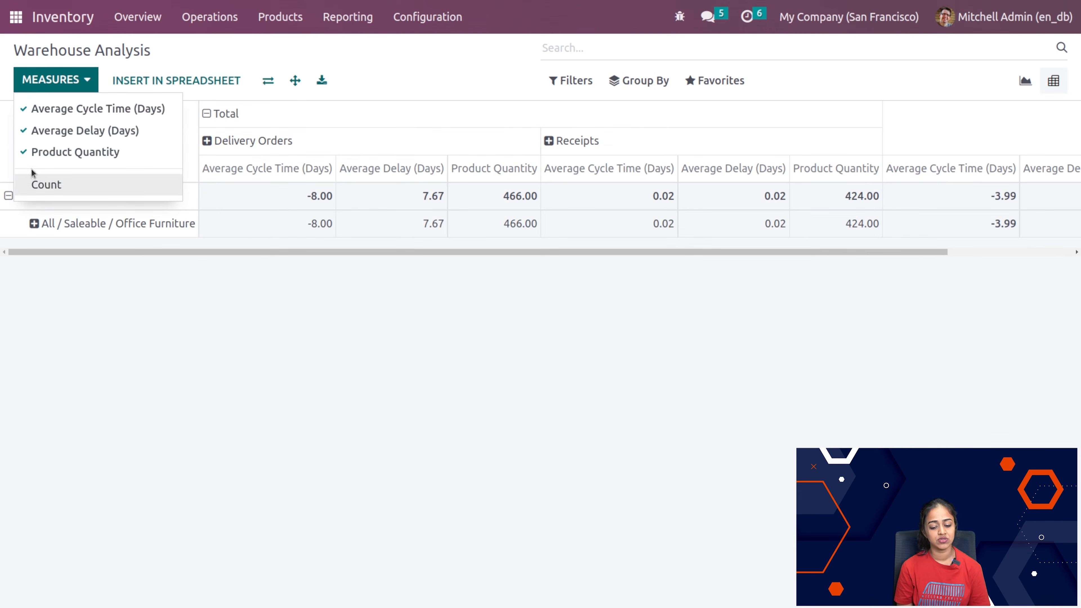
{"action": "left_click", "coordinate": [49, 161]}
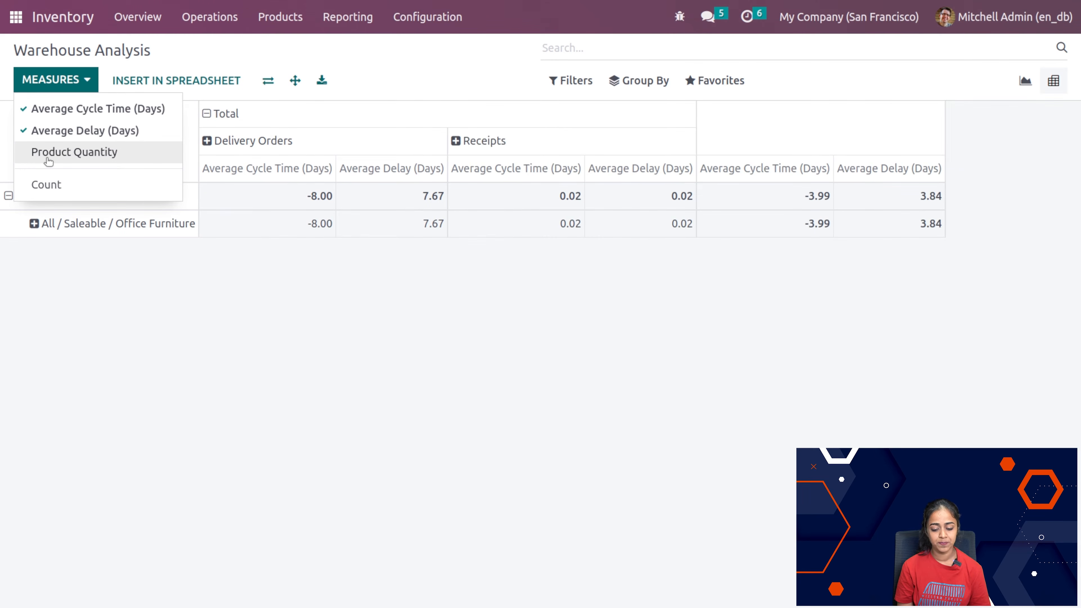
{"action": "left_click", "coordinate": [402, 447]}
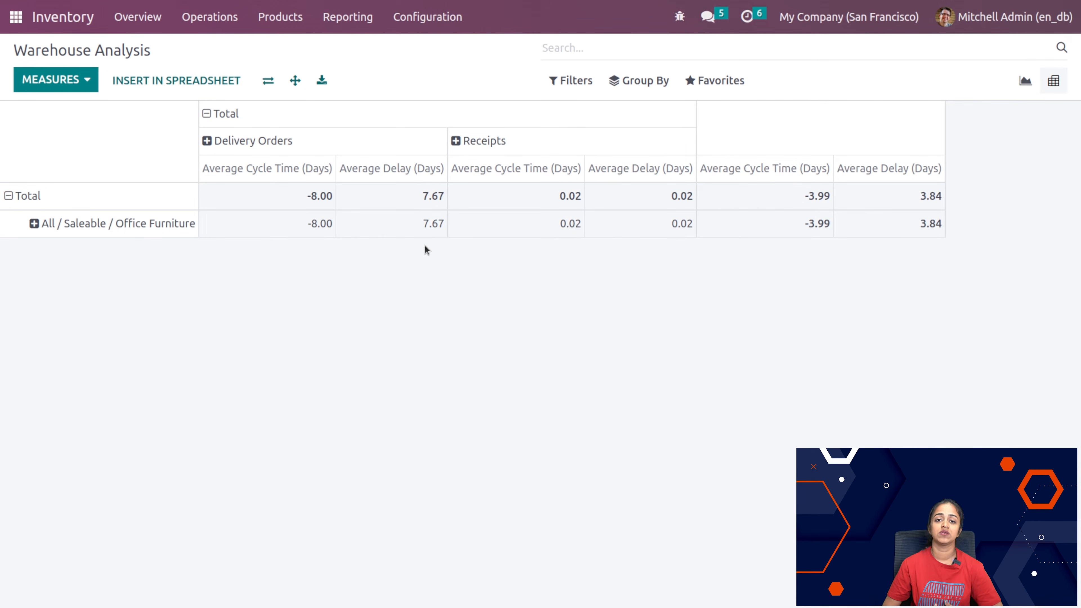
{"action": "left_click", "coordinate": [352, 17]}
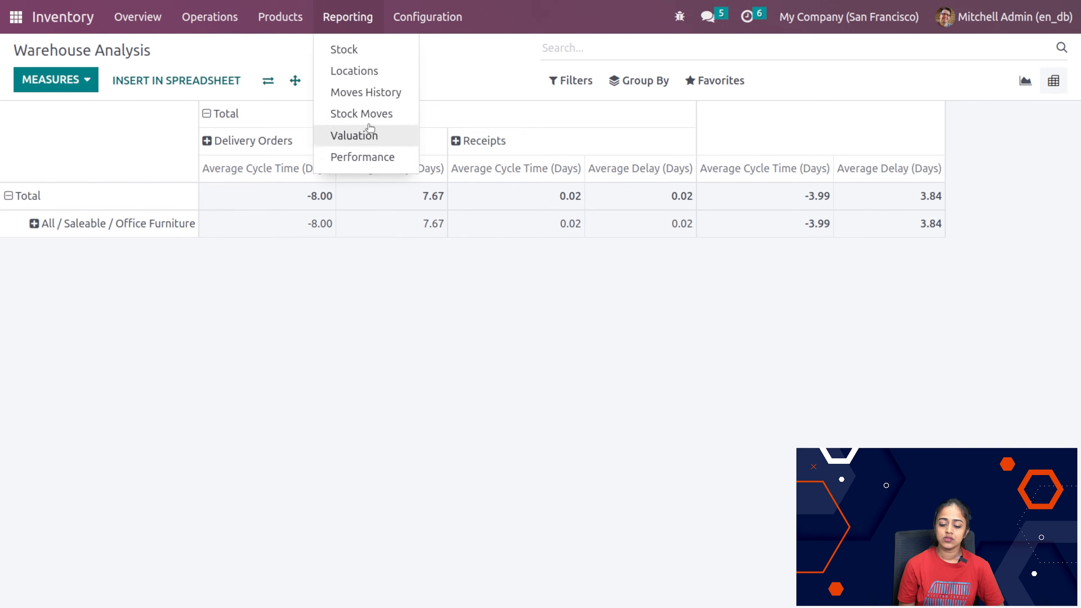
{"action": "left_click", "coordinate": [460, 60]}
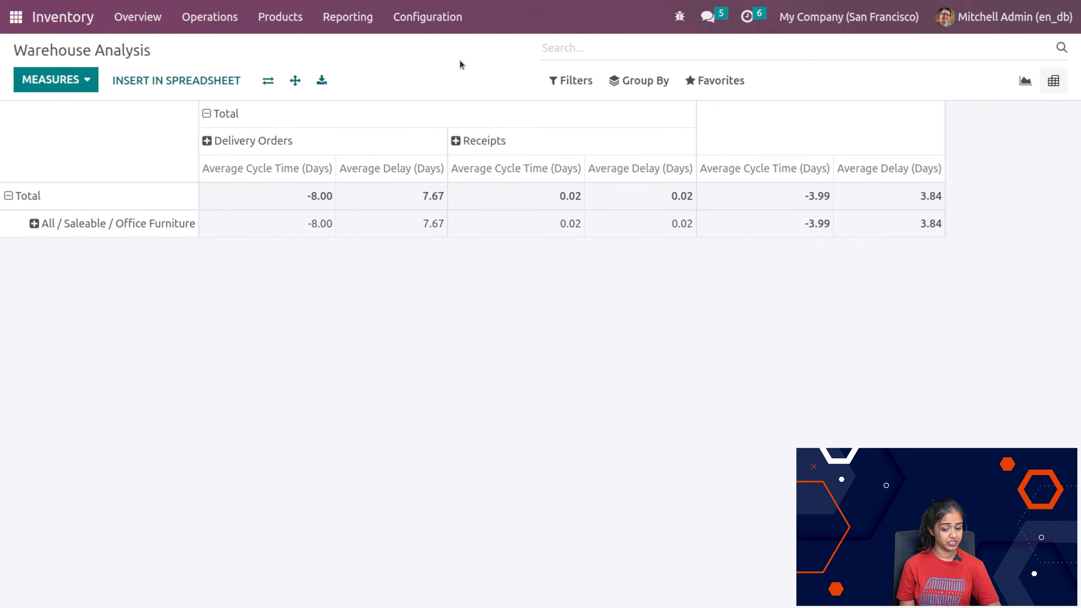
Step: Open the Warehouses configuration list and start creating a new warehouse
{"action": "left_click", "coordinate": [429, 17]}
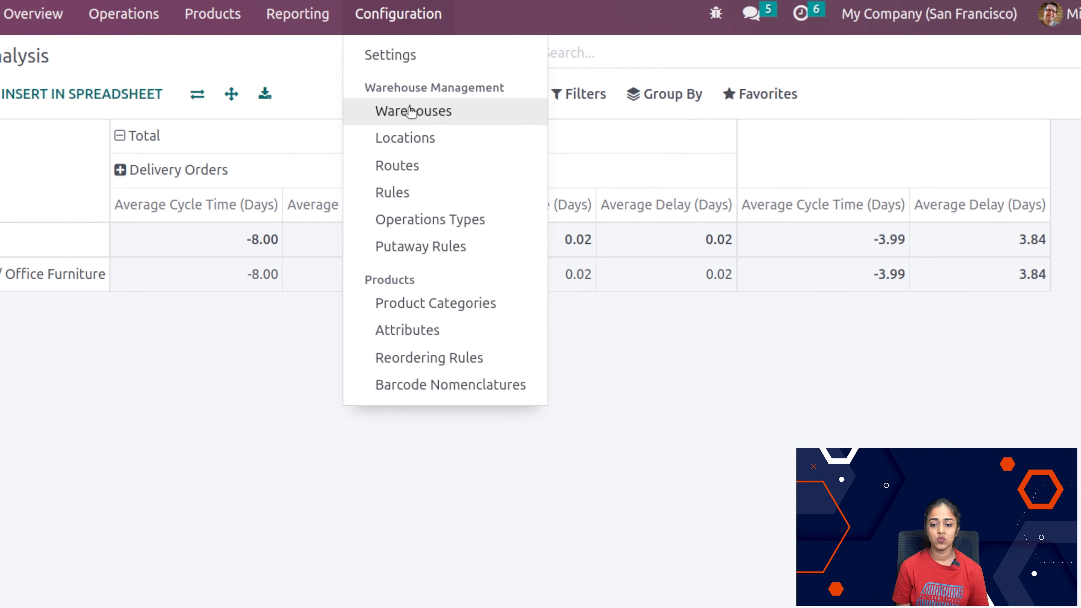
{"action": "left_click", "coordinate": [410, 111]}
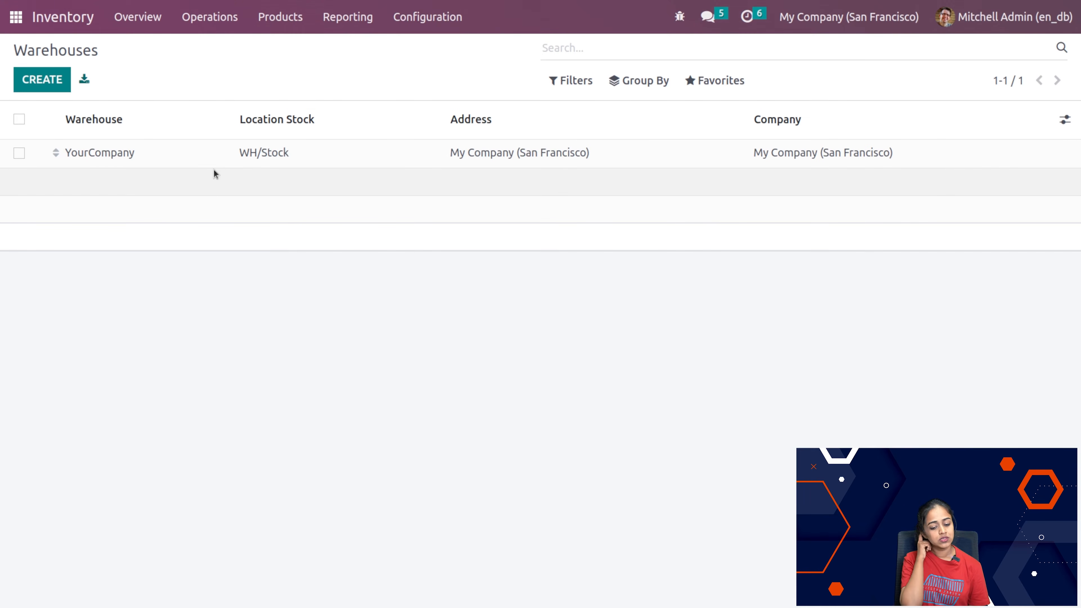
{"action": "left_click", "coordinate": [36, 84]}
{"action": "scroll", "coordinate": [724, 343], "scroll_direction": "down", "scroll_amount": 1}
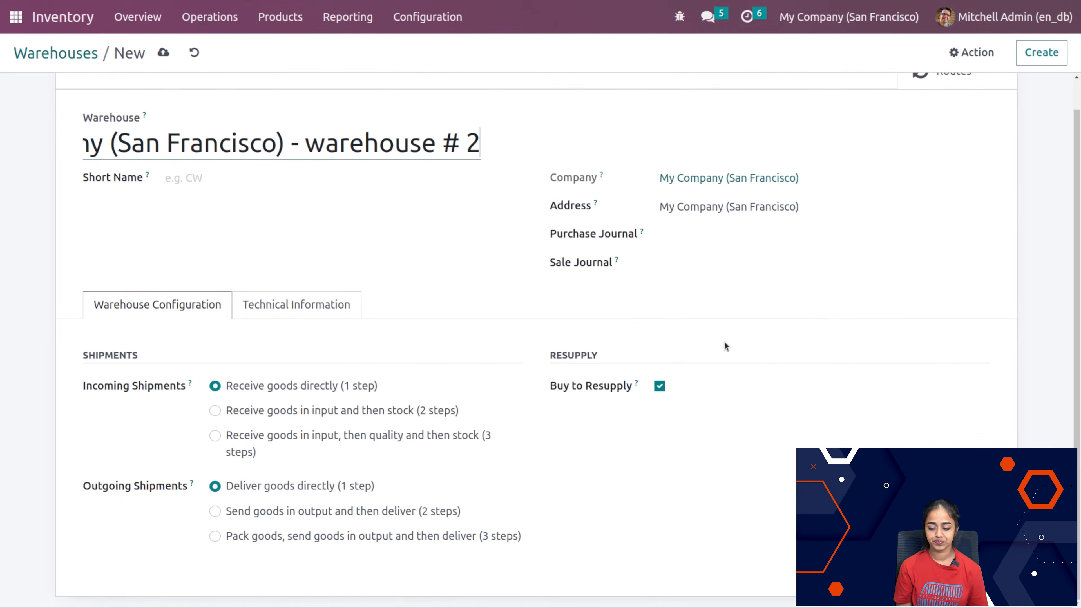
{"action": "scroll", "coordinate": [228, 146], "scroll_direction": "left", "scroll_amount": 3}
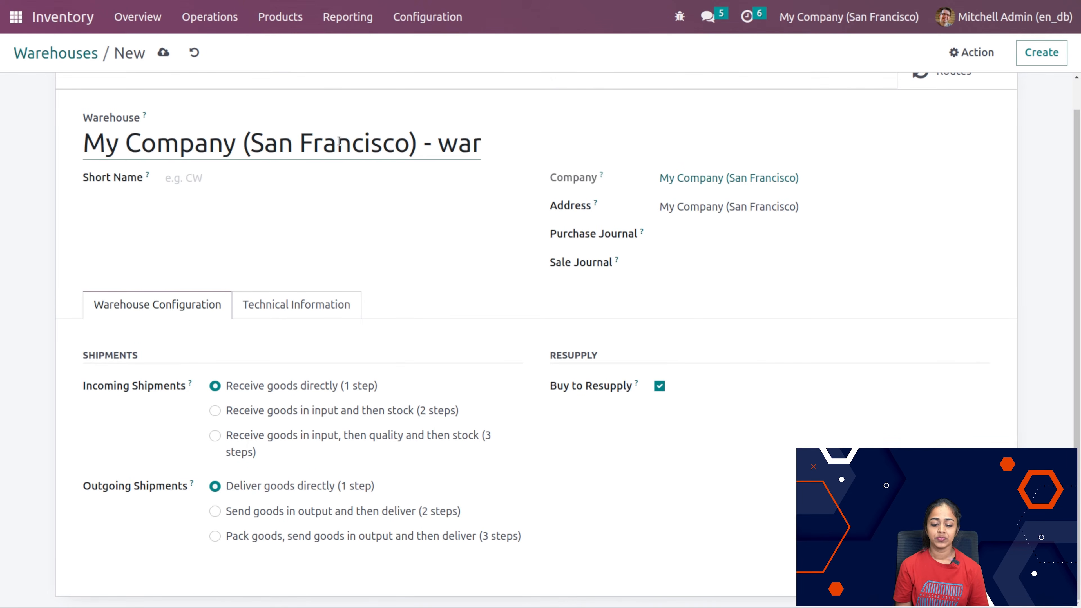
Step: Set the new warehouse's short name to WH
{"action": "left_click", "coordinate": [191, 174]}
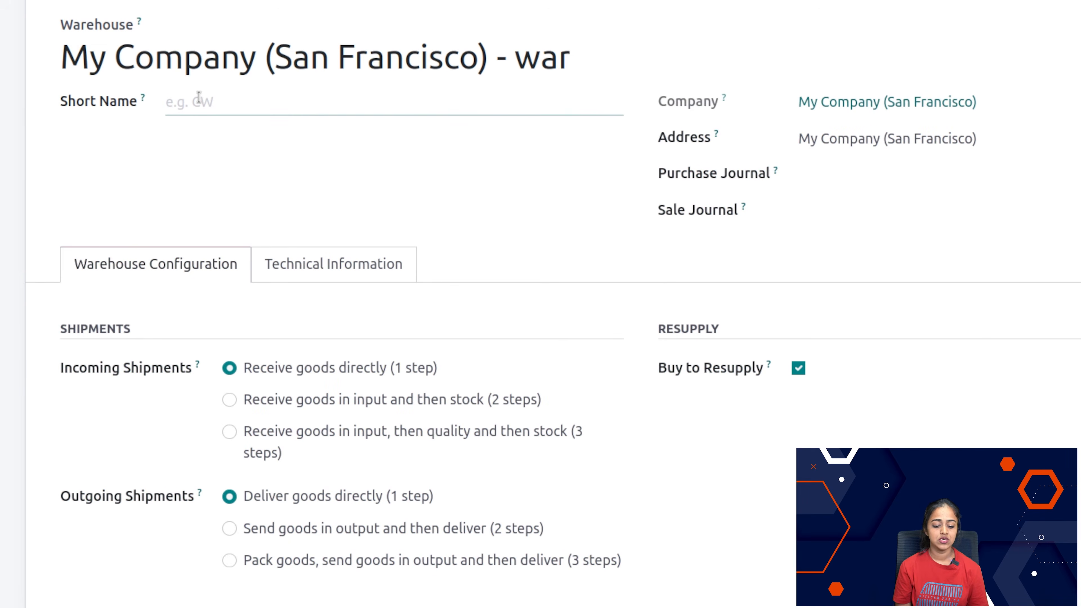
{"action": "type", "text": "wh"}
{"action": "key", "text": "BackSpace"}
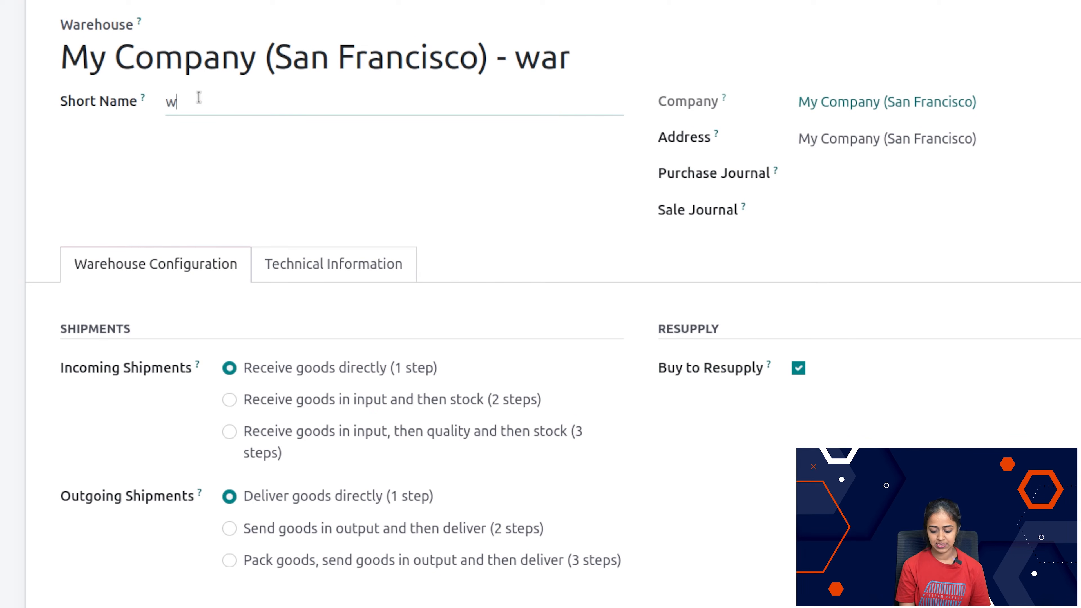
{"action": "key", "text": "BackSpace"}
{"action": "type", "text": "WH"}
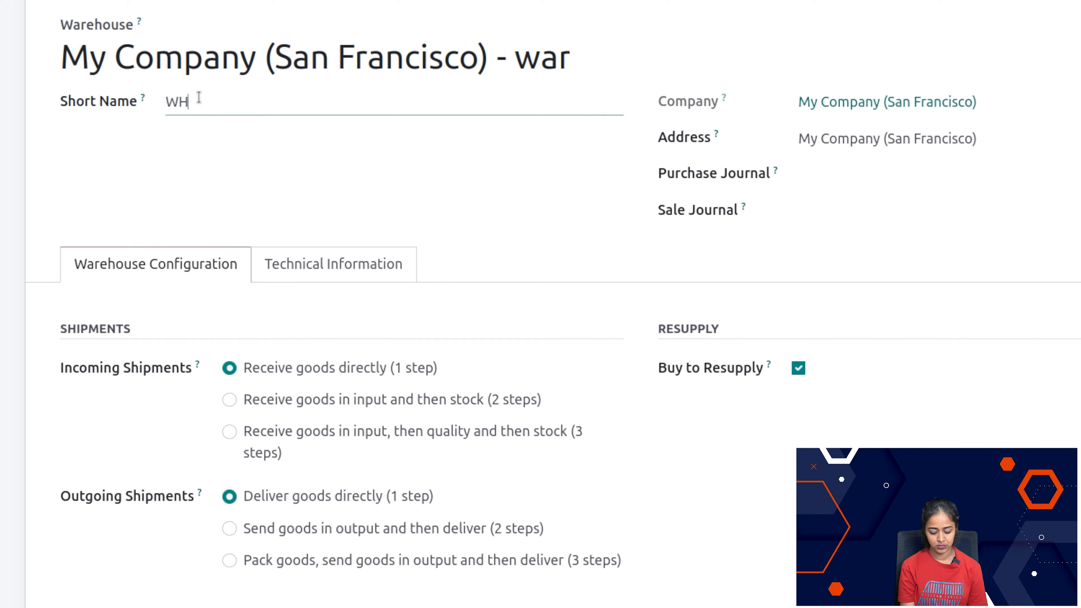
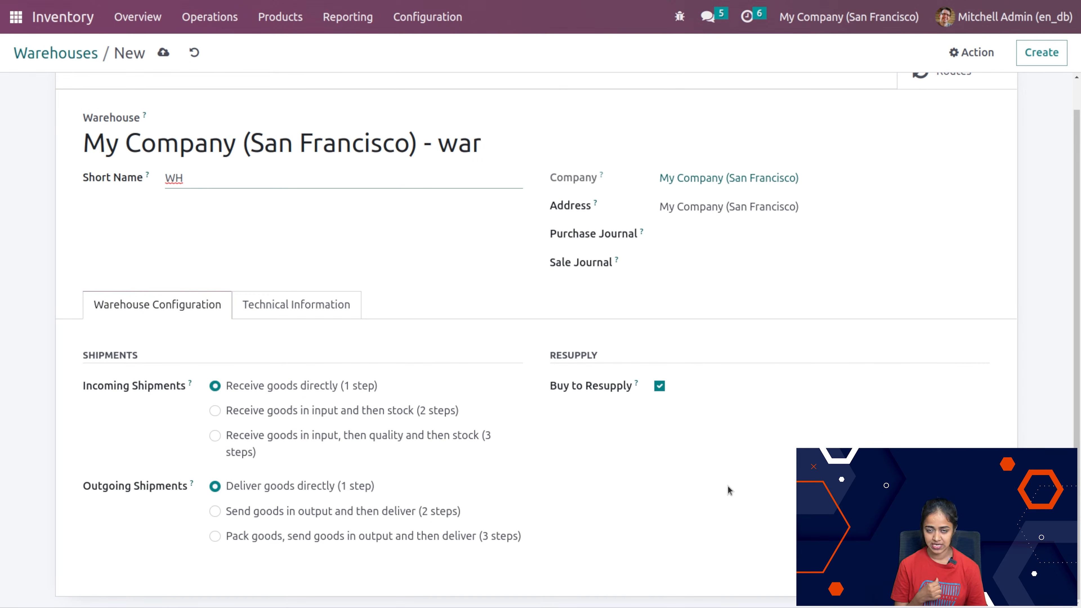
Step: Check the new warehouse's technical information and extend the last word of its name to "wareho"
{"action": "left_click", "coordinate": [337, 318]}
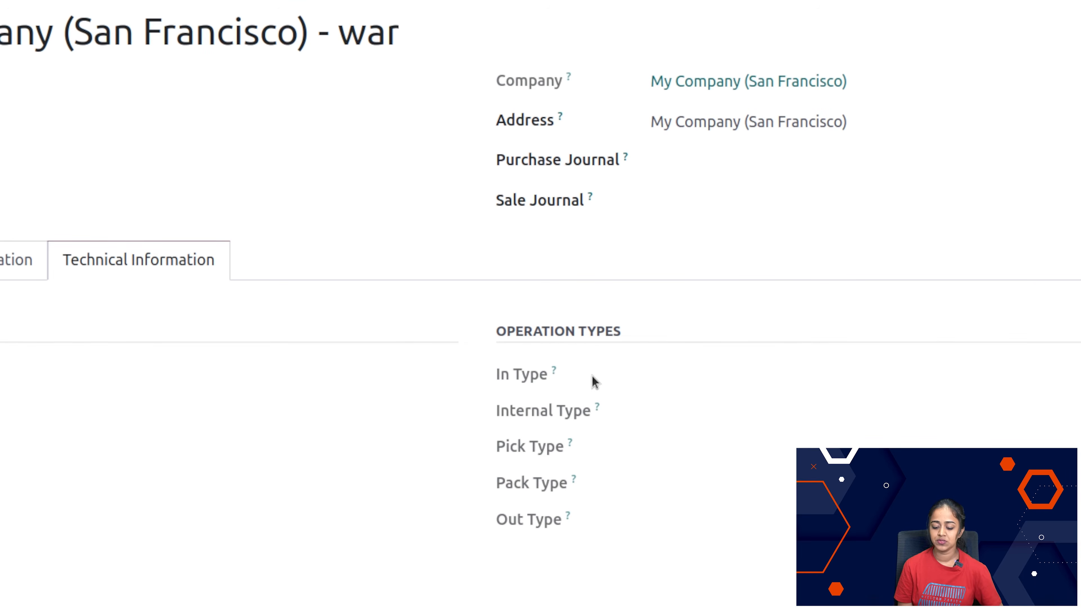
{"action": "mouse_move", "coordinate": [606, 484]}
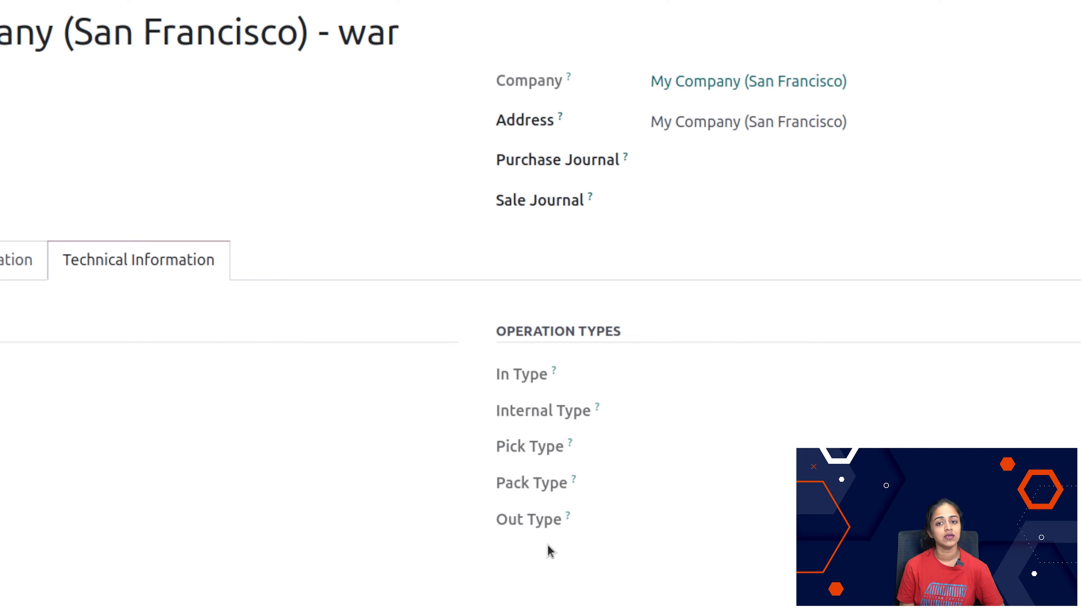
{"action": "left_click", "coordinate": [149, 305]}
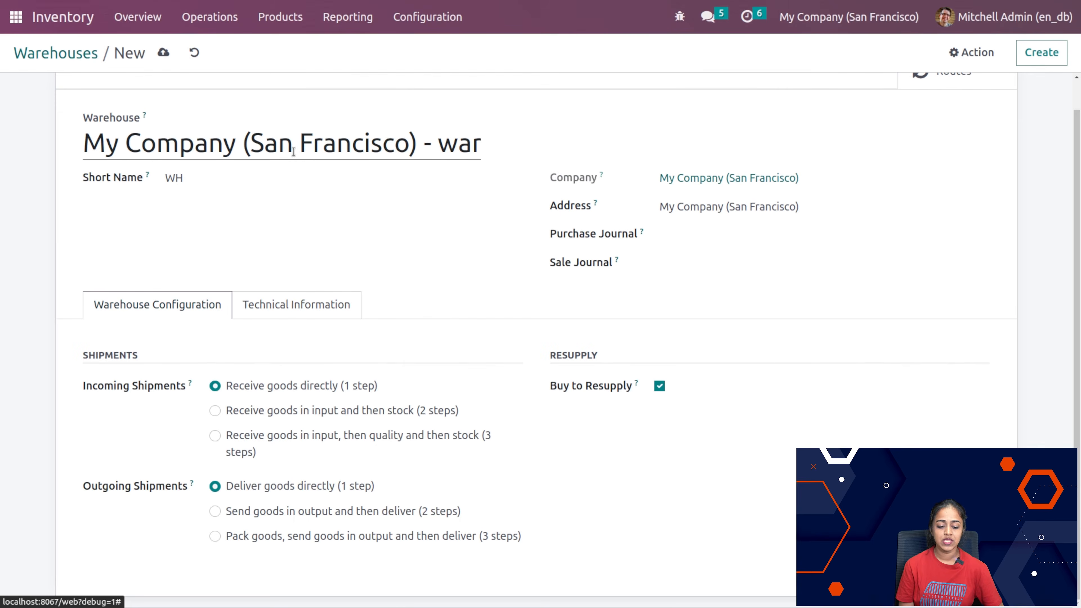
{"action": "type", "text": "eho"}
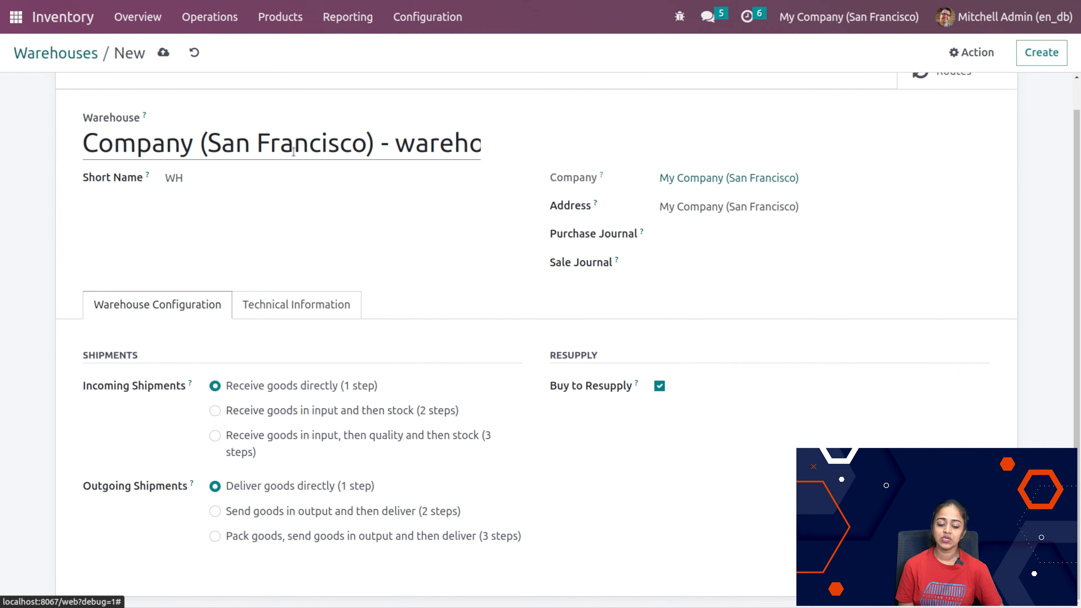
{"action": "scroll", "coordinate": [545, 109], "scroll_direction": "up", "scroll_amount": 1}
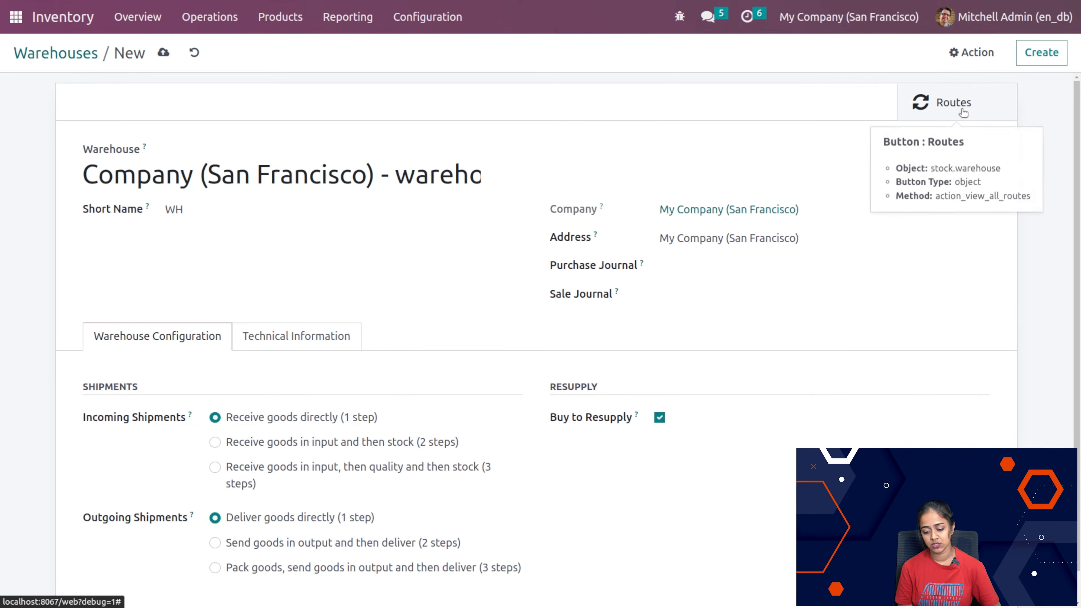
Step: Try to open the new warehouse's routes, and discard the unsaved warehouse
{"action": "left_click", "coordinate": [942, 114]}
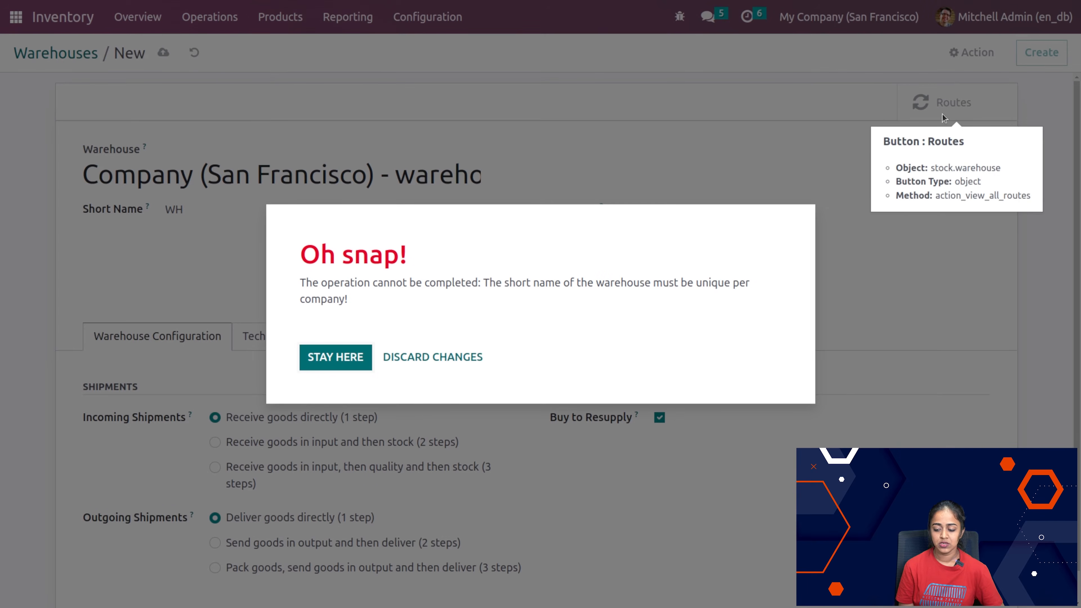
{"action": "left_click", "coordinate": [336, 358]}
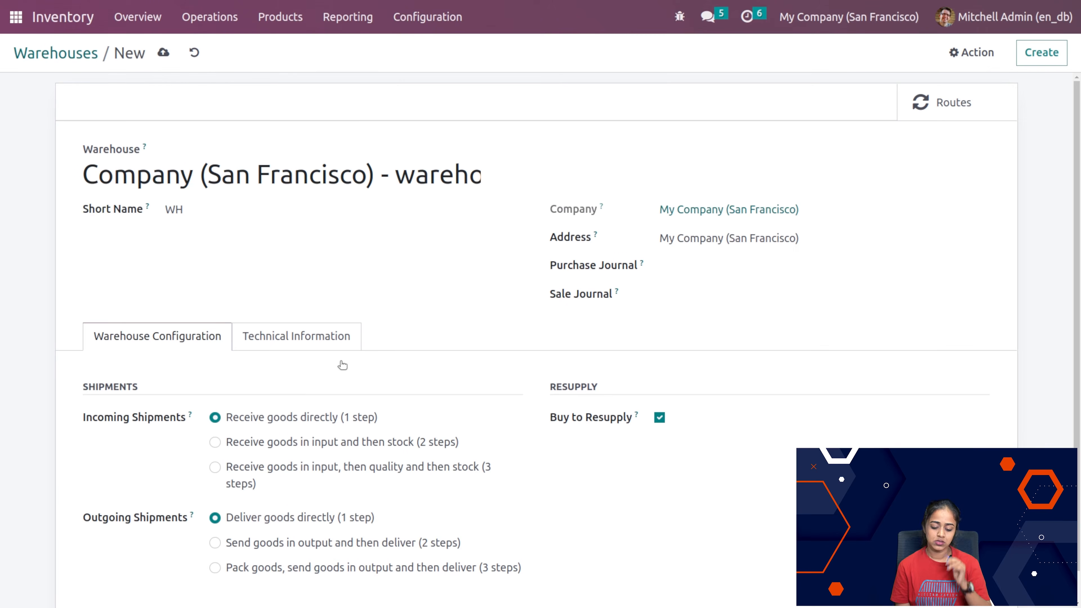
{"action": "left_click", "coordinate": [194, 52]}
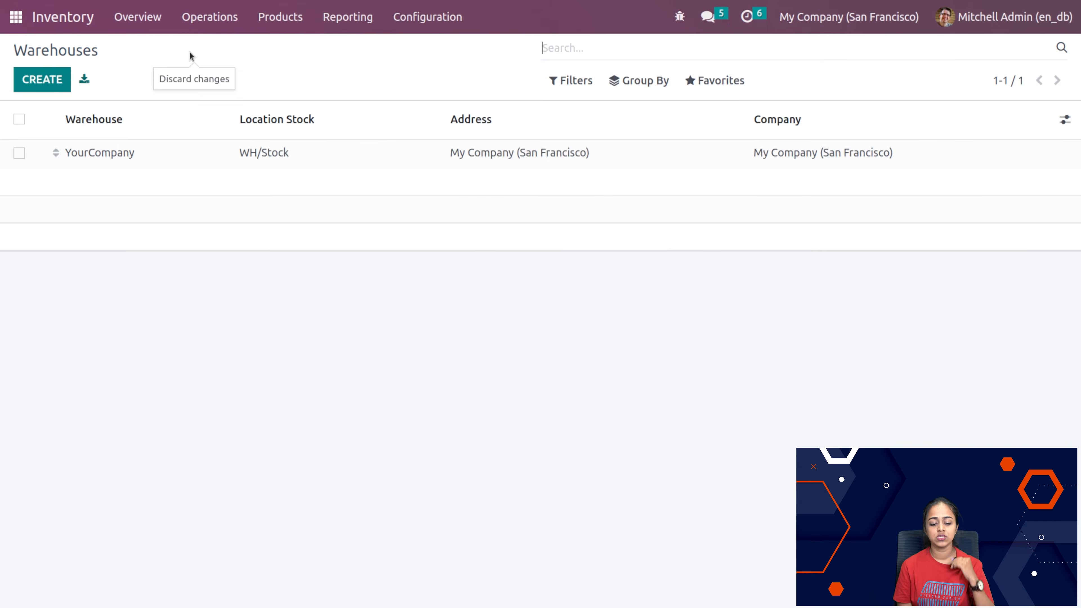
Step: Open the Locations configuration list and remove its Internal filter to list all locations
{"action": "left_click", "coordinate": [408, 24]}
{"action": "left_click", "coordinate": [293, 299]}
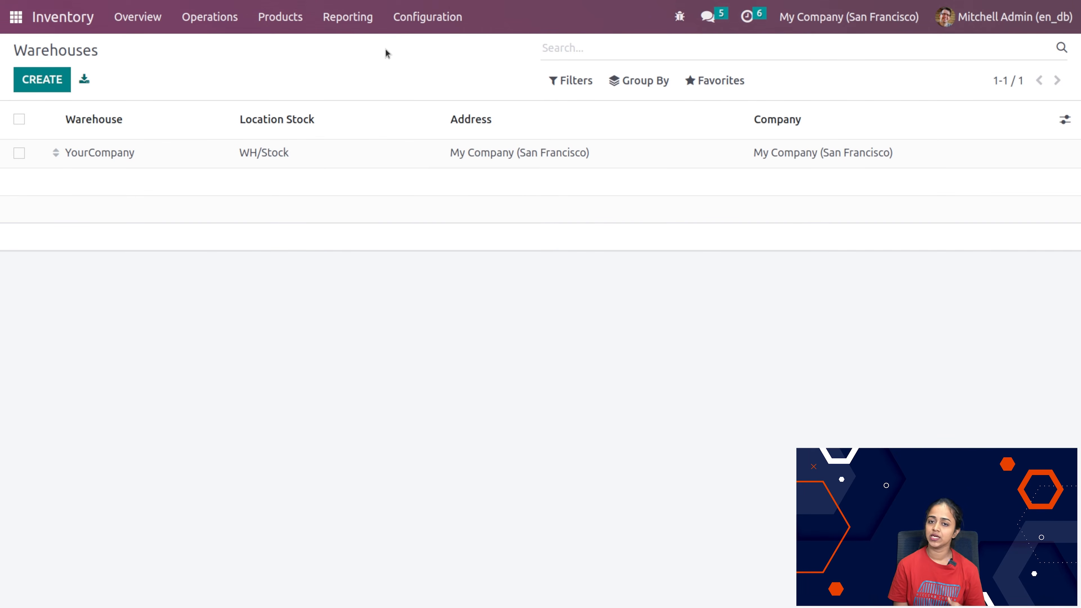
{"action": "left_click", "coordinate": [402, 18]}
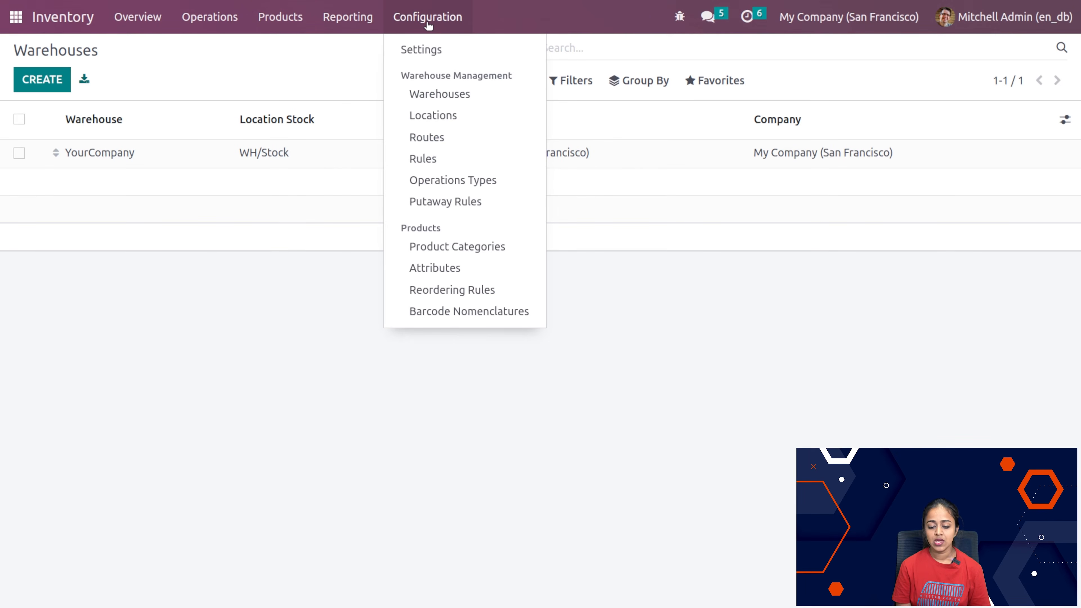
{"action": "left_click", "coordinate": [414, 124]}
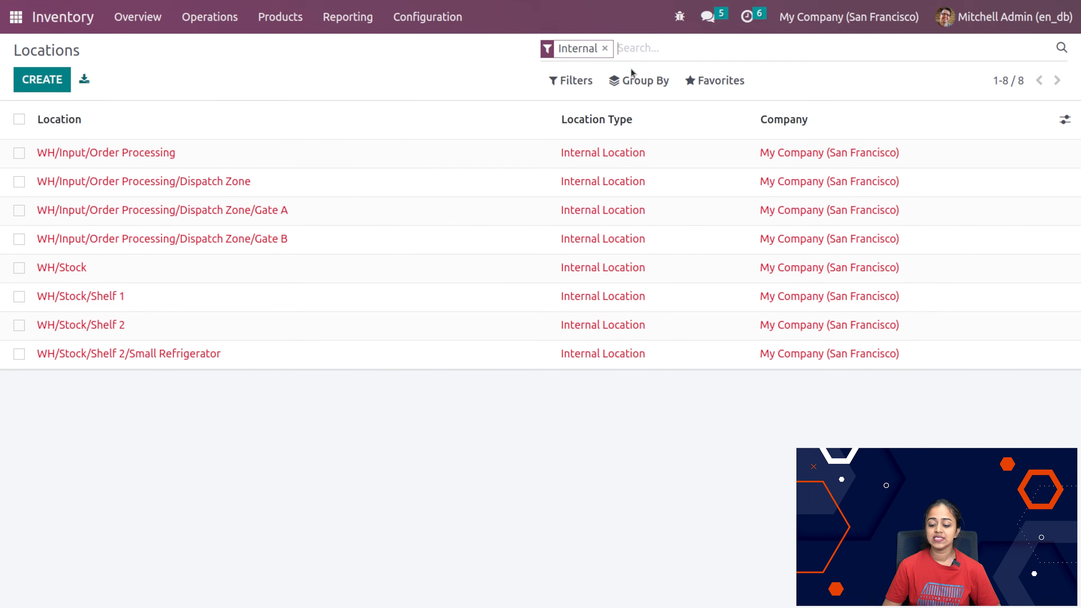
{"action": "left_click", "coordinate": [605, 49]}
{"action": "scroll", "coordinate": [496, 466], "scroll_direction": "down", "scroll_amount": 1}
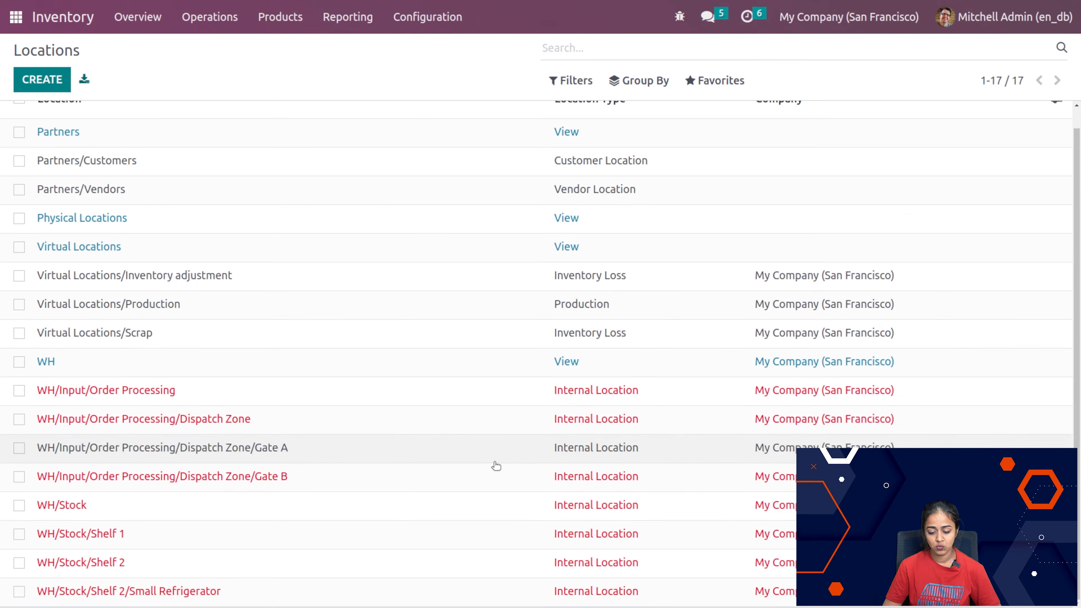
Step: Create a new location named "spare stock" with Physical Locations as its parent location
{"action": "left_click", "coordinate": [37, 83]}
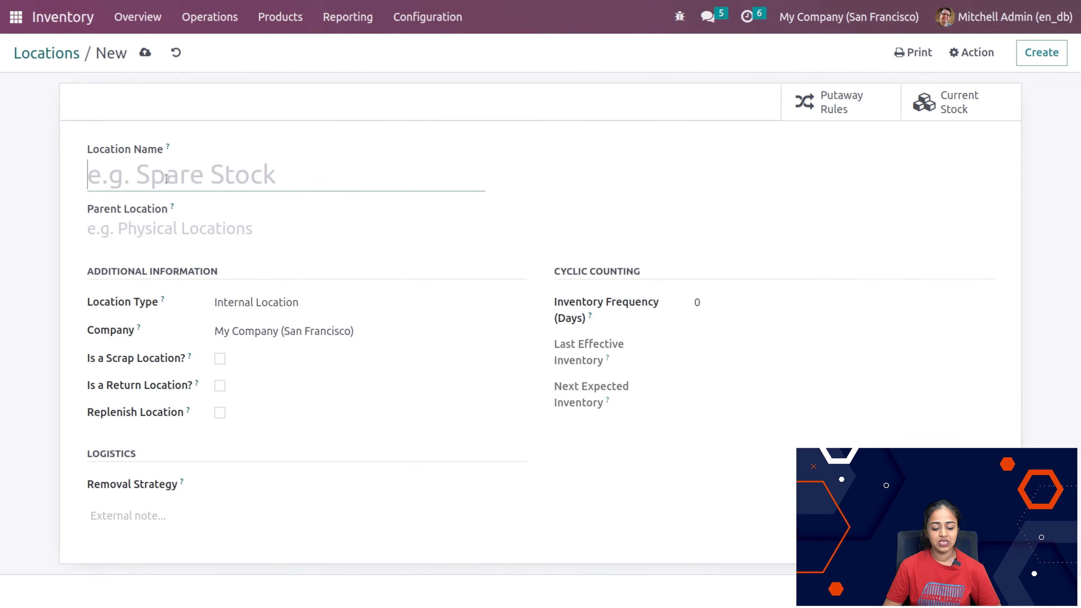
{"action": "type", "text": "spare stock"}
{"action": "left_click", "coordinate": [171, 230]}
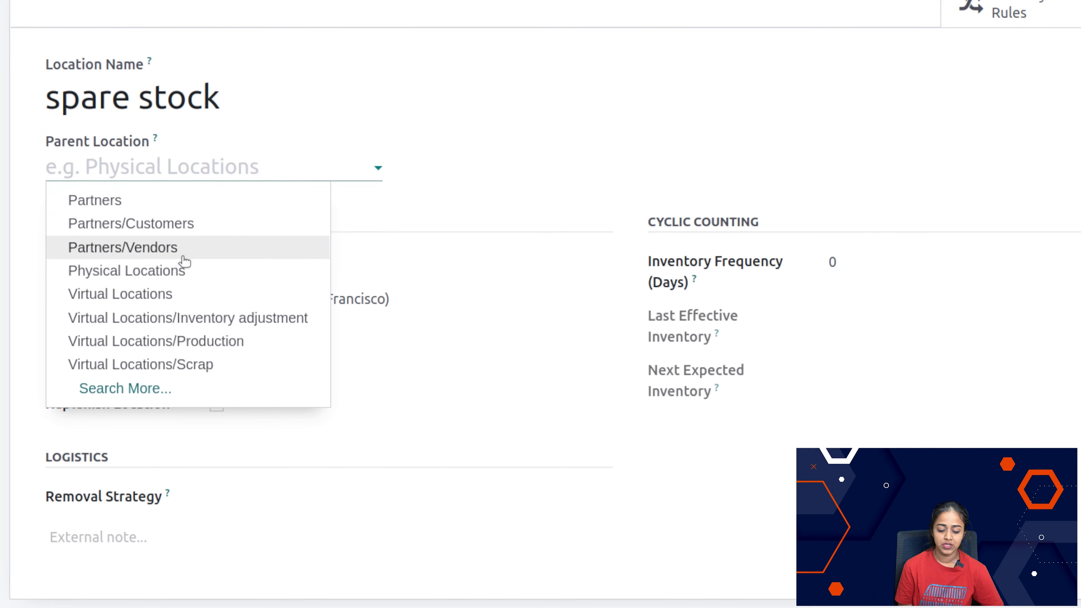
{"action": "left_click", "coordinate": [189, 278]}
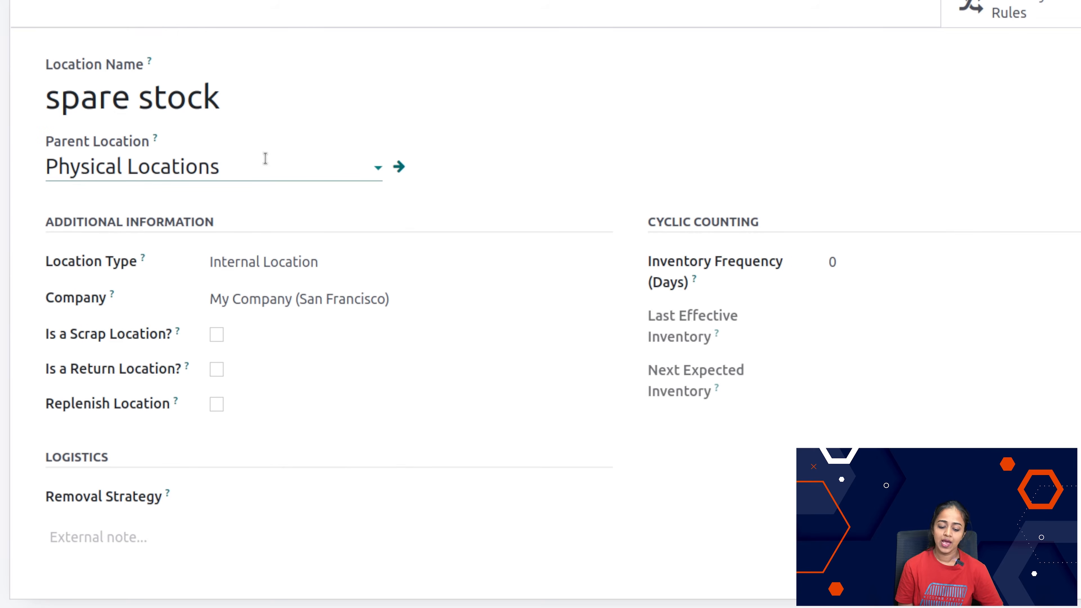
Step: Review the location type and removal strategy options for the spare stock location without choosing any
{"action": "left_click", "coordinate": [359, 265]}
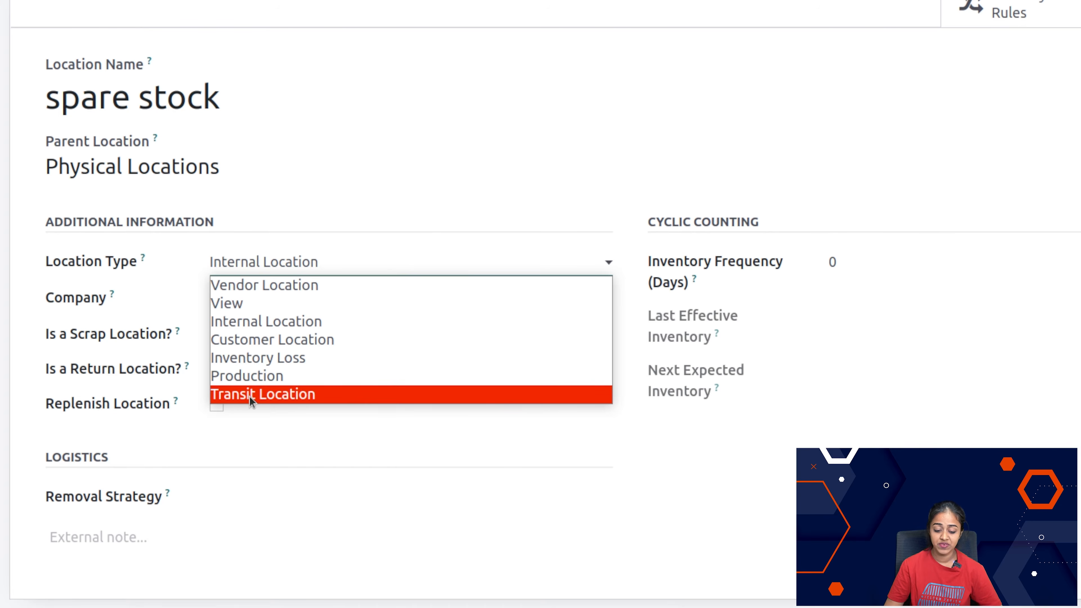
{"action": "left_click", "coordinate": [295, 518]}
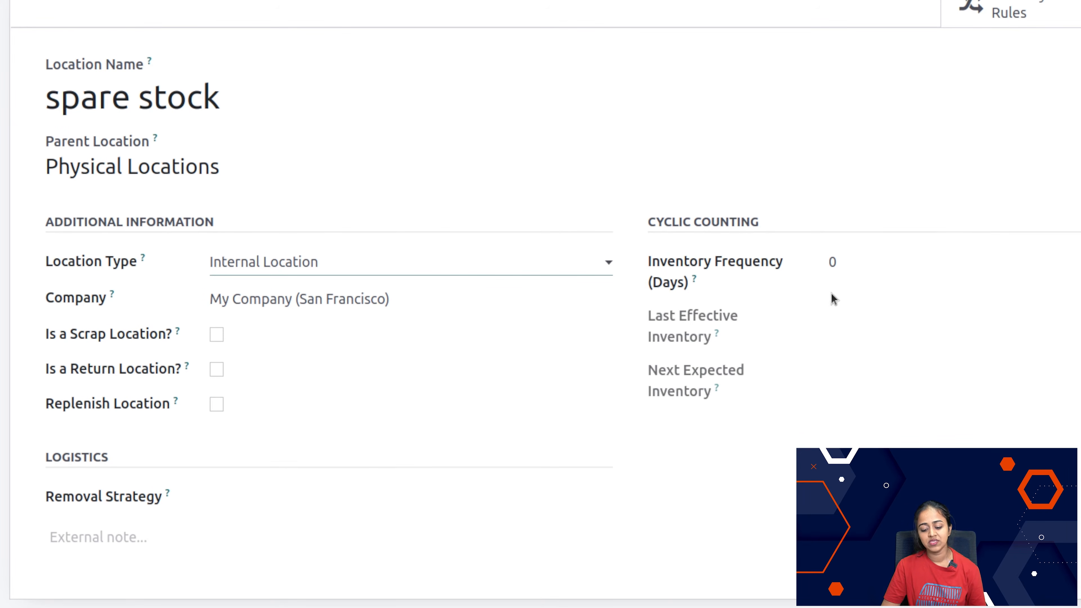
{"action": "mouse_move", "coordinate": [738, 278]}
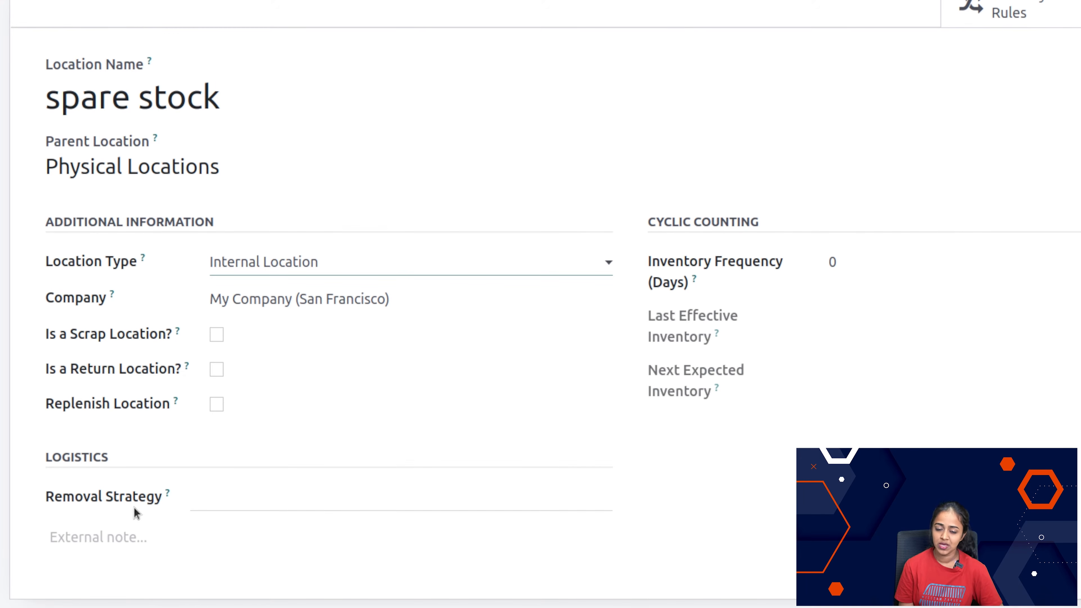
{"action": "left_click", "coordinate": [306, 505]}
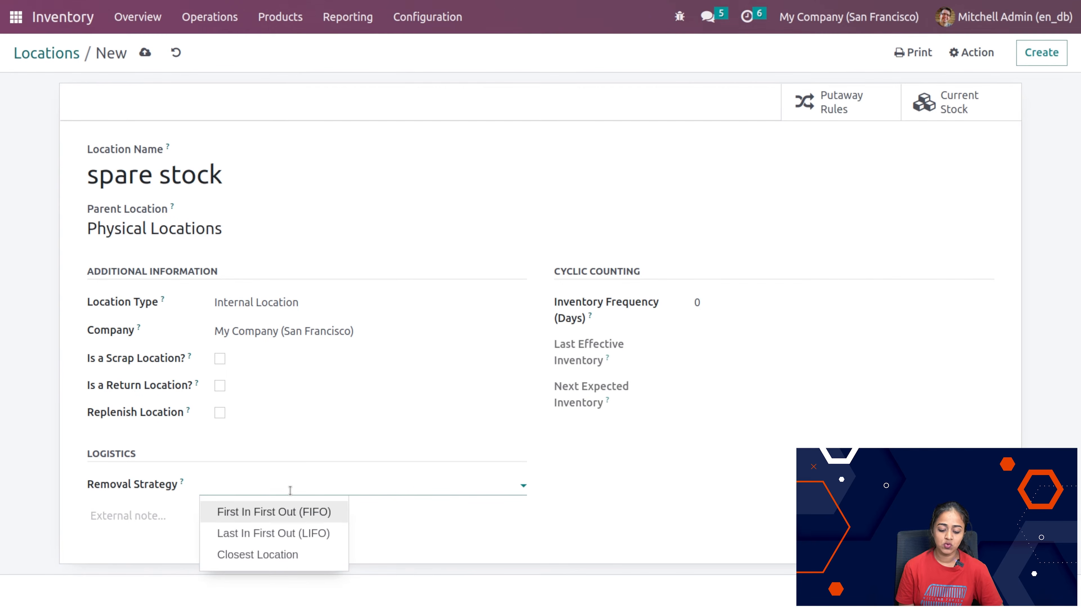
{"action": "left_click", "coordinate": [290, 491]}
{"action": "left_click", "coordinate": [290, 491]}
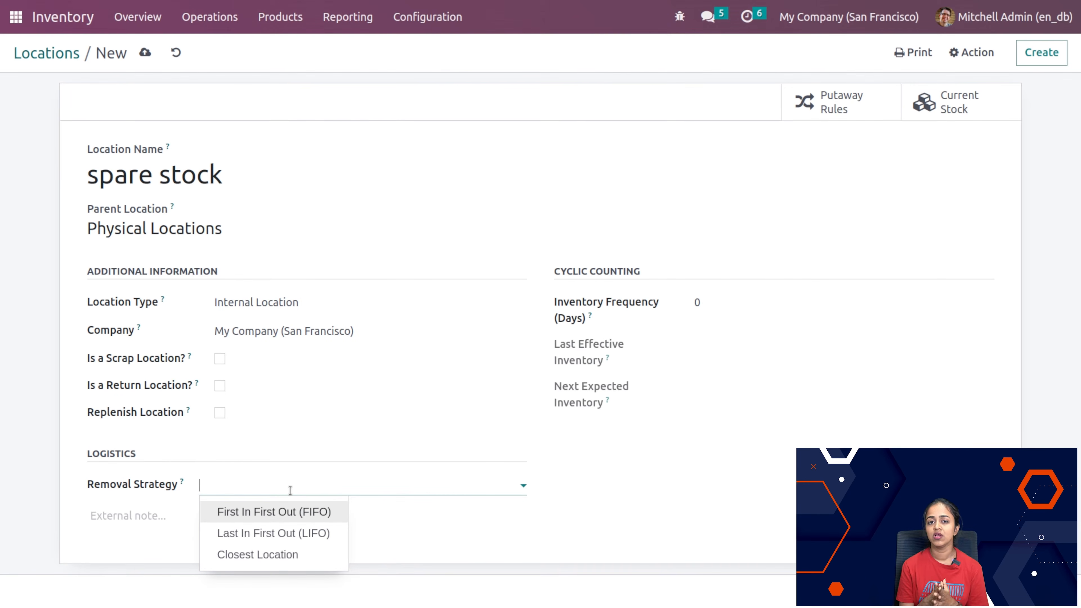
{"action": "left_click", "coordinate": [347, 195]}
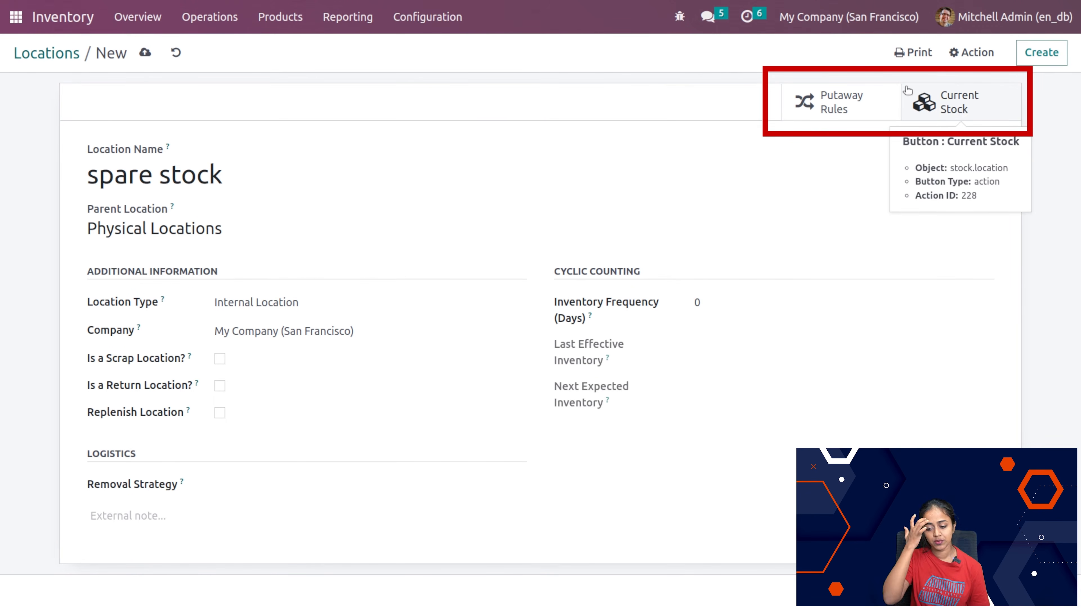
Step: Save the spare stock location and return to the Locations list
{"action": "left_click", "coordinate": [428, 17]}
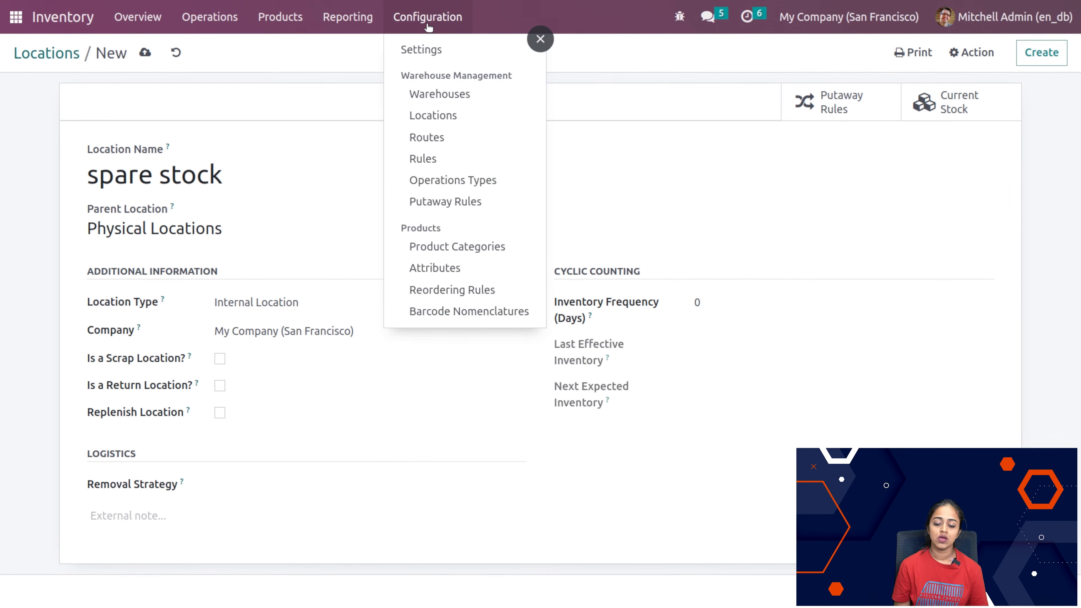
{"action": "left_click", "coordinate": [753, 105]}
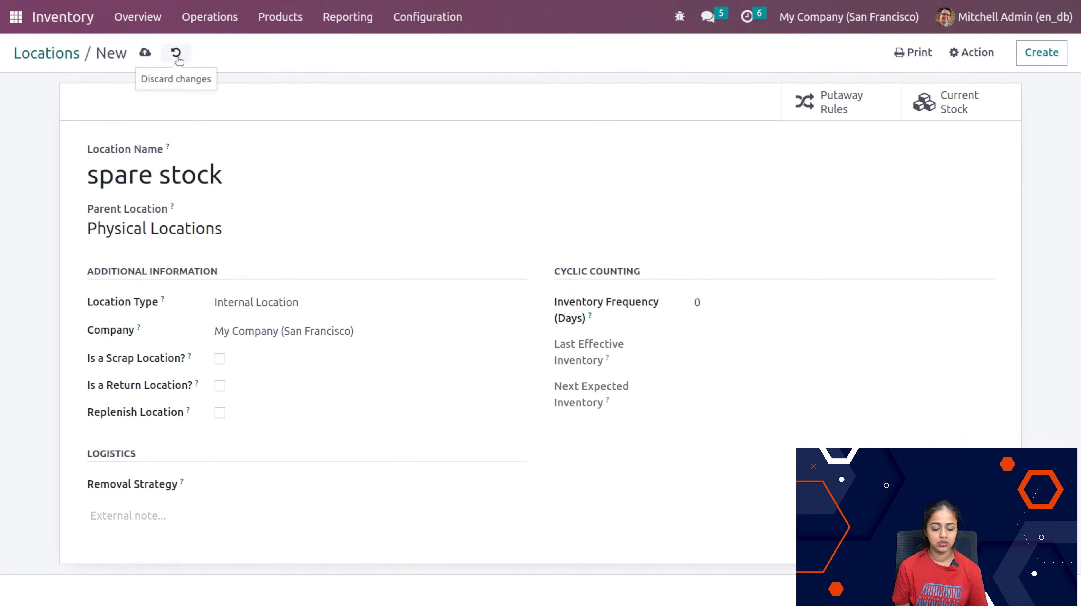
{"action": "left_click", "coordinate": [144, 52]}
{"action": "left_click", "coordinate": [46, 52]}
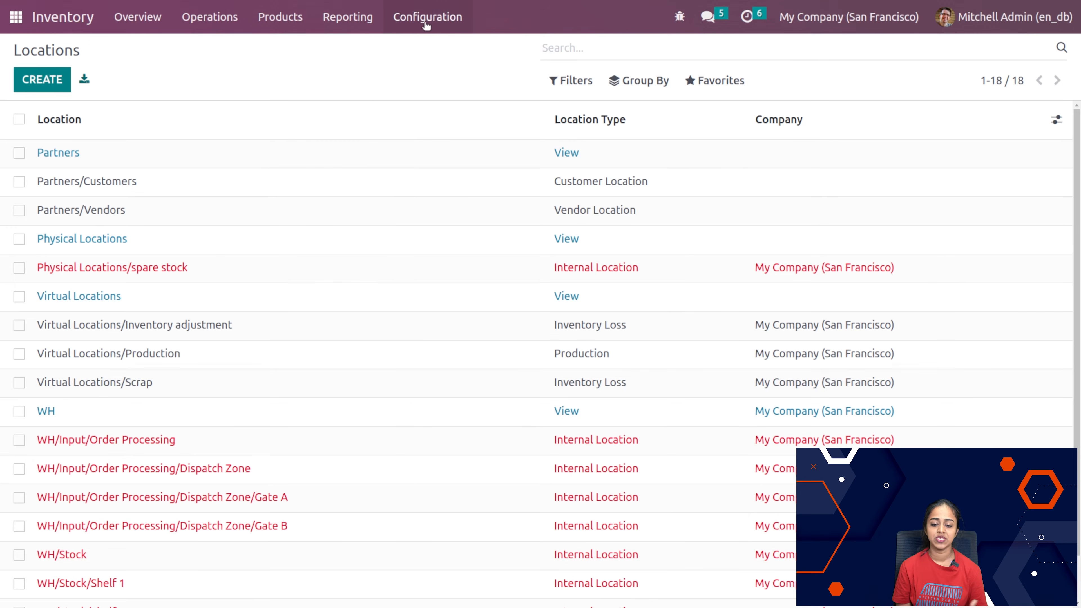
Step: Open the Routes configuration list and start creating a new route
{"action": "left_click", "coordinate": [436, 15]}
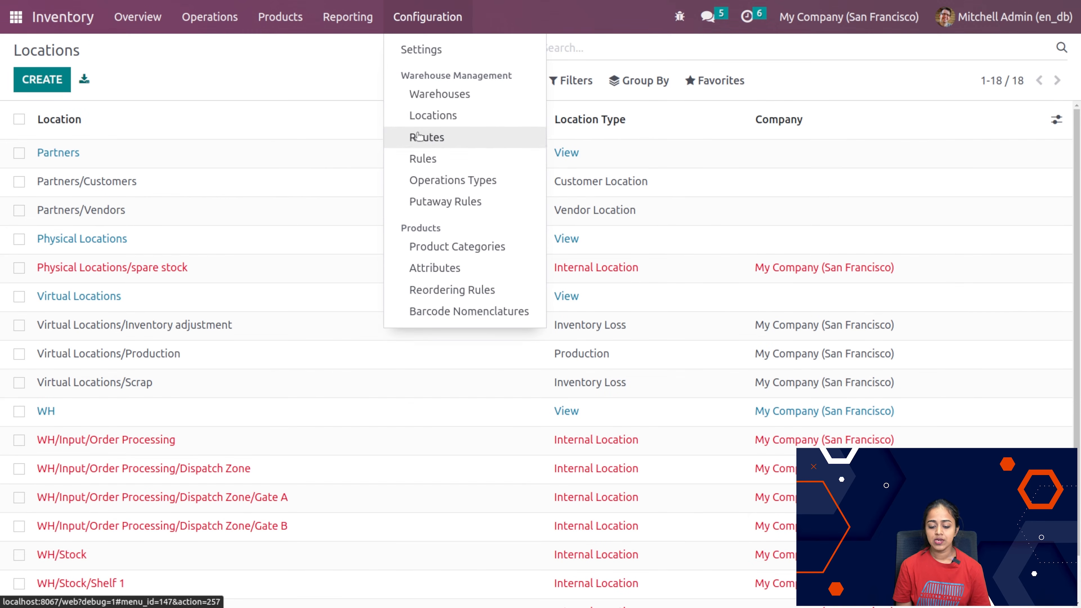
{"action": "left_click", "coordinate": [439, 146]}
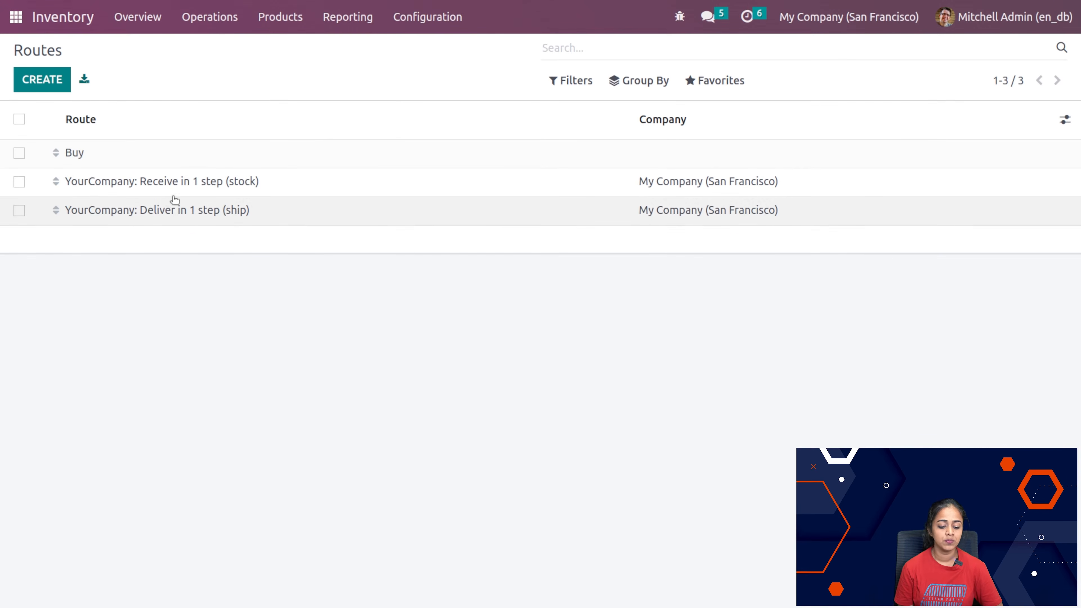
{"action": "left_click", "coordinate": [45, 90]}
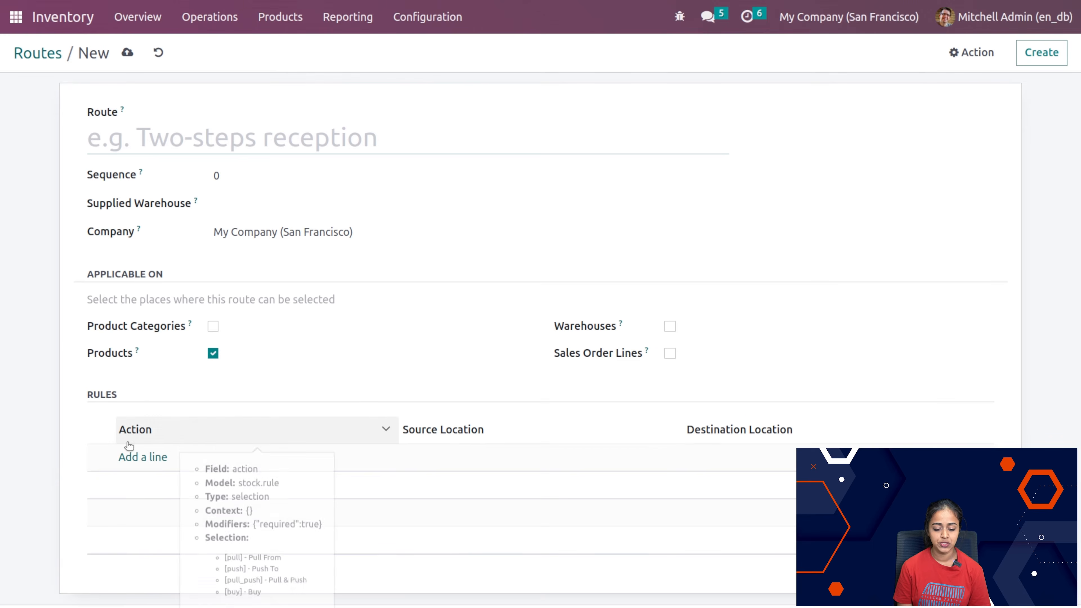
Step: Add a rule named rule1 to the new route, with action Buy and operation type YourCompany: Receipts
{"action": "left_click", "coordinate": [130, 460]}
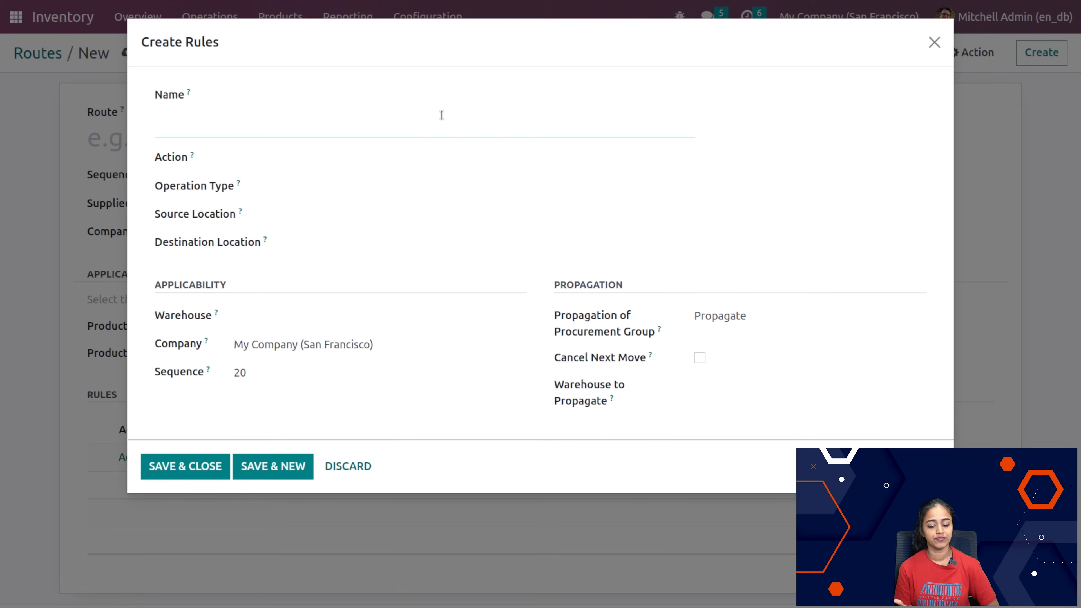
{"action": "type", "text": "rule1"}
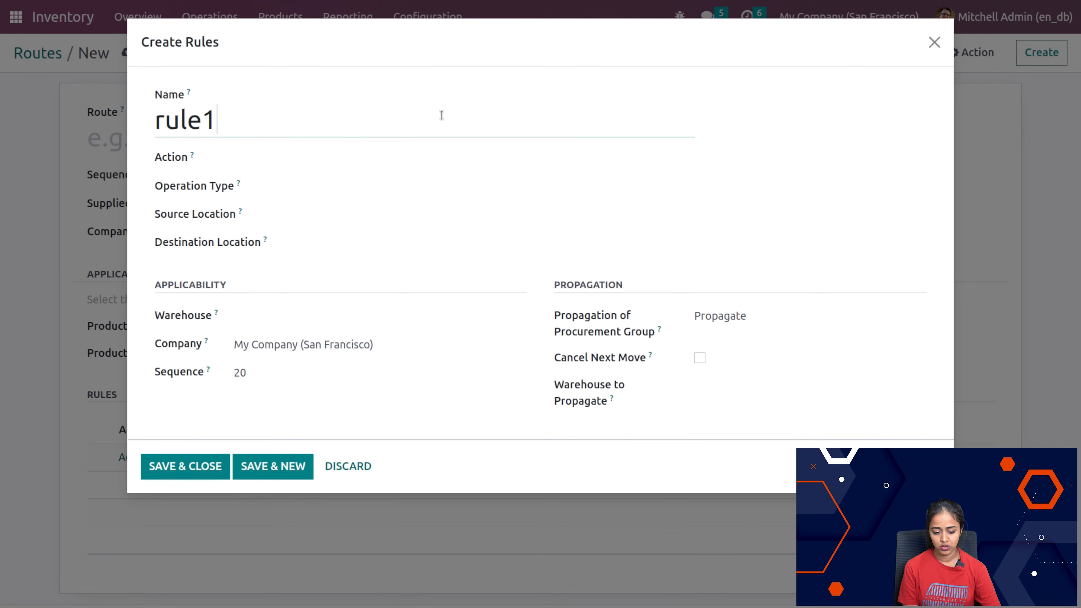
{"action": "left_click", "coordinate": [343, 160]}
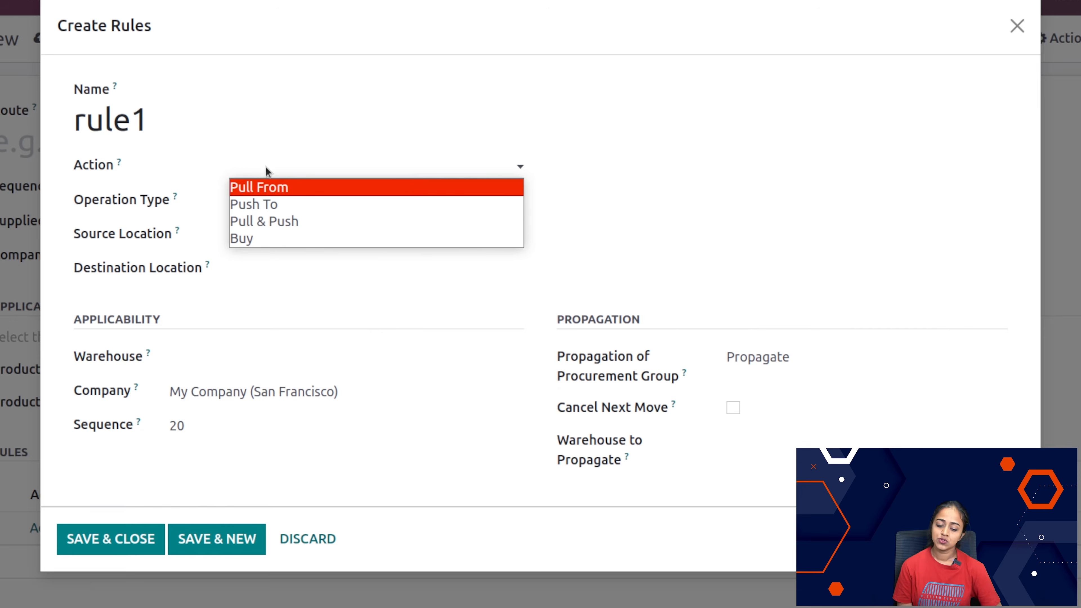
{"action": "left_click", "coordinate": [273, 237]}
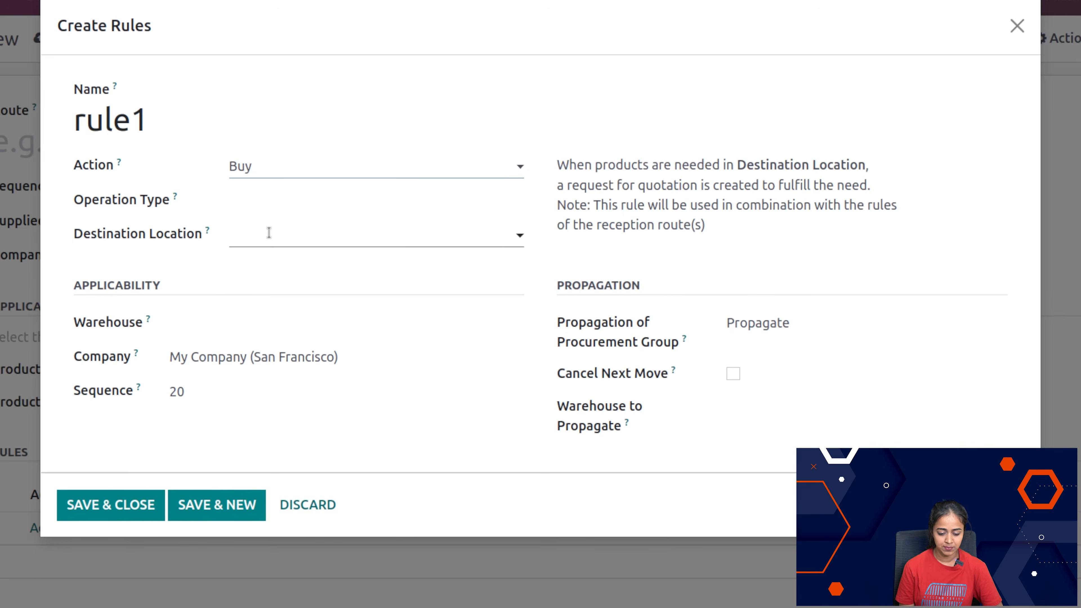
{"action": "left_click", "coordinate": [260, 204]}
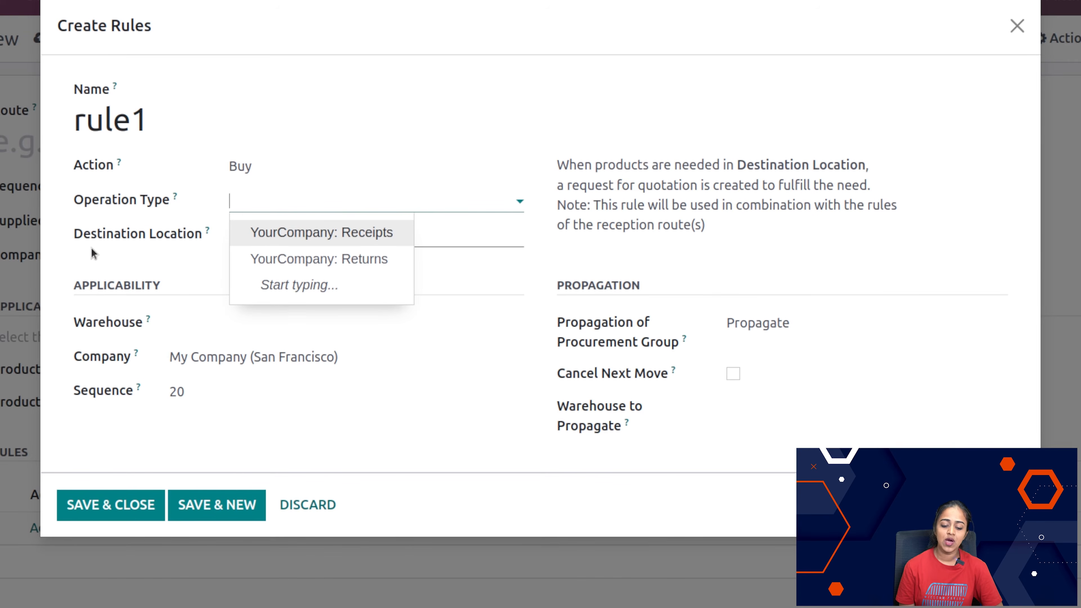
{"action": "left_click", "coordinate": [380, 239]}
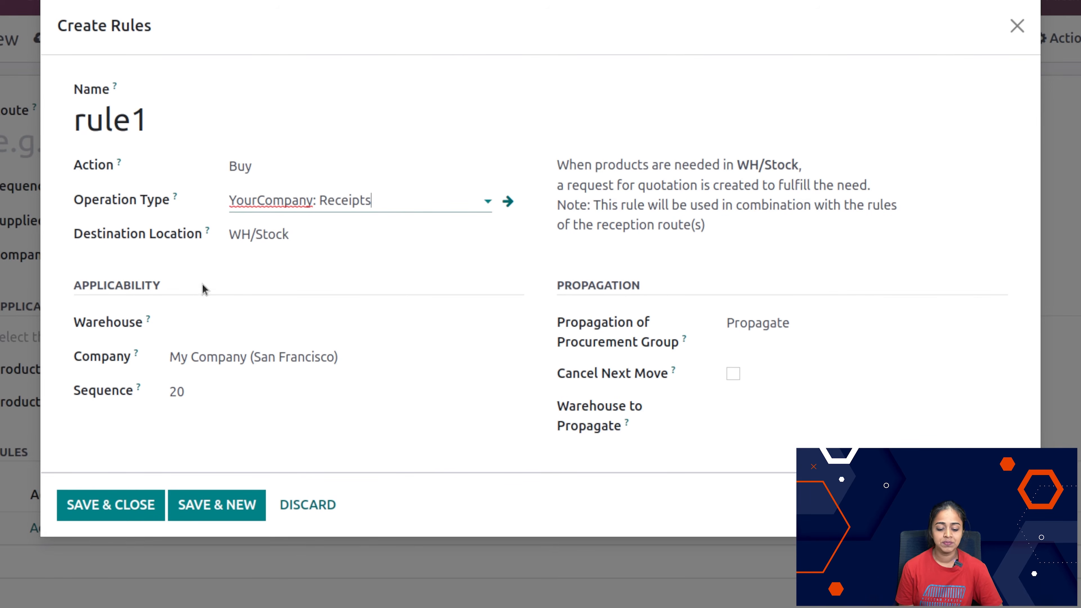
Step: Review the destination location and warehouse choices available for rule1 without selecting any
{"action": "left_click", "coordinate": [324, 230]}
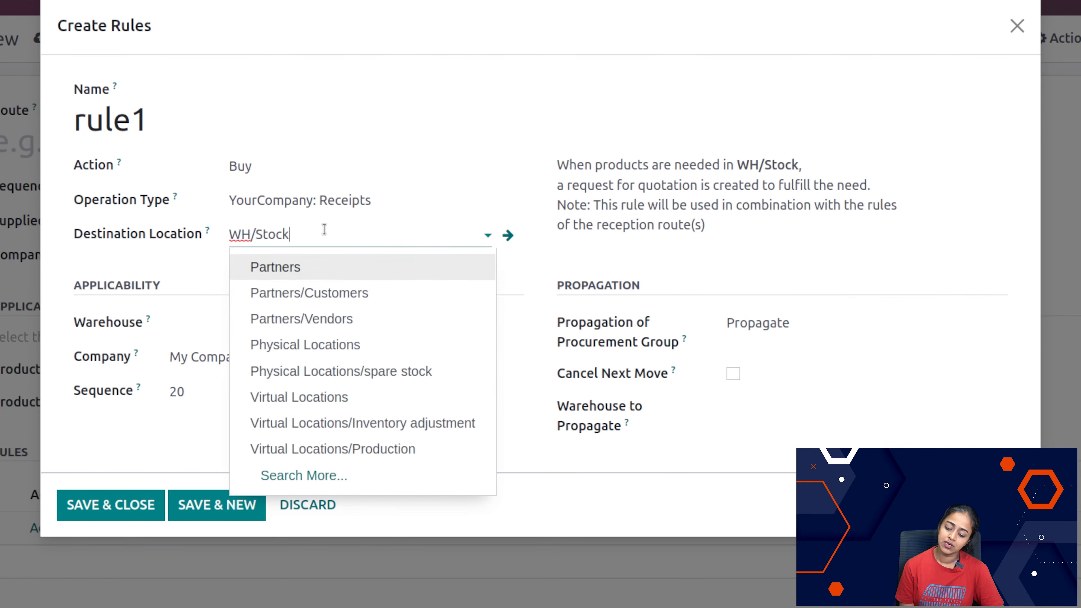
{"action": "left_click", "coordinate": [490, 54]}
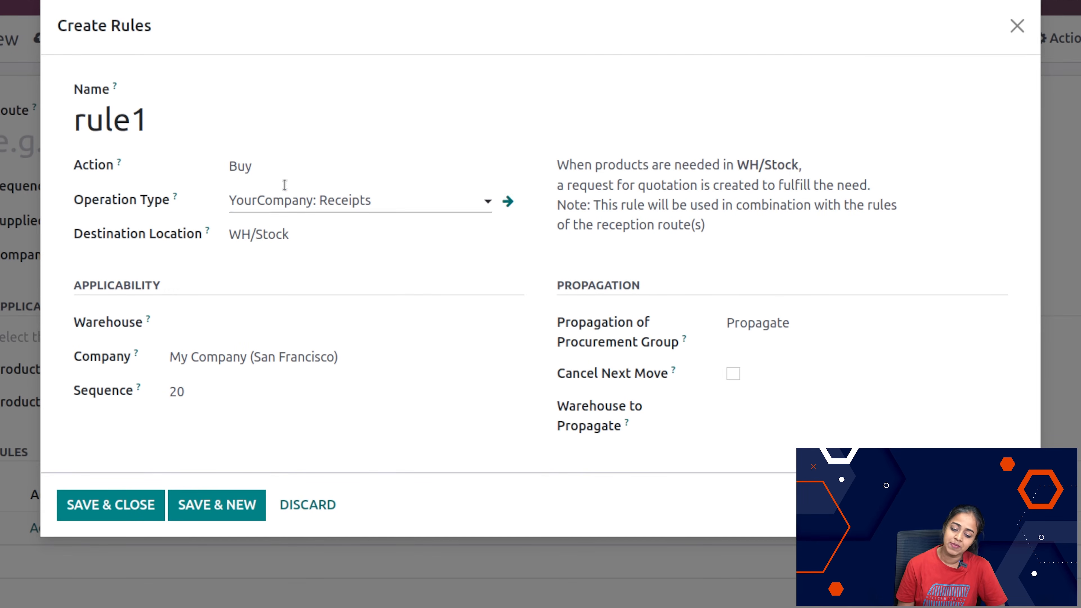
{"action": "left_click", "coordinate": [234, 329]}
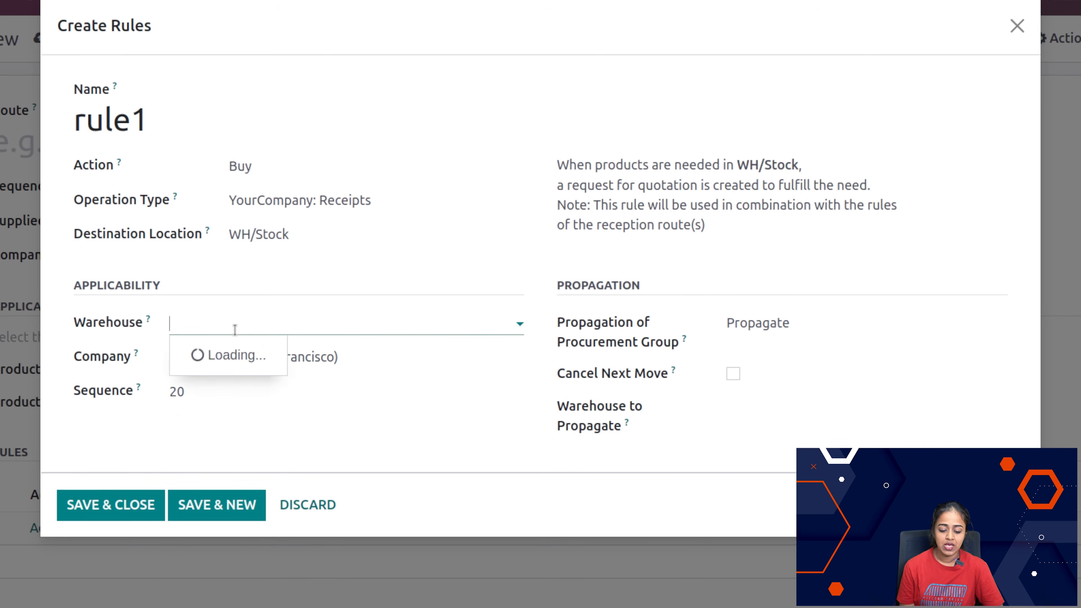
{"action": "left_click", "coordinate": [439, 412]}
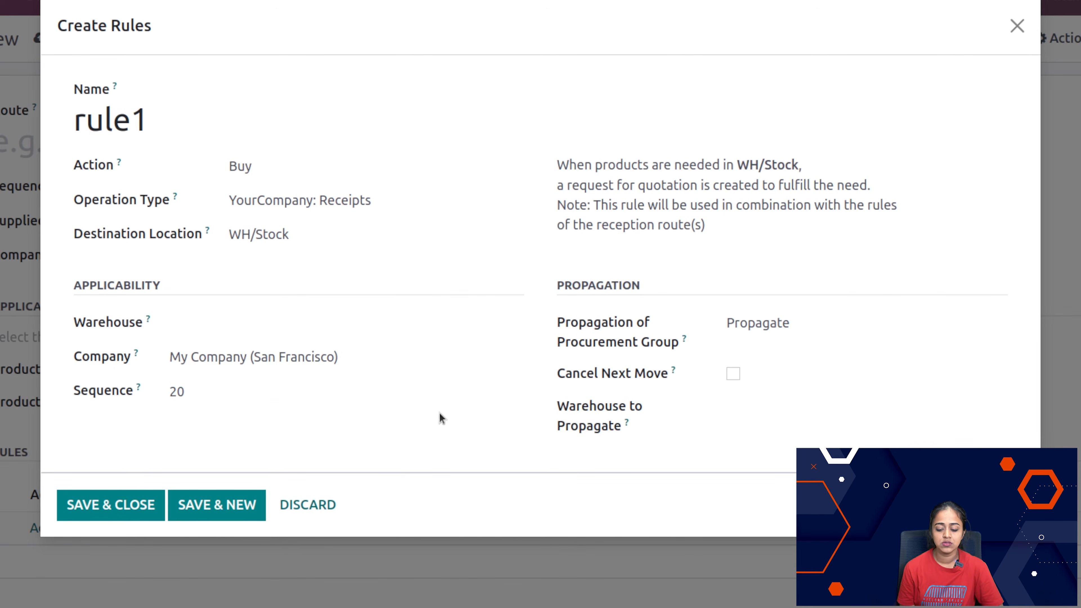
Step: Review the Warehouse and Warehouse to Propagate choices for rule1, leaving both fields empty
{"action": "left_click", "coordinate": [357, 331]}
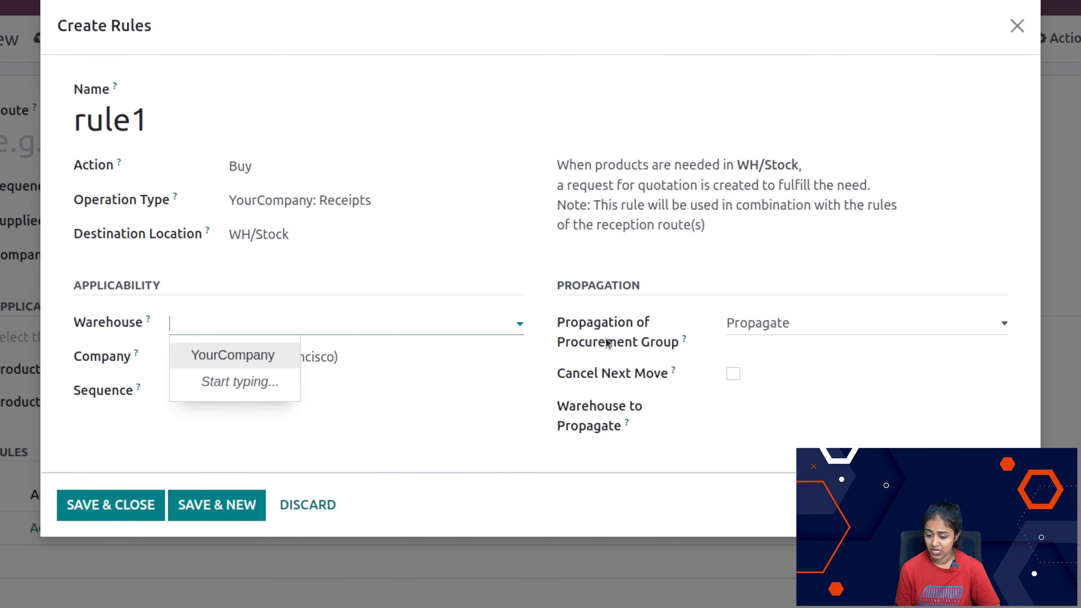
{"action": "left_click", "coordinate": [467, 386]}
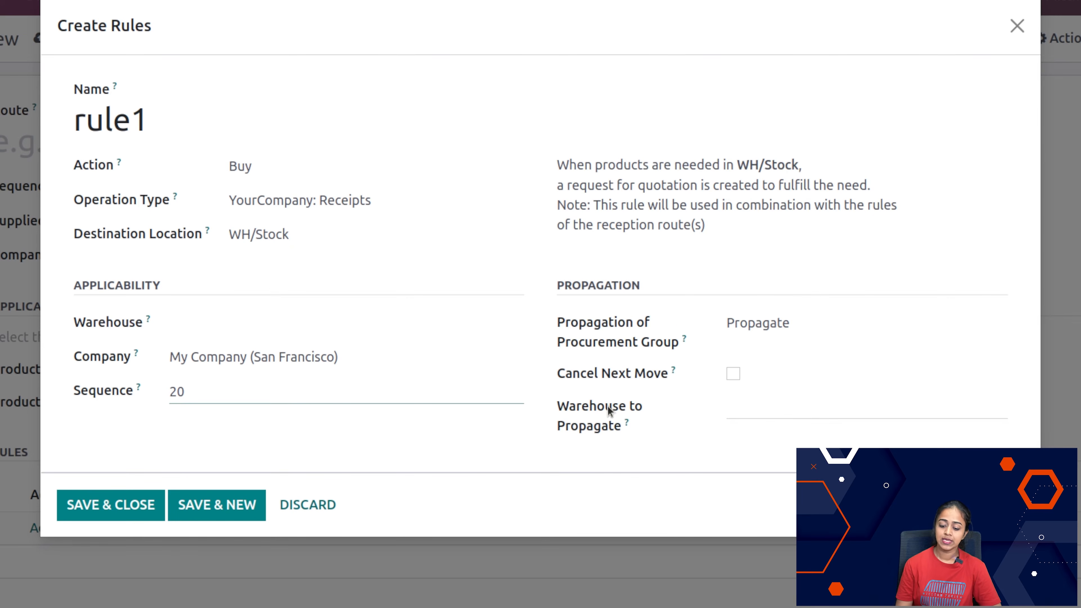
{"action": "left_click", "coordinate": [759, 426]}
{"action": "left_click", "coordinate": [761, 420]}
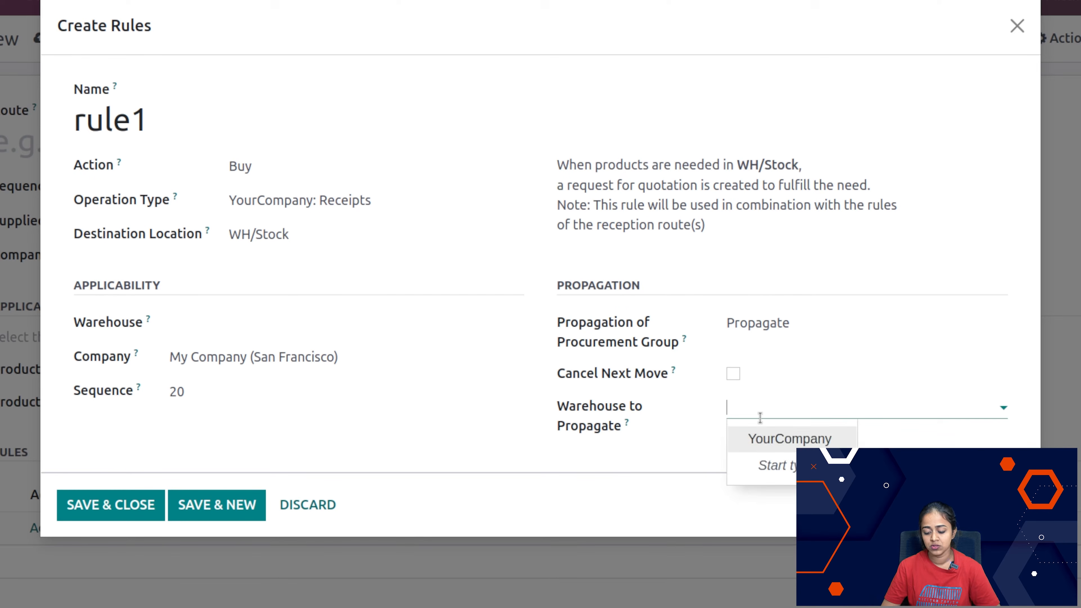
{"action": "left_click", "coordinate": [615, 476]}
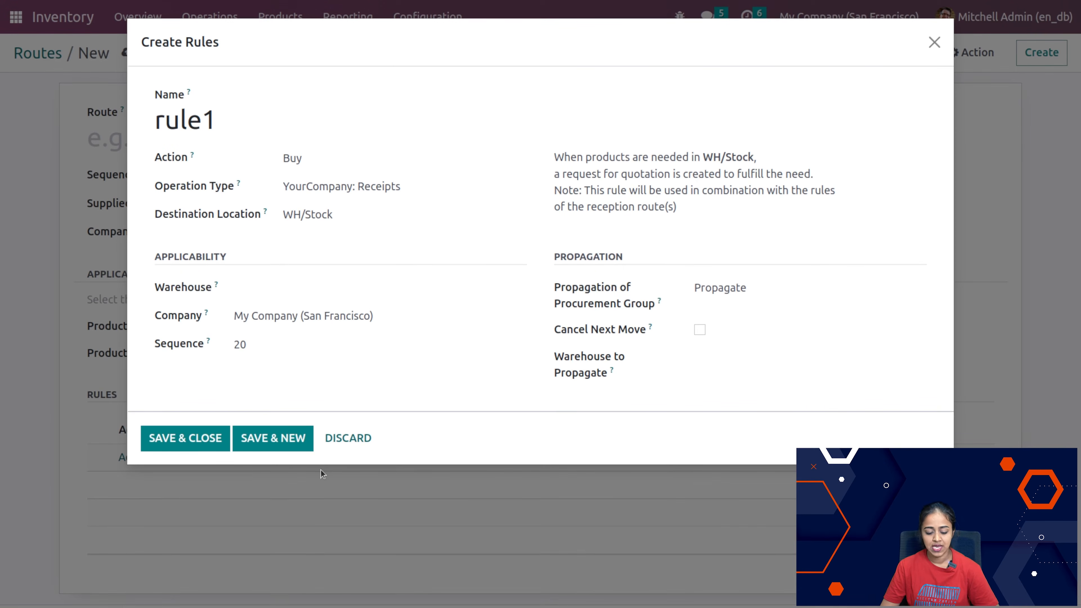
Step: Discard rule1 and the unsaved new route
{"action": "left_click", "coordinate": [346, 439]}
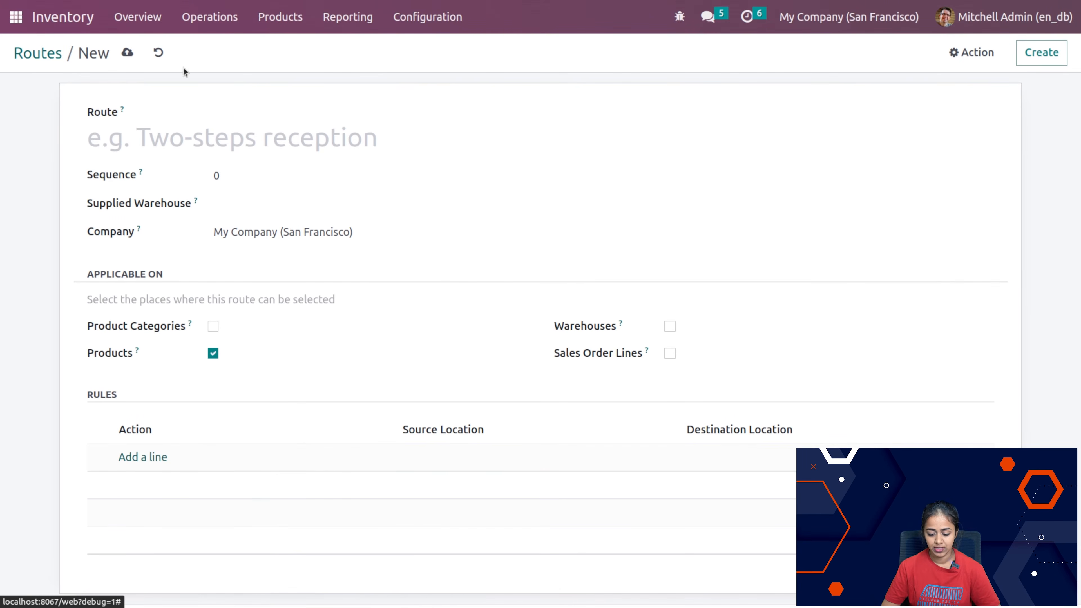
{"action": "left_click", "coordinate": [157, 63]}
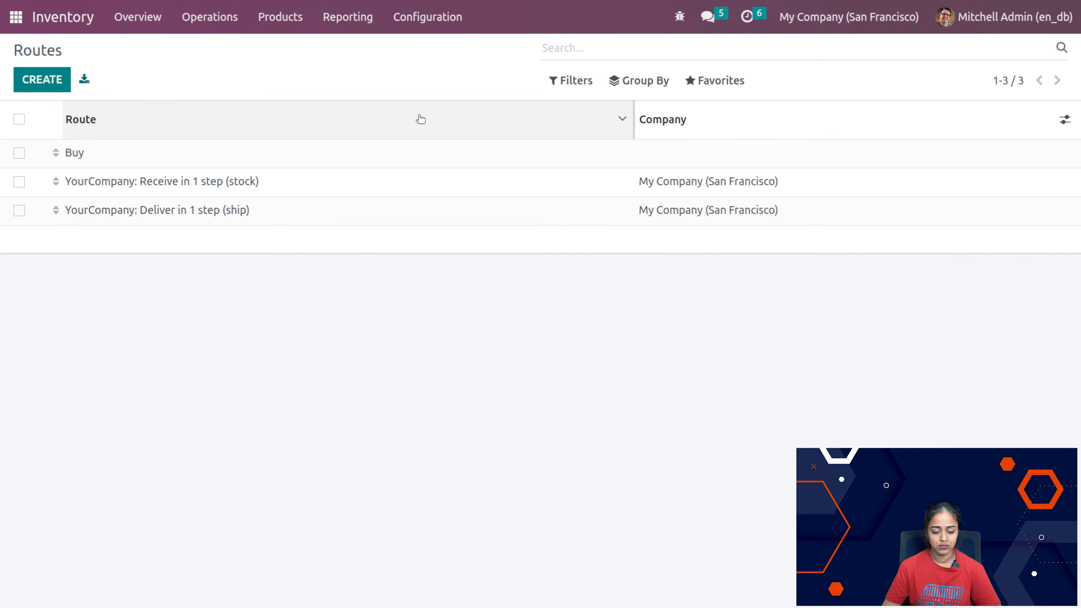
Step: Enable the Buy route in the inventory settings of the Acoustic Bloc Screens product and save the product
{"action": "left_click", "coordinate": [277, 19]}
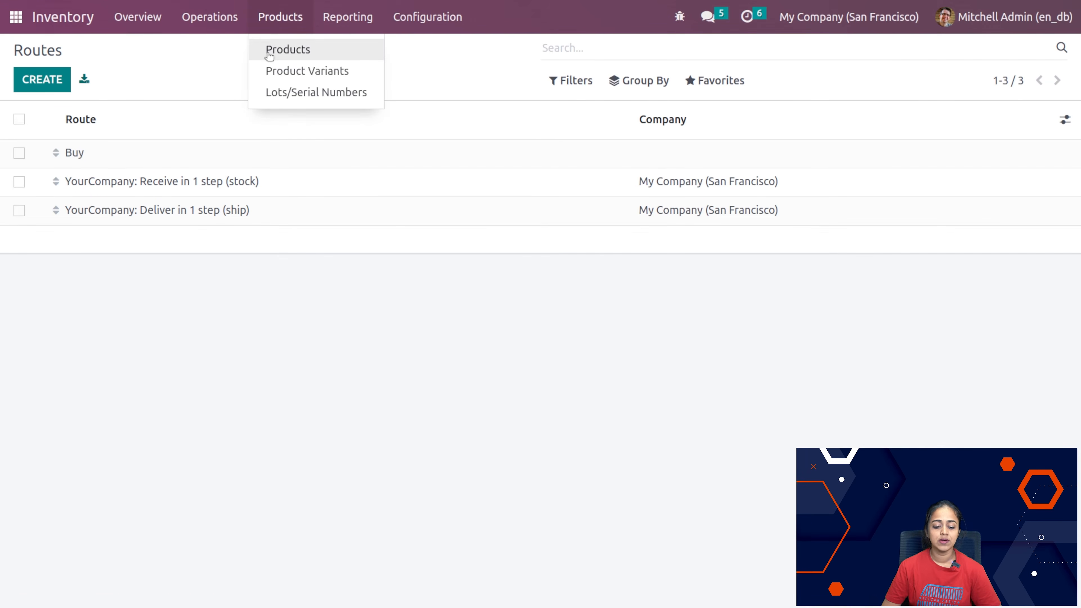
{"action": "left_click", "coordinate": [267, 55]}
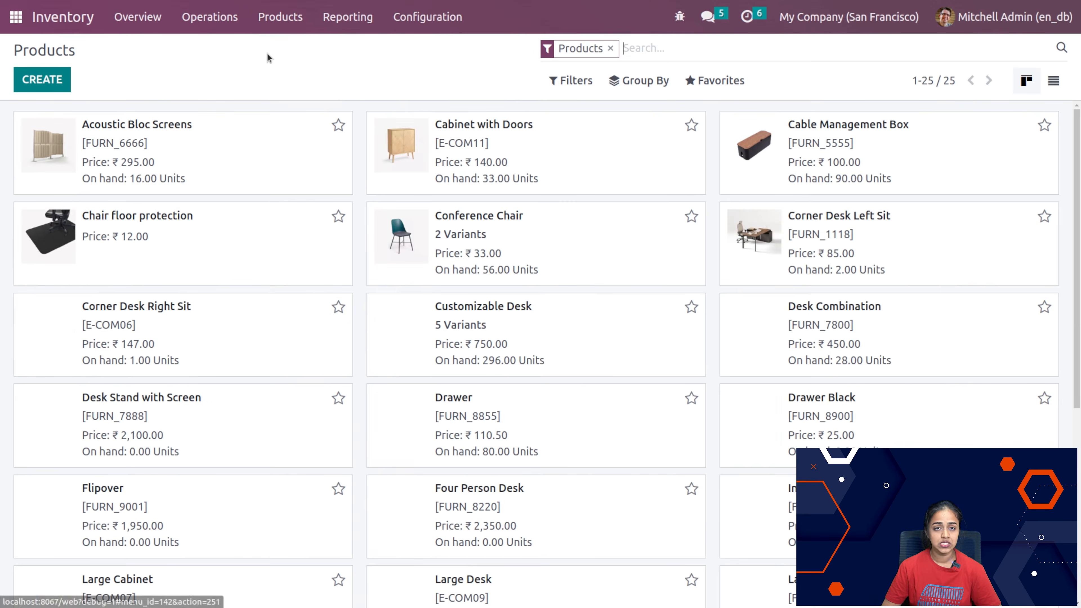
{"action": "left_click", "coordinate": [161, 170]}
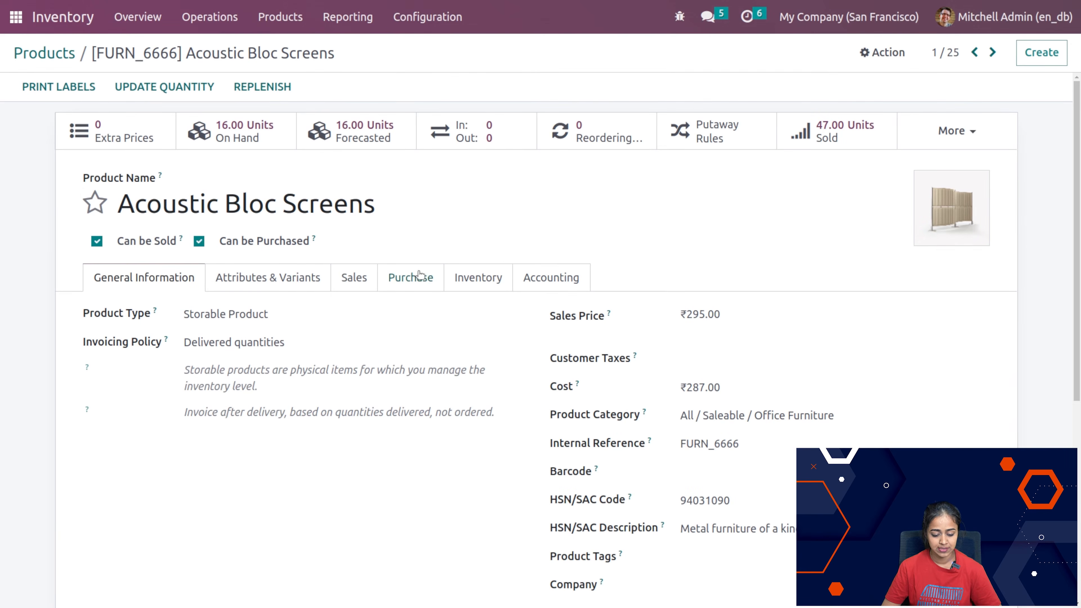
{"action": "left_click", "coordinate": [470, 273]}
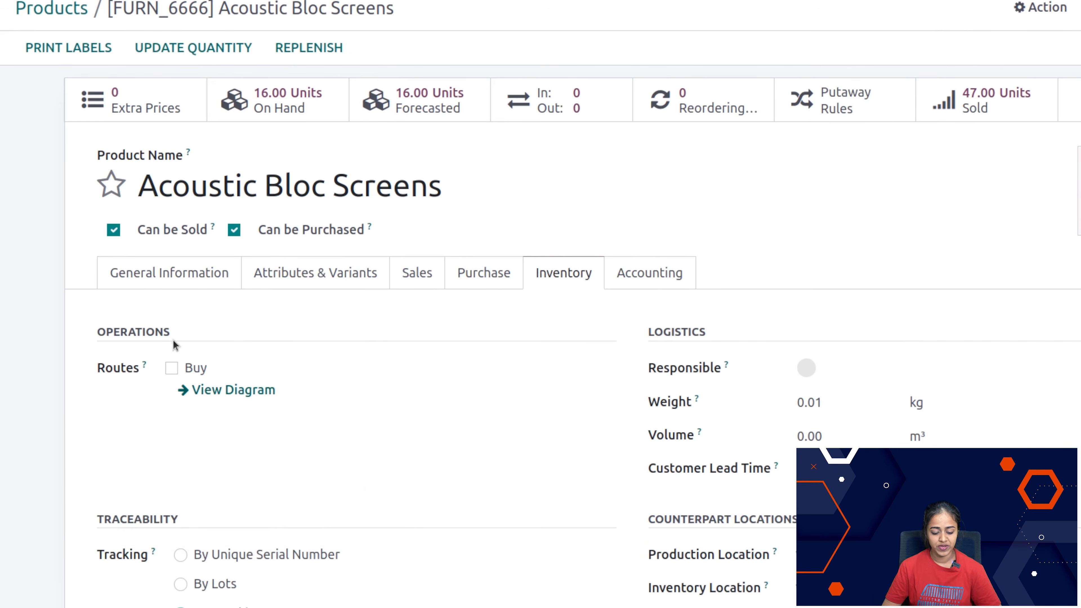
{"action": "mouse_move", "coordinate": [124, 356]}
{"action": "left_click", "coordinate": [169, 368]}
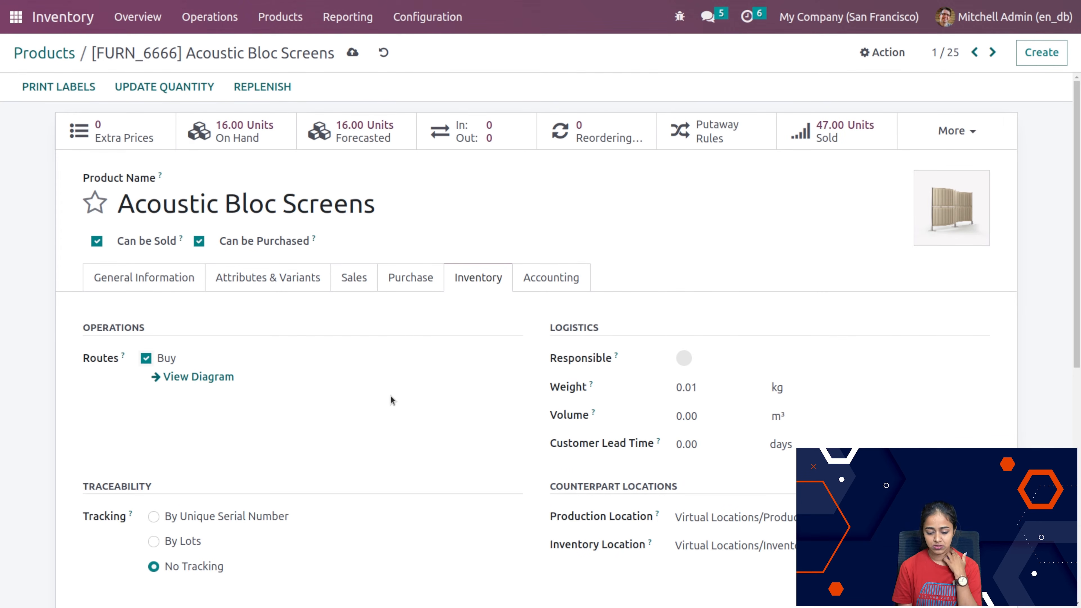
{"action": "left_click", "coordinate": [355, 55]}
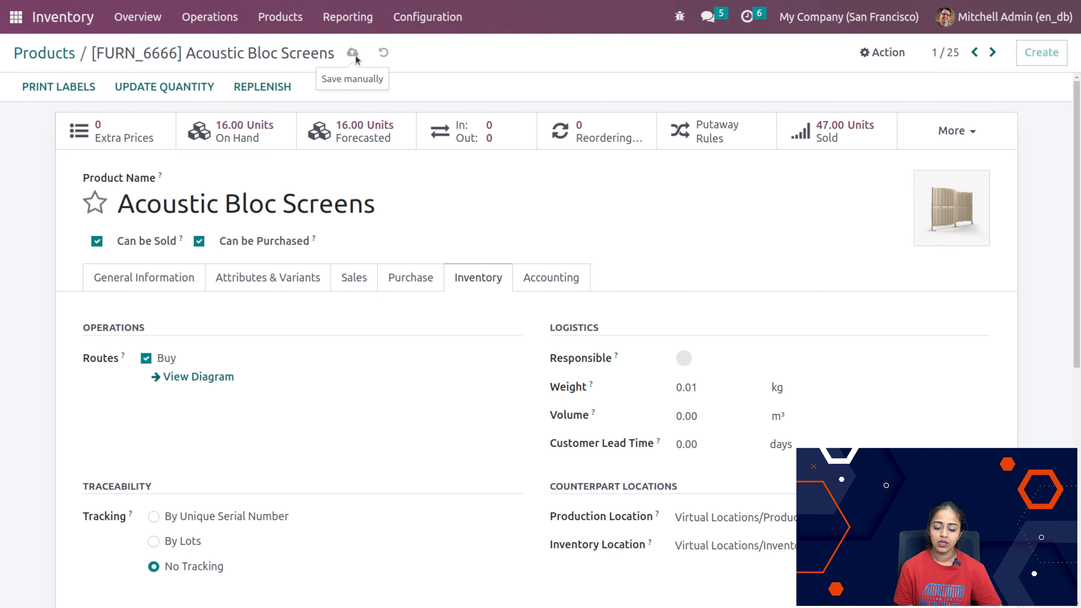
Step: Open the Rules configuration list, look at the blank form for a new rule and discard it
{"action": "left_click", "coordinate": [428, 19]}
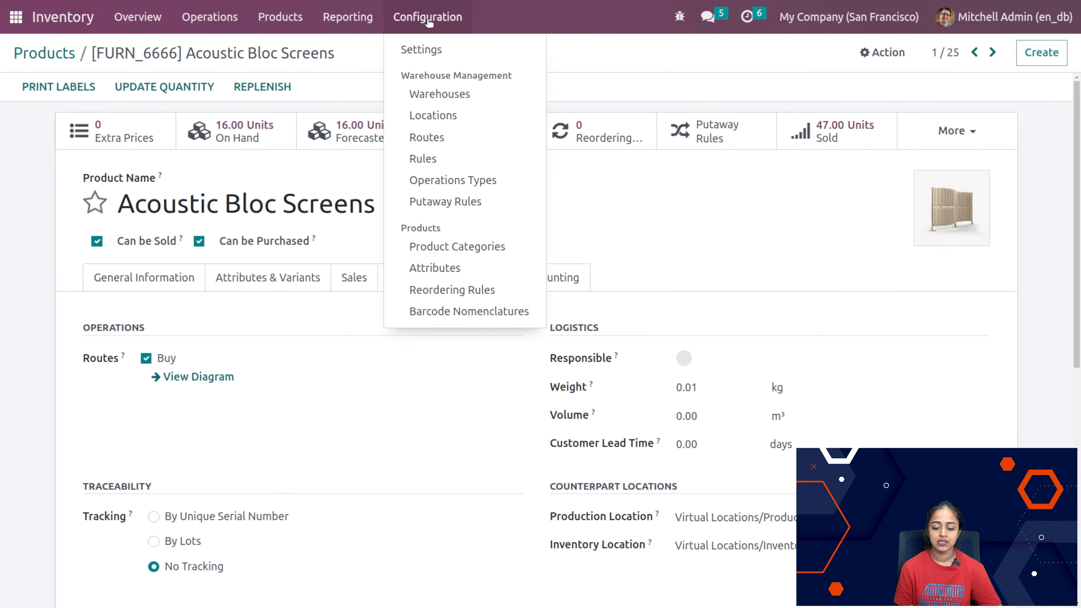
{"action": "left_click", "coordinate": [443, 159]}
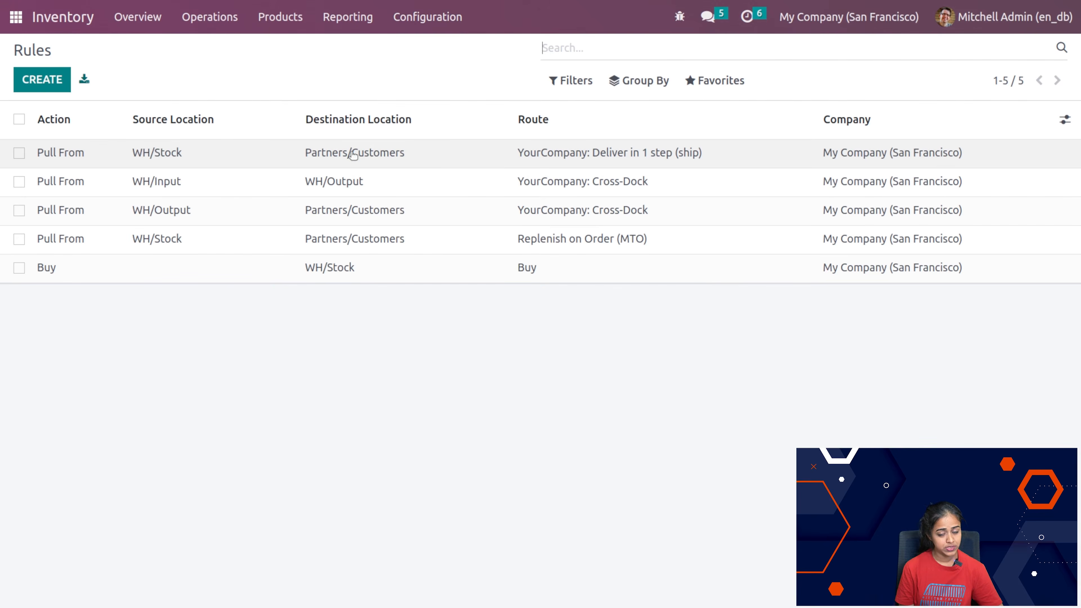
{"action": "left_click", "coordinate": [62, 88]}
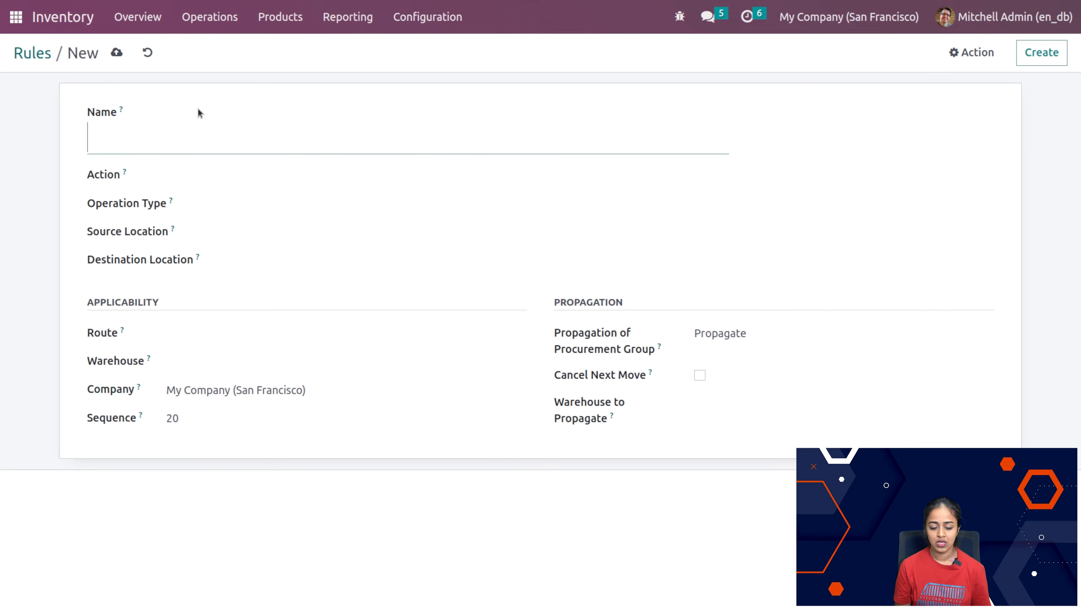
{"action": "left_click", "coordinate": [148, 52]}
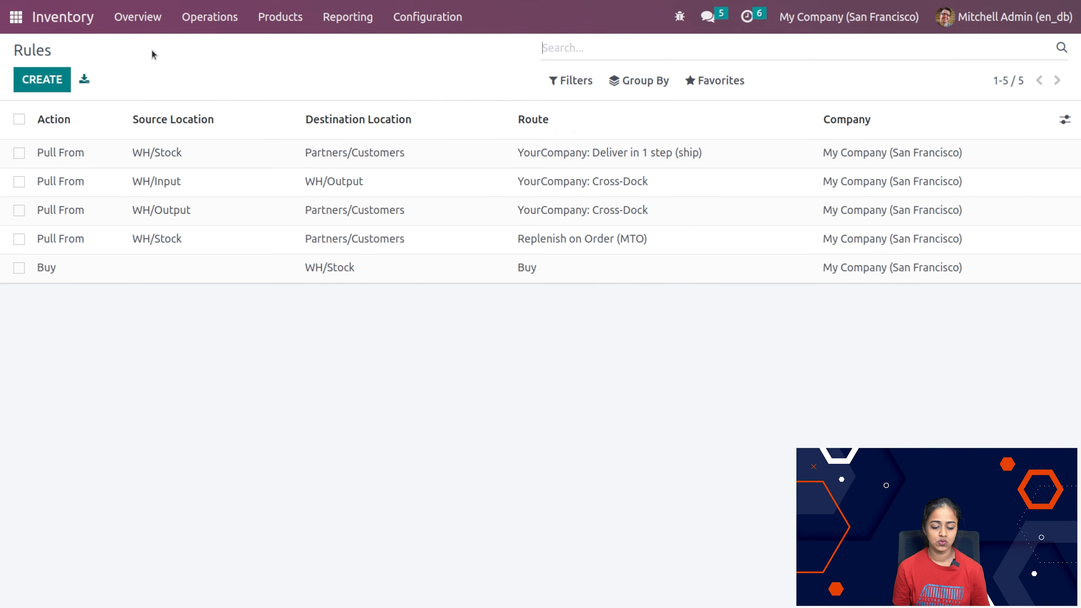
Step: Create a new operation type named receptions with Receipt as its type of operation
{"action": "left_click", "coordinate": [416, 18]}
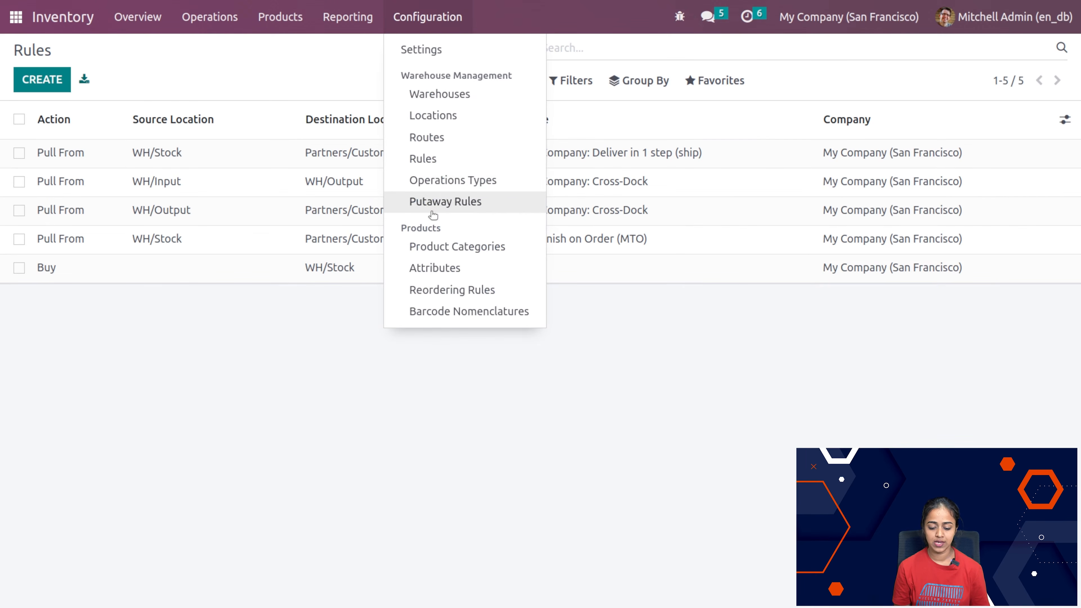
{"action": "left_click", "coordinate": [443, 184]}
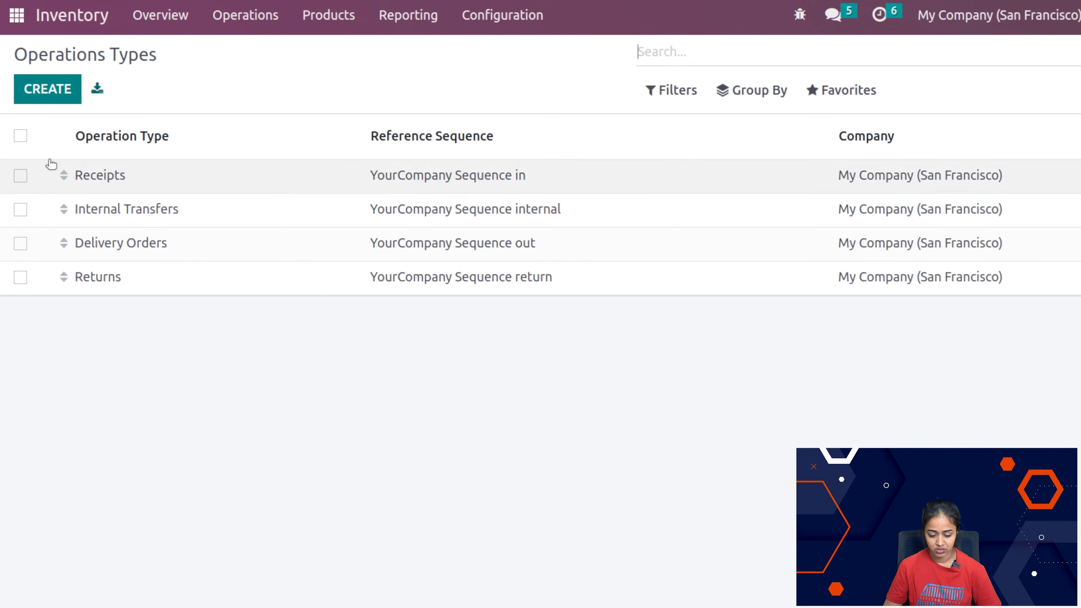
{"action": "left_click", "coordinate": [47, 89]}
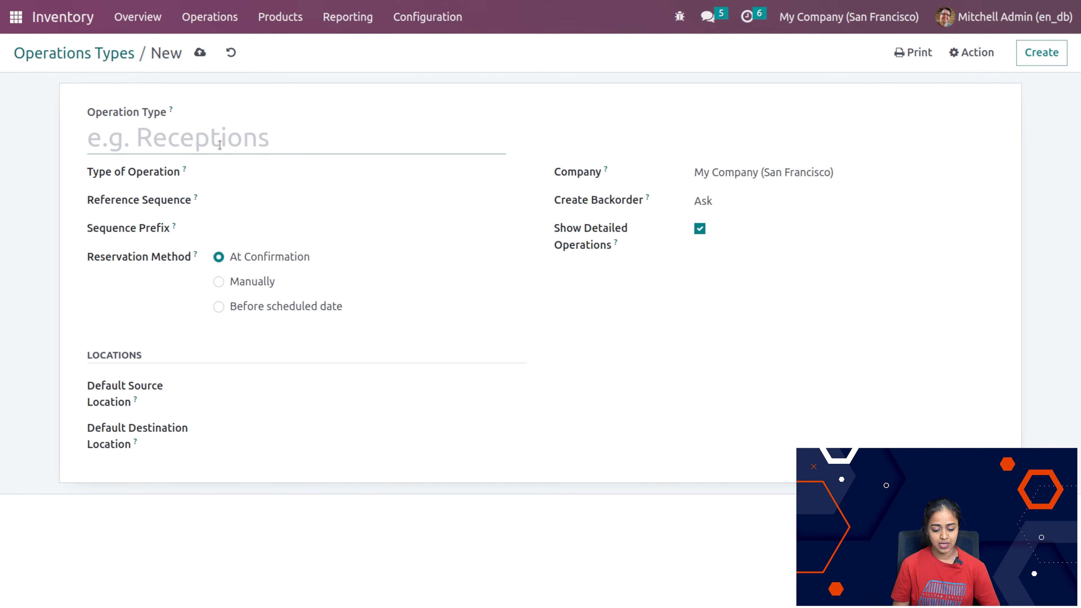
{"action": "type", "text": "receptions"}
{"action": "left_click", "coordinate": [234, 177]}
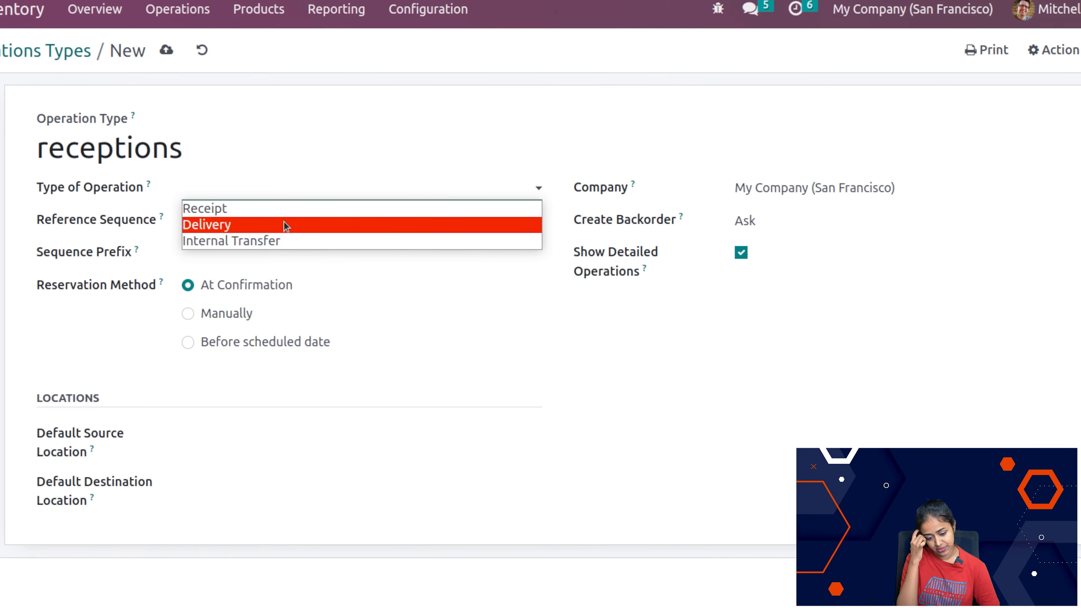
{"action": "left_click", "coordinate": [279, 208]}
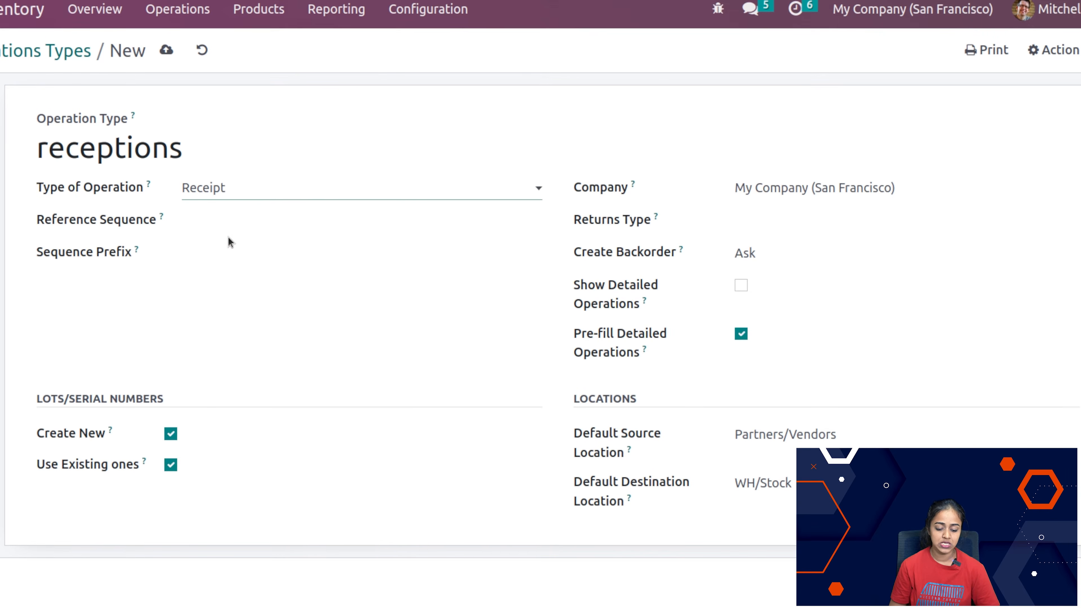
Step: Review the Reference Sequence, Sequence Prefix and Returns Type fields of the receptions operation type without filling them in
{"action": "left_click", "coordinate": [231, 222]}
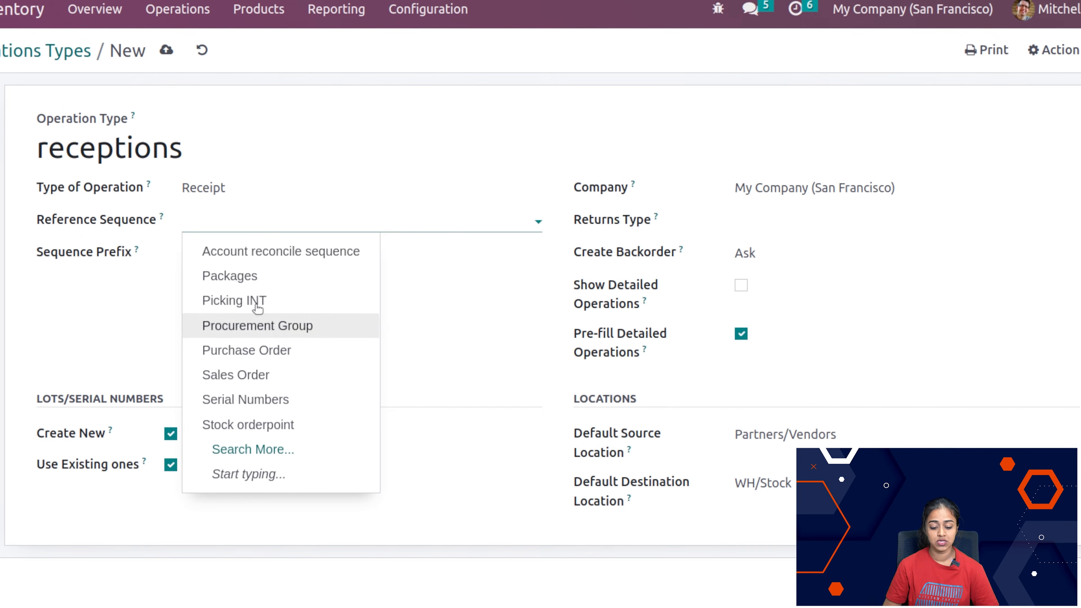
{"action": "left_click", "coordinate": [138, 271]}
{"action": "left_click", "coordinate": [244, 253]}
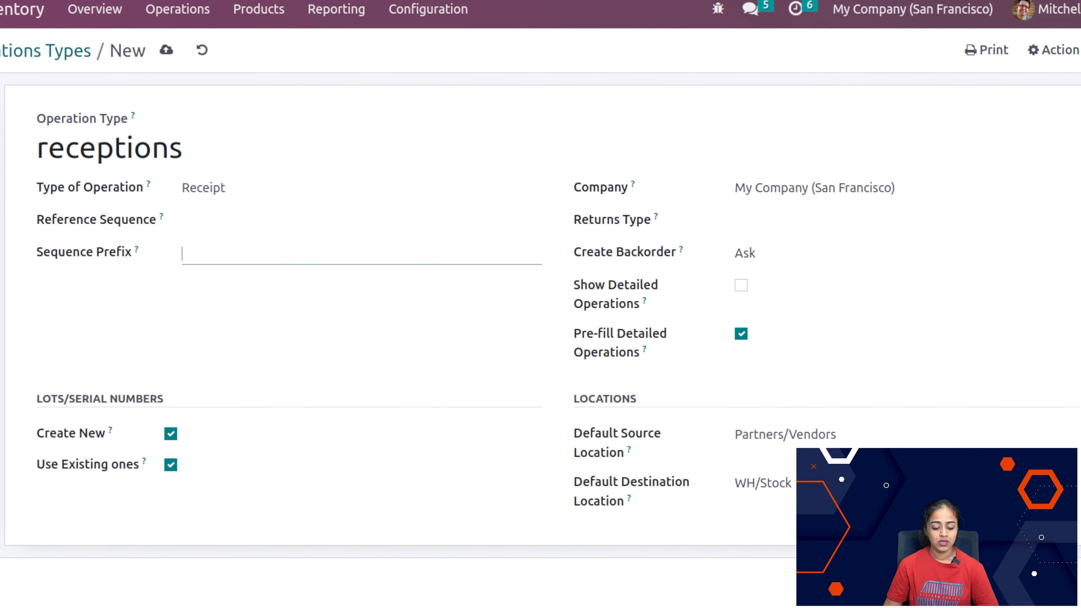
{"action": "left_click", "coordinate": [783, 221]}
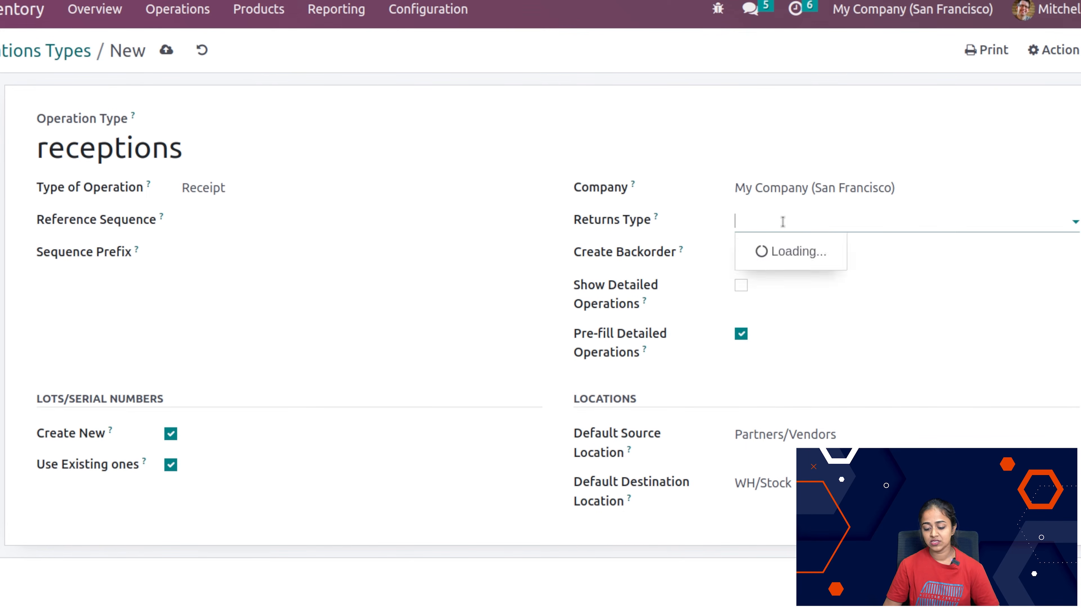
{"action": "left_click", "coordinate": [1024, 308]}
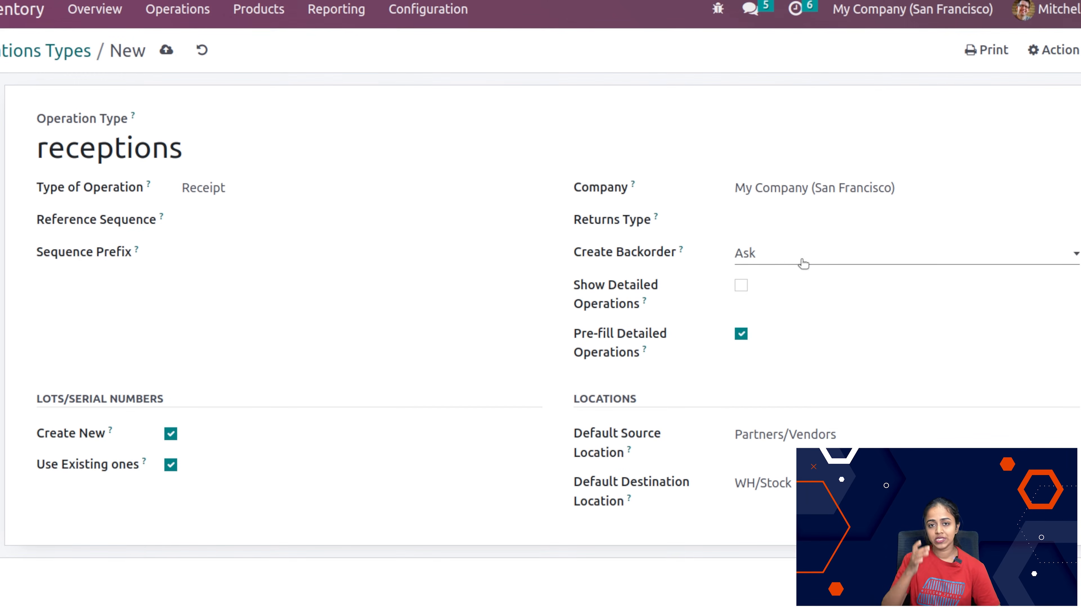
Step: Keep Create Backorder on Ask and enable Show Detailed Operations for the receptions operation type
{"action": "left_click", "coordinate": [803, 264]}
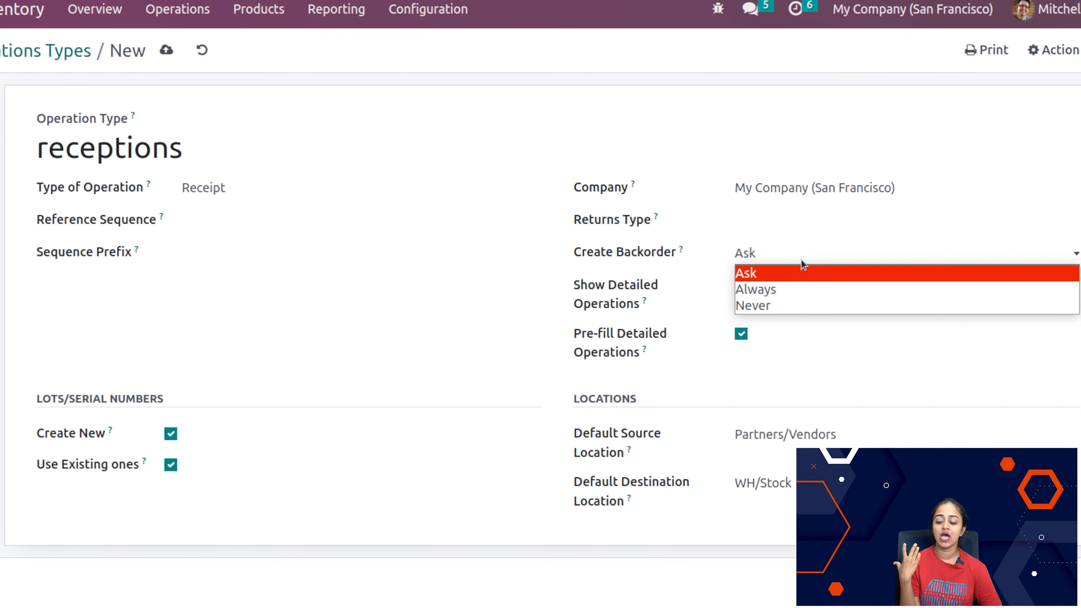
{"action": "left_click", "coordinate": [802, 262]}
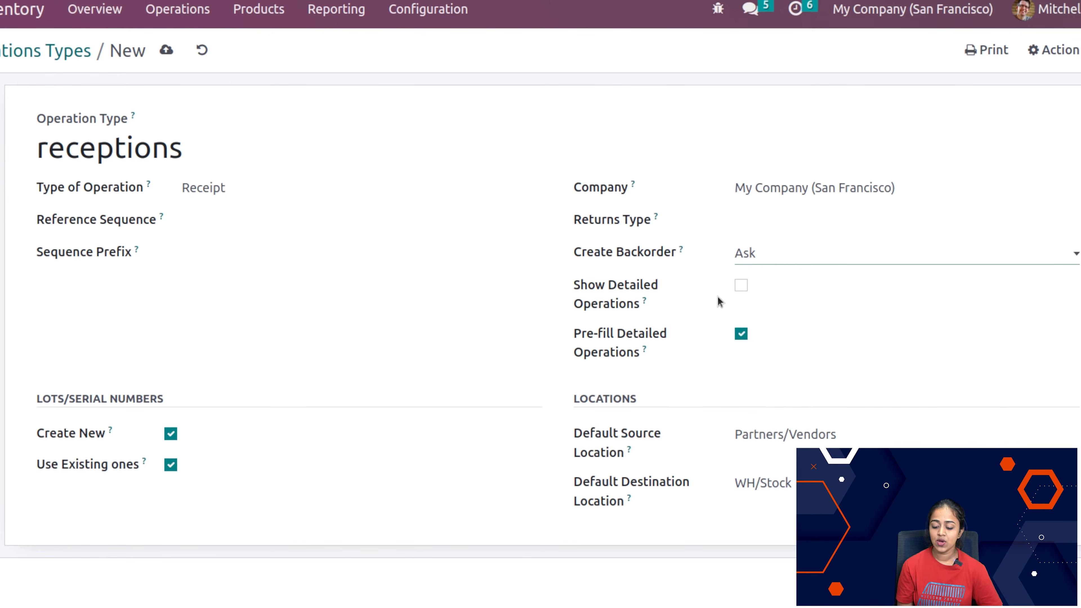
{"action": "left_click", "coordinate": [740, 290]}
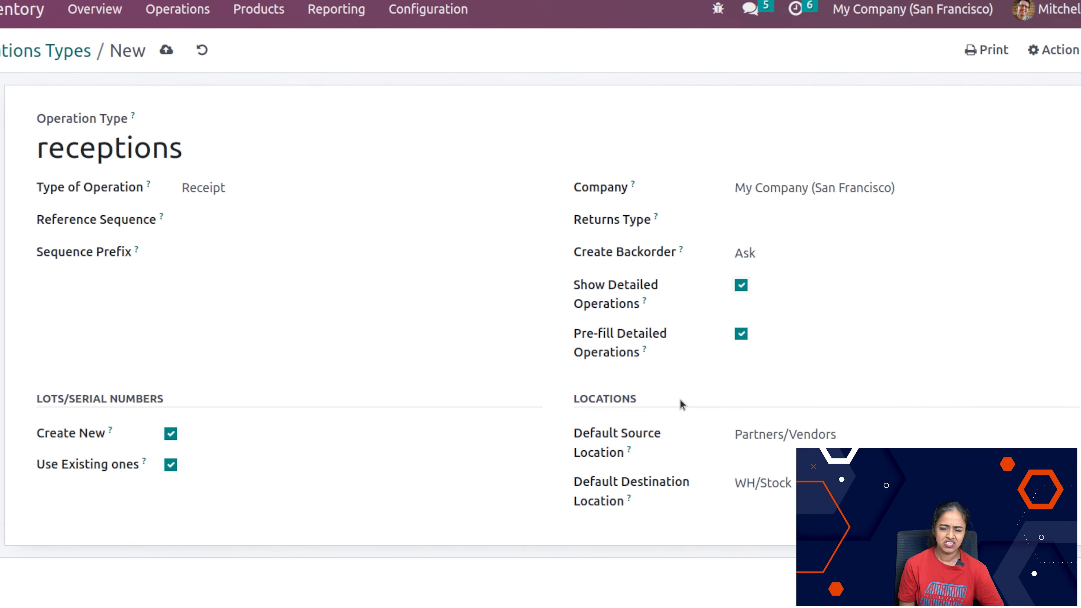
{"action": "mouse_move", "coordinate": [645, 352]}
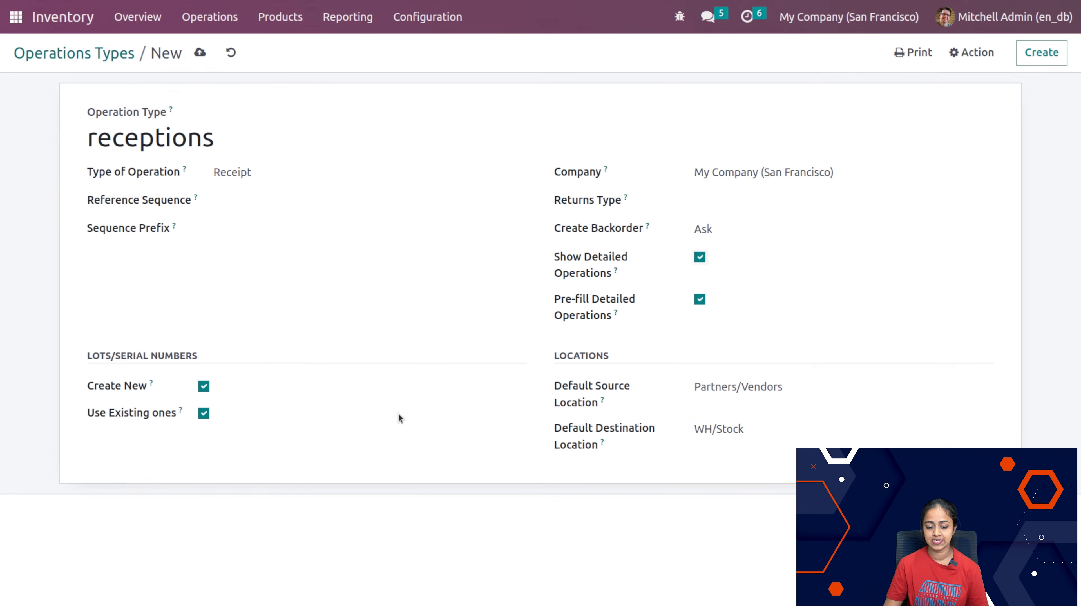
Step: Set the sequence prefix to RE, save the receptions operation type and return to the Operations Types list
{"action": "left_click", "coordinate": [199, 54]}
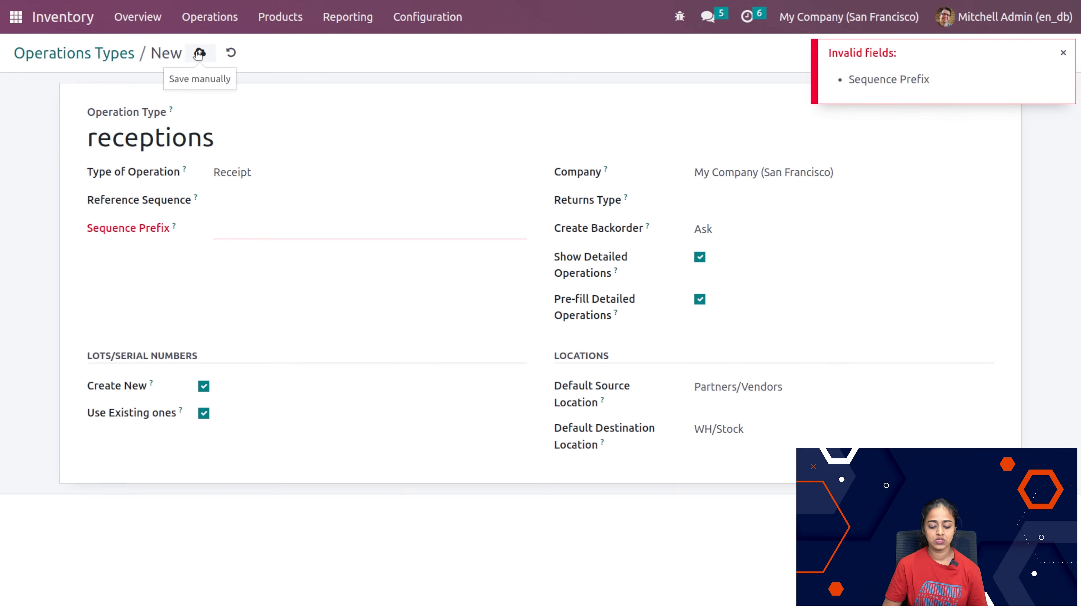
{"action": "left_click", "coordinate": [273, 230]}
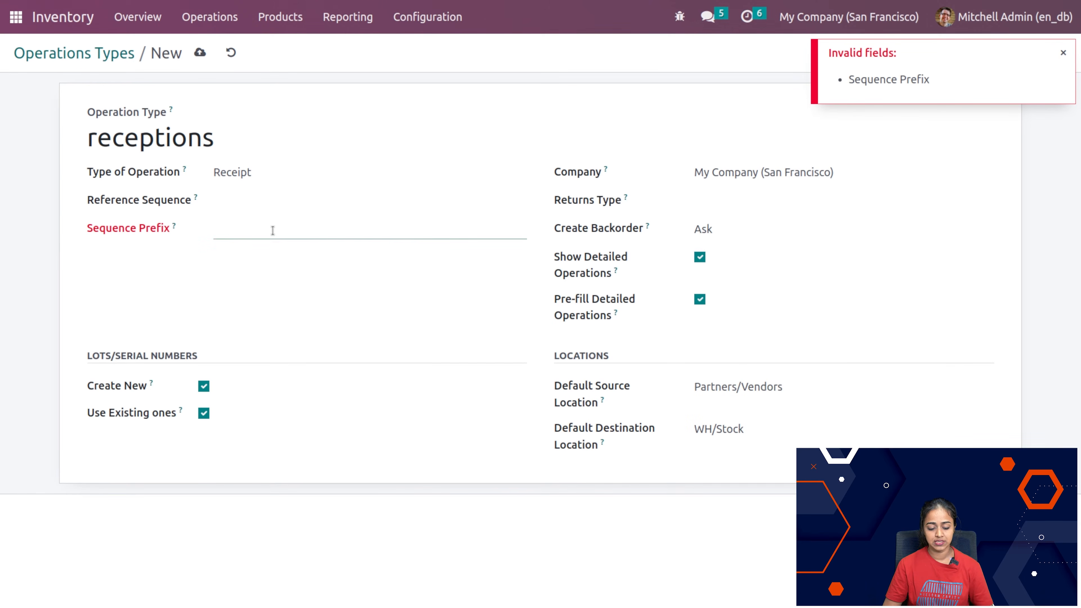
{"action": "type", "text": "RE"}
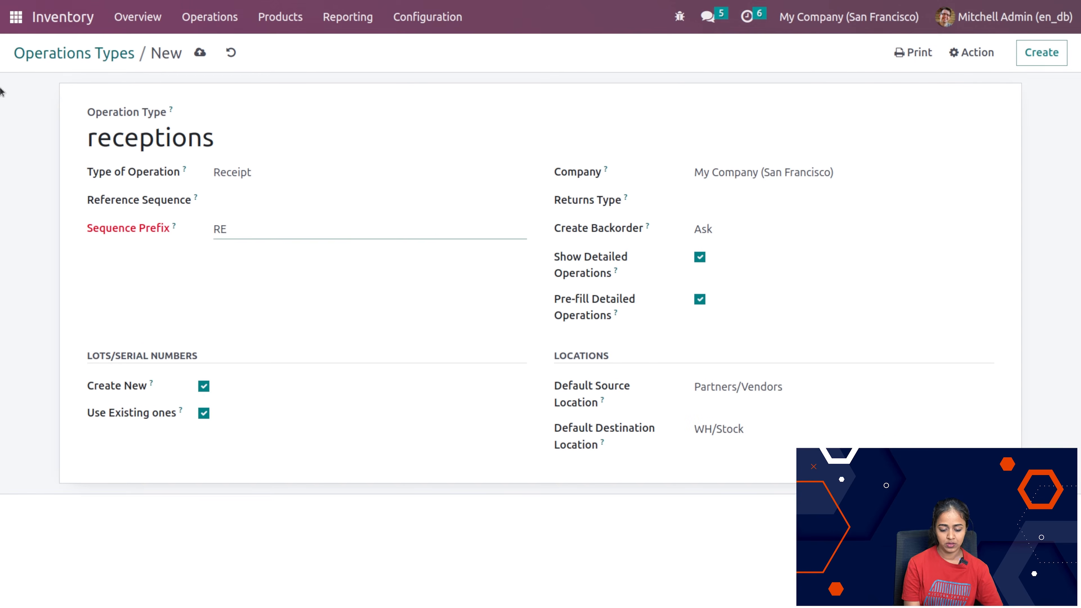
{"action": "left_click", "coordinate": [200, 52]}
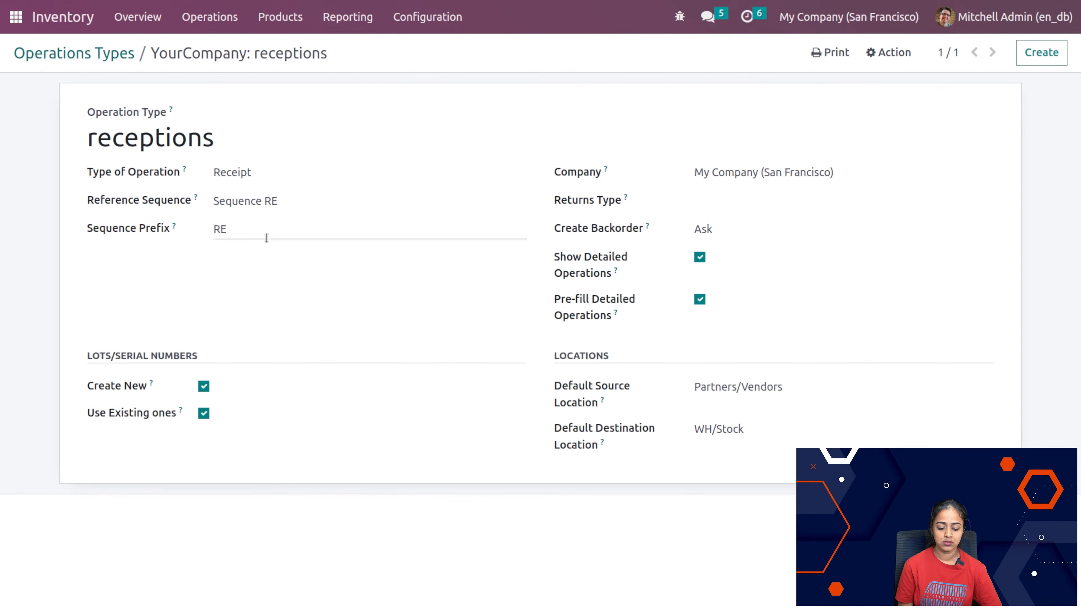
{"action": "left_click", "coordinate": [106, 55]}
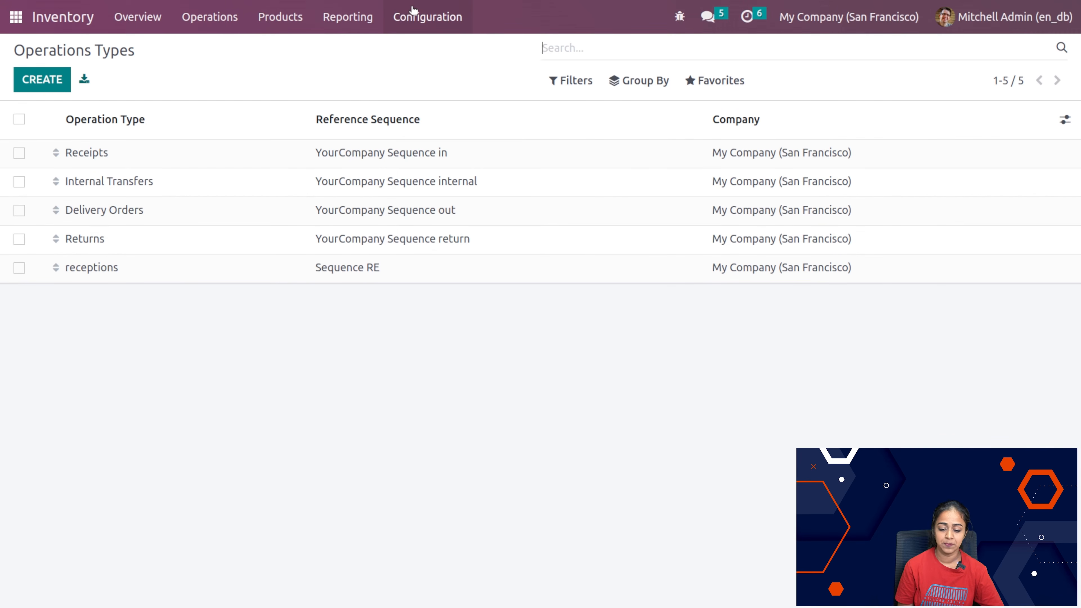
Step: Open the Putaway Rules configuration list
{"action": "left_click", "coordinate": [413, 13]}
{"action": "left_click", "coordinate": [439, 203]}
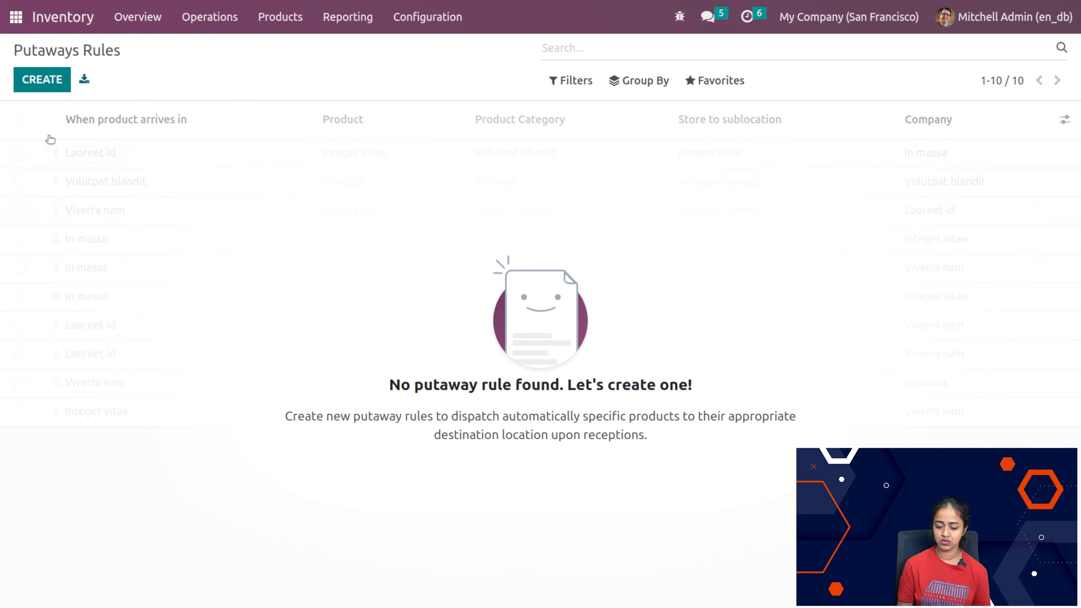
Step: Create a putaway rule that stores the Corner Desk Right Sit product arriving in WH/Stock to the WH/Stock sublocation
{"action": "left_click", "coordinate": [50, 82]}
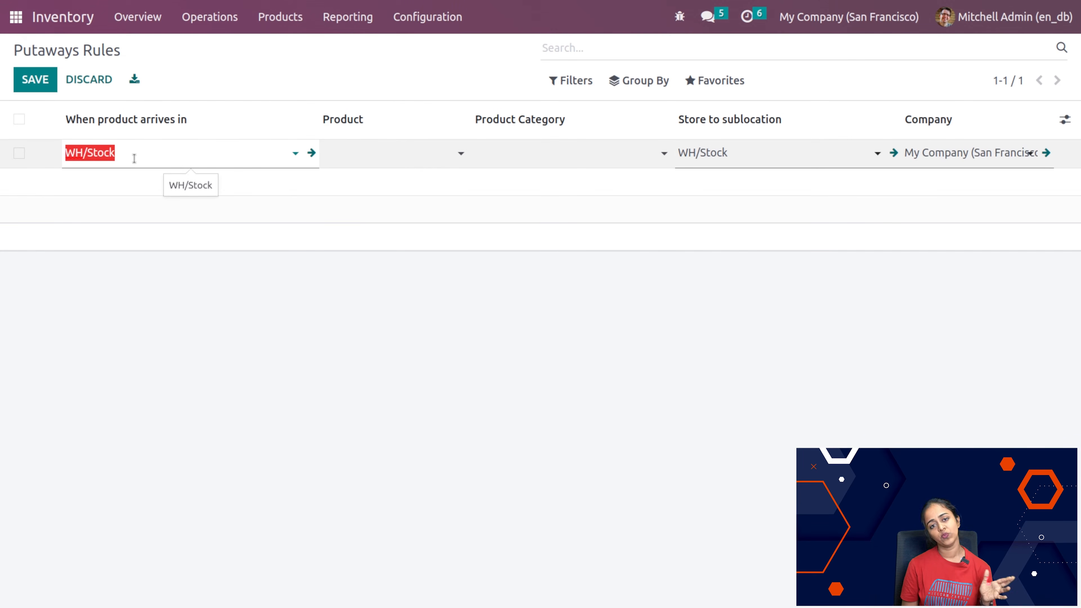
{"action": "left_click", "coordinate": [393, 154]}
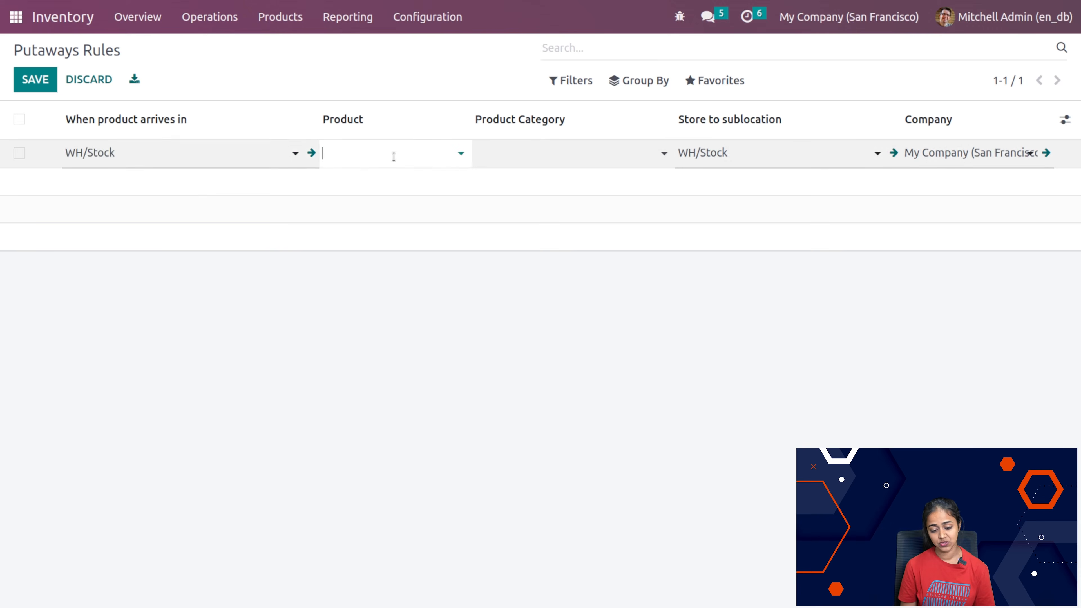
{"action": "left_click", "coordinate": [429, 220]}
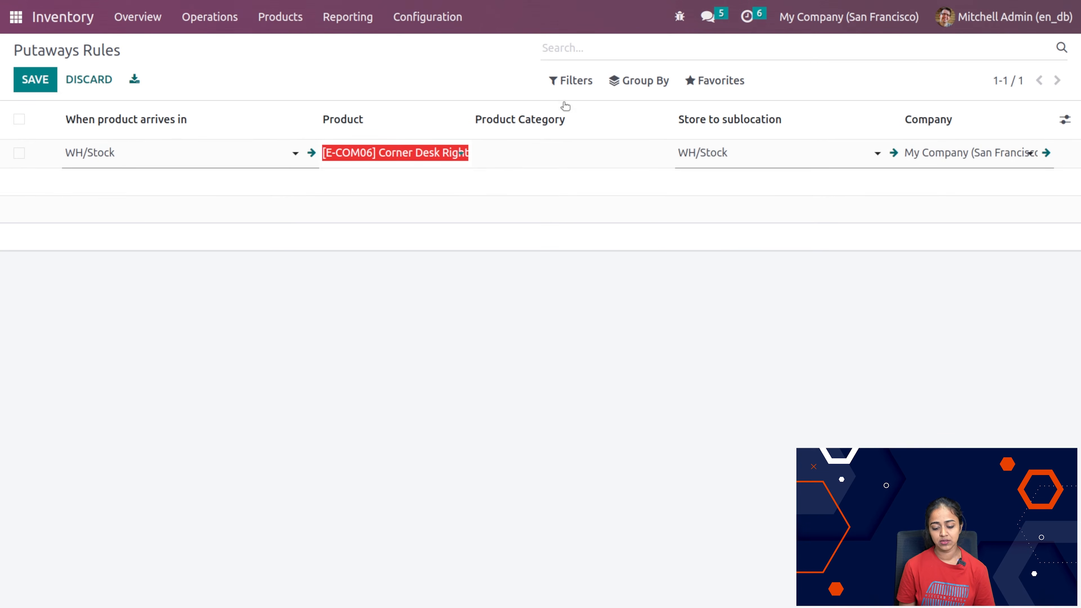
{"action": "key", "text": "Tab"}
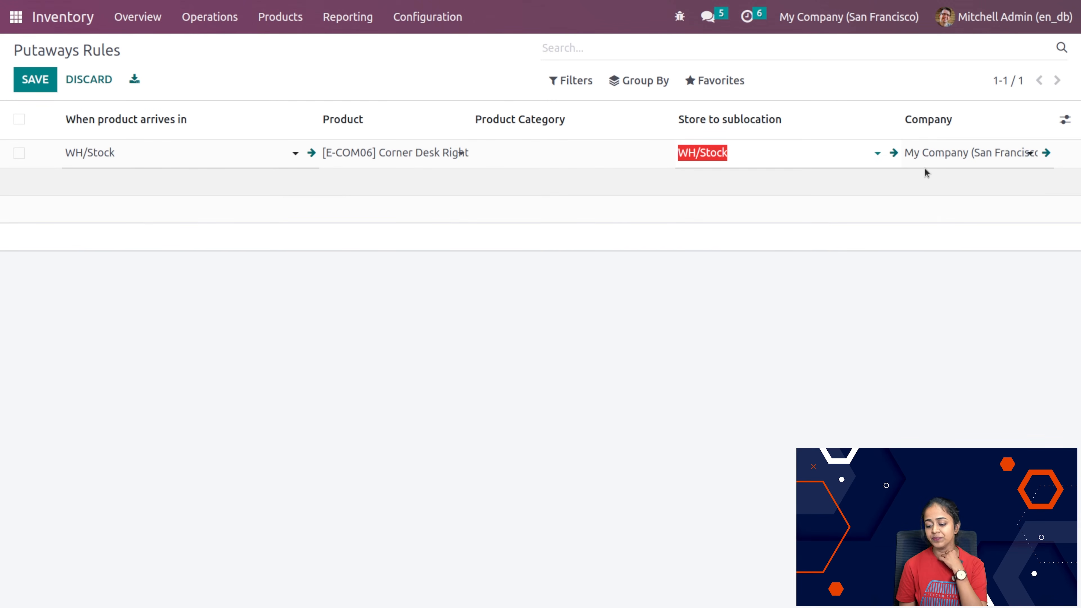
{"action": "left_click", "coordinate": [753, 372]}
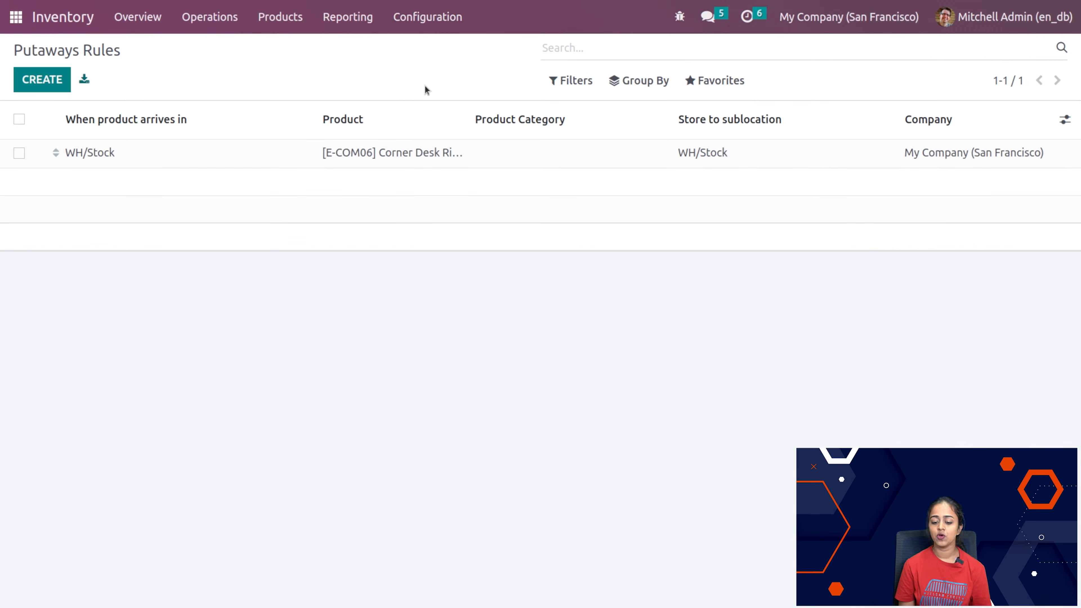
Step: Review the Product Categories list and the Product Category choices on a new product form, leaving the form without creating a product
{"action": "left_click", "coordinate": [436, 30]}
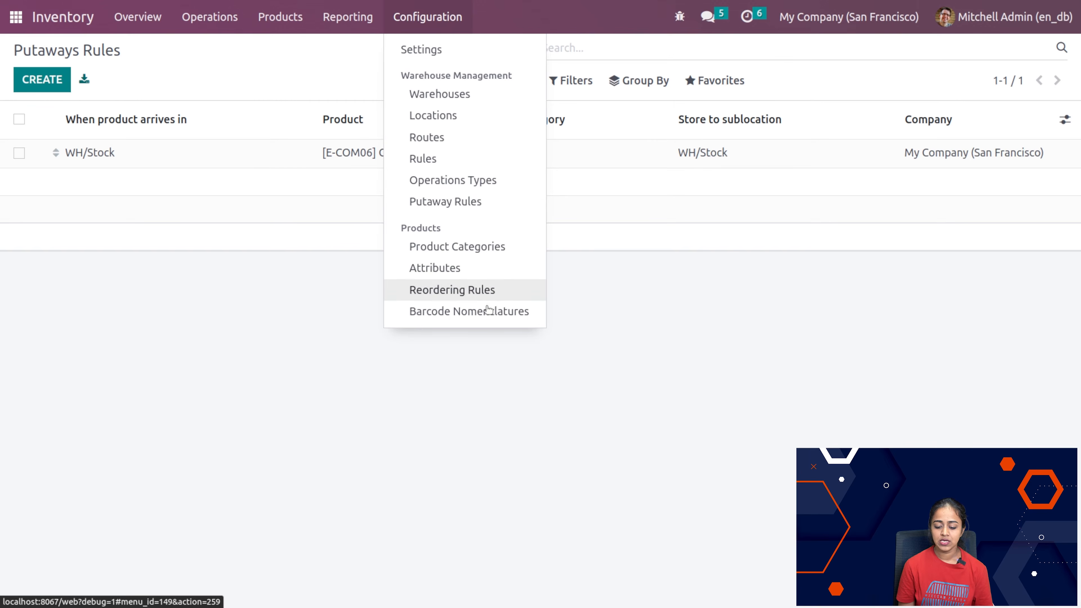
{"action": "left_click", "coordinate": [458, 244]}
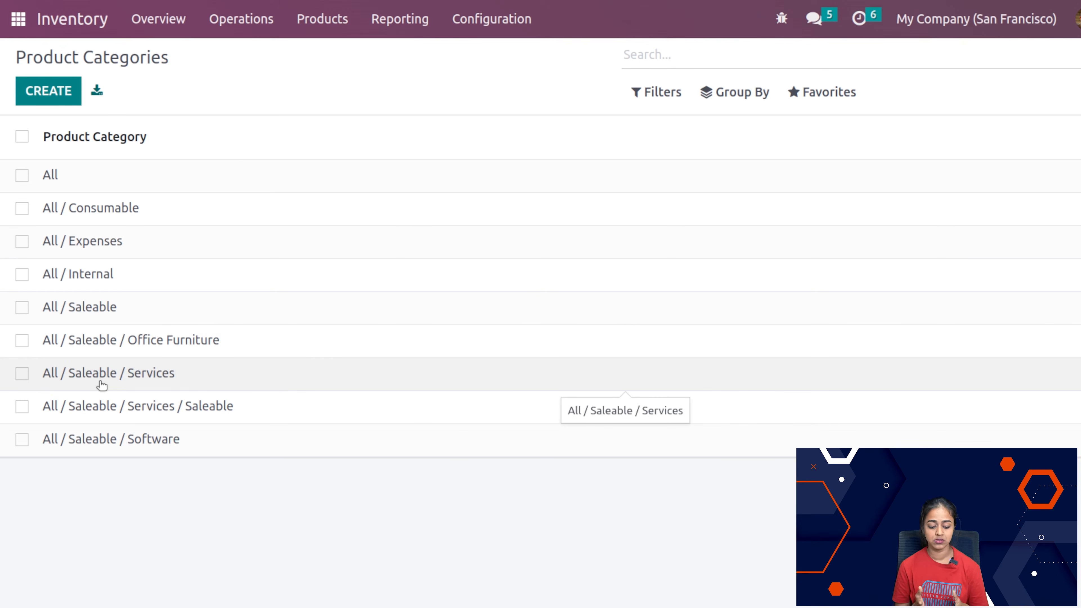
{"action": "left_click", "coordinate": [279, 26]}
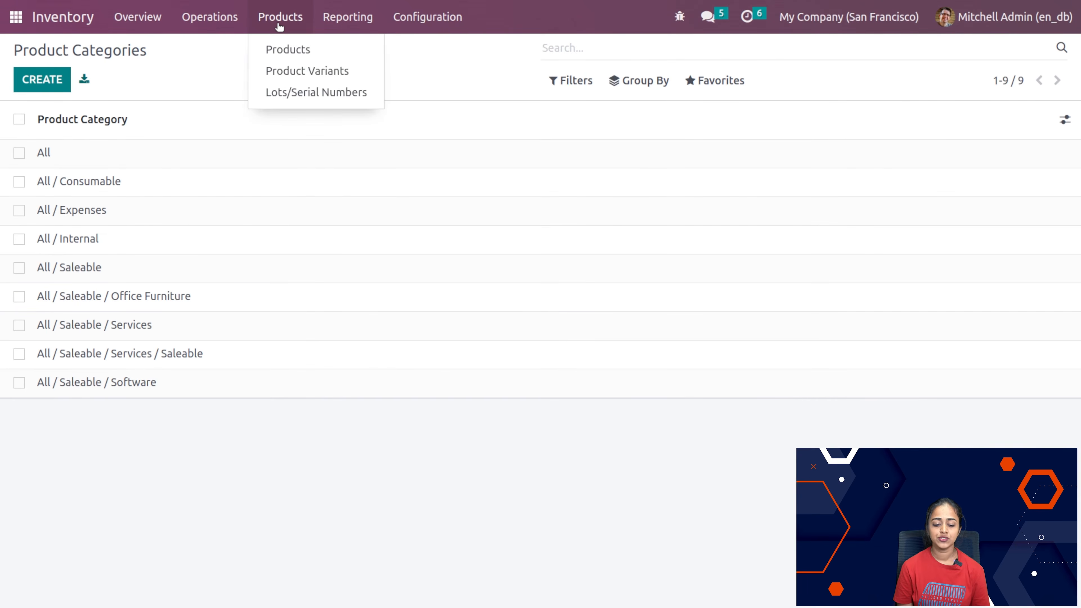
{"action": "left_click", "coordinate": [278, 48]}
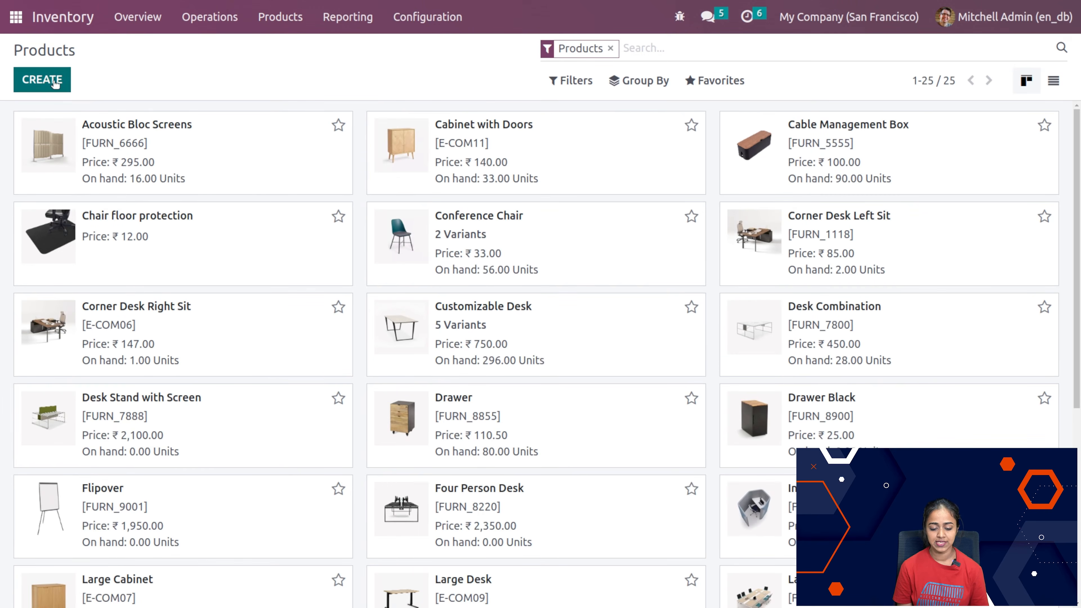
{"action": "left_click", "coordinate": [46, 82]}
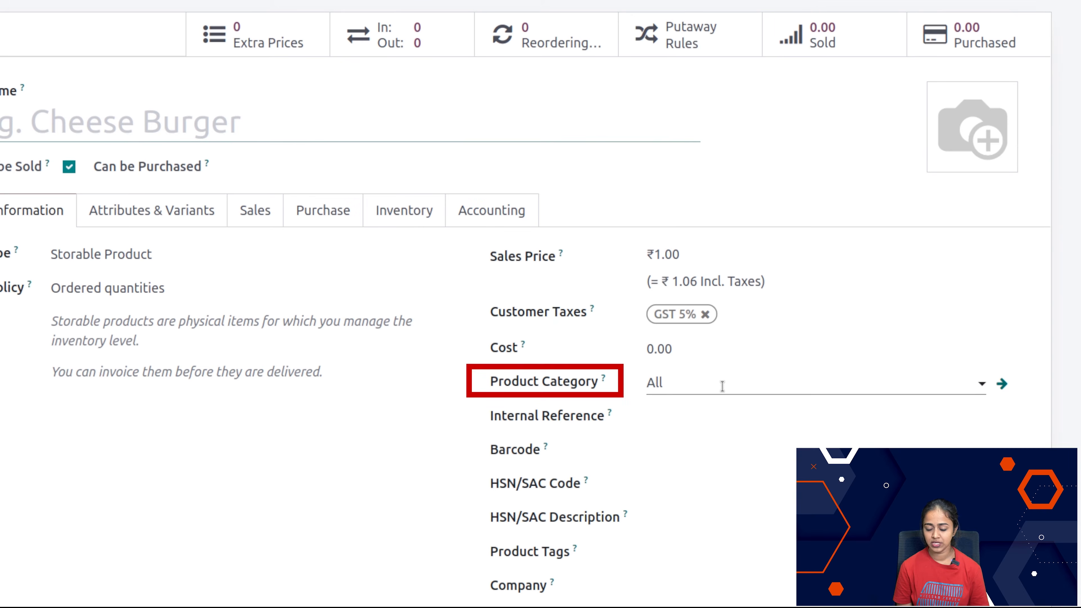
{"action": "left_click", "coordinate": [722, 386]}
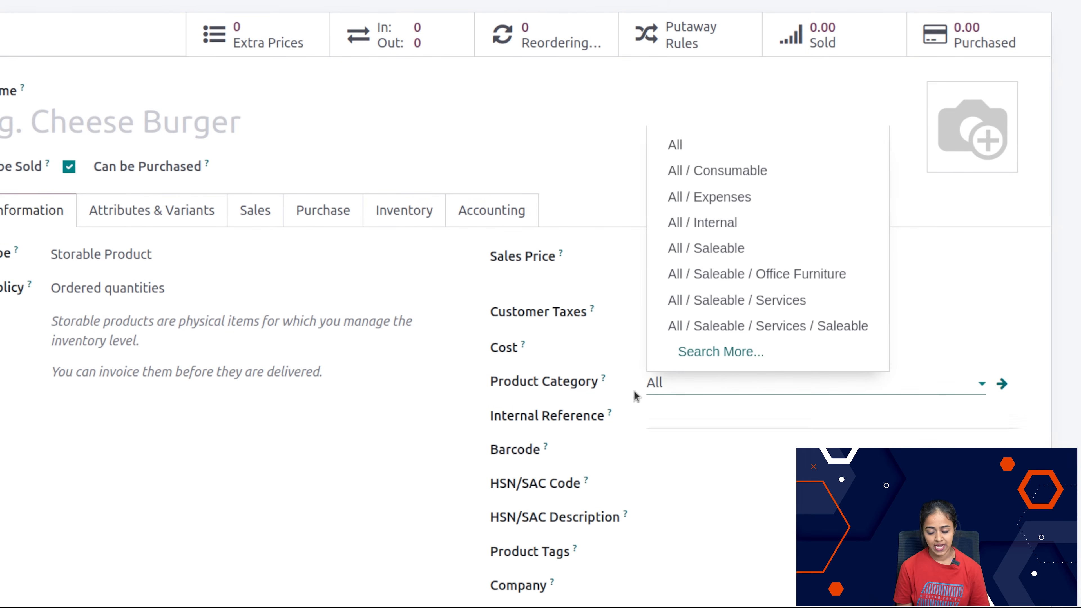
{"action": "left_click", "coordinate": [565, 183]}
{"action": "left_click", "coordinate": [172, 52]}
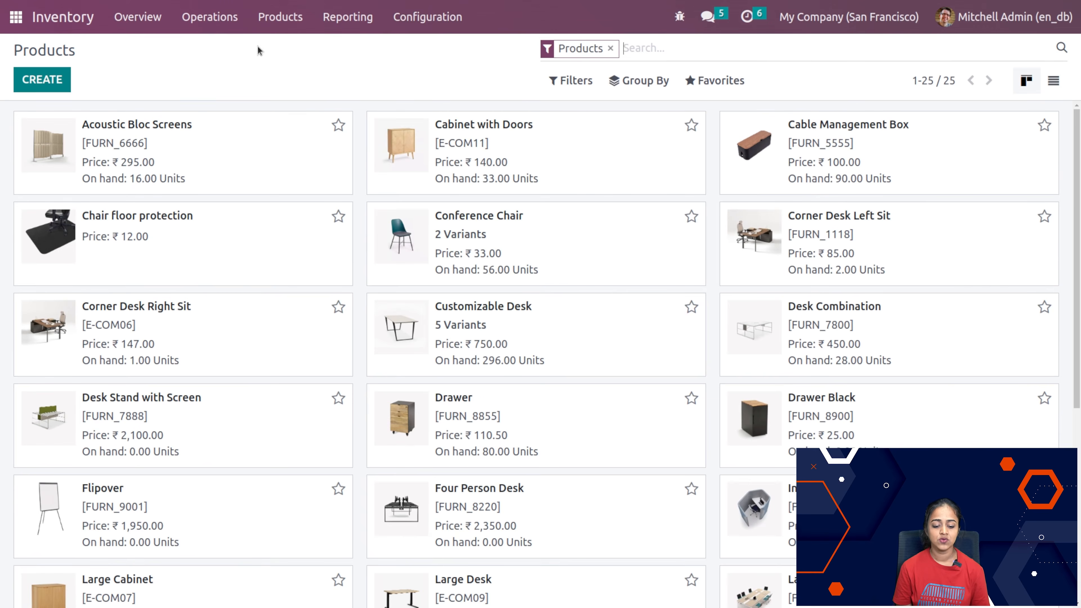
Step: Create and save a product attribute named size with the Variants Creation Mode set to Dynamically
{"action": "left_click", "coordinate": [429, 18]}
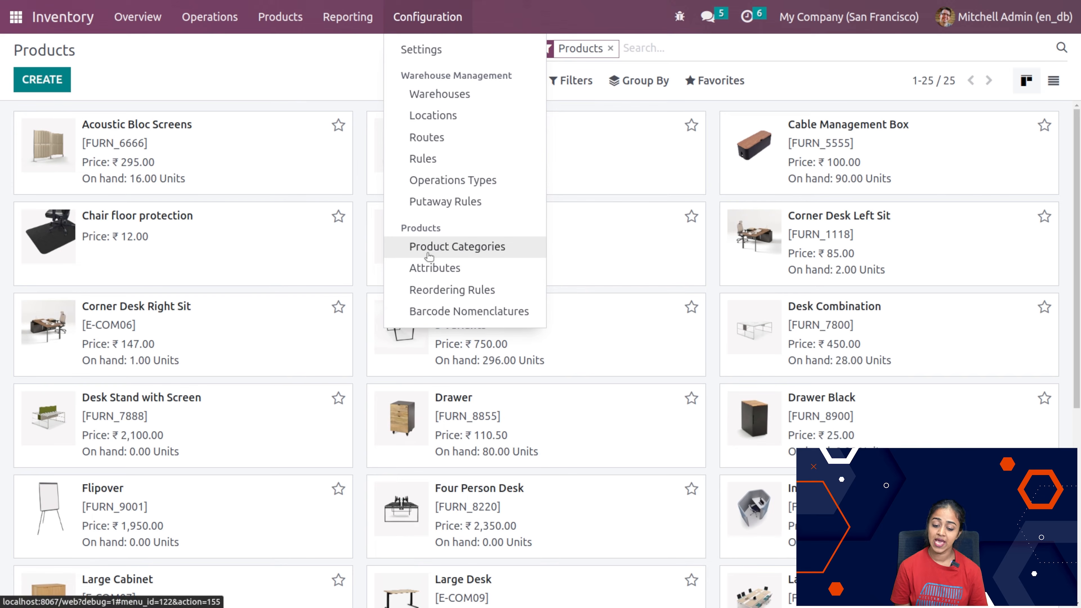
{"action": "left_click", "coordinate": [432, 272]}
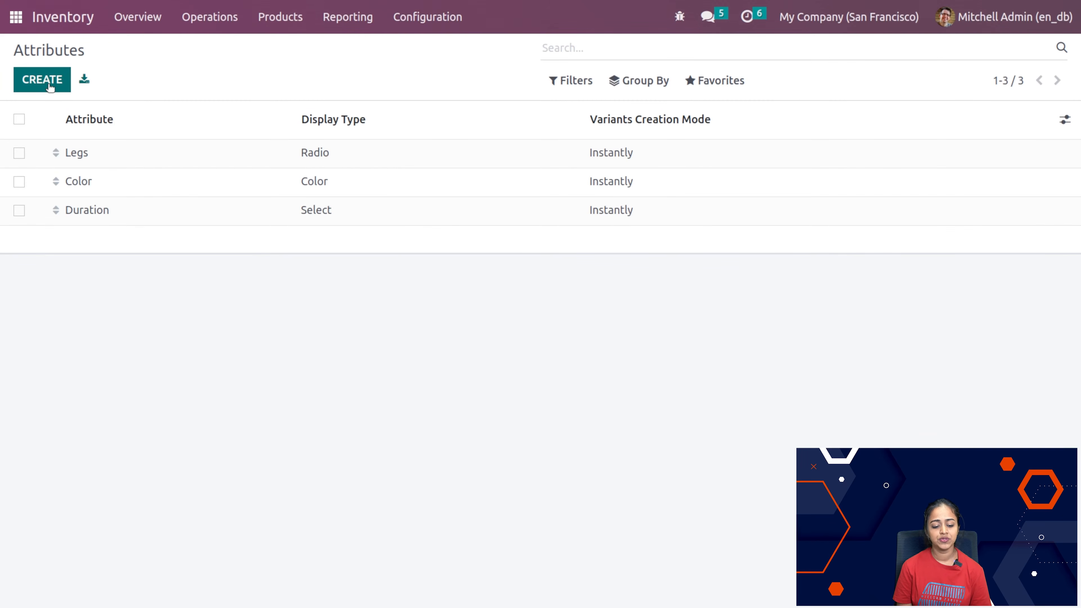
{"action": "left_click", "coordinate": [50, 86]}
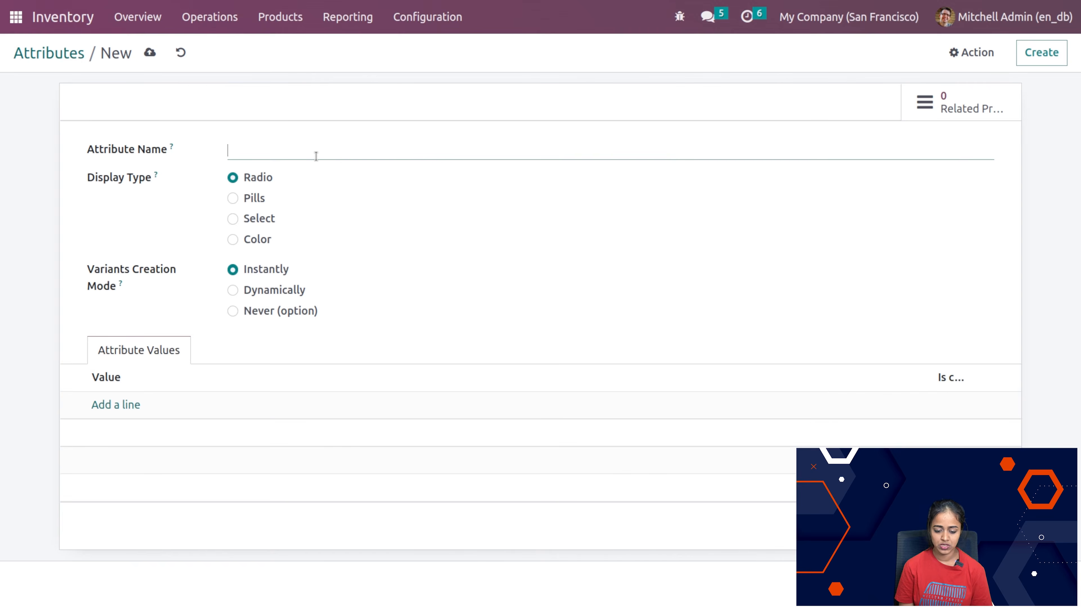
{"action": "type", "text": "size"}
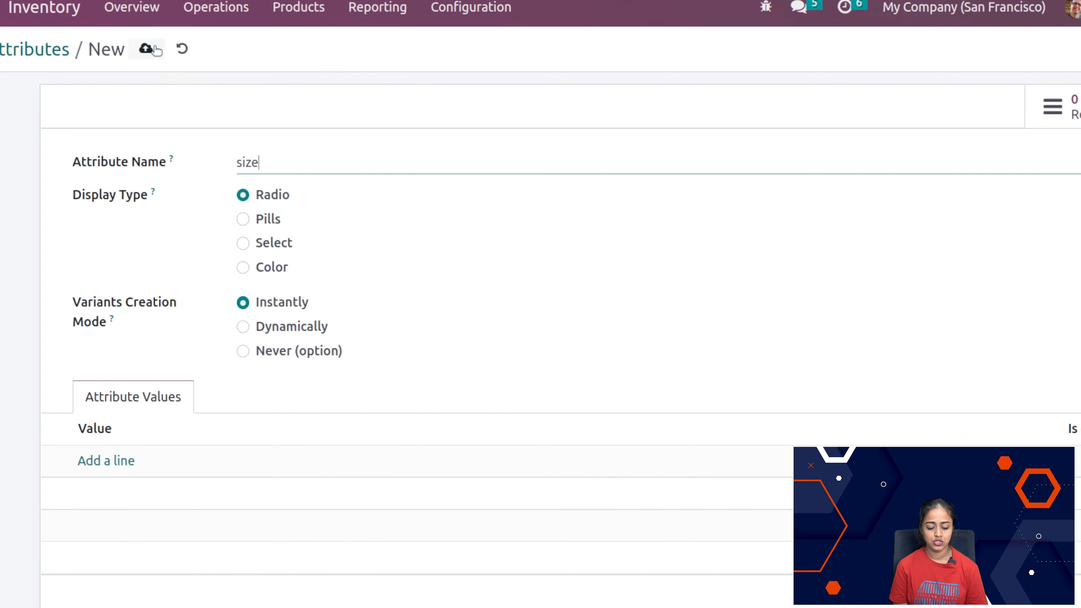
{"action": "left_click", "coordinate": [242, 327]}
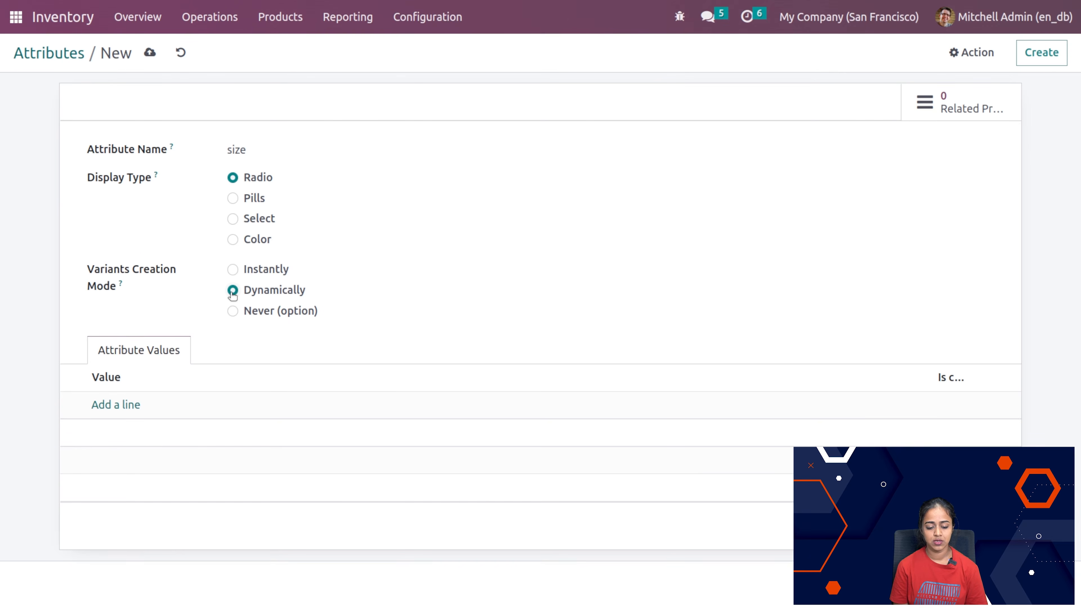
{"action": "left_click", "coordinate": [149, 54]}
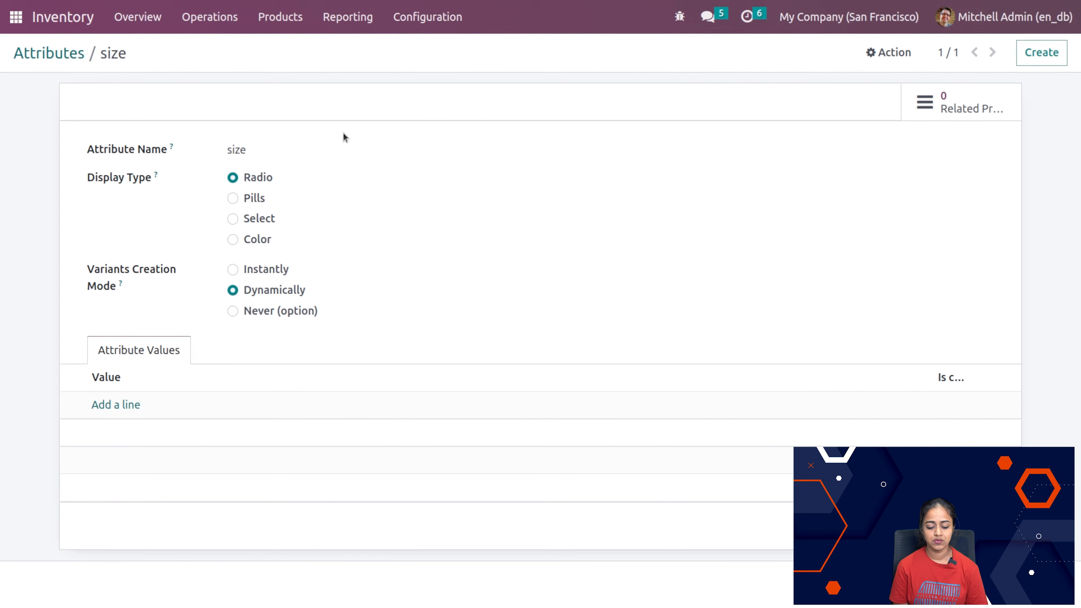
Step: Add the values M, L, XL and S to the size attribute
{"action": "left_click", "coordinate": [121, 405]}
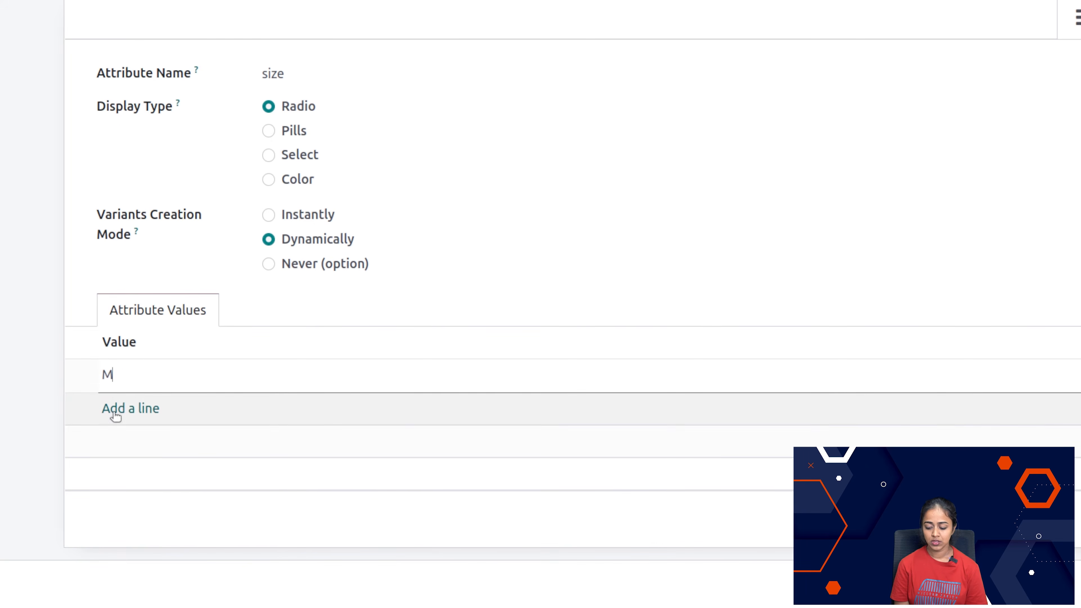
{"action": "left_click", "coordinate": [1065, 283]}
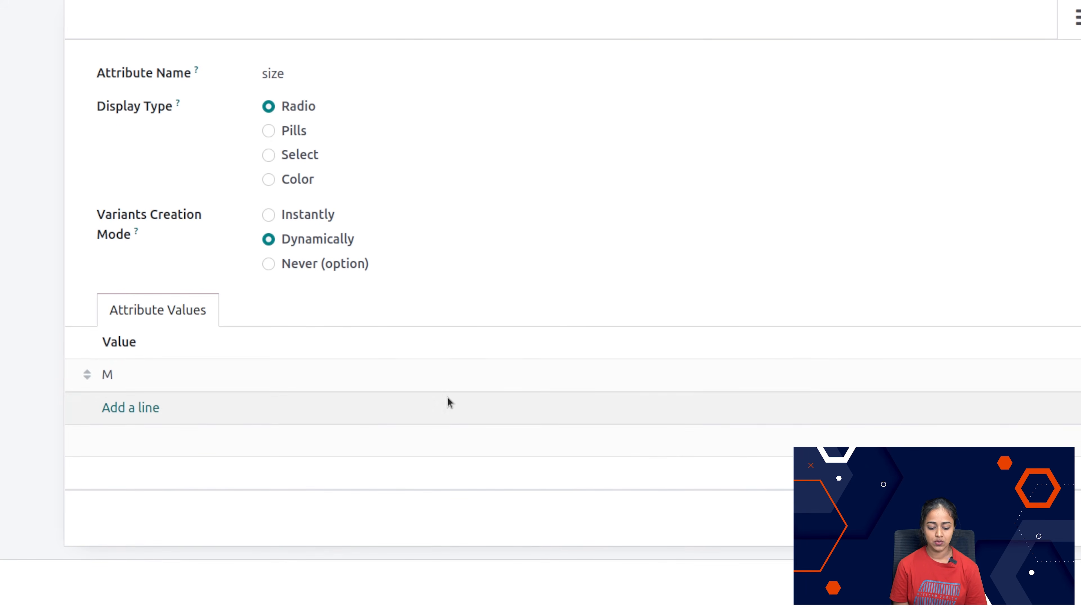
{"action": "left_click", "coordinate": [137, 411]}
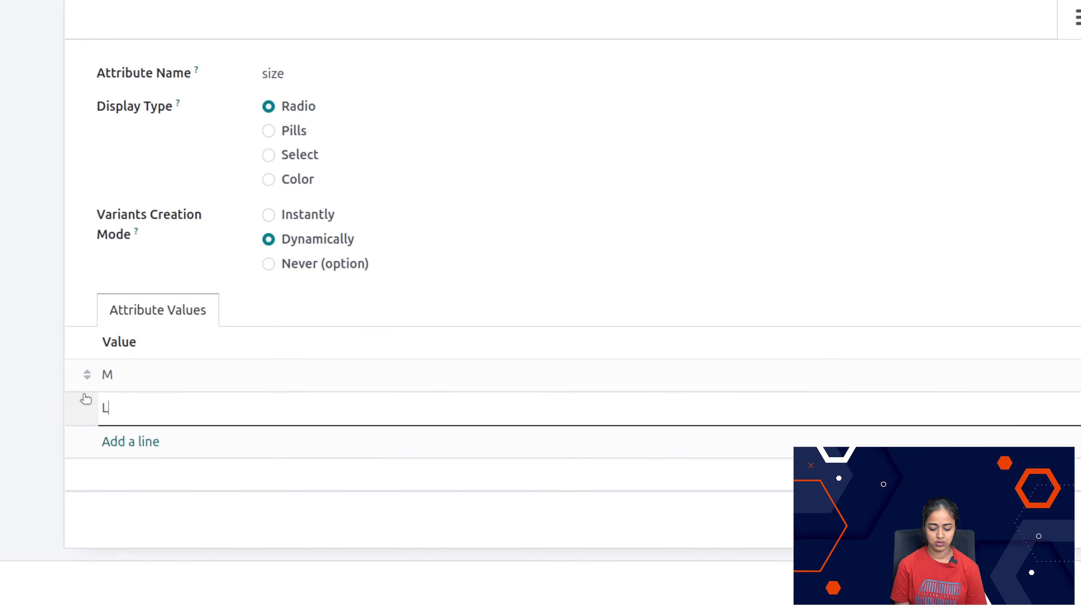
{"action": "left_click", "coordinate": [149, 444]}
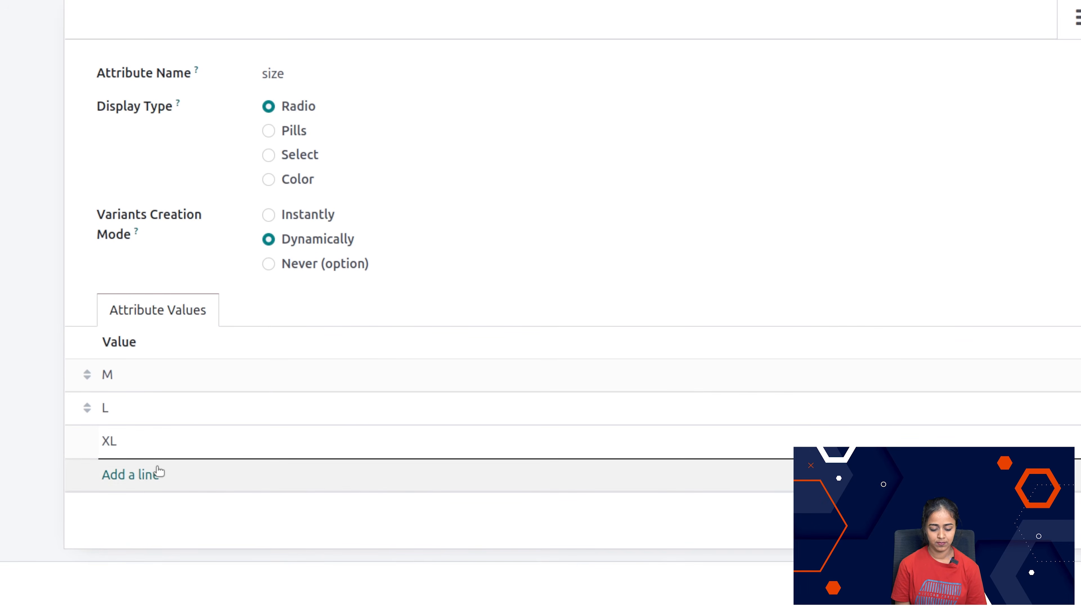
{"action": "left_click", "coordinate": [152, 474]}
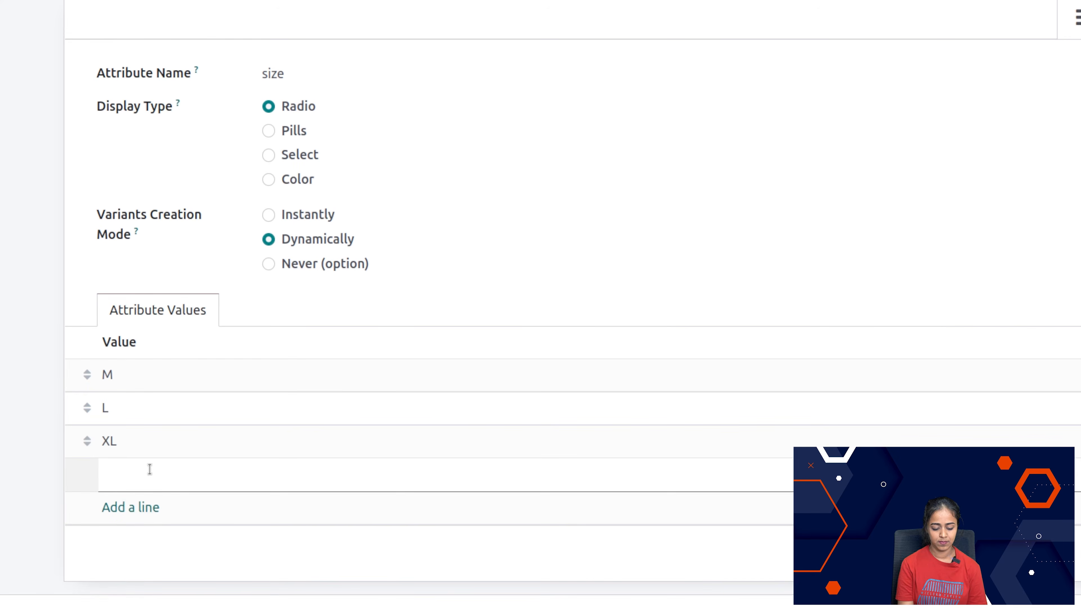
{"action": "left_click", "coordinate": [368, 261]}
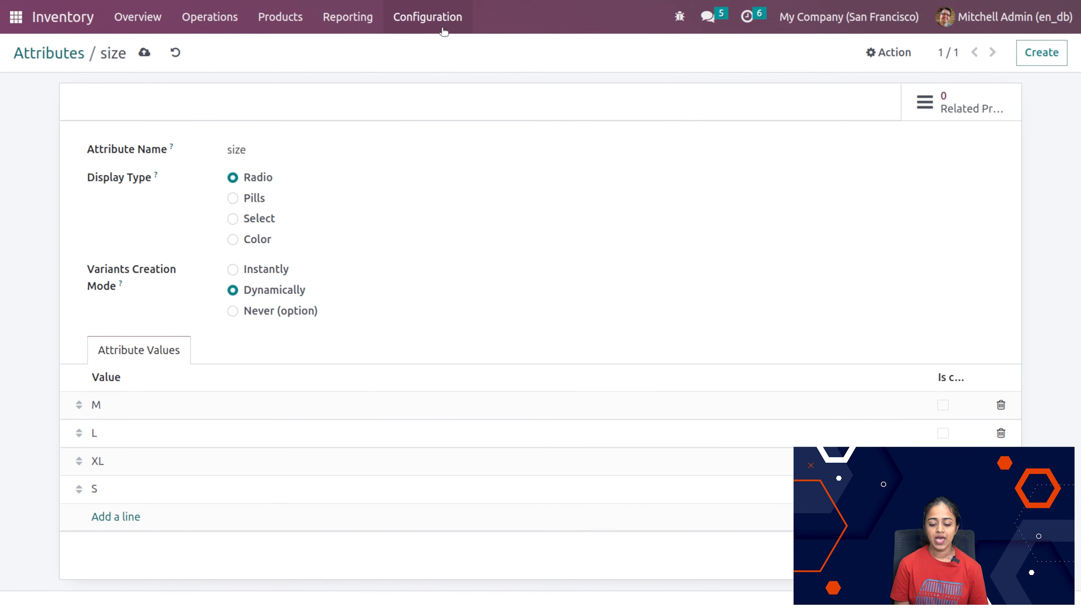
Step: Open the Reordering Rules list and check the Preferred Route options of the Office Lamp rule without choosing one
{"action": "left_click", "coordinate": [444, 31]}
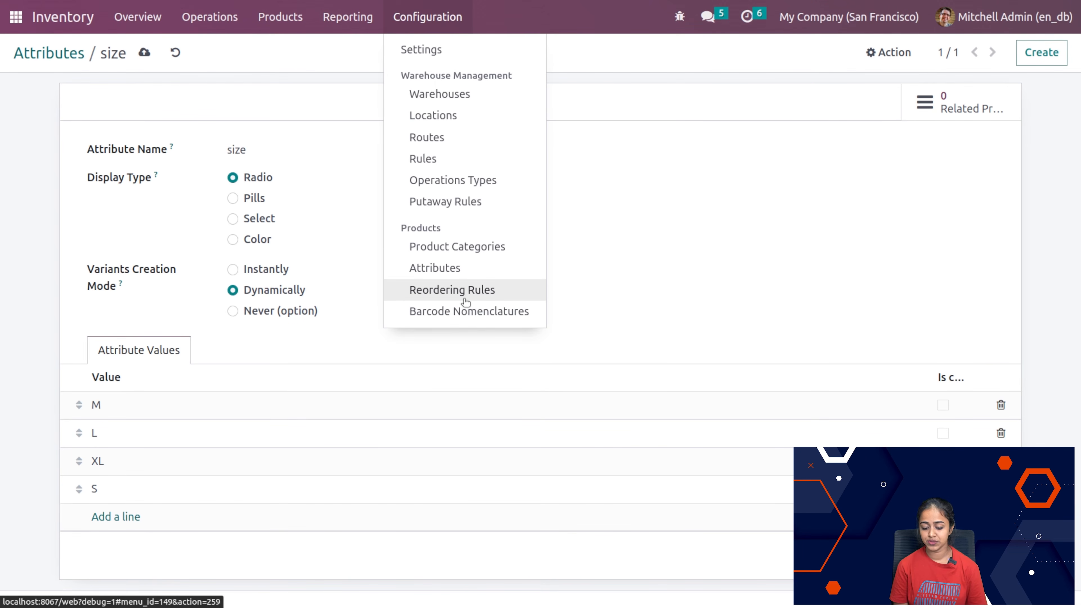
{"action": "left_click", "coordinate": [452, 290]}
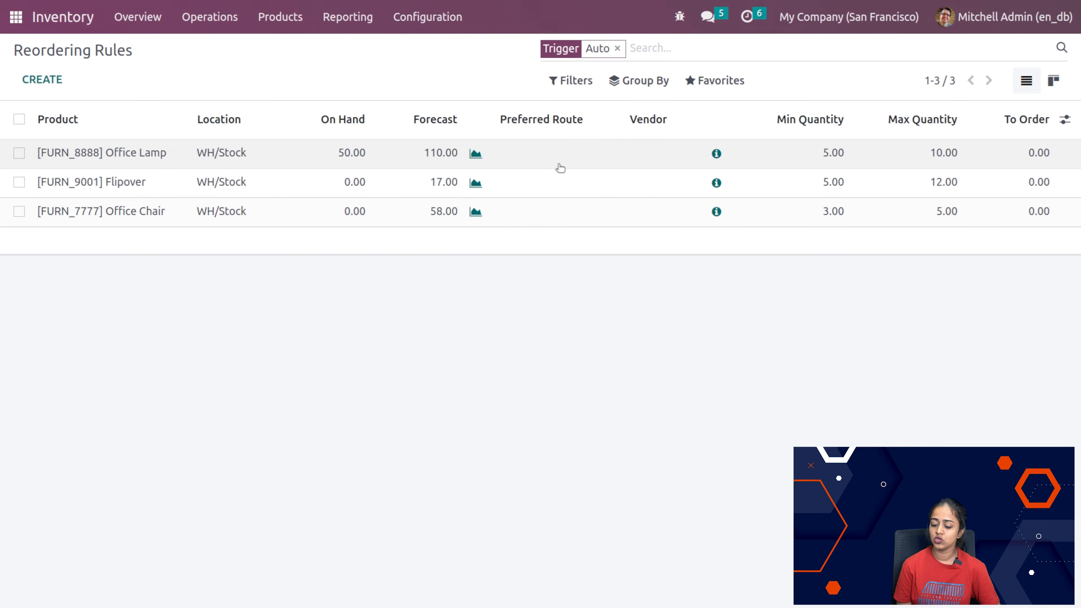
{"action": "left_click", "coordinate": [560, 164]}
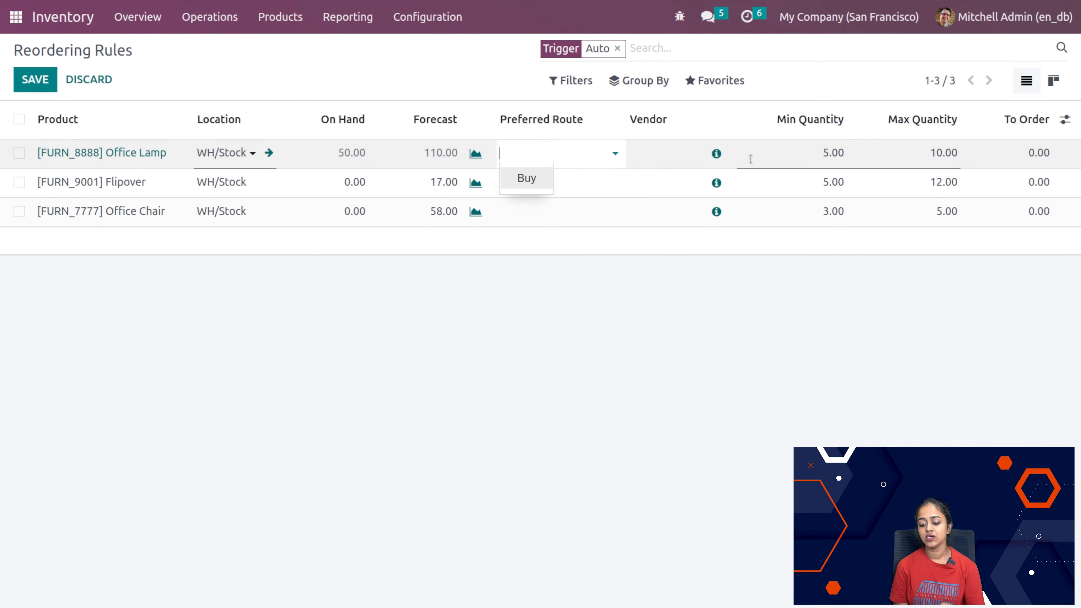
{"action": "left_click", "coordinate": [796, 408]}
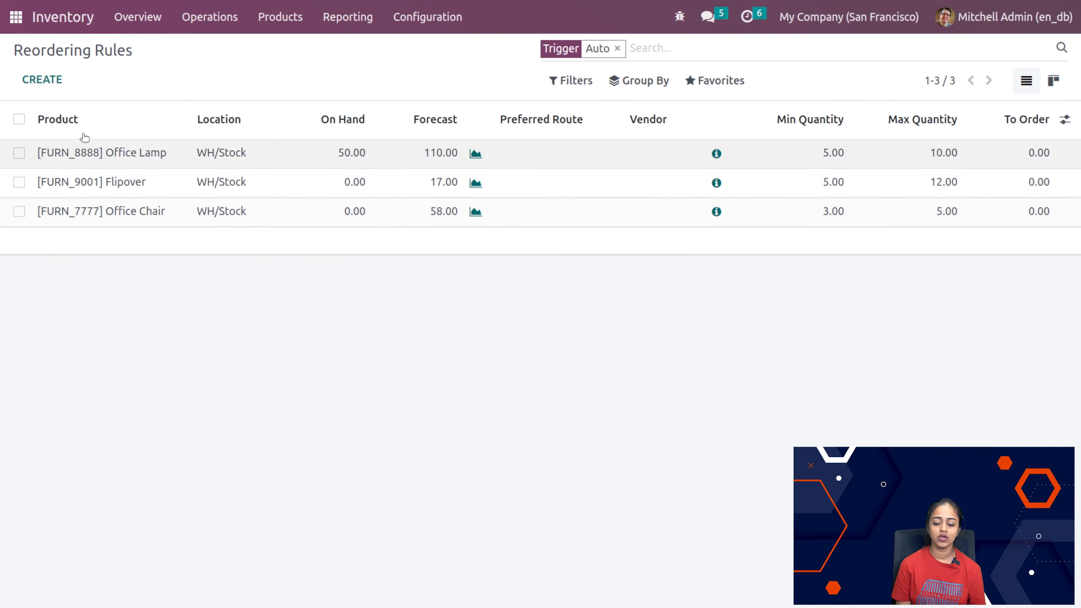
Step: Create a reordering rule for the Pedal Bin product, keeping WH/Stock as its location
{"action": "left_click", "coordinate": [60, 88]}
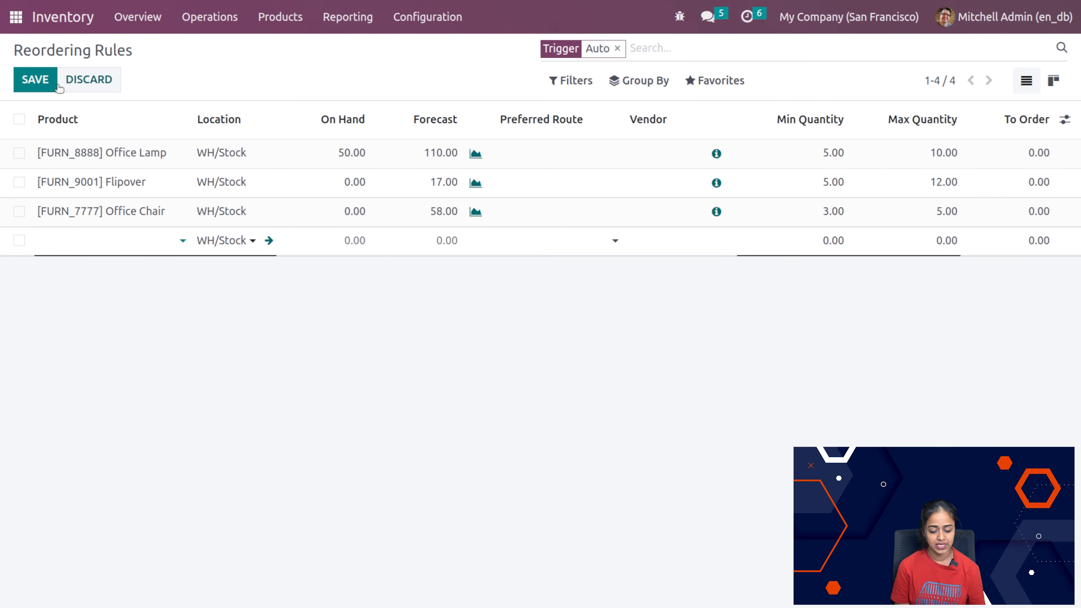
{"action": "left_click", "coordinate": [104, 249]}
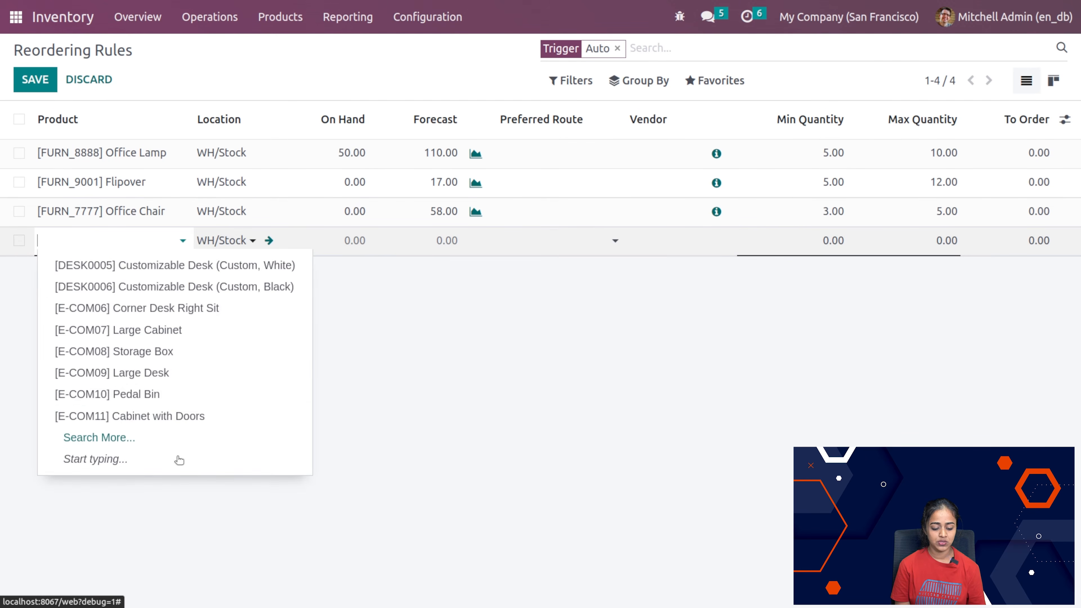
{"action": "left_click", "coordinate": [149, 394]}
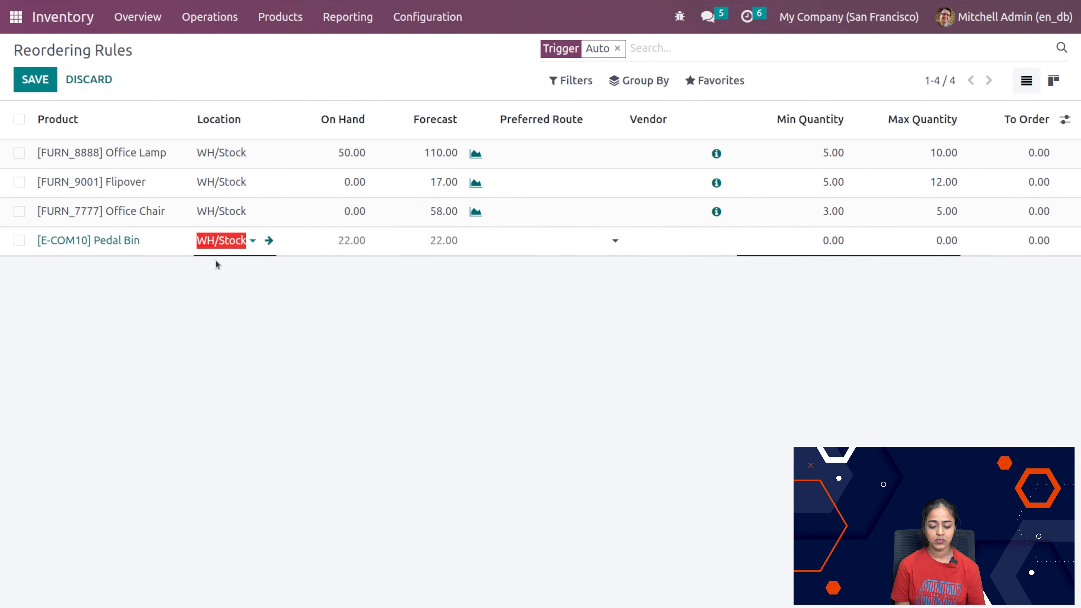
{"action": "left_click", "coordinate": [229, 241]}
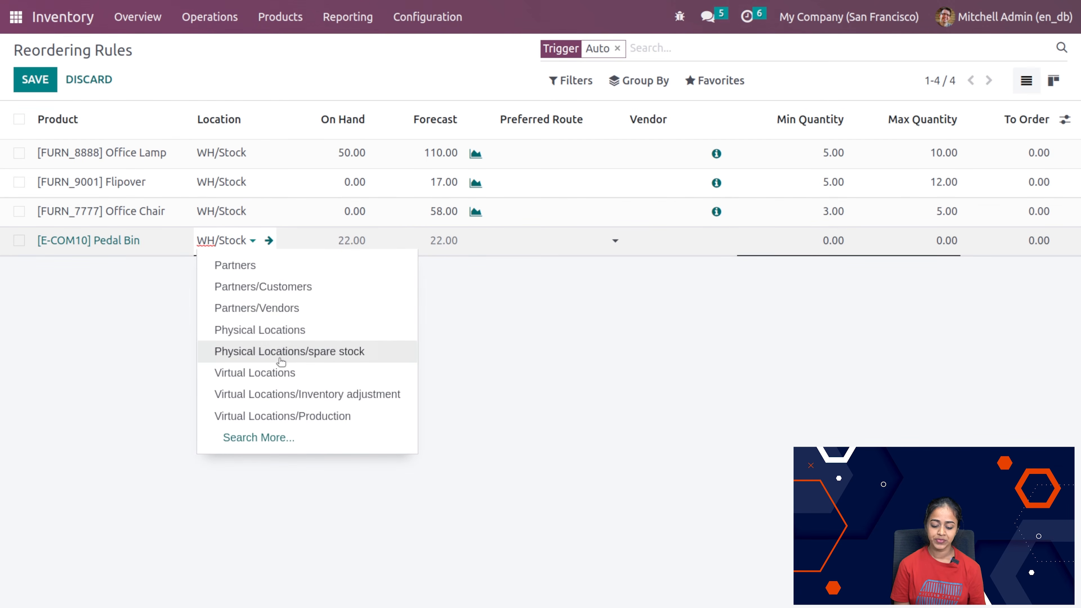
{"action": "left_click", "coordinate": [152, 360]}
{"action": "left_click", "coordinate": [152, 360]}
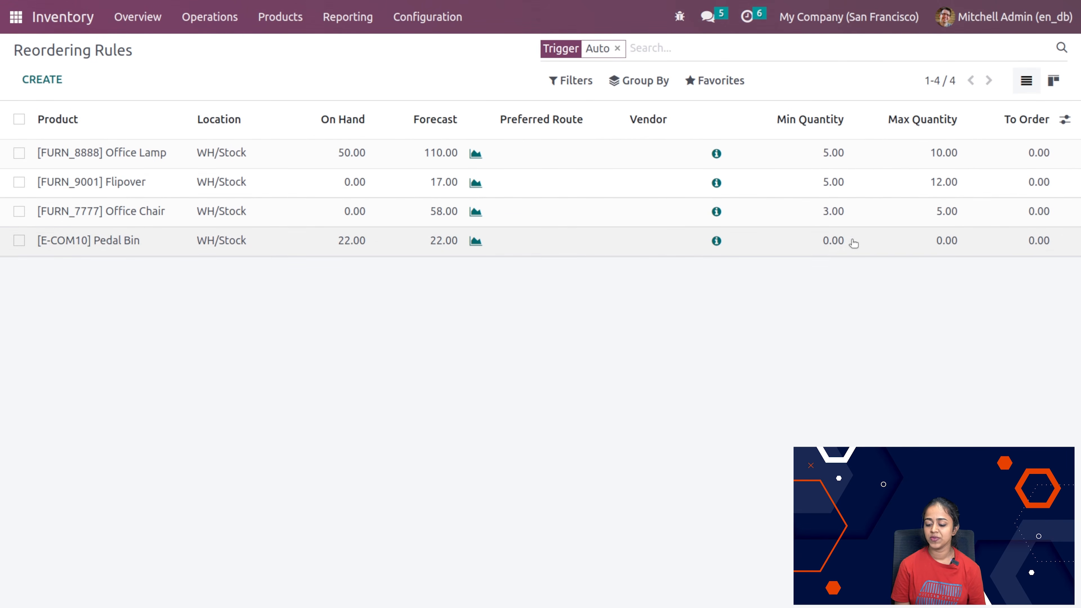
Step: Set the Pedal Bin reordering rule's minimum quantity to 2 and maximum quantity to 6
{"action": "left_click", "coordinate": [835, 242]}
{"action": "type", "text": "2"}
{"action": "left_click", "coordinate": [933, 246]}
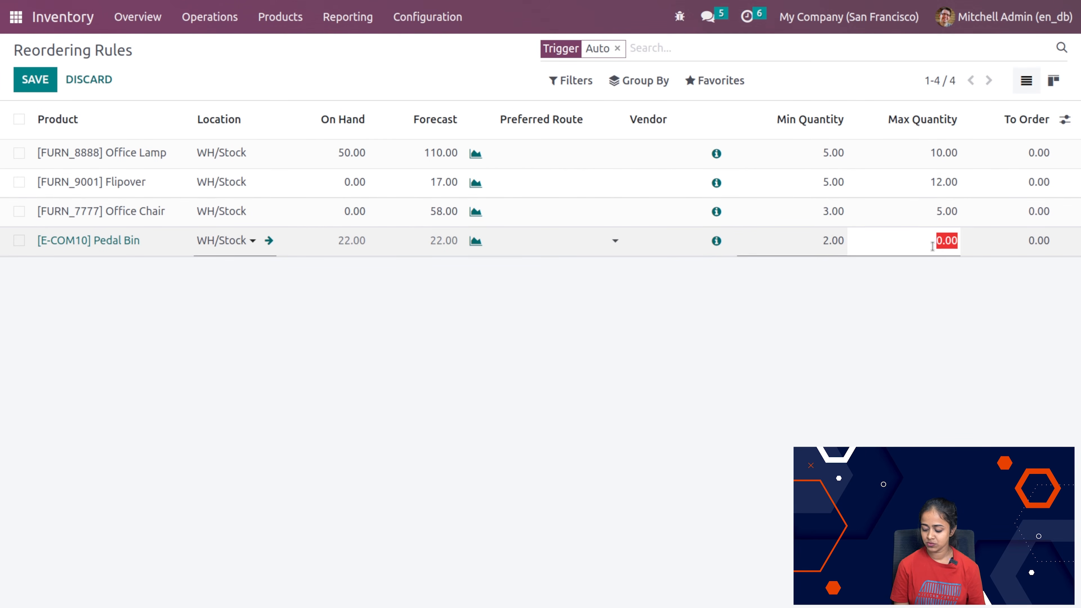
{"action": "type", "text": "6"}
{"action": "left_click", "coordinate": [912, 357]}
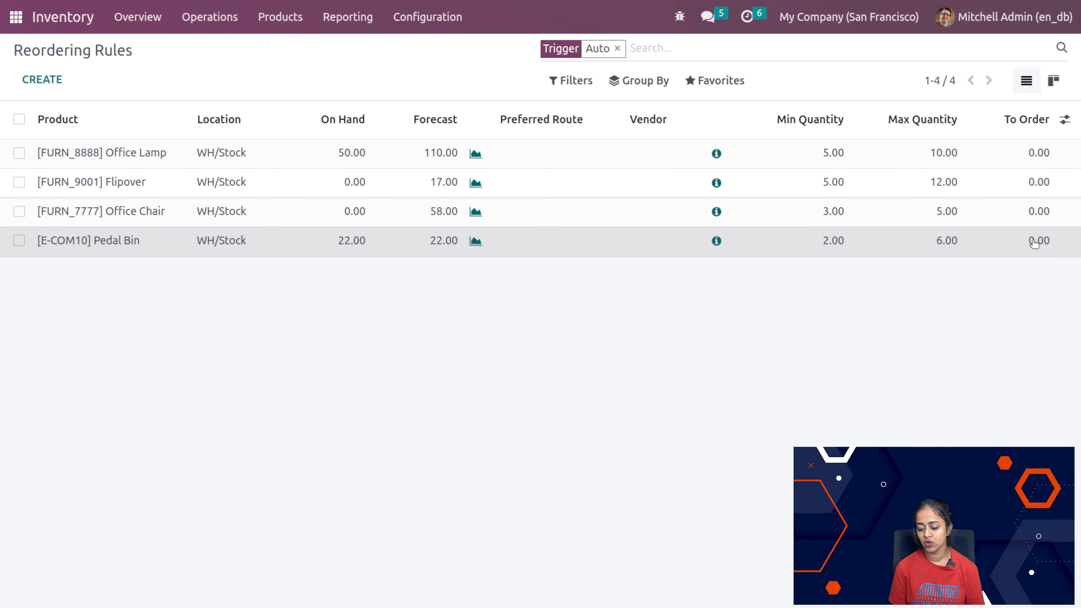
Step: Set the Pedal Bin reordering rule's To Order quantity to 10 and order it once
{"action": "left_click", "coordinate": [1035, 243]}
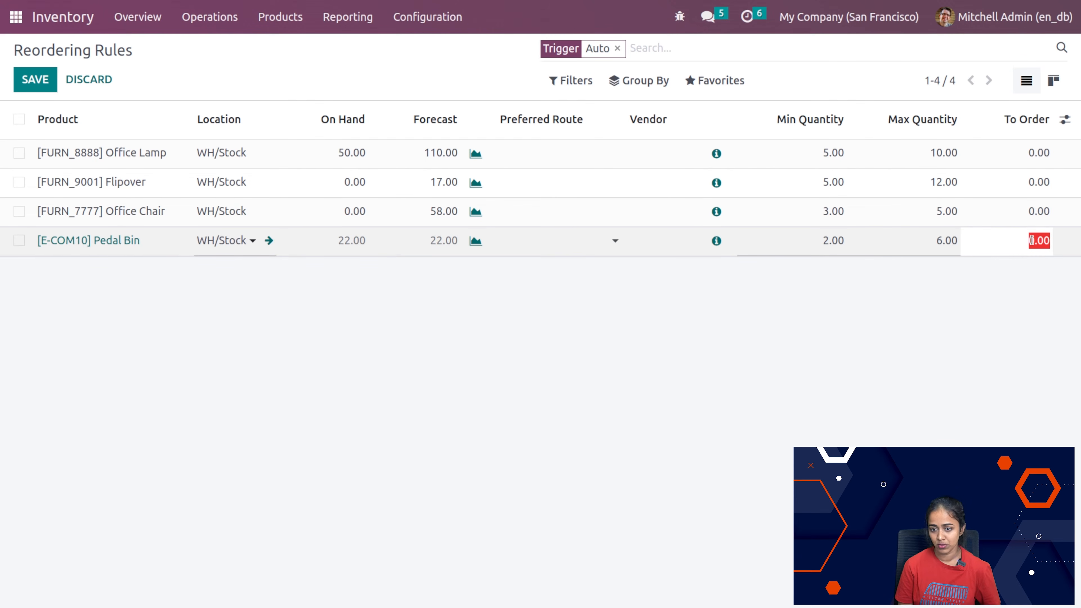
{"action": "type", "text": "10"}
{"action": "key", "text": "Tab"}
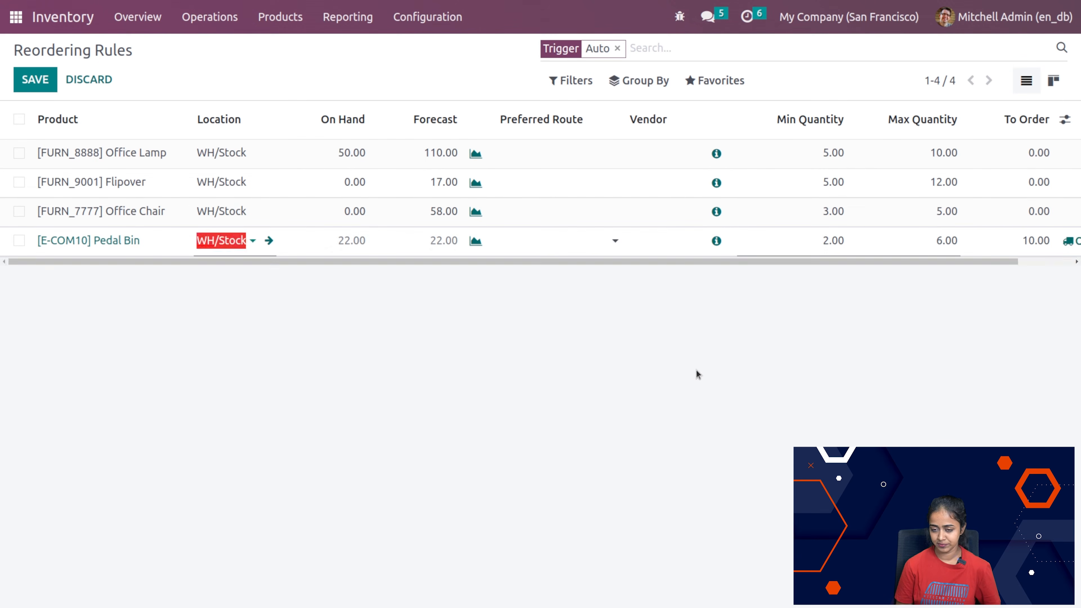
{"action": "left_click", "coordinate": [698, 373]}
{"action": "scroll", "coordinate": [830, 234], "scroll_direction": "right", "scroll_amount": 2}
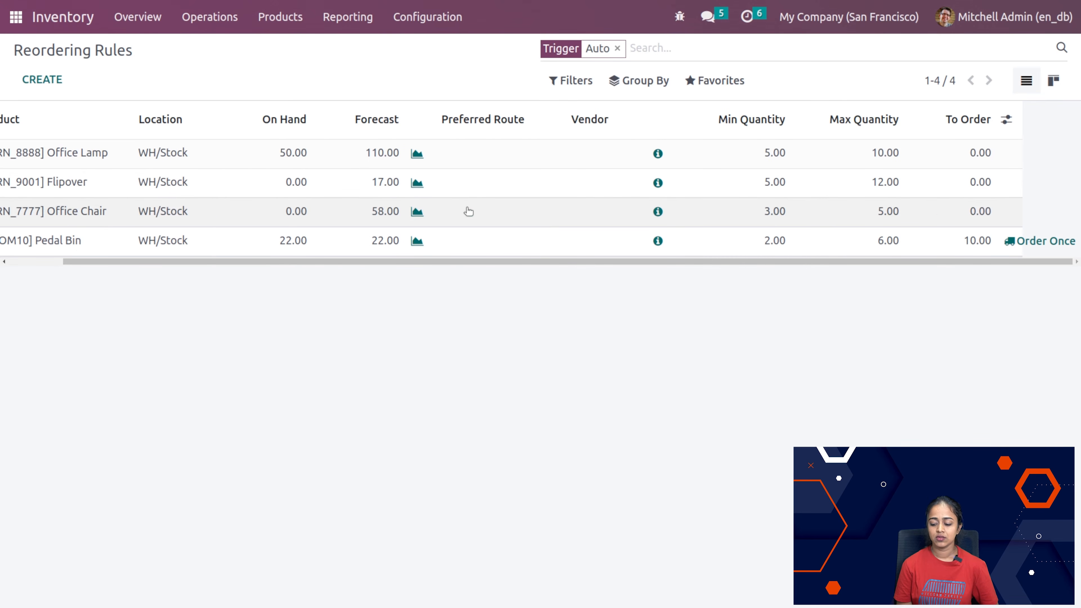
{"action": "scroll", "coordinate": [469, 211], "scroll_direction": "left", "scroll_amount": 2}
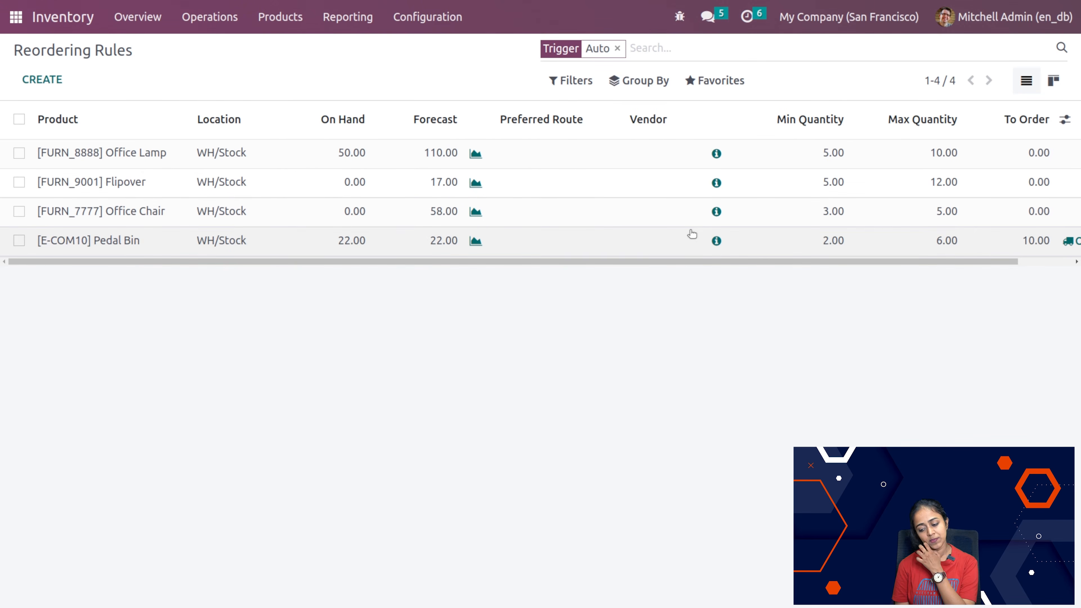
{"action": "scroll", "coordinate": [692, 234], "scroll_direction": "right", "scroll_amount": 2}
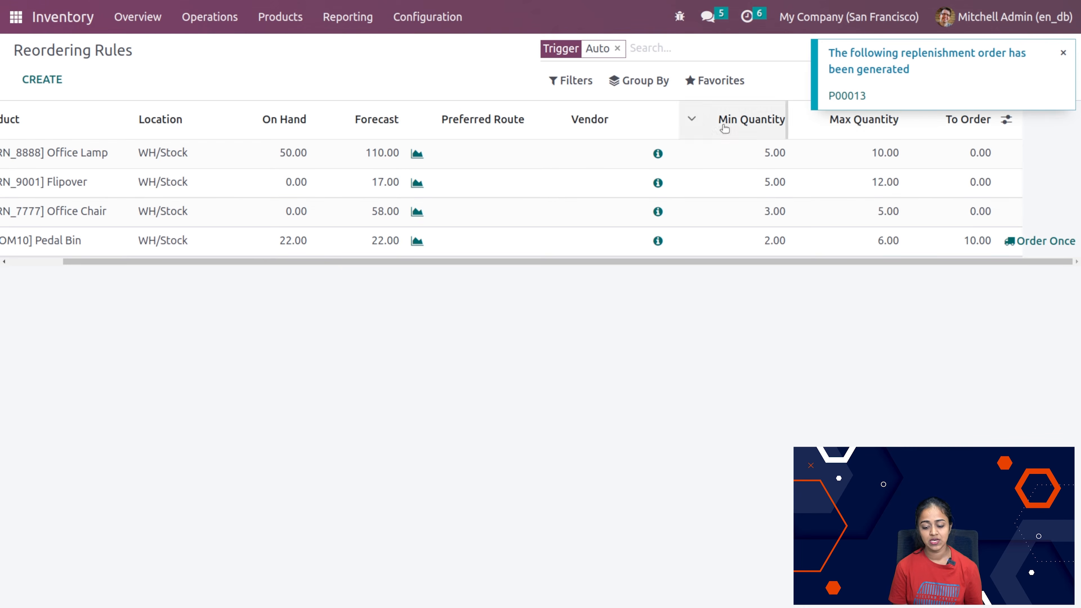
{"action": "scroll", "coordinate": [597, 241], "scroll_direction": "left", "scroll_amount": 2}
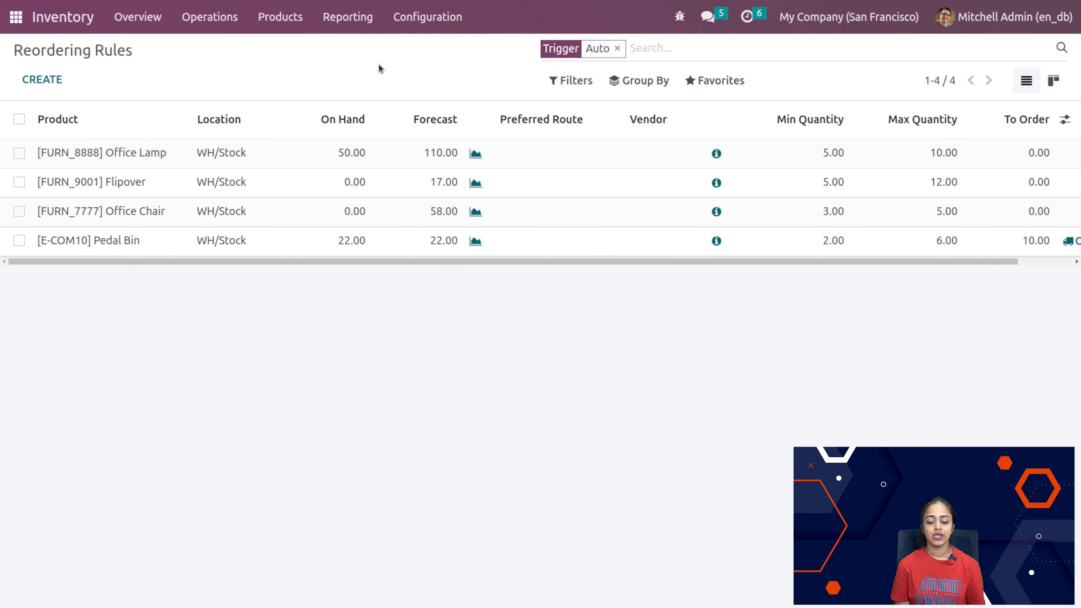
Step: Start a new barcode nomenclature and check its UPC/EAN Conversion options, keeping Always
{"action": "left_click", "coordinate": [426, 18]}
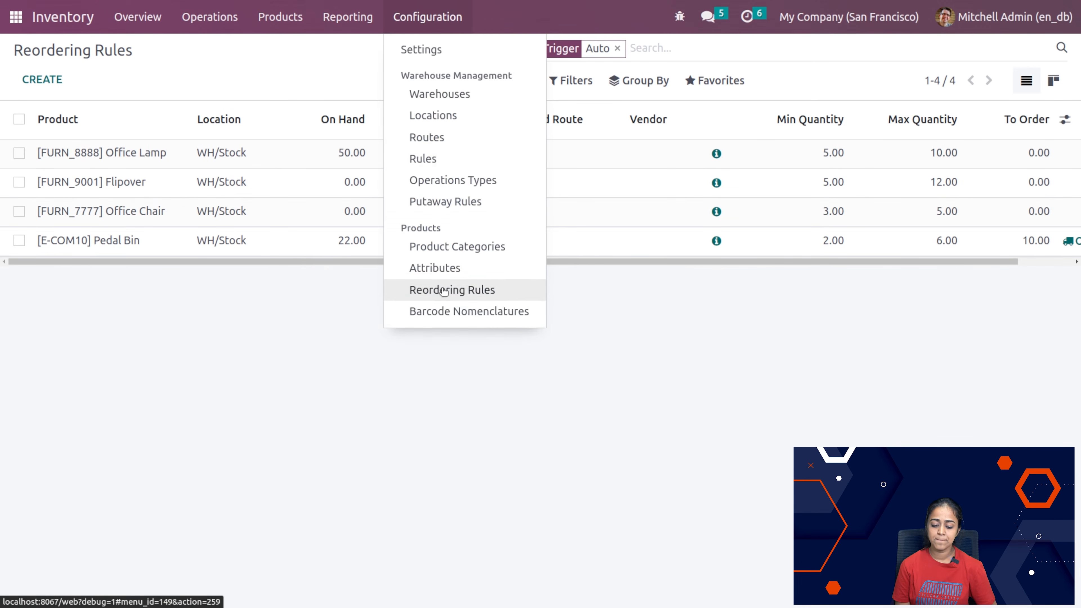
{"action": "left_click", "coordinate": [454, 313]}
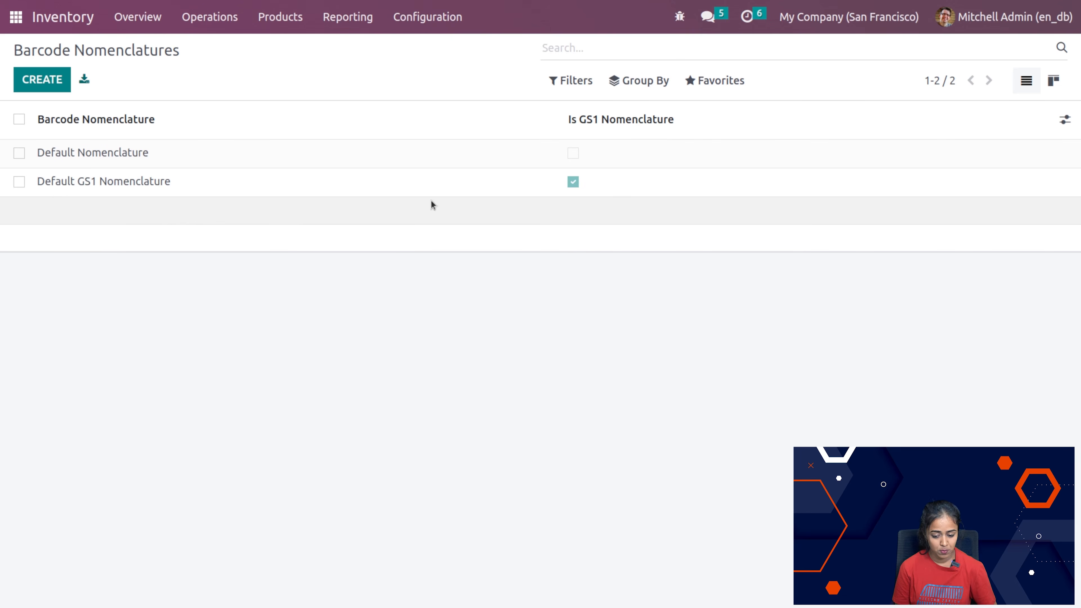
{"action": "left_click", "coordinate": [40, 85]}
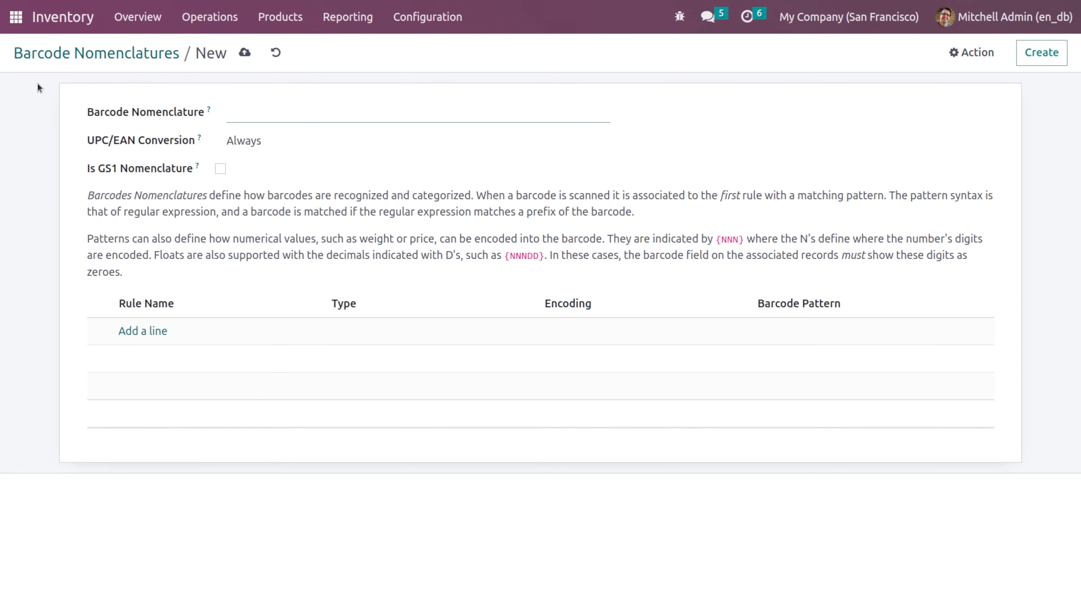
{"action": "mouse_move", "coordinate": [209, 110]}
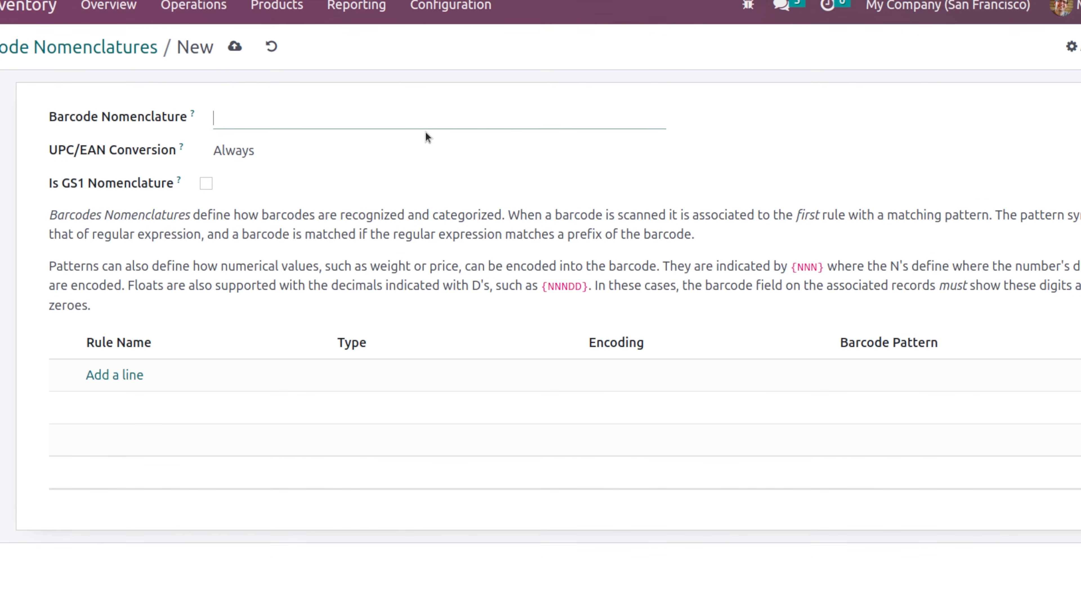
{"action": "left_click", "coordinate": [126, 117]}
{"action": "left_click", "coordinate": [283, 157]}
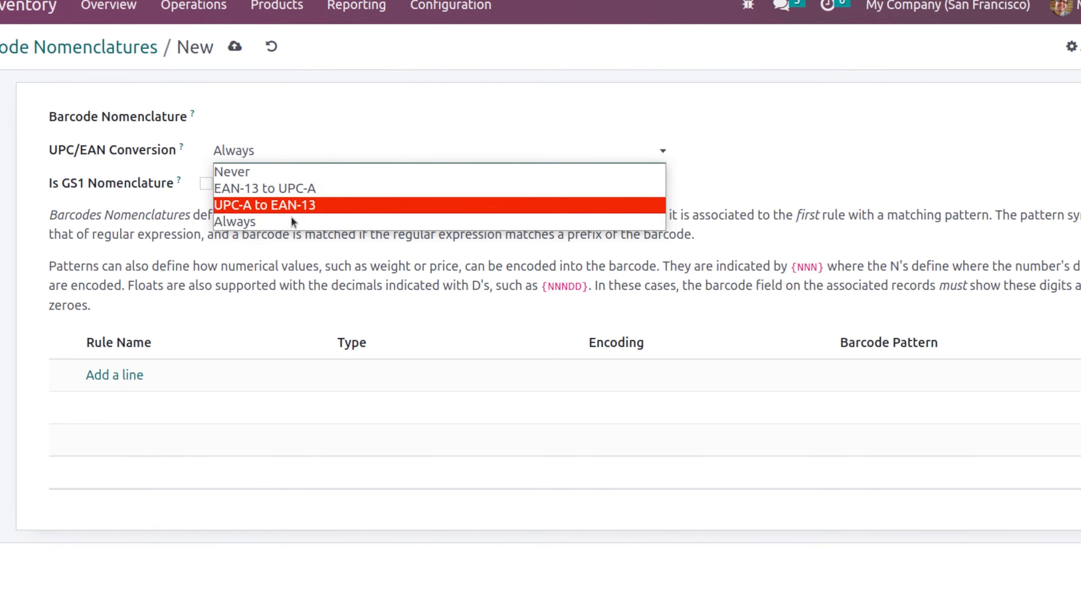
{"action": "left_click", "coordinate": [283, 303]}
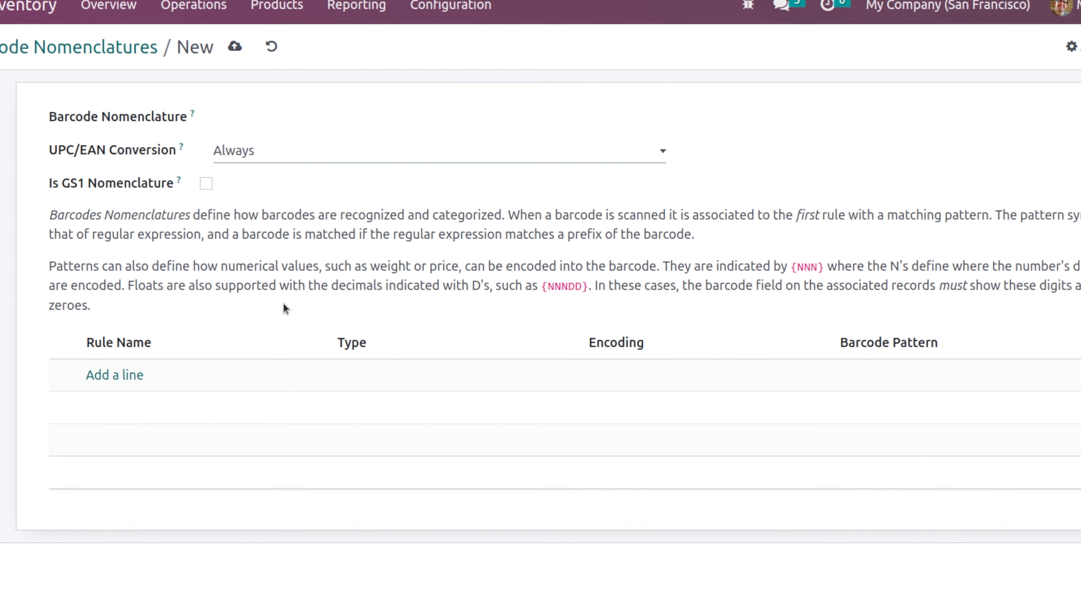
{"action": "left_click", "coordinate": [296, 155]}
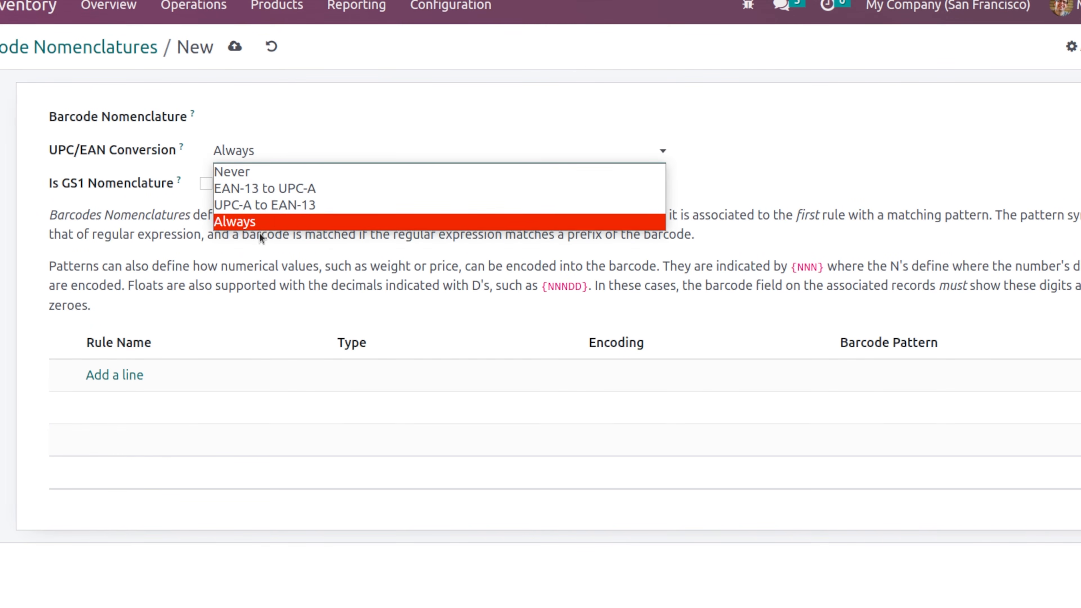
{"action": "left_click", "coordinate": [286, 117]}
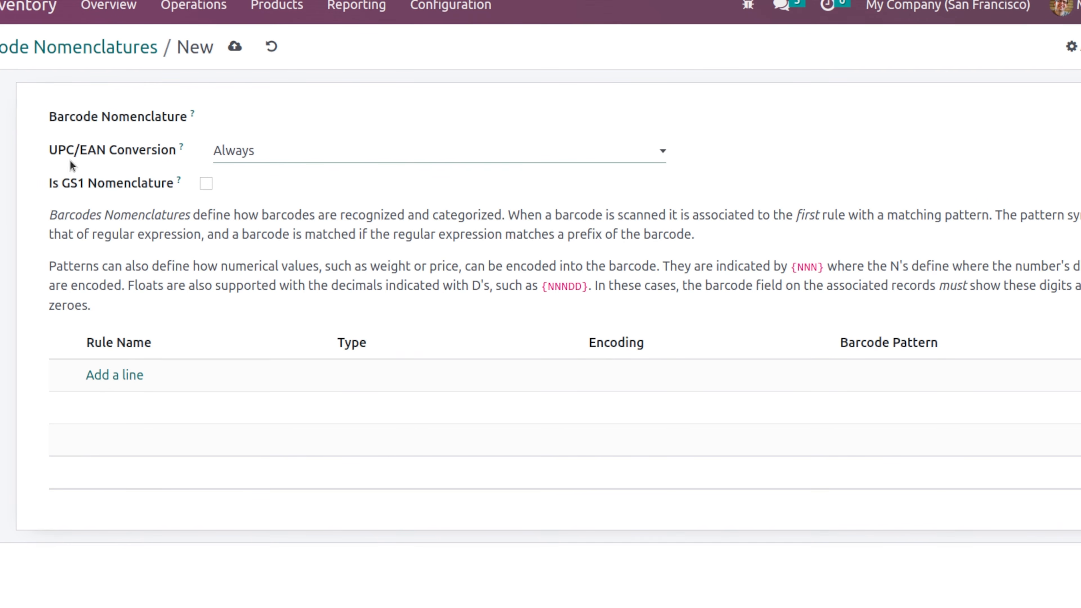
Step: Switch Is GS1 Nomenclature on and off to compare the fields, recheck the UPC/EAN Conversion options, and discard the new nomenclature
{"action": "left_click", "coordinate": [206, 183]}
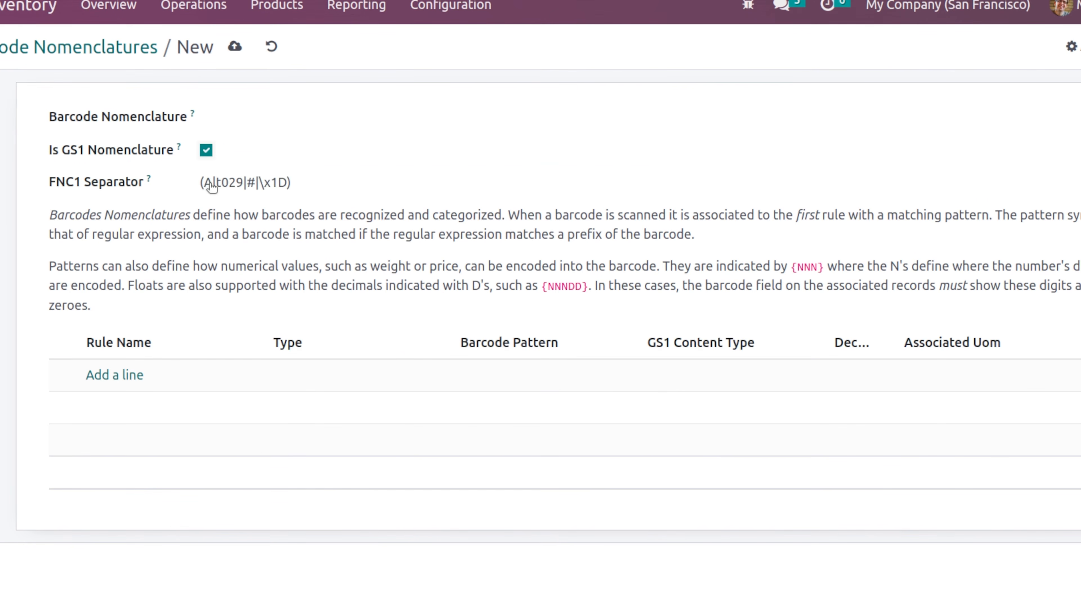
{"action": "left_click", "coordinate": [206, 151]}
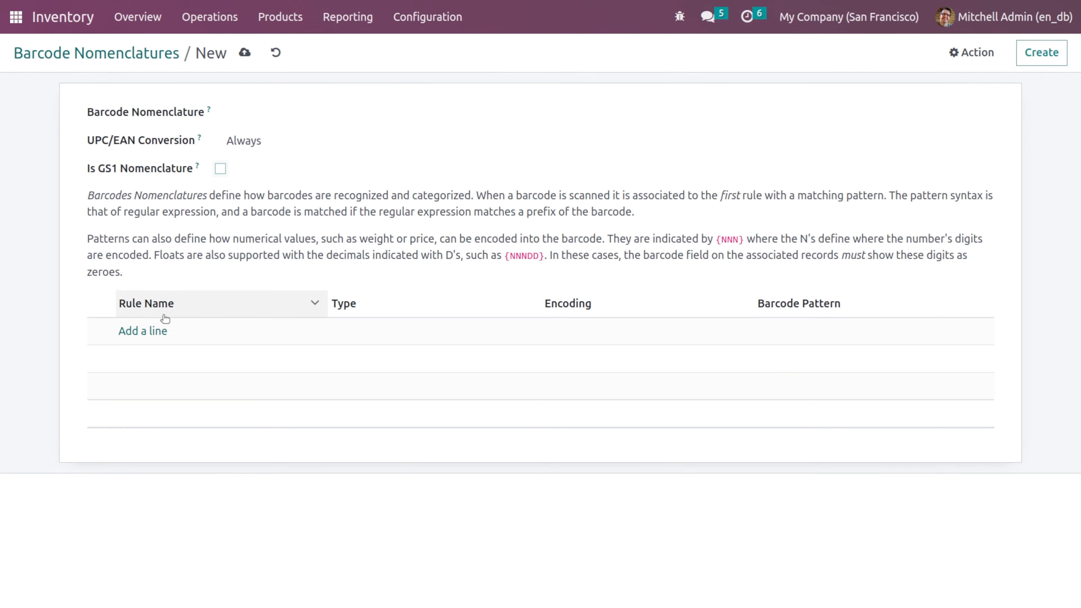
{"action": "left_click", "coordinate": [553, 142]}
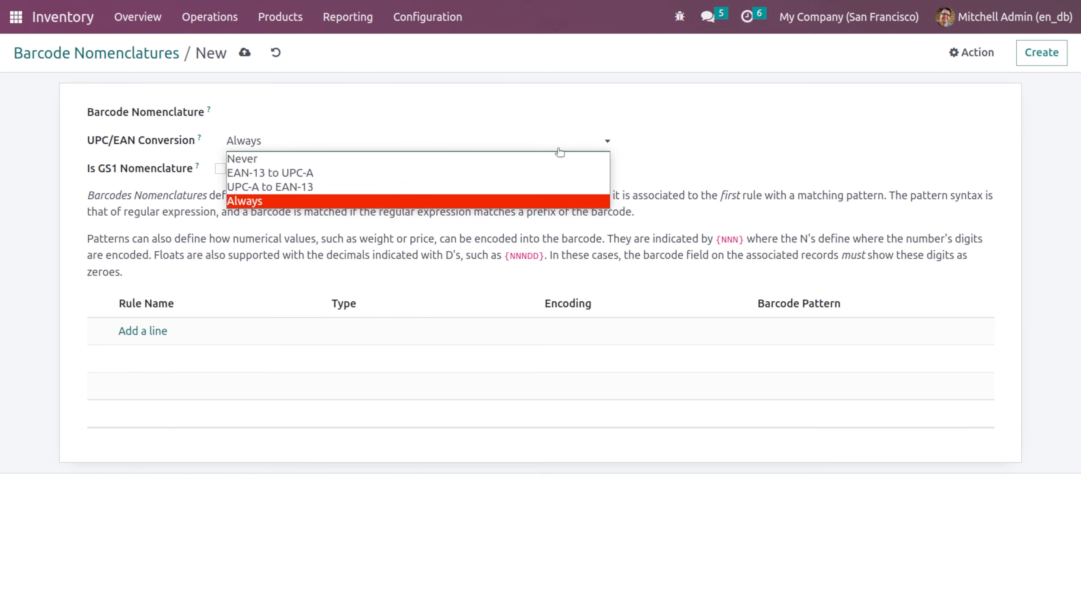
{"action": "left_click", "coordinate": [508, 118]}
{"action": "left_click", "coordinate": [428, 19]}
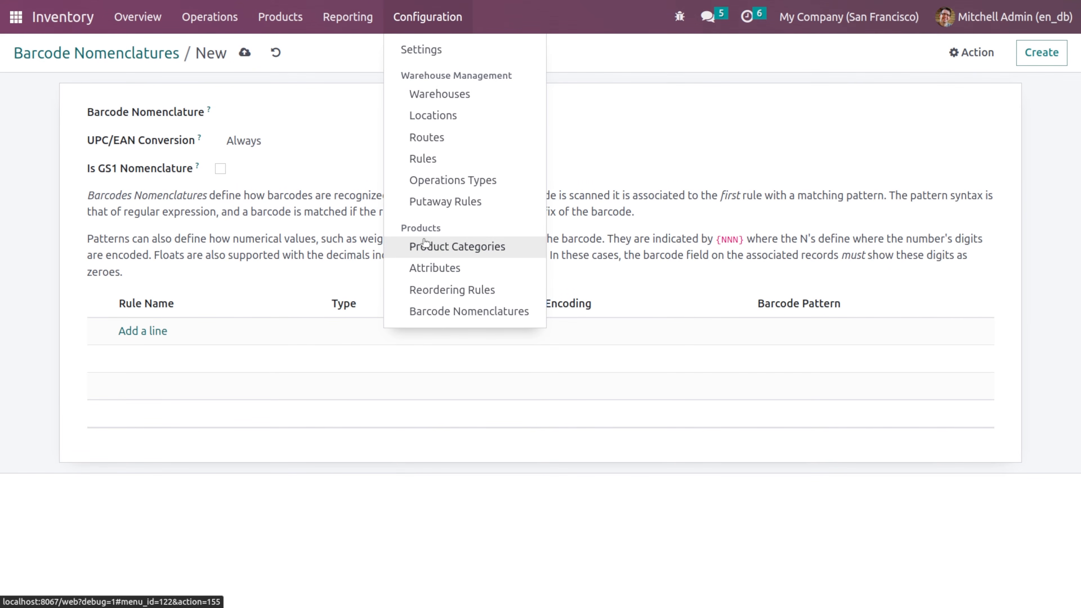
{"action": "left_click", "coordinate": [332, 62]}
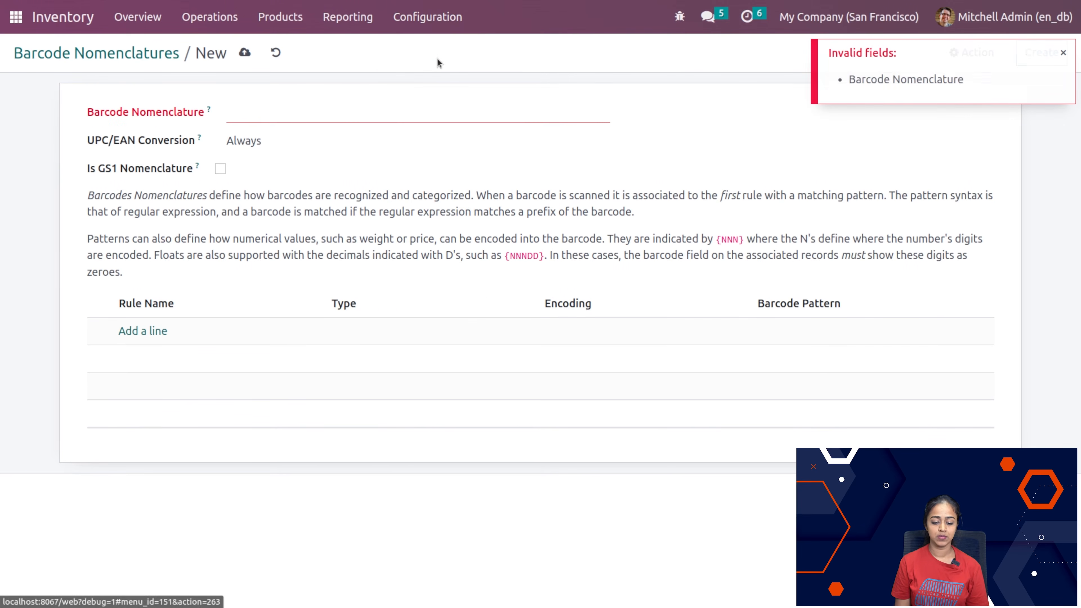
{"action": "left_click", "coordinate": [276, 53]}
Step: Enable Batch Transfers and its Wave Transfers option in the Operations section of the Inventory settings
{"action": "left_click", "coordinate": [421, 17]}
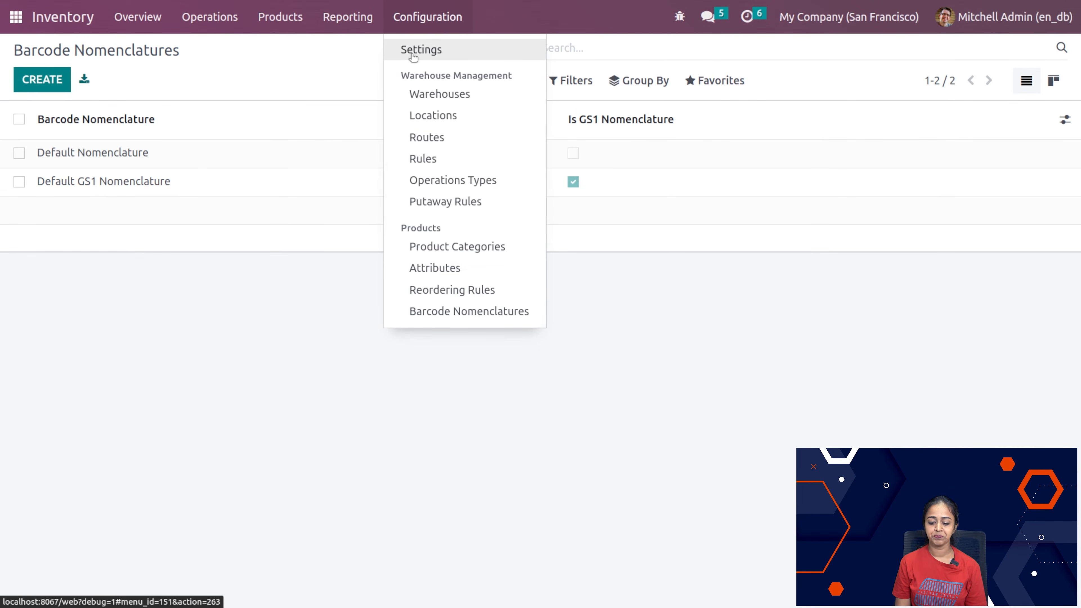
{"action": "left_click", "coordinate": [410, 49]}
{"action": "scroll", "coordinate": [454, 369], "scroll_direction": "down", "scroll_amount": 12}
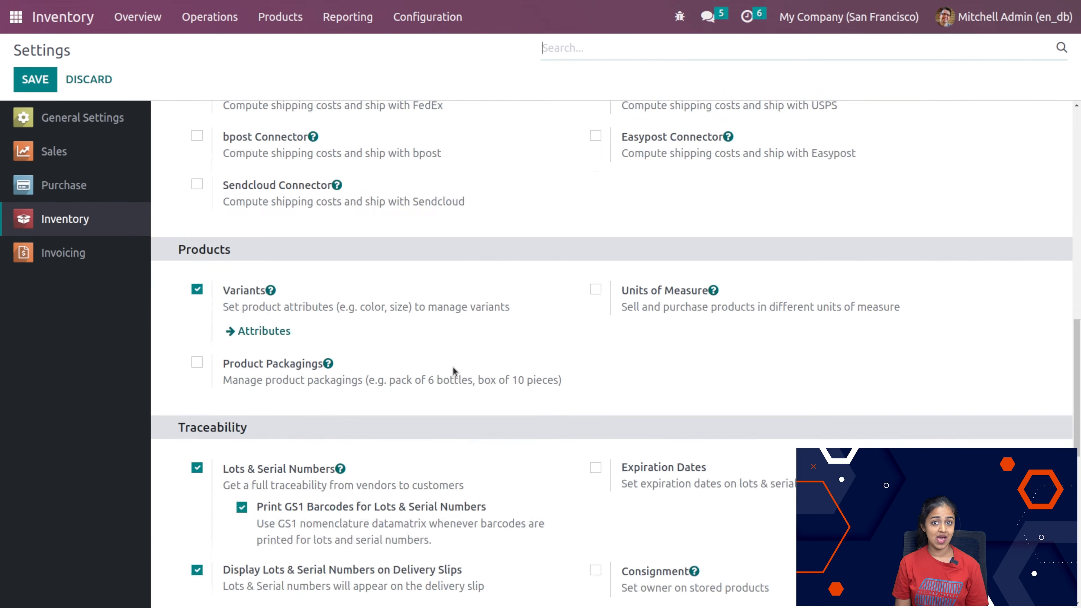
{"action": "scroll", "coordinate": [453, 369], "scroll_direction": "up", "scroll_amount": 15}
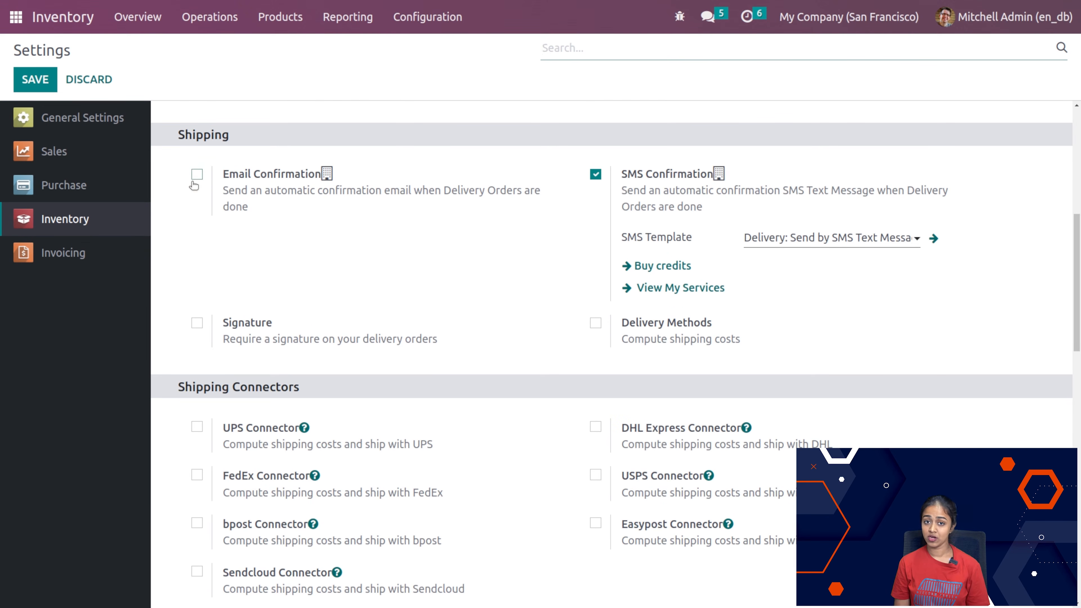
{"action": "scroll", "coordinate": [323, 212], "scroll_direction": "up", "scroll_amount": 5}
{"action": "scroll", "coordinate": [323, 213], "scroll_direction": "up", "scroll_amount": 3}
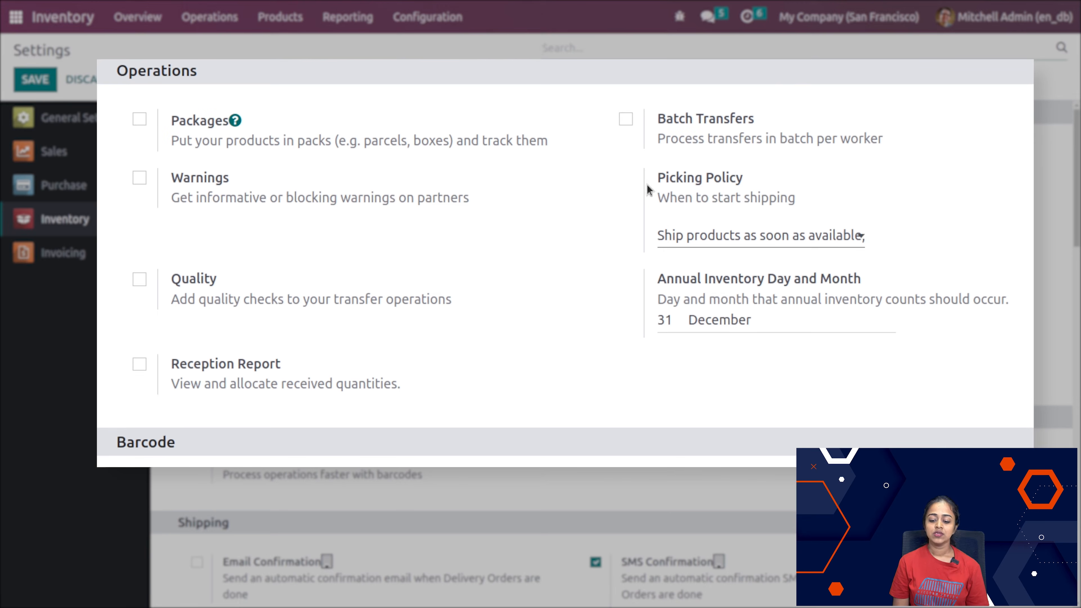
{"action": "left_click", "coordinate": [625, 119]}
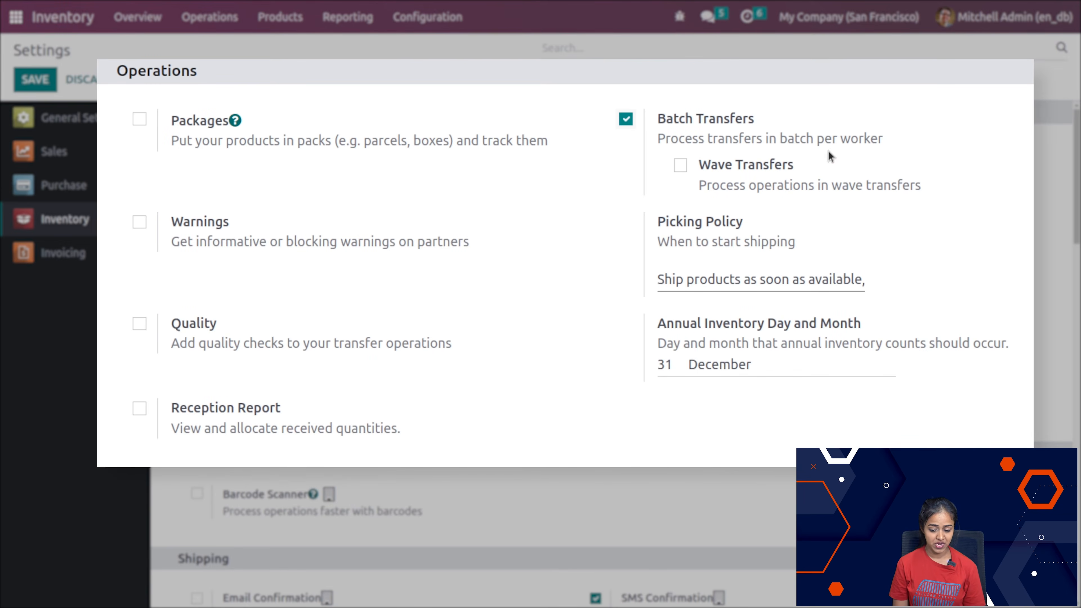
{"action": "left_click", "coordinate": [680, 166]}
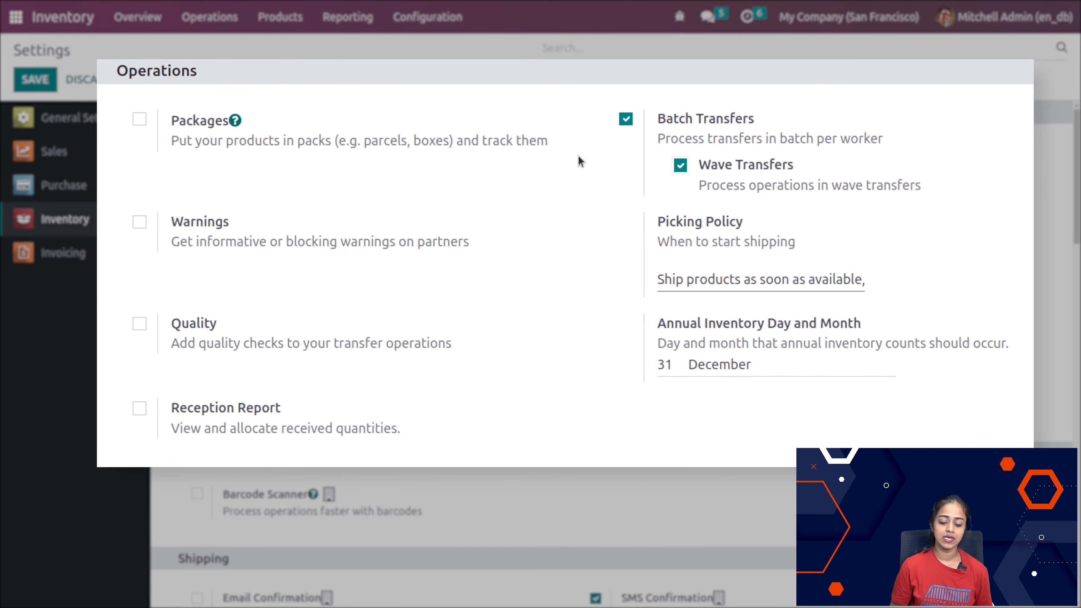
Step: Enable Packages, Warnings, Quality and Reception Report in the Operations settings, and save the settings
{"action": "left_click", "coordinate": [140, 120]}
{"action": "left_click", "coordinate": [141, 222]}
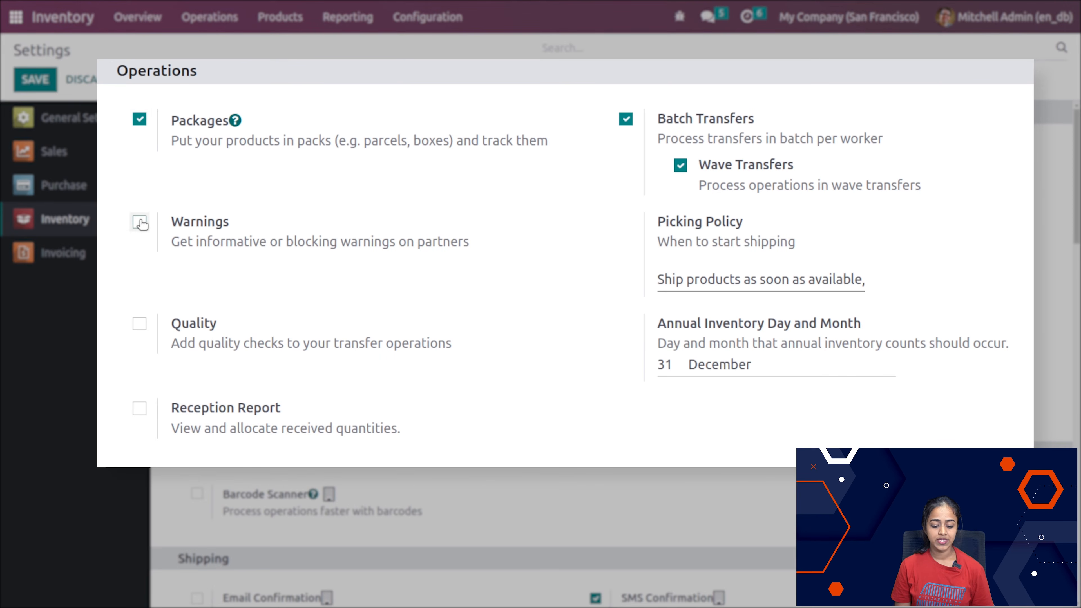
{"action": "left_click", "coordinate": [135, 325]}
{"action": "left_click", "coordinate": [139, 426]}
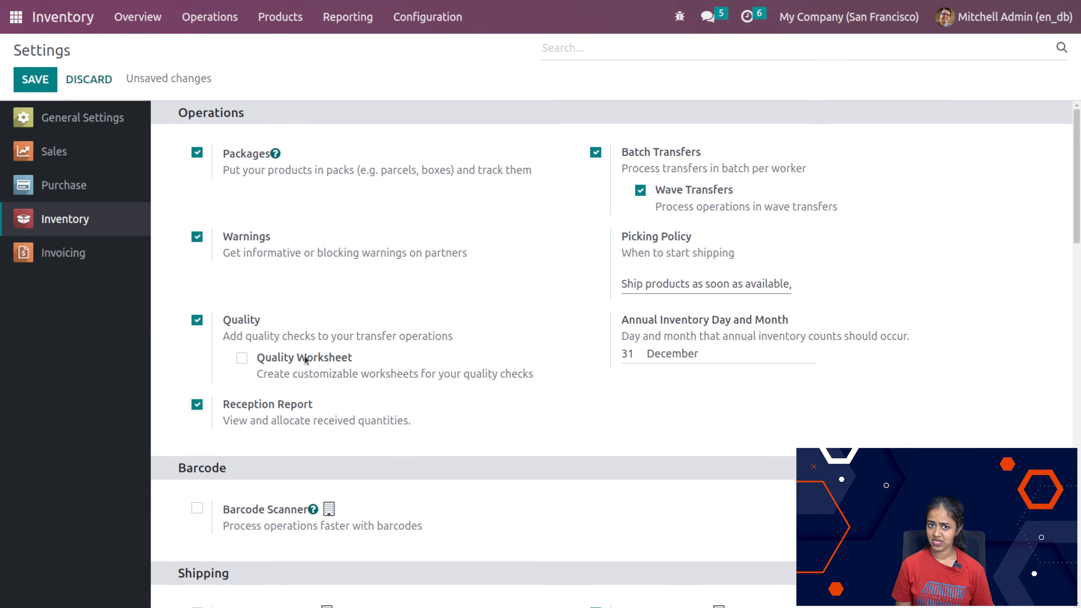
{"action": "left_click", "coordinate": [30, 79]}
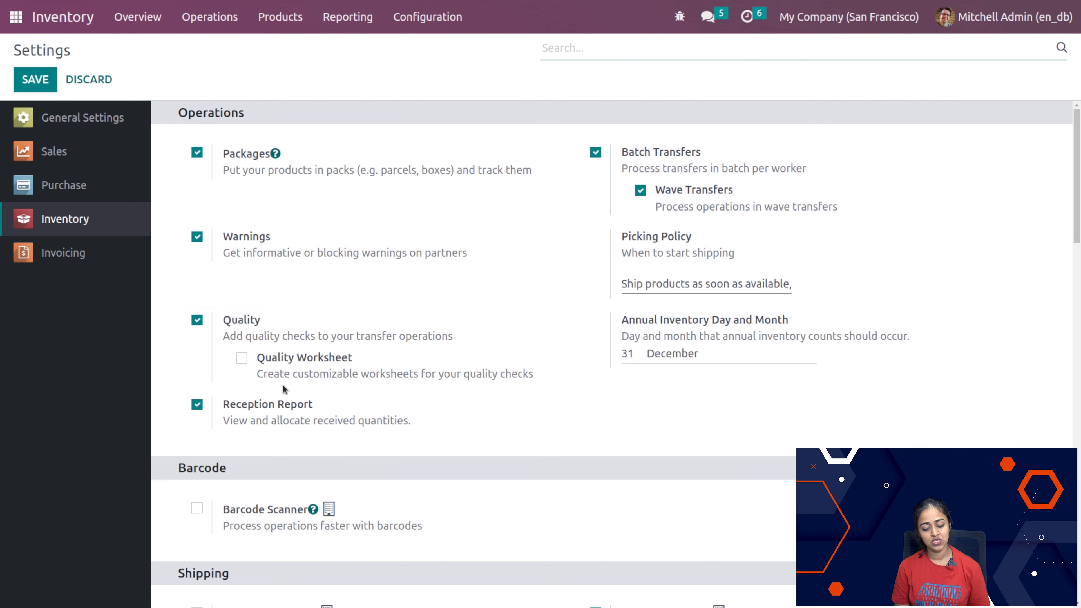
Step: Start a new batch transfer and assign the administrator user as its responsible
{"action": "scroll", "coordinate": [417, 428], "scroll_direction": "down", "scroll_amount": 3}
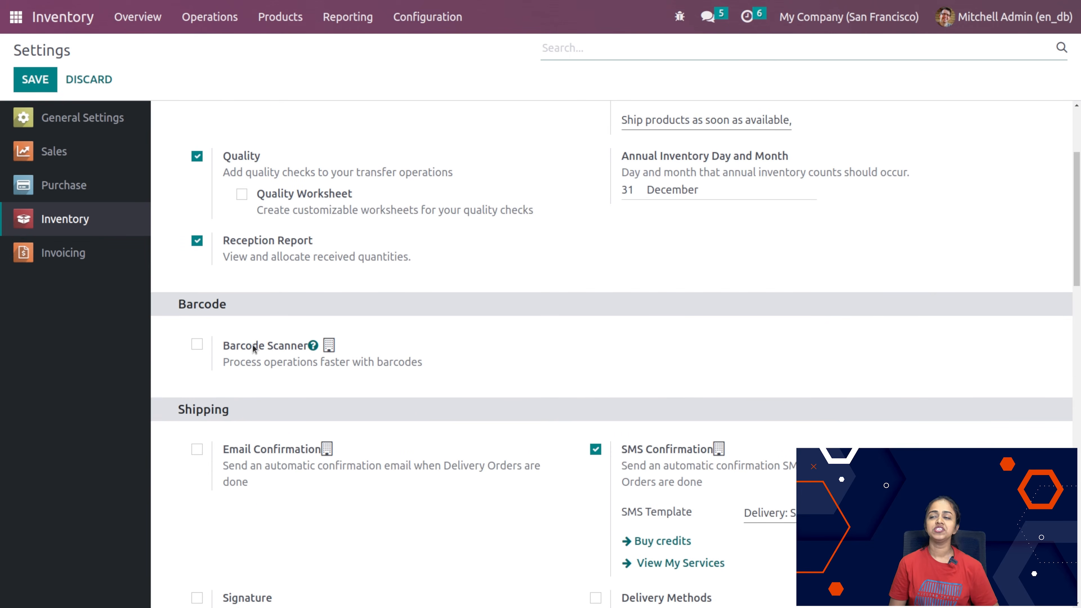
{"action": "scroll", "coordinate": [254, 349], "scroll_direction": "up", "scroll_amount": 3}
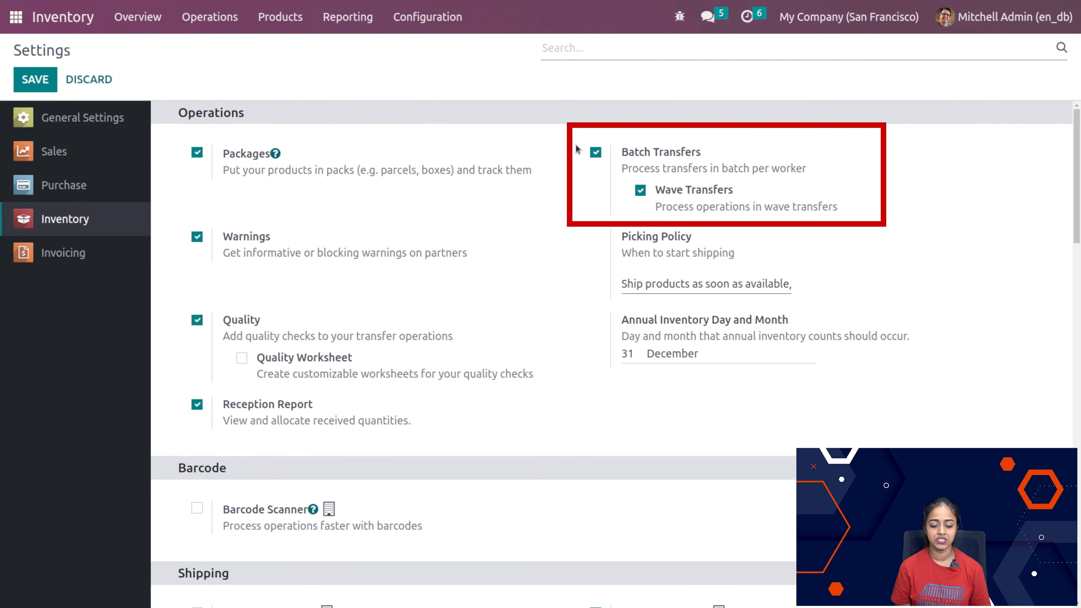
{"action": "left_click", "coordinate": [207, 21]}
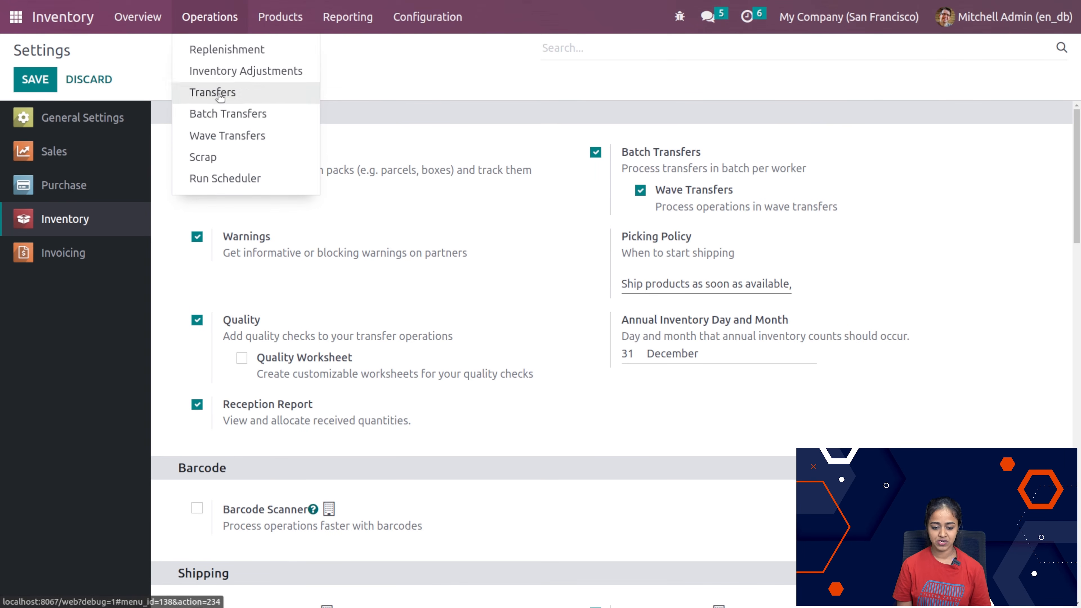
{"action": "left_click", "coordinate": [250, 112]}
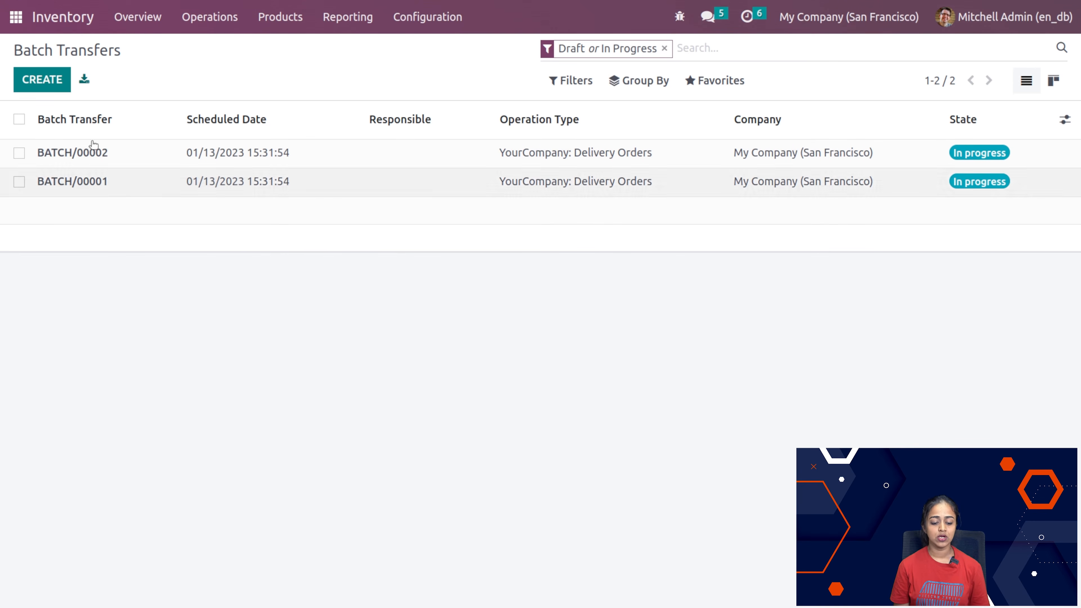
{"action": "left_click", "coordinate": [54, 86]}
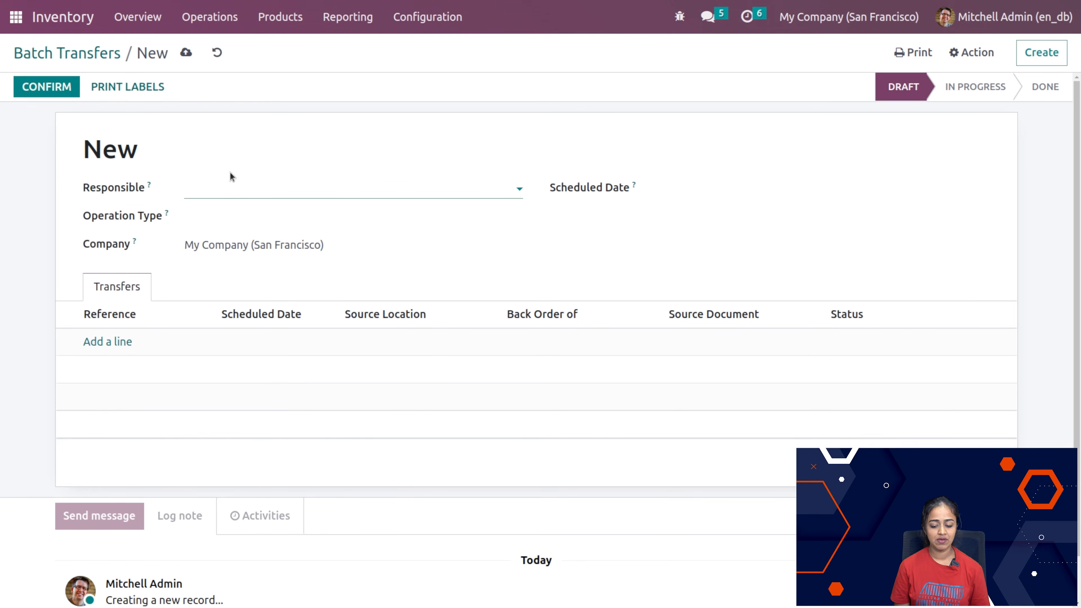
{"action": "left_click", "coordinate": [232, 187]}
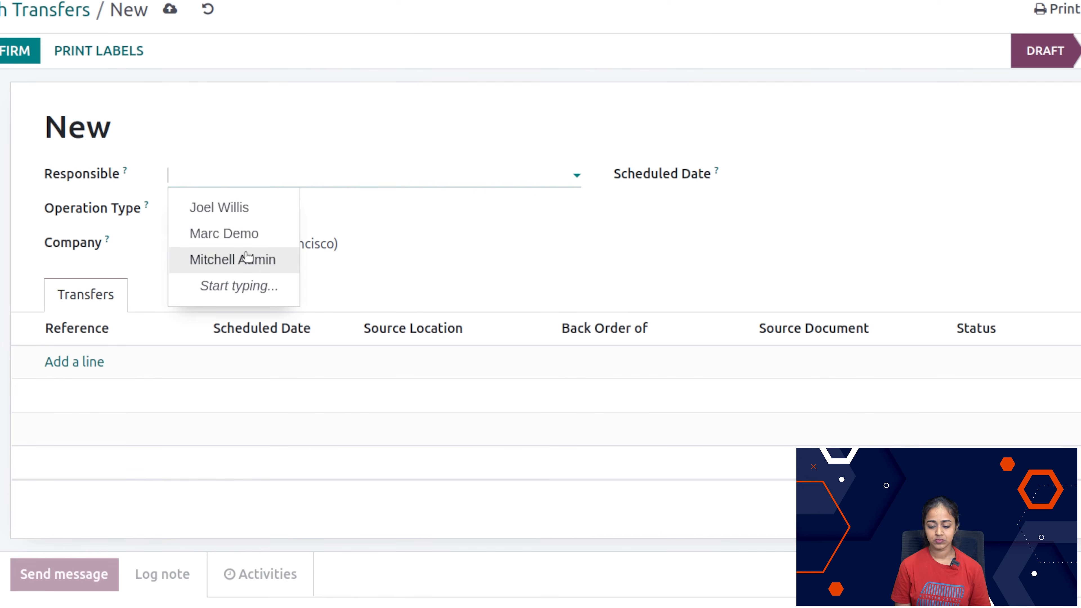
{"action": "left_click", "coordinate": [254, 261]}
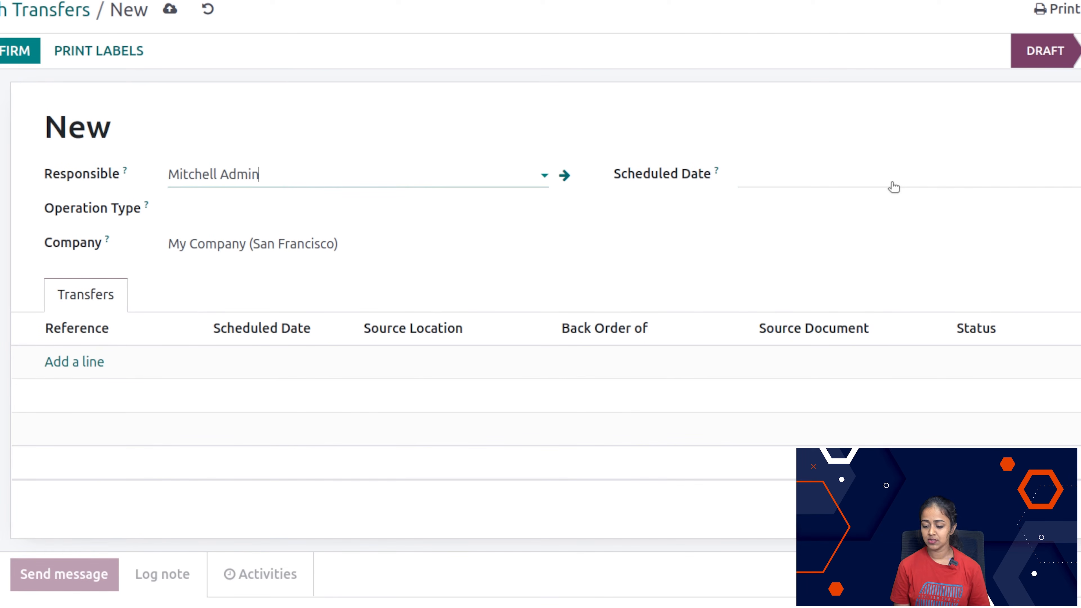
Step: Set the batch's scheduled date to January 13, 2023 and its operation type to YourCompany: Receipts
{"action": "left_click", "coordinate": [893, 185]}
{"action": "left_click", "coordinate": [961, 343]}
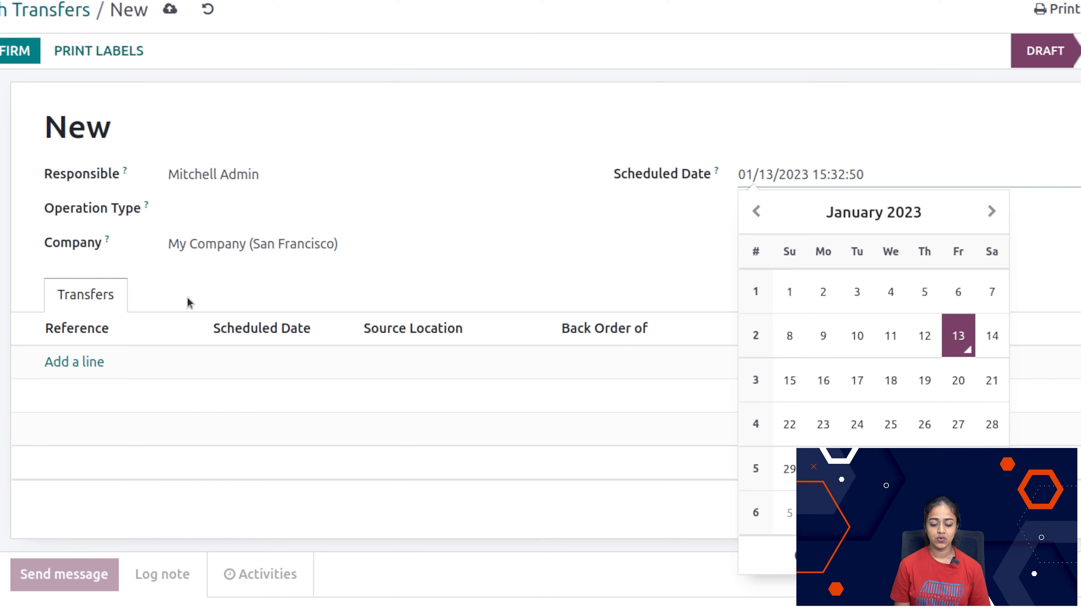
{"action": "left_click", "coordinate": [395, 209]}
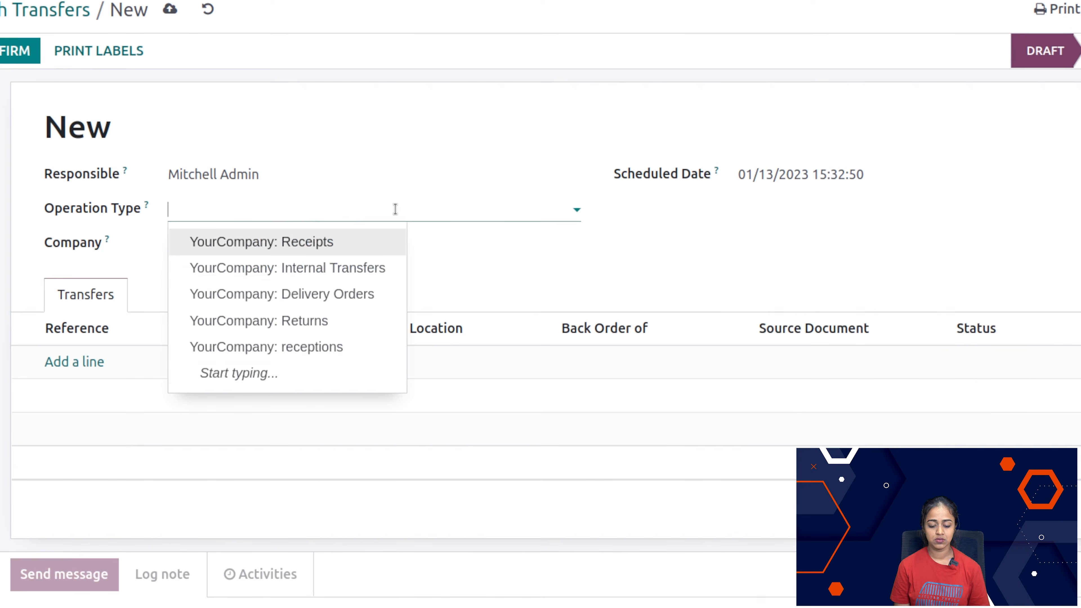
{"action": "left_click", "coordinate": [341, 253]}
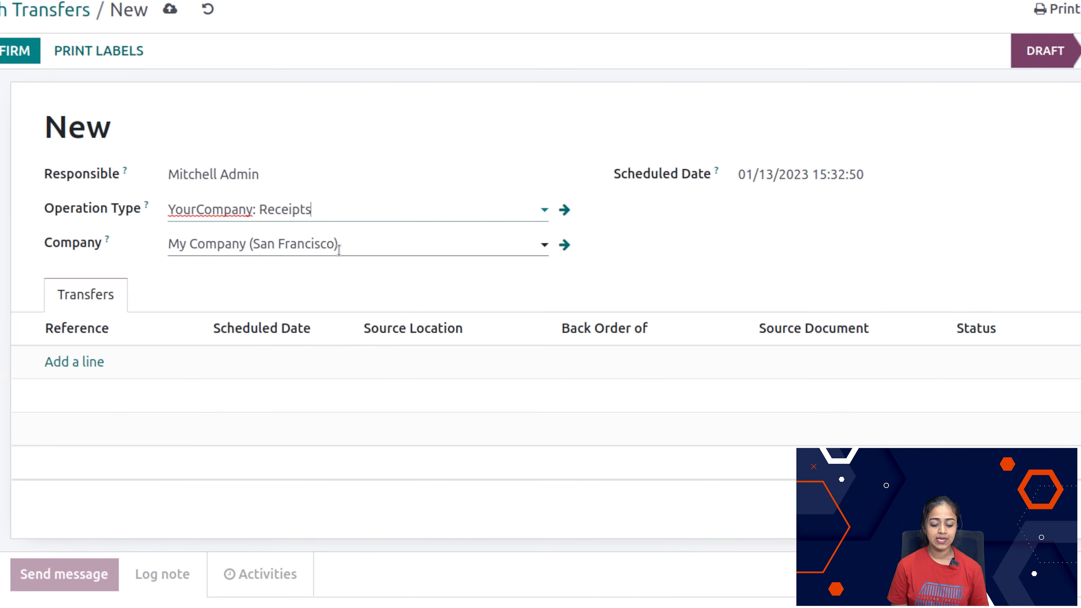
Step: Add the receipts WH/IN/00002 and WH/IN/00004 to the batch transfer
{"action": "left_click", "coordinate": [71, 368]}
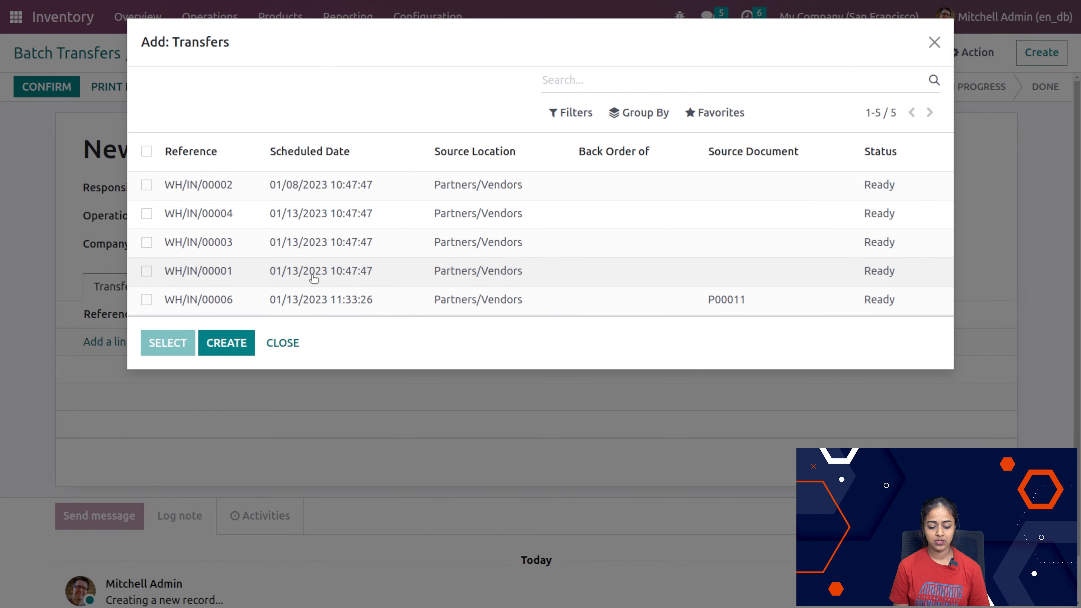
{"action": "left_click", "coordinate": [147, 185]}
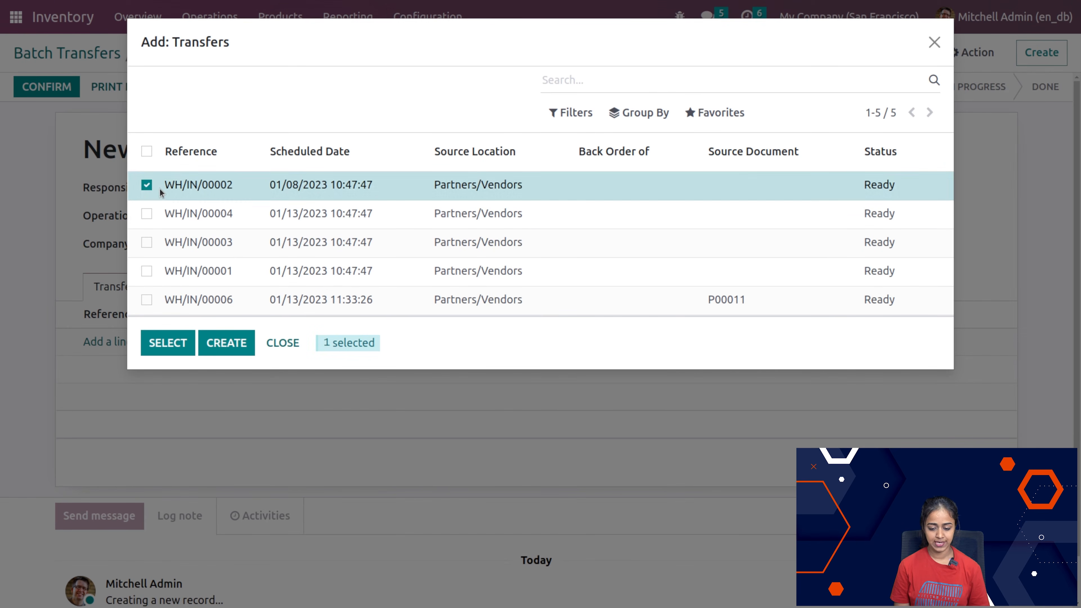
{"action": "left_click", "coordinate": [146, 213]}
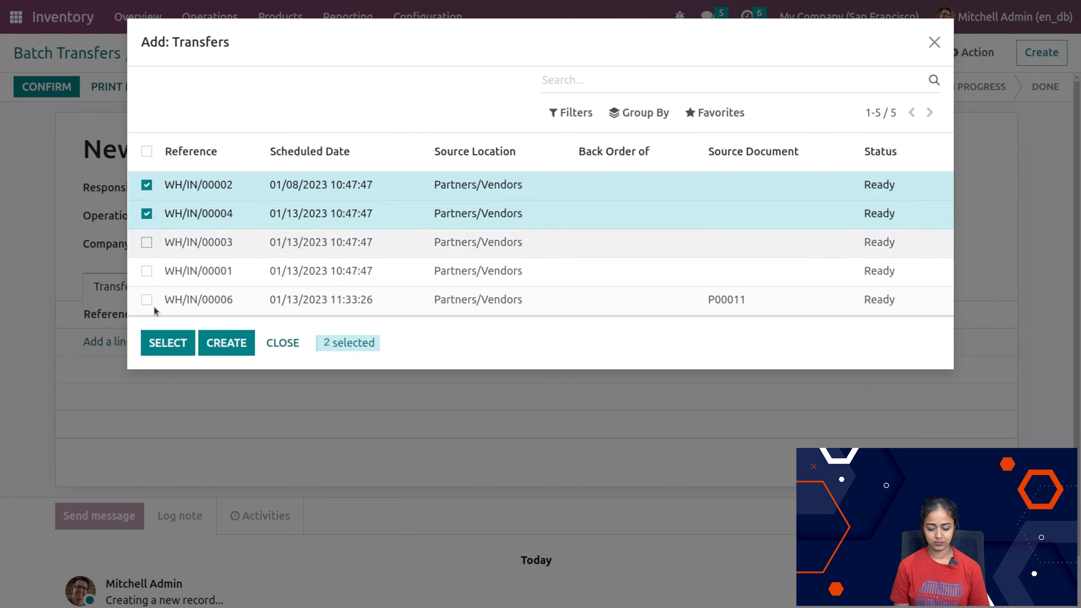
{"action": "left_click", "coordinate": [167, 344]}
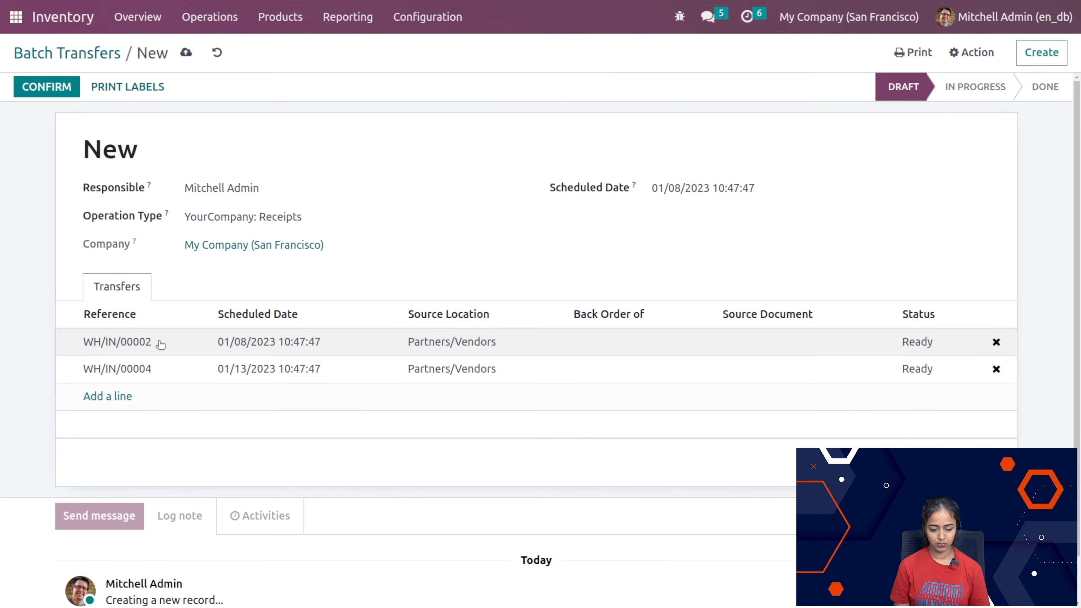
Step: Confirm the batch transfer and validate it, applying the immediate transfer of all quantities
{"action": "left_click", "coordinate": [73, 86]}
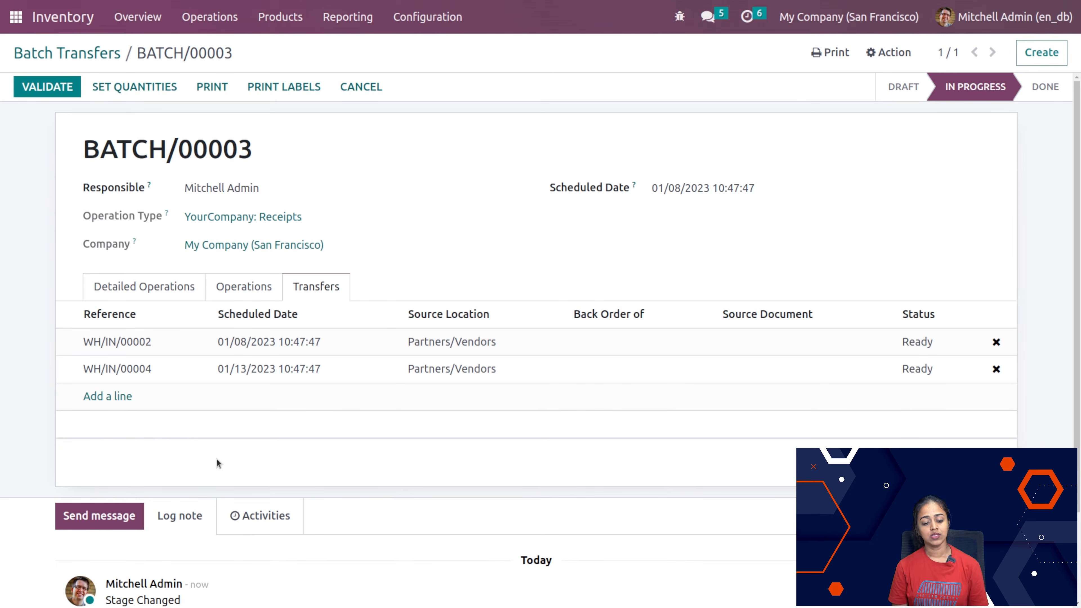
{"action": "left_click", "coordinate": [55, 88]}
{"action": "left_click", "coordinate": [166, 163]}
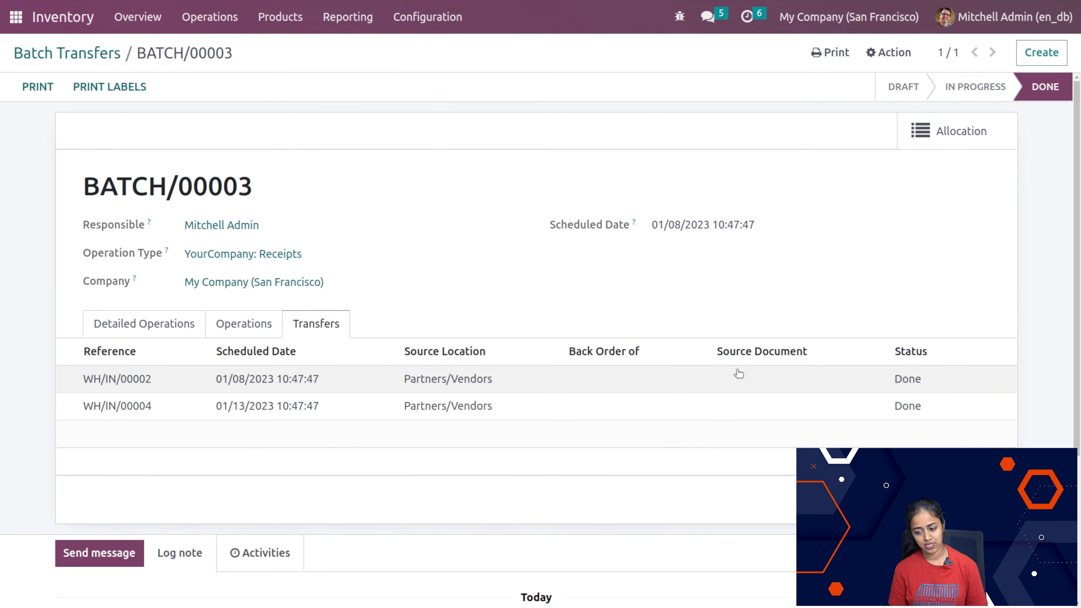
Step: Open the batch's allocation report and assign the received Cabinet with Doors quantities to all three listed deliveries
{"action": "left_click", "coordinate": [972, 133]}
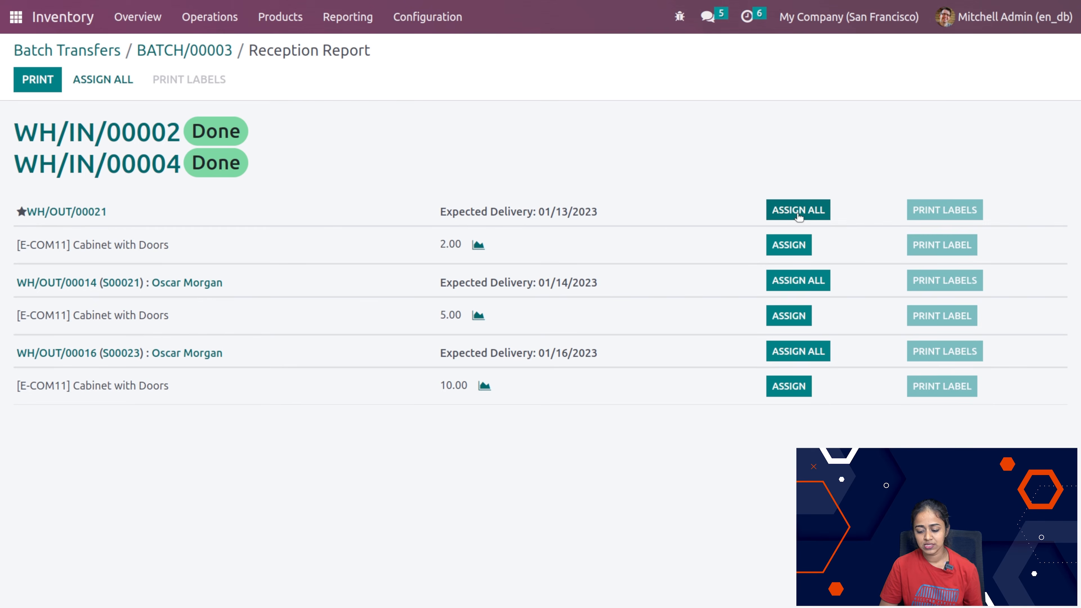
{"action": "left_click", "coordinate": [799, 254]}
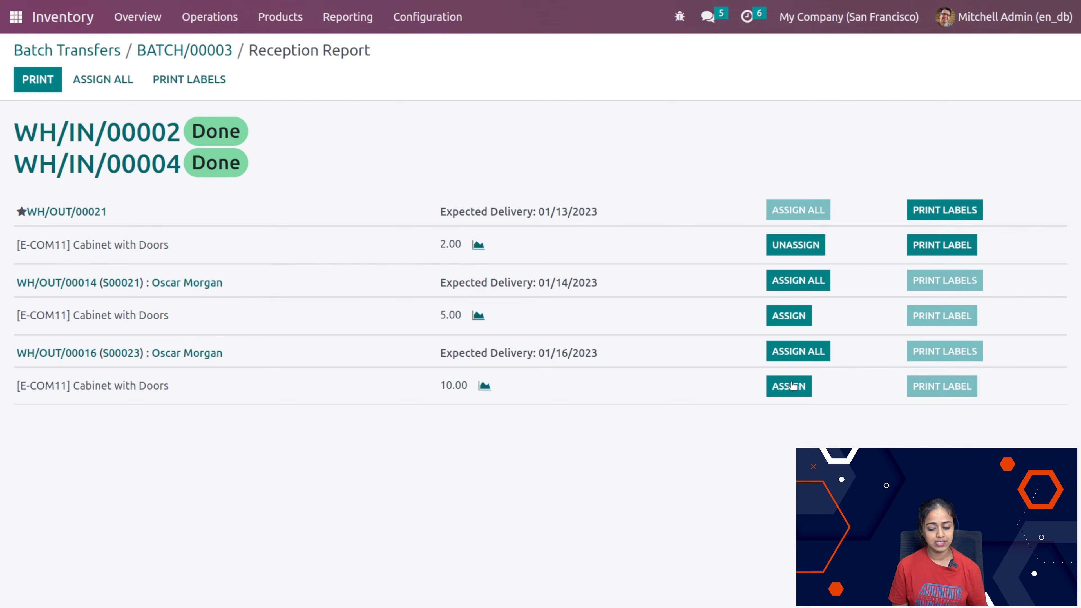
{"action": "left_click", "coordinate": [804, 233]}
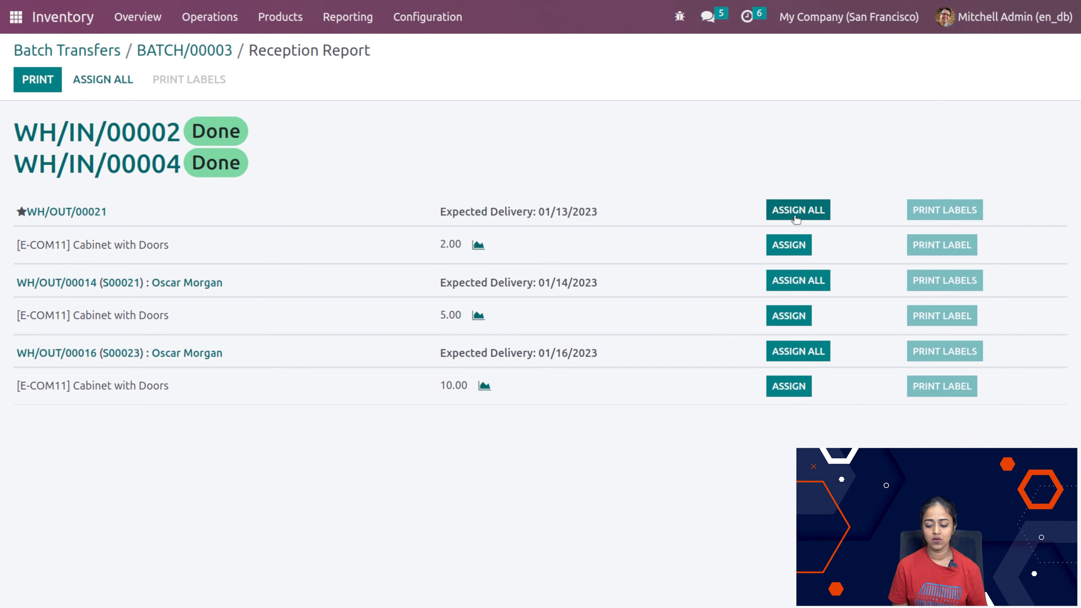
{"action": "left_click", "coordinate": [796, 215]}
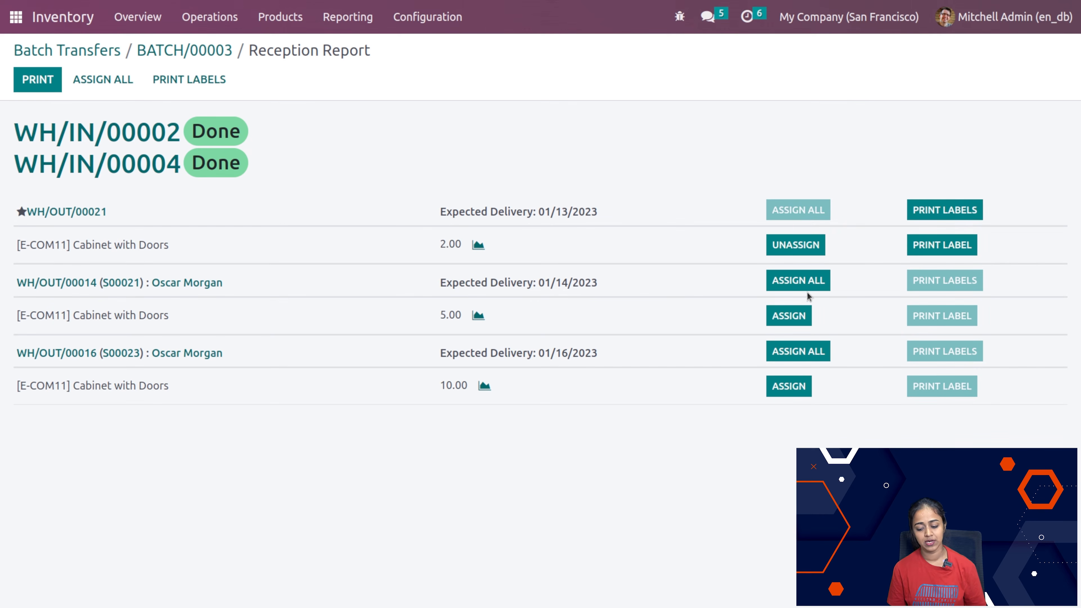
{"action": "left_click", "coordinate": [800, 288]}
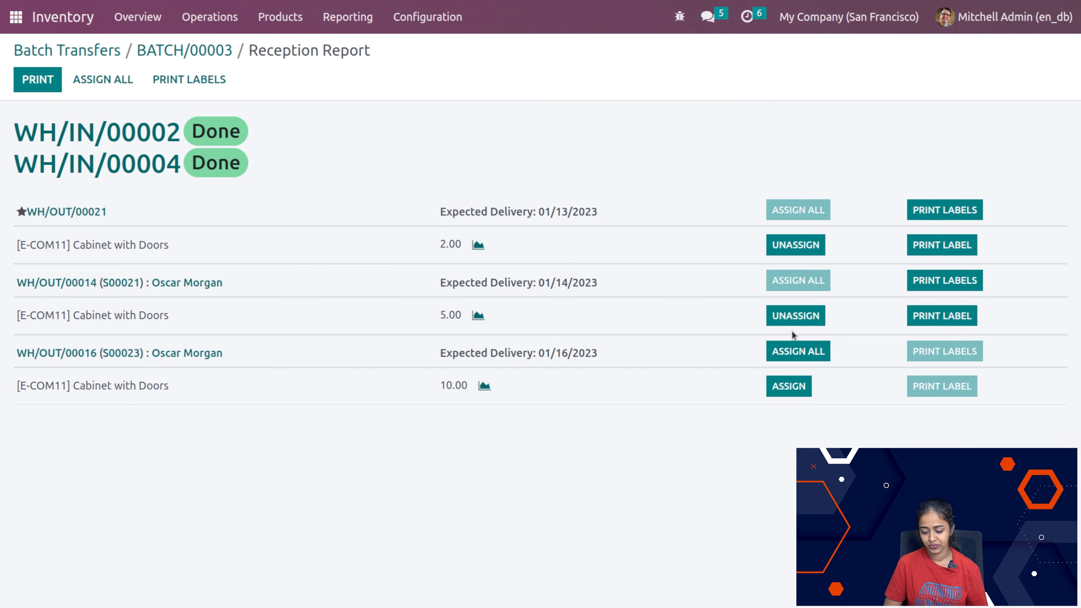
{"action": "left_click", "coordinate": [797, 352]}
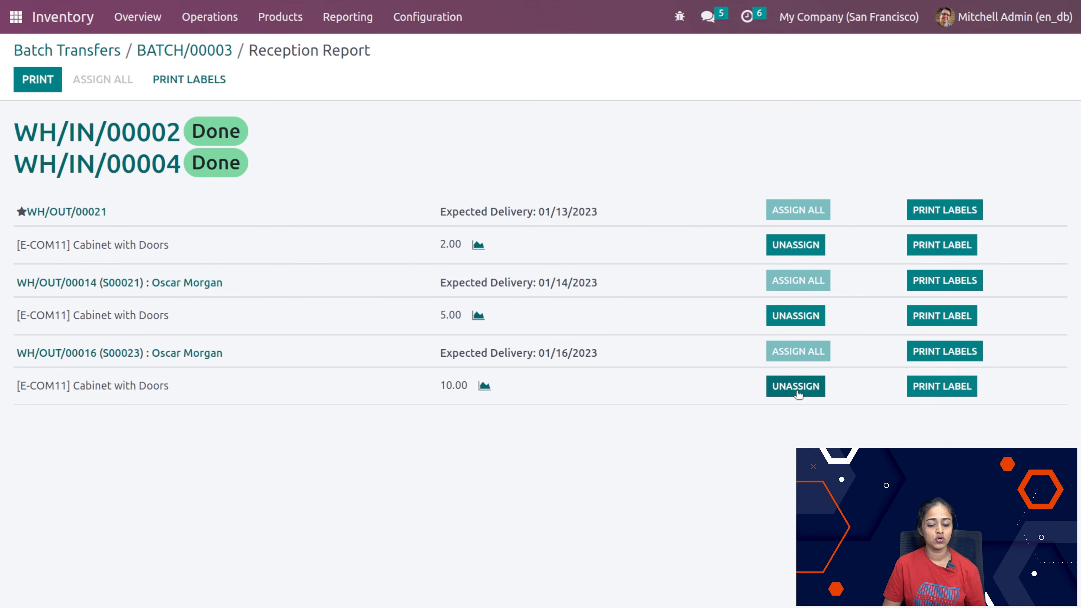
Step: Open delivery WH/OUT/00008 from the transfers list and validate it, processing all quantities and confirming the SMS notification
{"action": "left_click", "coordinate": [190, 52]}
{"action": "left_click", "coordinate": [63, 52]}
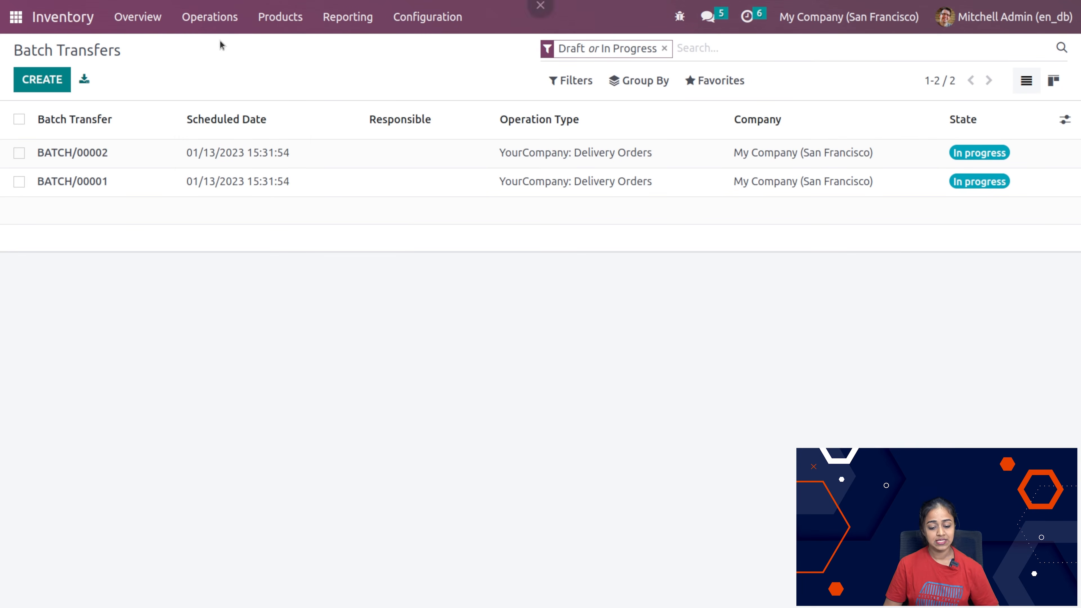
{"action": "left_click", "coordinate": [212, 18]}
{"action": "left_click", "coordinate": [226, 98]}
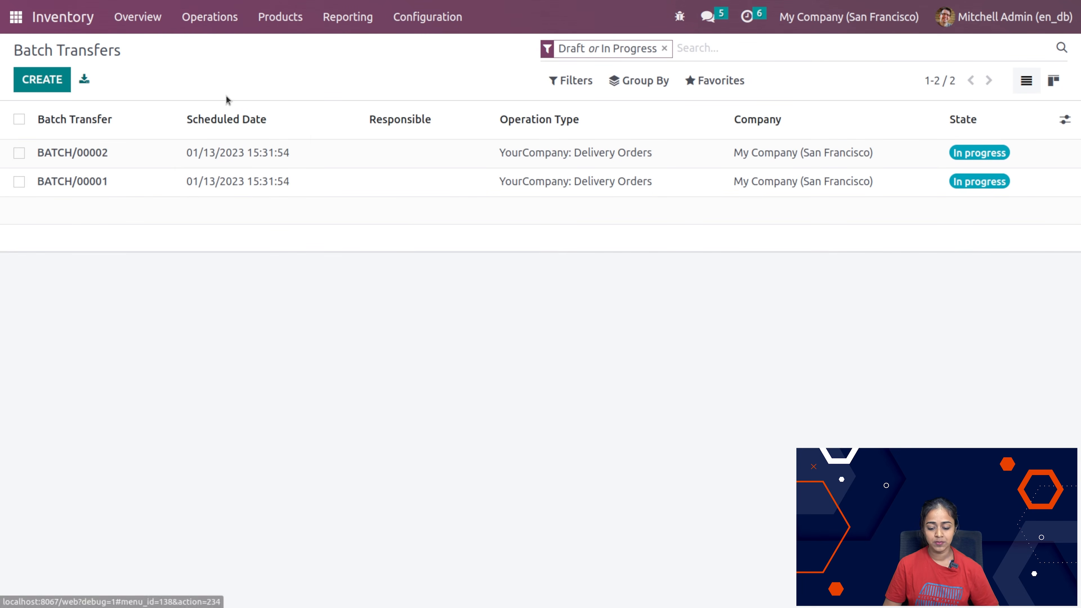
{"action": "left_click", "coordinate": [259, 240]}
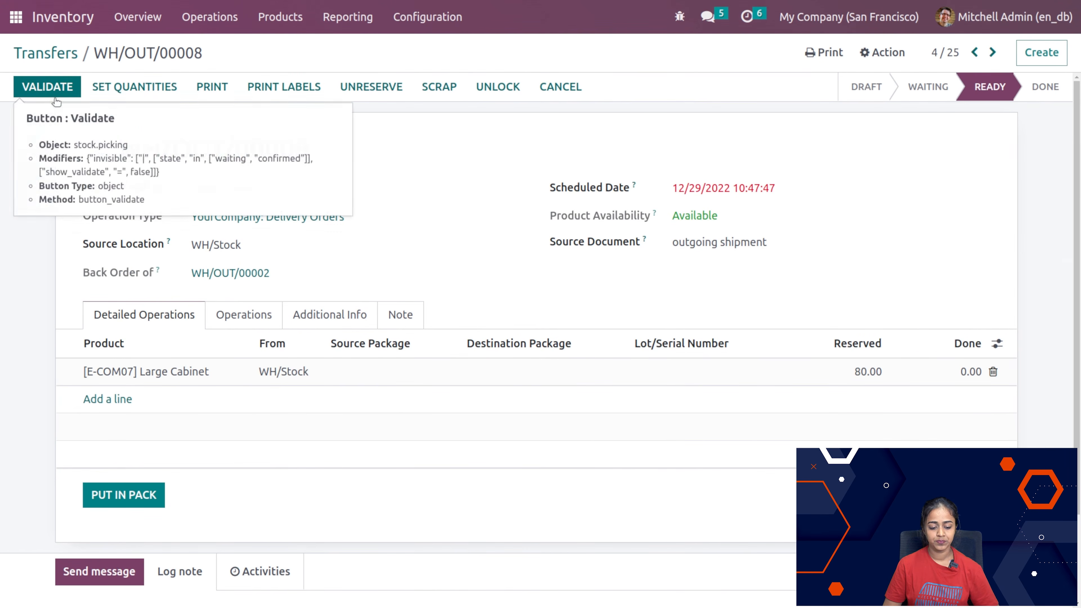
{"action": "left_click", "coordinate": [55, 90]}
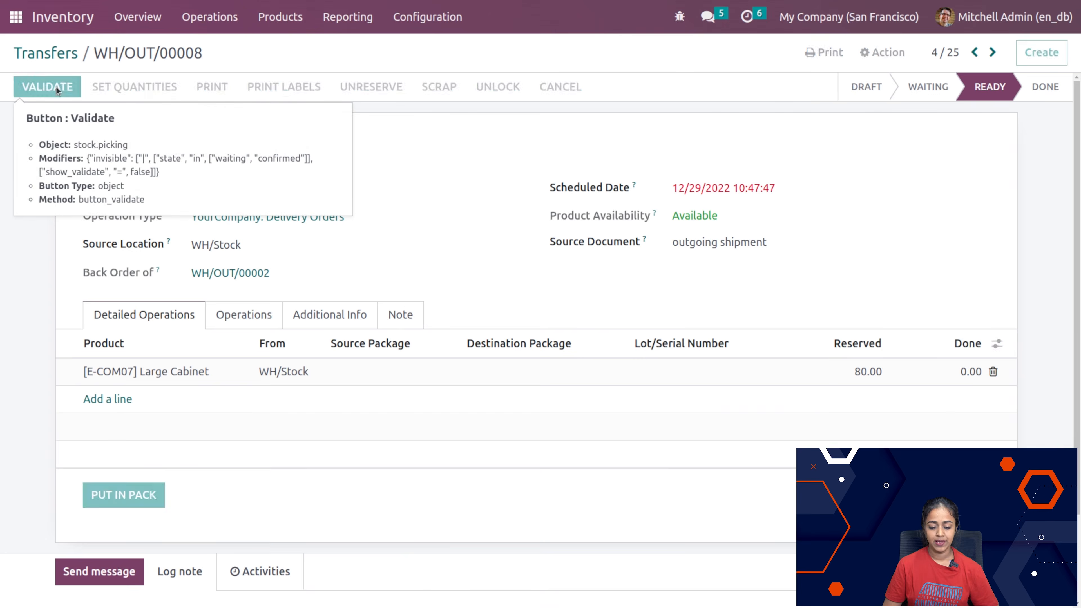
{"action": "left_click", "coordinate": [164, 164]}
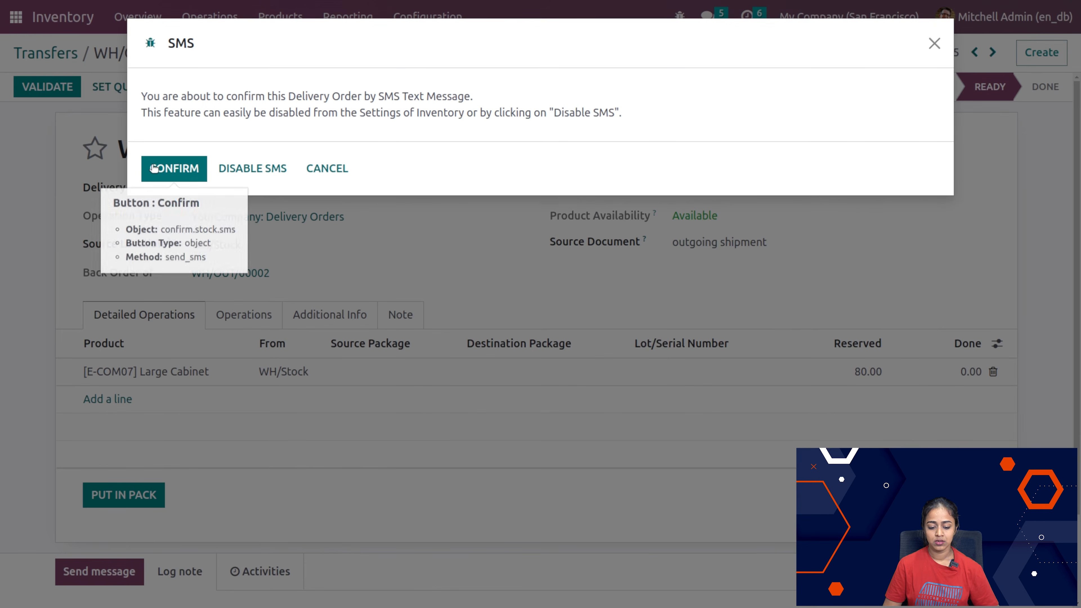
{"action": "left_click", "coordinate": [183, 174]}
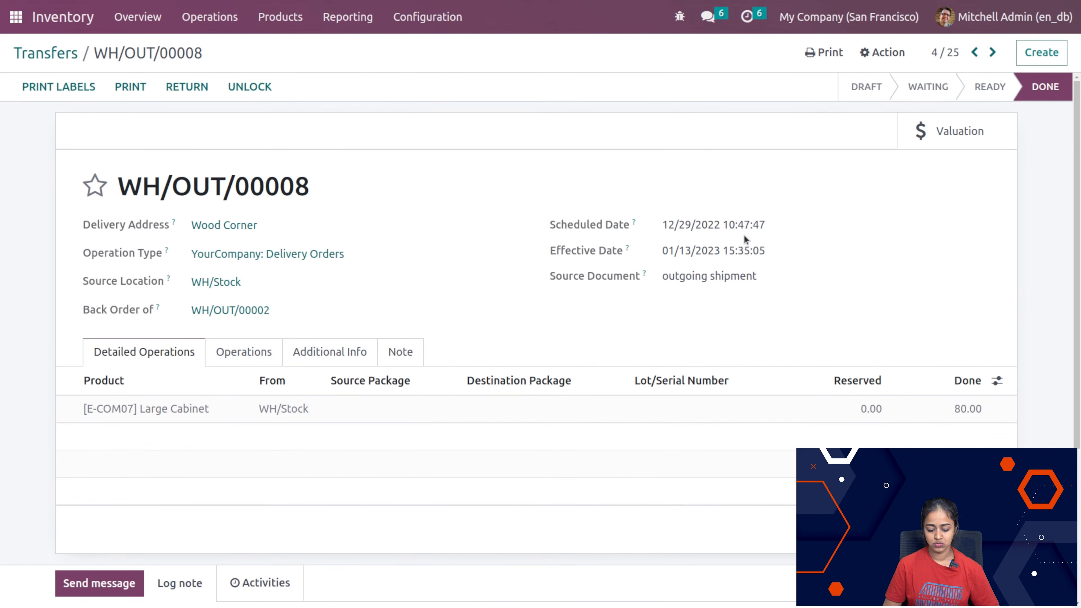
{"action": "scroll", "coordinate": [628, 433], "scroll_direction": "down", "scroll_amount": 5}
{"action": "scroll", "coordinate": [628, 430], "scroll_direction": "up", "scroll_amount": 5}
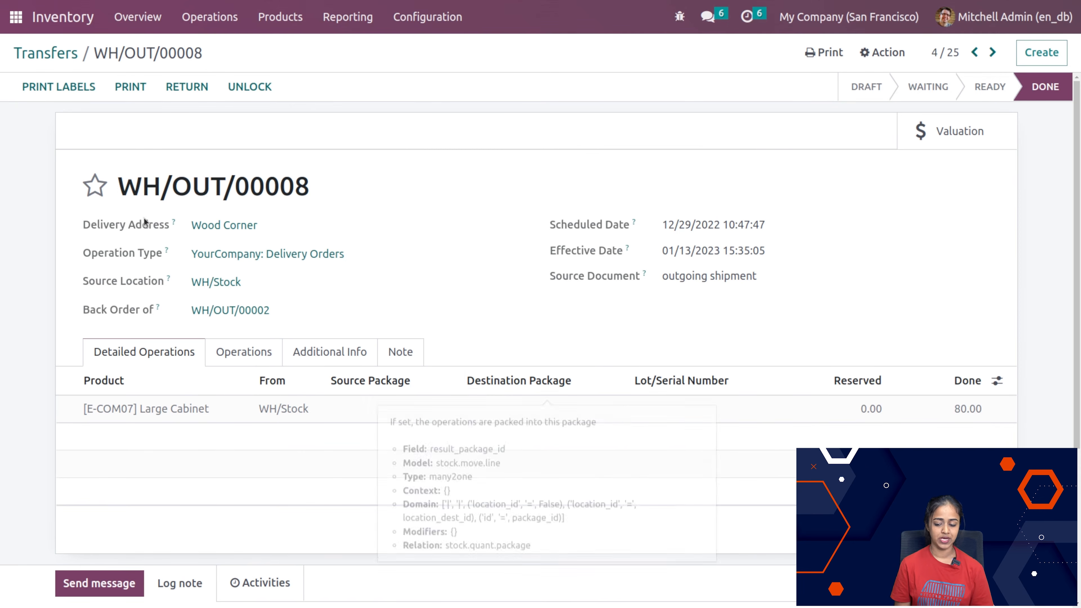
Step: Create a new transfer with Azure Interior as contact and YourCompany: Receipts as operation type
{"action": "left_click", "coordinate": [46, 54]}
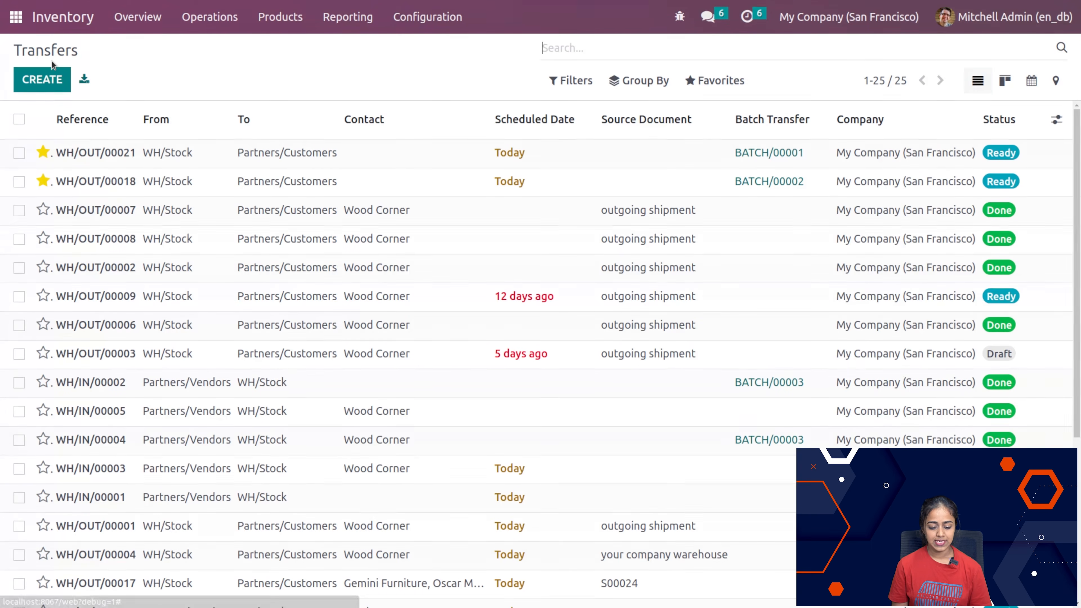
{"action": "left_click", "coordinate": [55, 79]}
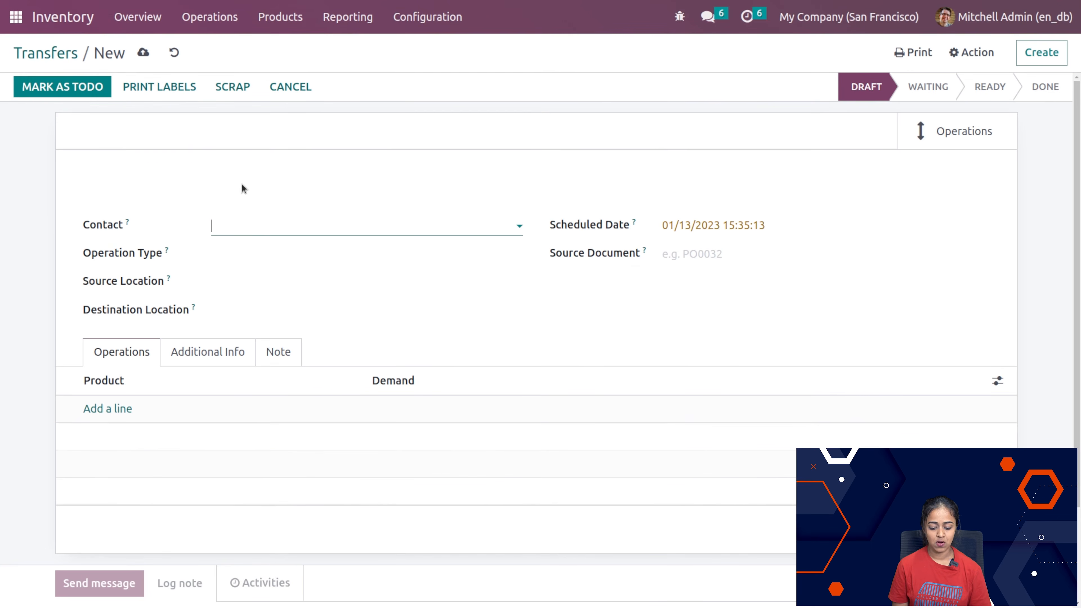
{"action": "left_click", "coordinate": [246, 229]}
{"action": "left_click", "coordinate": [357, 256]}
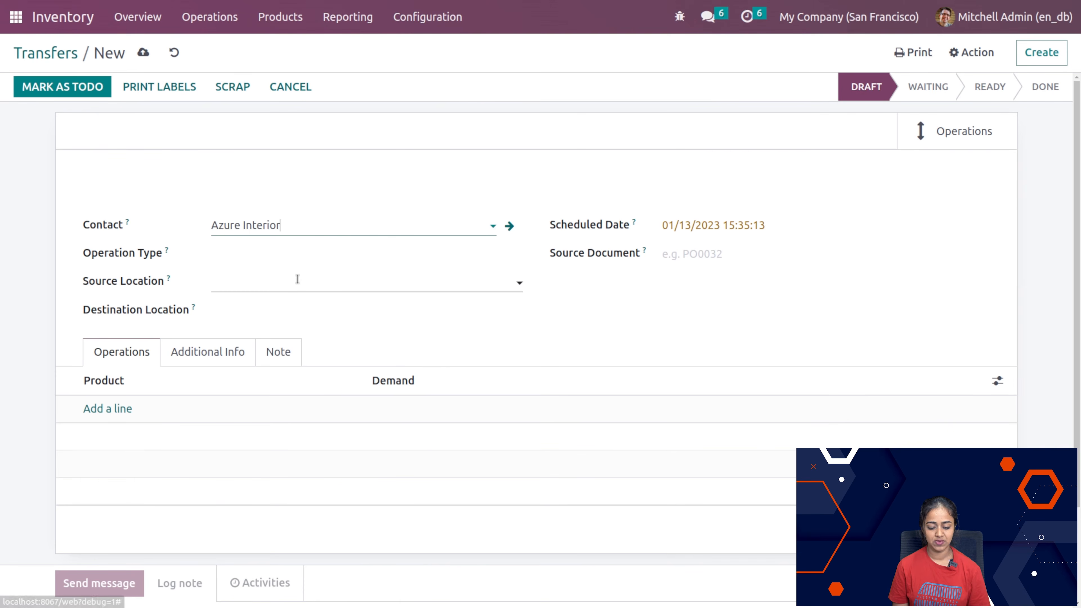
{"action": "left_click", "coordinate": [310, 255]}
{"action": "left_click", "coordinate": [289, 279]}
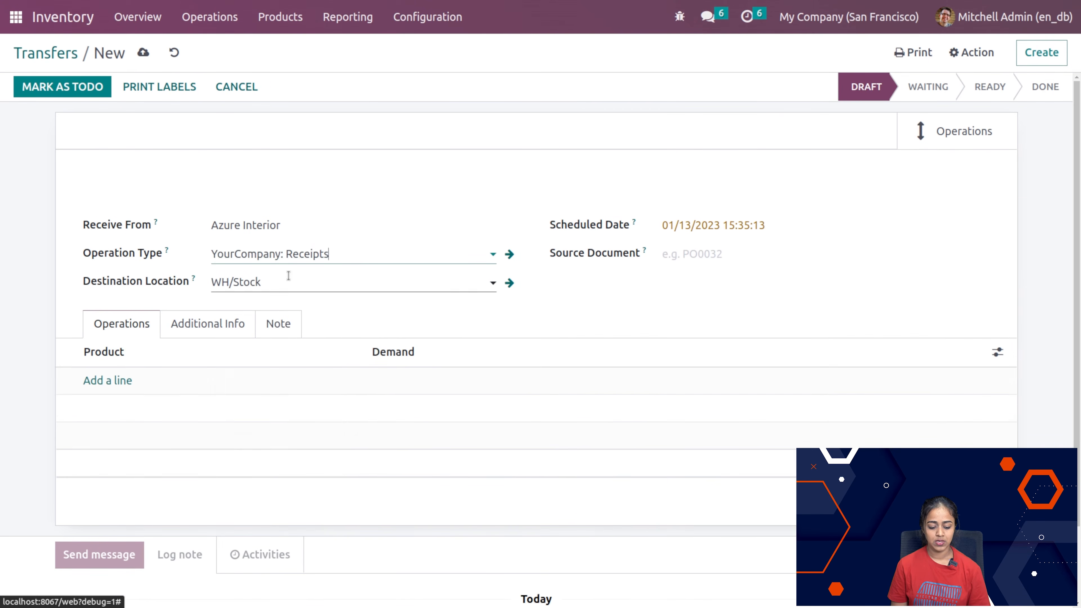
Step: Add the product [E-COM06] Corner Desk Right Sit to the receipt with a demand of 1.00
{"action": "left_click", "coordinate": [110, 378]}
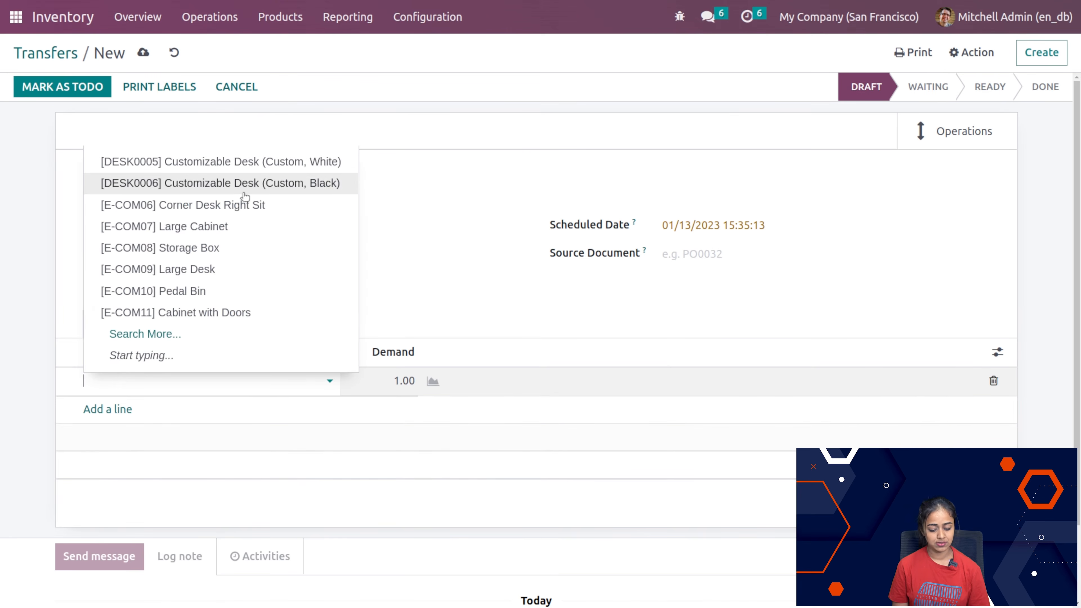
{"action": "left_click", "coordinate": [240, 205]}
{"action": "left_click", "coordinate": [623, 289]}
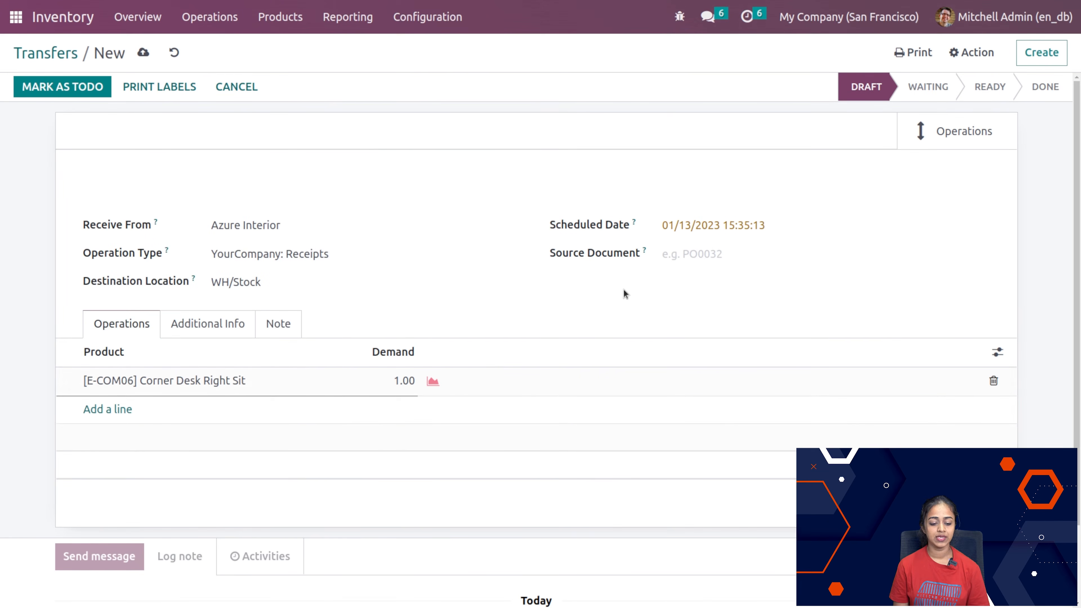
Step: Mark the receipt as to do and validate it, applying the immediate transfer of all quantities
{"action": "left_click", "coordinate": [83, 93]}
{"action": "left_click", "coordinate": [64, 97]}
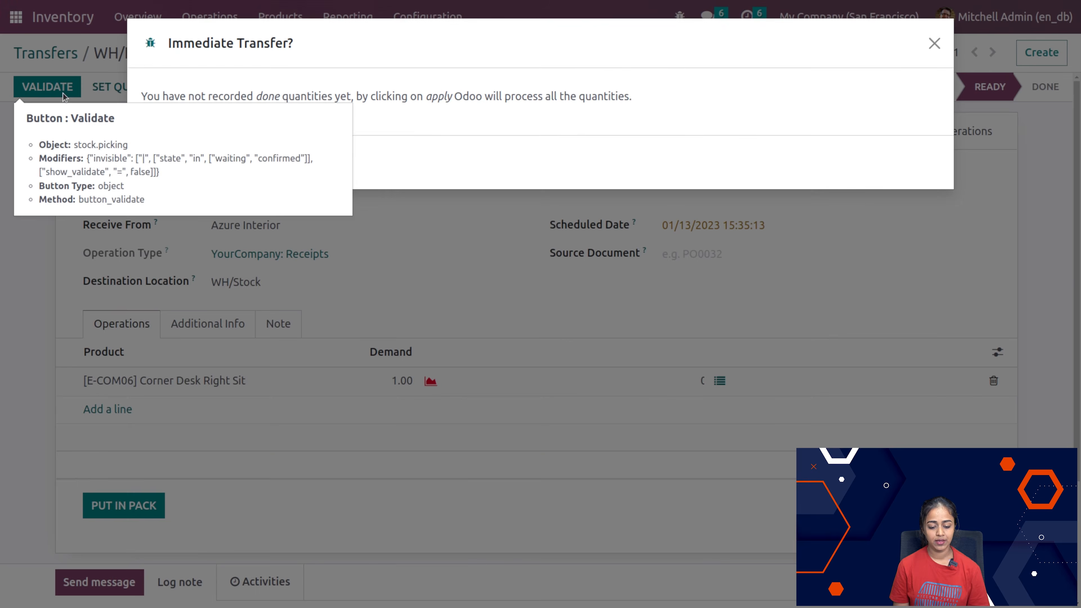
{"action": "left_click", "coordinate": [164, 162]}
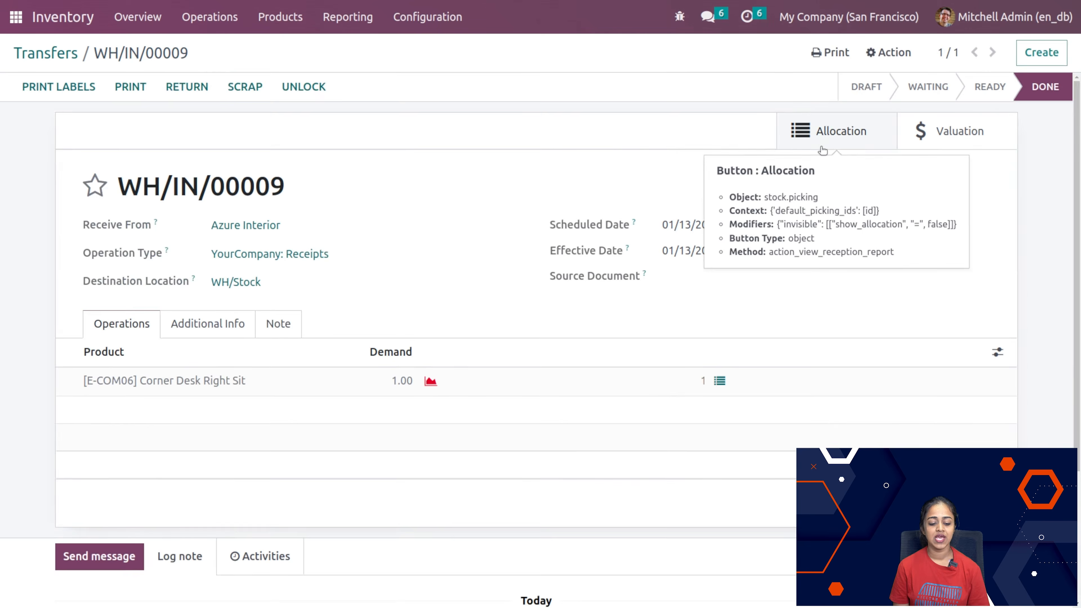
Step: Assign the received Corner Desk Right Sit to delivery WH/OUT/00017 in the receipt's allocation report, and return to the transfers list
{"action": "left_click", "coordinate": [823, 147]}
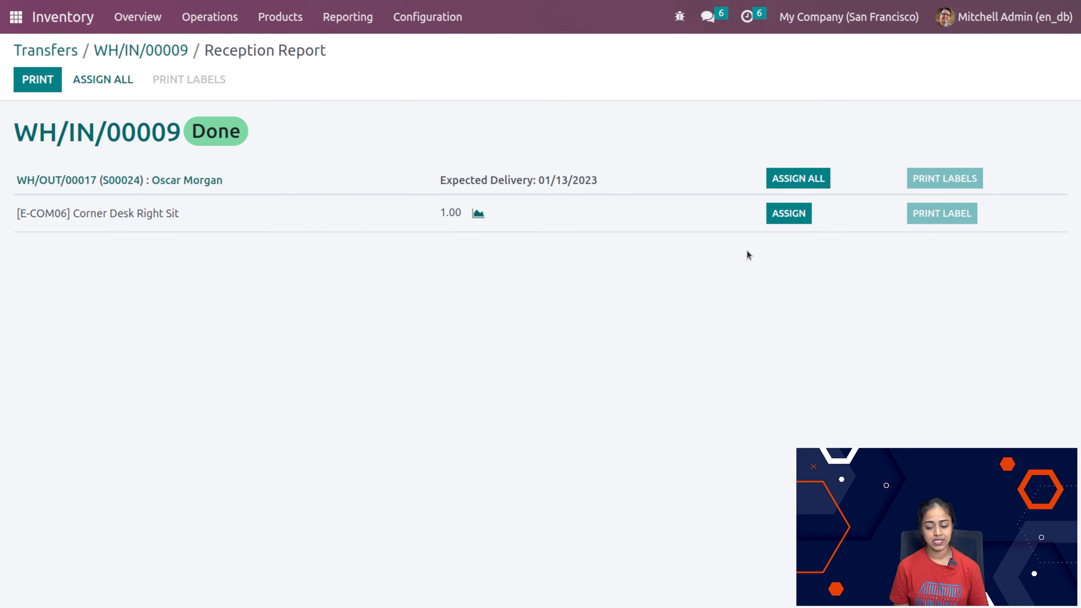
{"action": "left_click", "coordinate": [788, 213]}
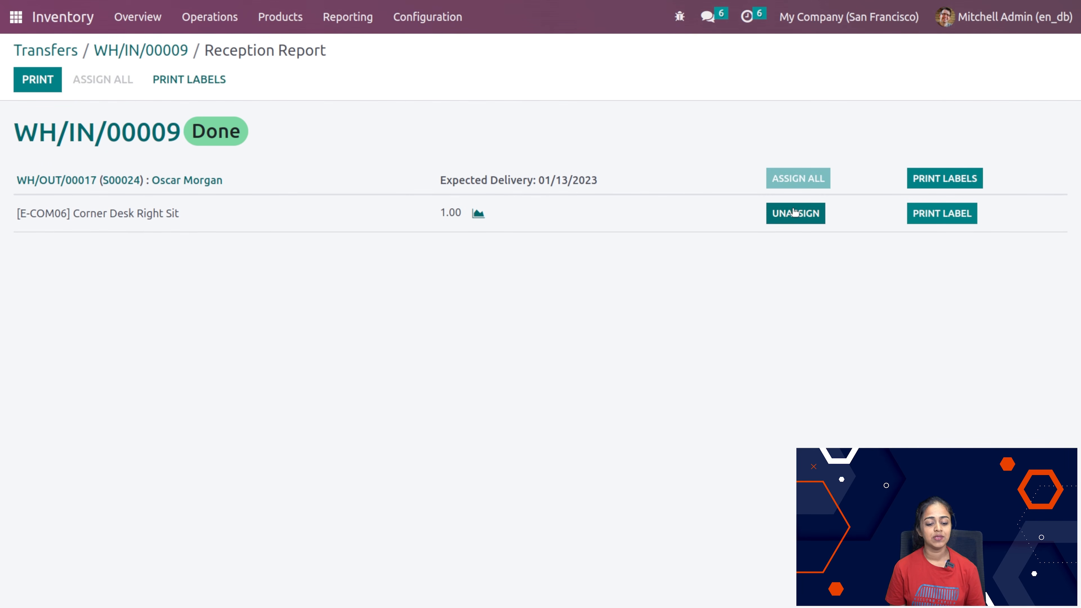
{"action": "left_click", "coordinate": [110, 51]}
{"action": "left_click", "coordinate": [23, 51]}
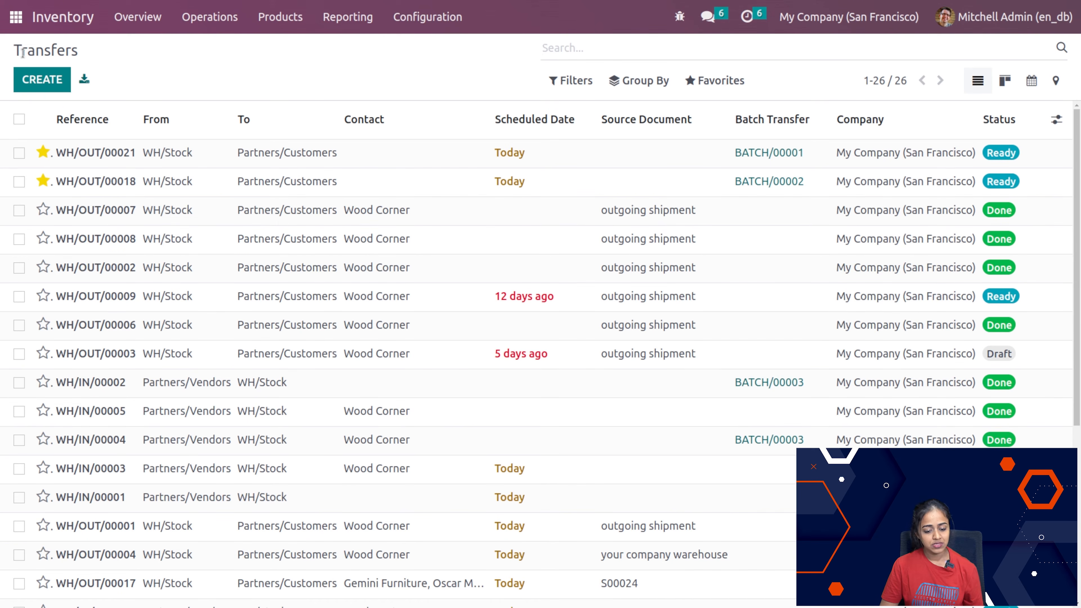
Step: Open the Wave Transfers list and remove its Draft or In Progress filter
{"action": "left_click", "coordinate": [210, 17]}
{"action": "left_click", "coordinate": [224, 136]}
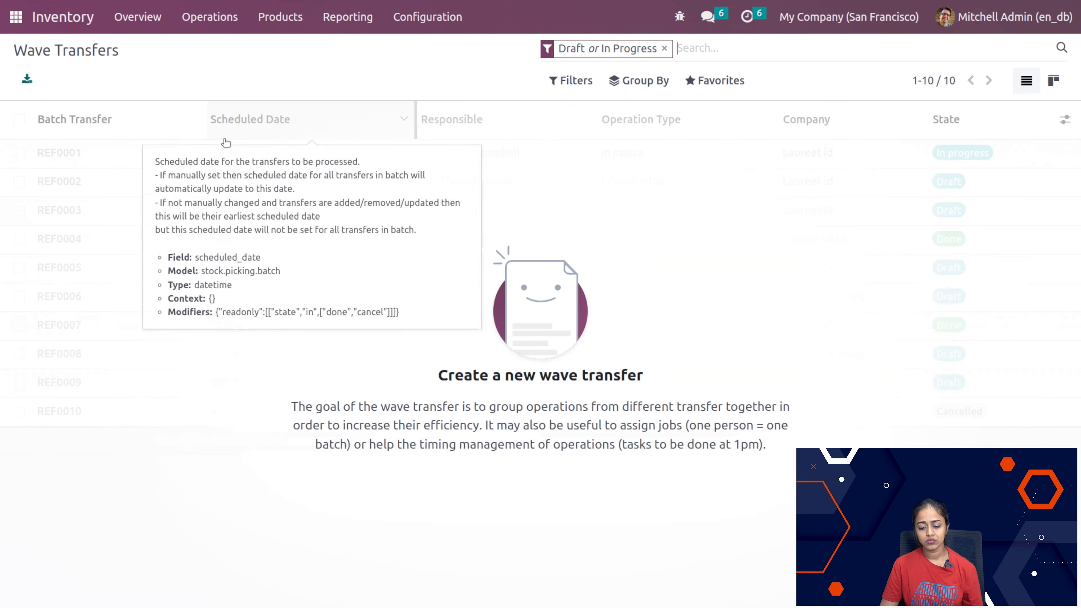
{"action": "left_click", "coordinate": [666, 48]}
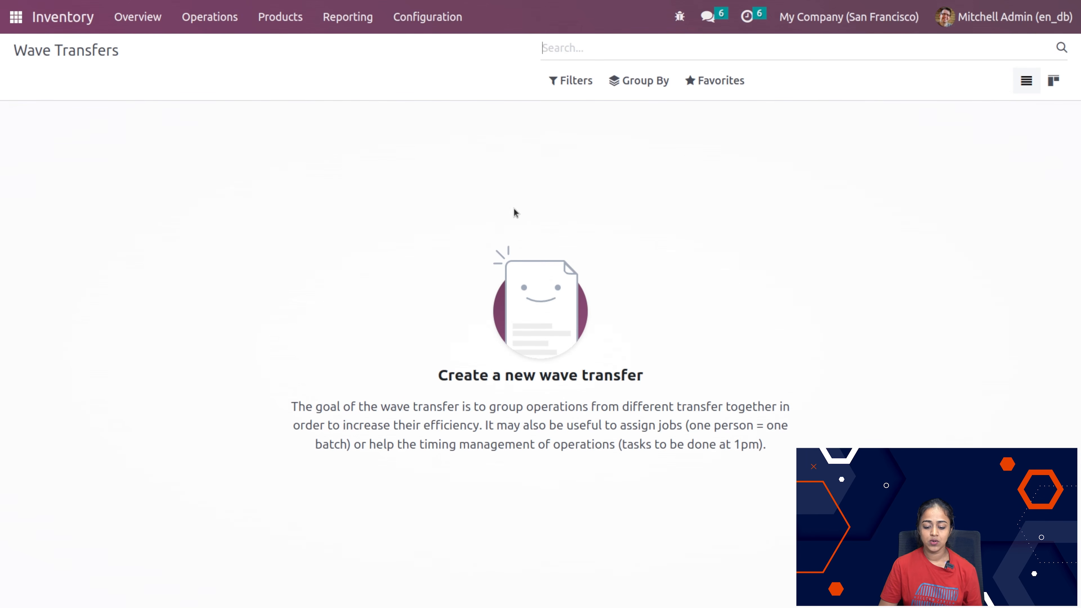
Step: Open the Inventory settings and enable Signature, Delivery Methods and Email Confirmation in the Shipping section
{"action": "left_click", "coordinate": [394, 19]}
{"action": "left_click", "coordinate": [406, 62]}
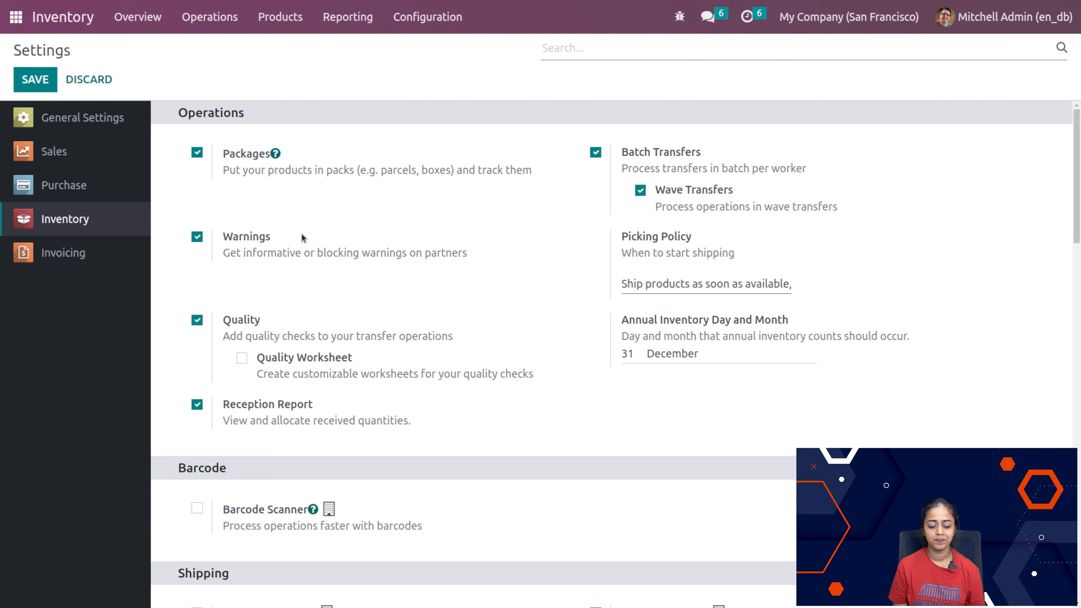
{"action": "scroll", "coordinate": [302, 238], "scroll_direction": "down", "scroll_amount": 8}
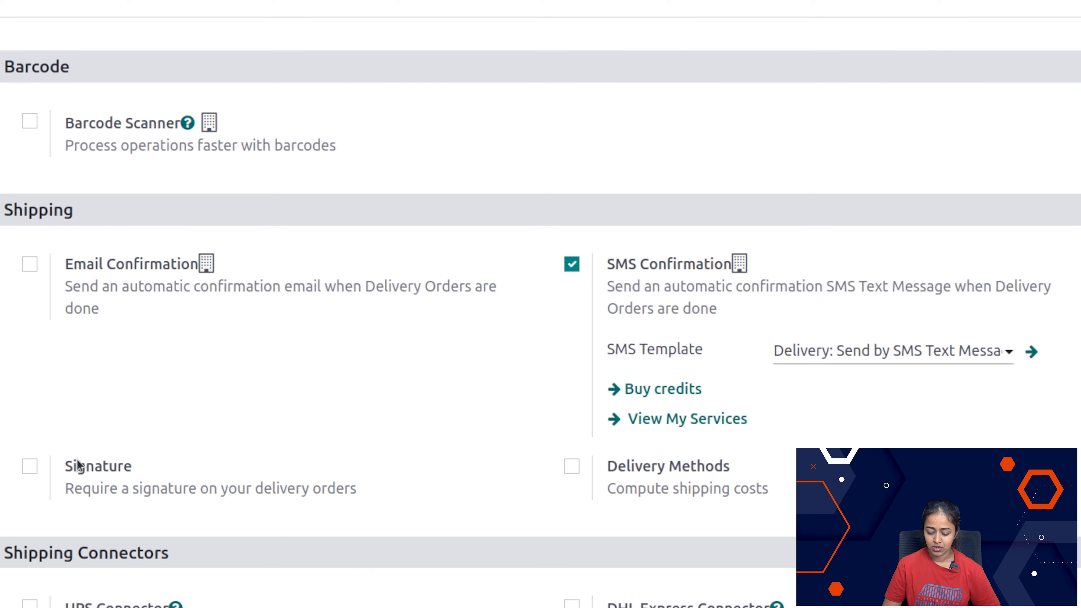
{"action": "left_click", "coordinate": [30, 466]}
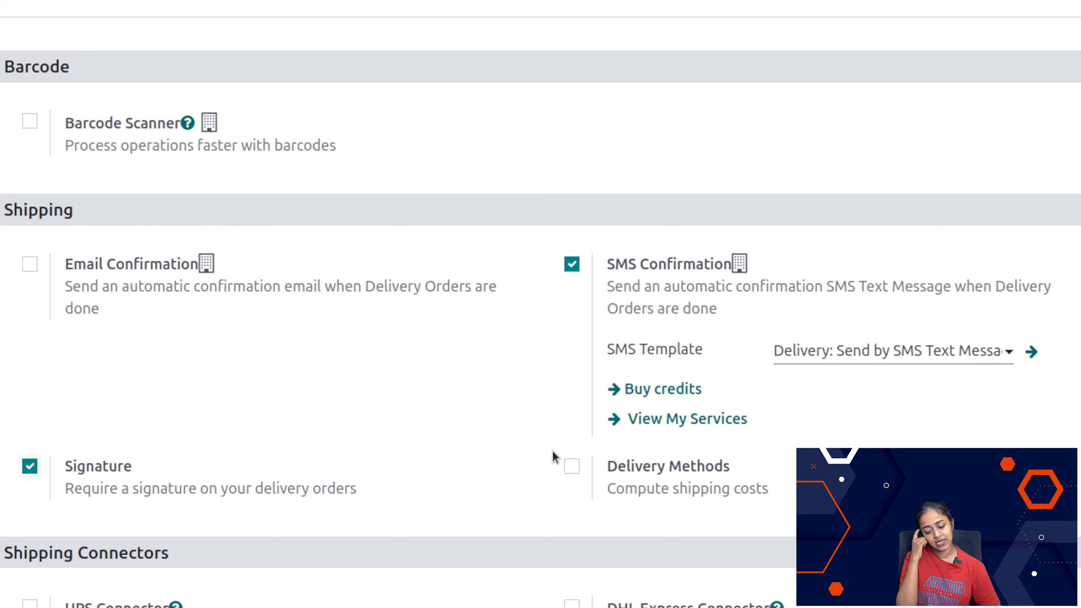
{"action": "left_click", "coordinate": [574, 470]}
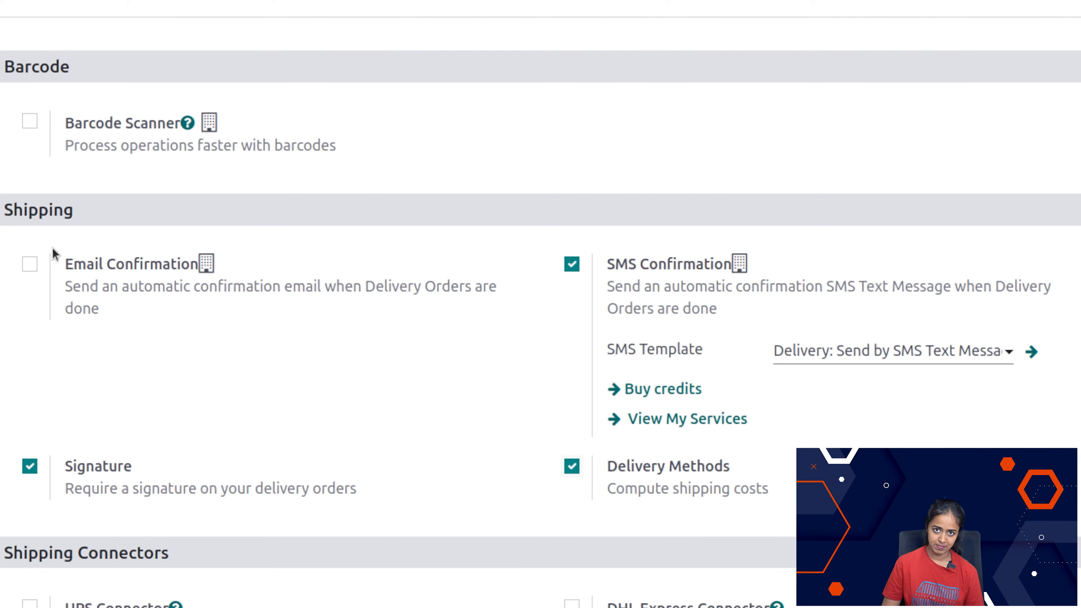
{"action": "left_click", "coordinate": [37, 267]}
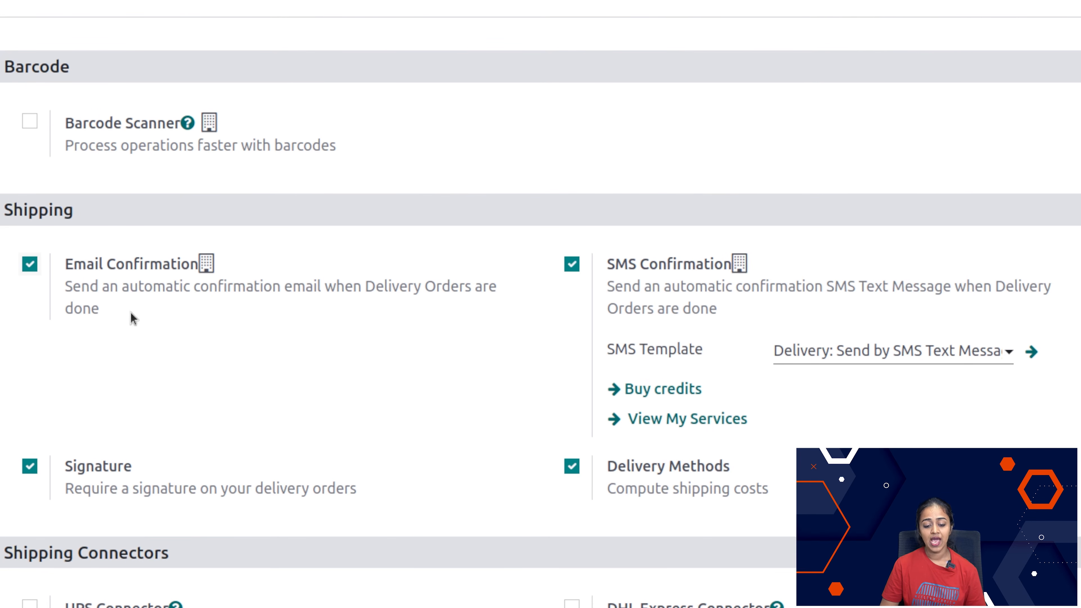
Step: Enable Units of Measure and Product Packagings in the Products section and save the settings
{"action": "scroll", "coordinate": [278, 423], "scroll_direction": "down", "scroll_amount": 6}
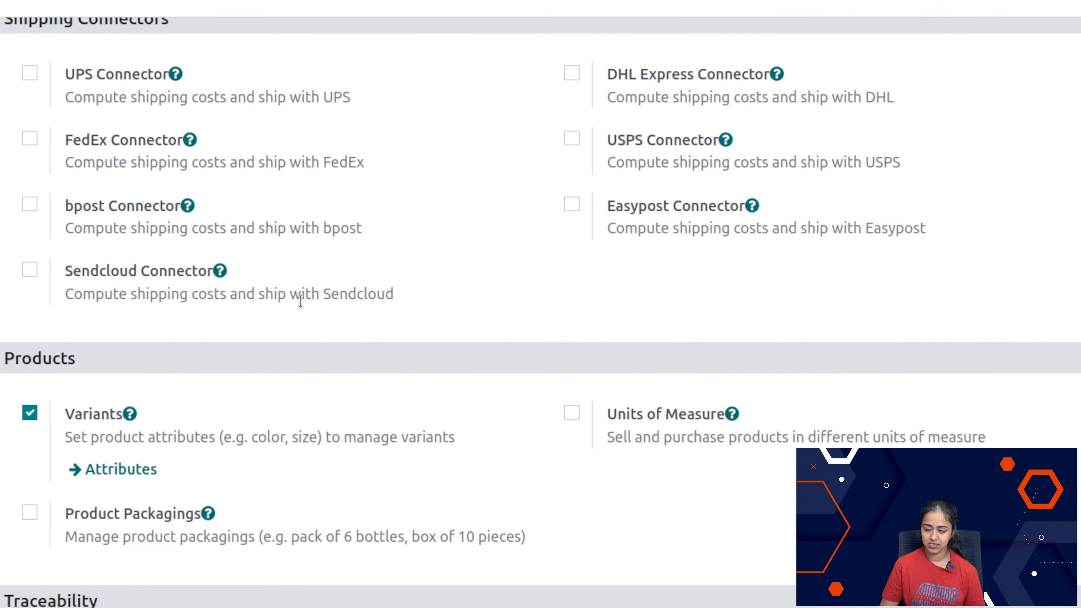
{"action": "scroll", "coordinate": [331, 60], "scroll_direction": "up", "scroll_amount": 4}
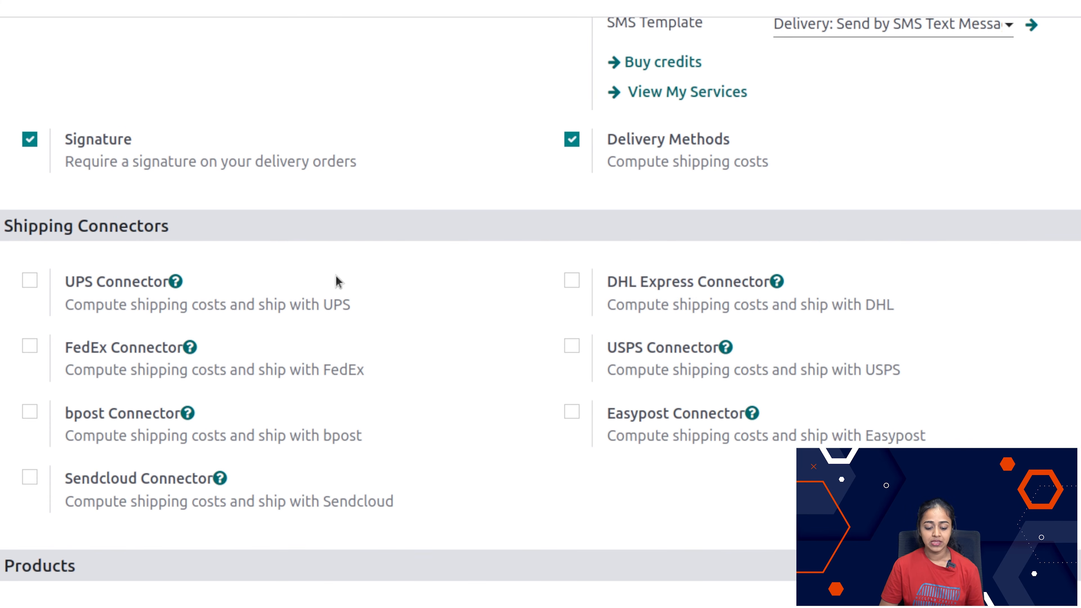
{"action": "scroll", "coordinate": [421, 590], "scroll_direction": "down", "scroll_amount": 5}
{"action": "scroll", "coordinate": [422, 590], "scroll_direction": "down", "scroll_amount": 3}
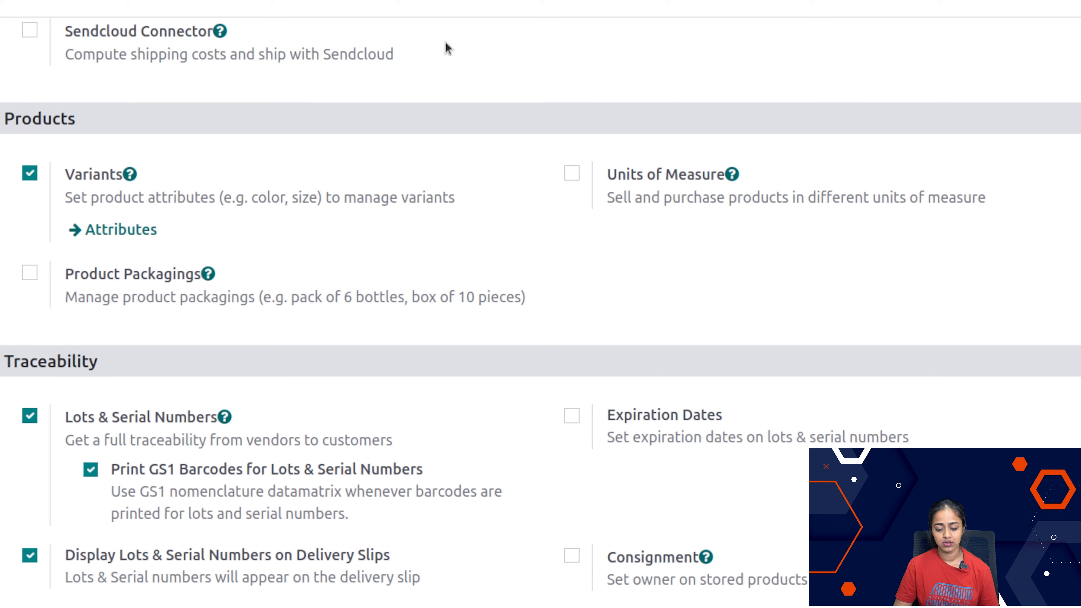
{"action": "left_click", "coordinate": [336, 1]}
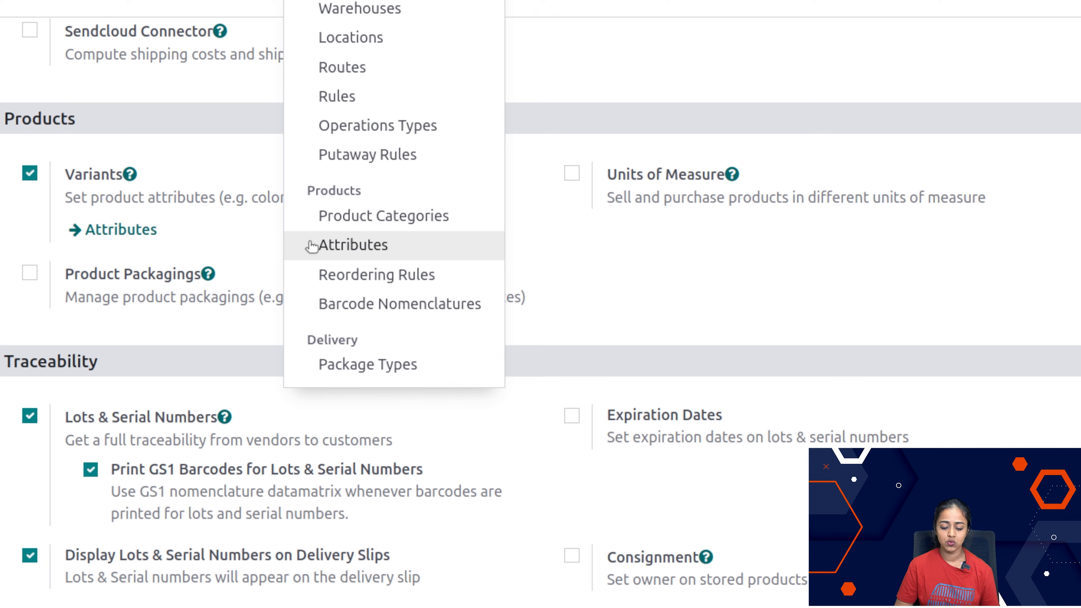
{"action": "left_click", "coordinate": [572, 174]}
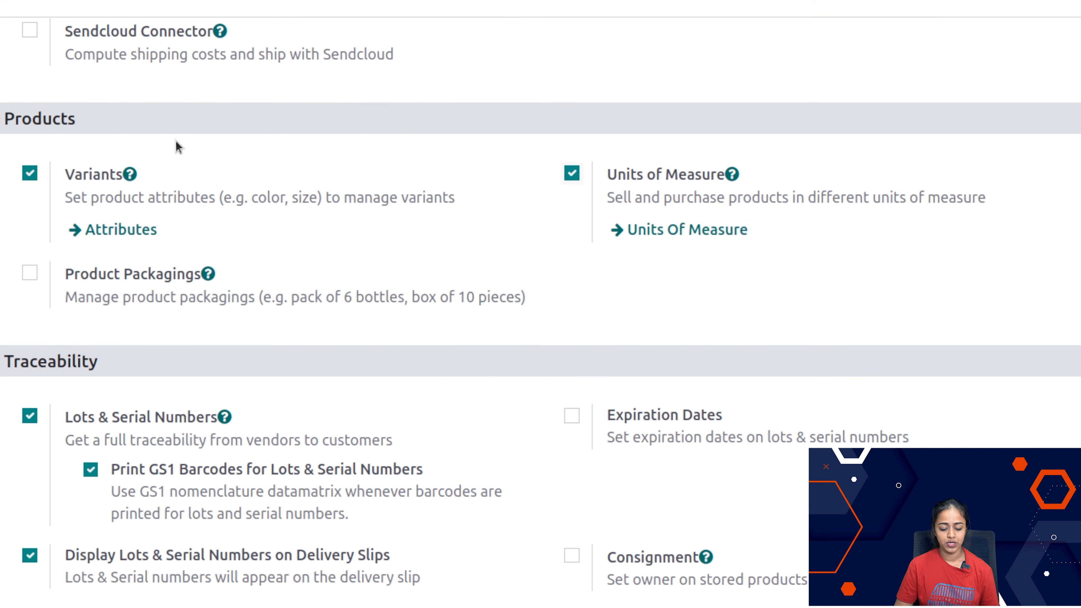
{"action": "left_click", "coordinate": [26, 279]}
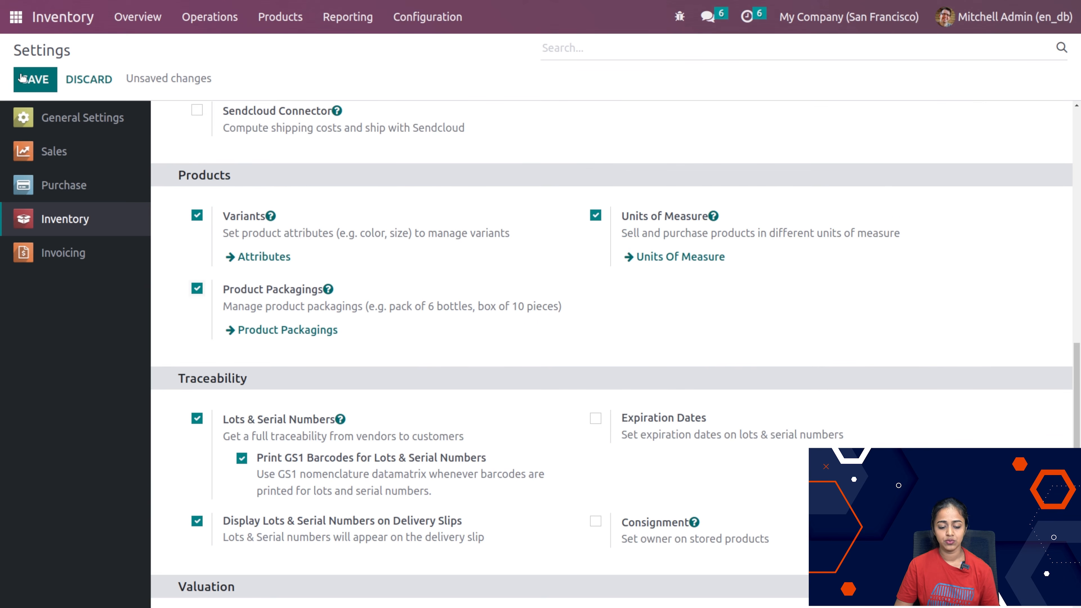
{"action": "left_click", "coordinate": [26, 79]}
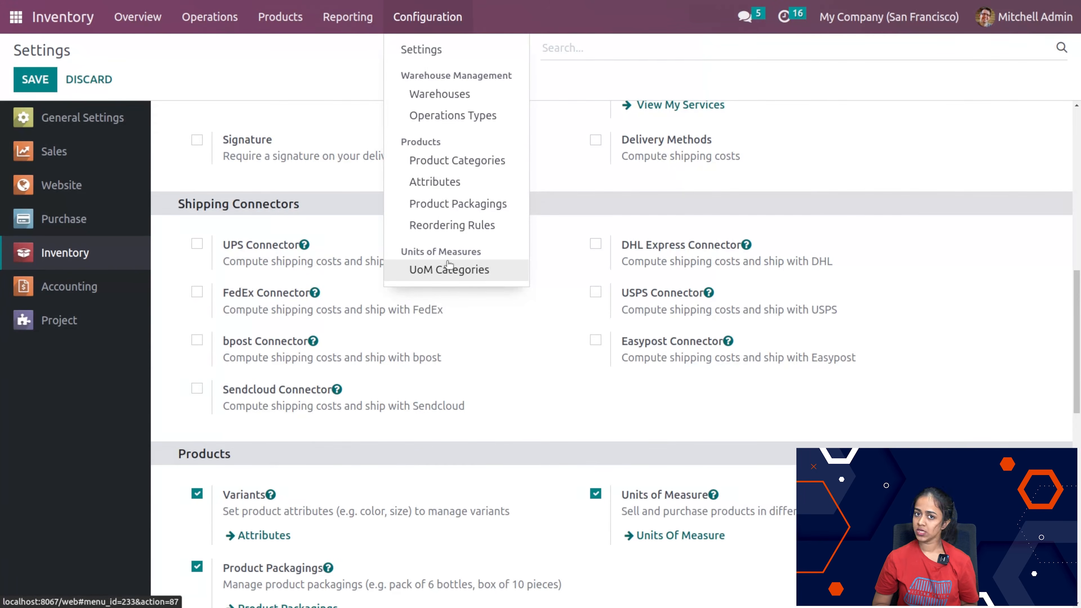
Step: View the units of measure categories and open the Product Packagings list
{"action": "left_click", "coordinate": [438, 269]}
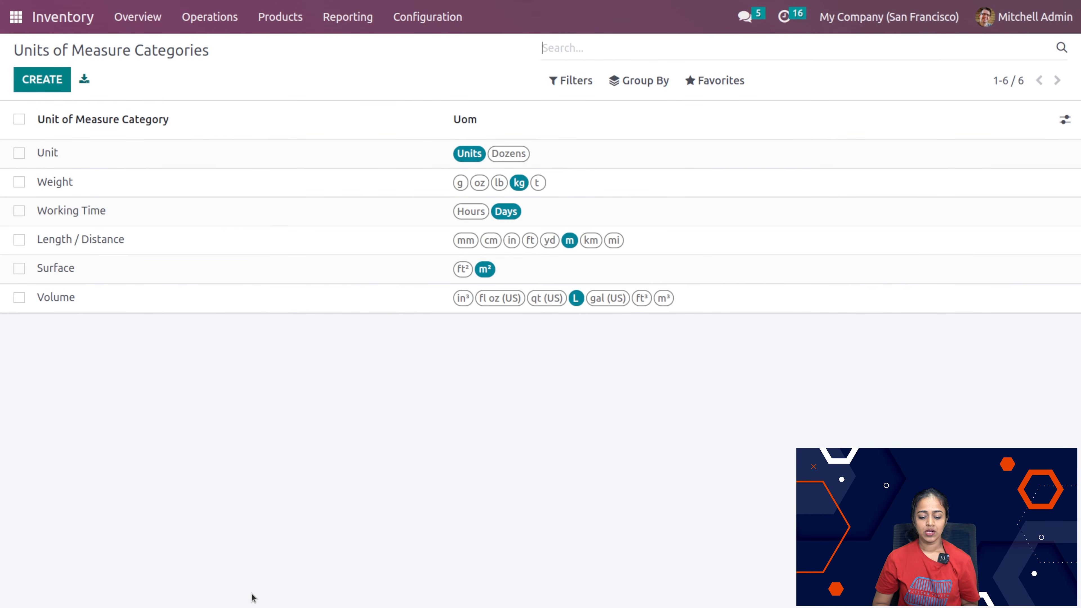
{"action": "left_click", "coordinate": [437, 26]}
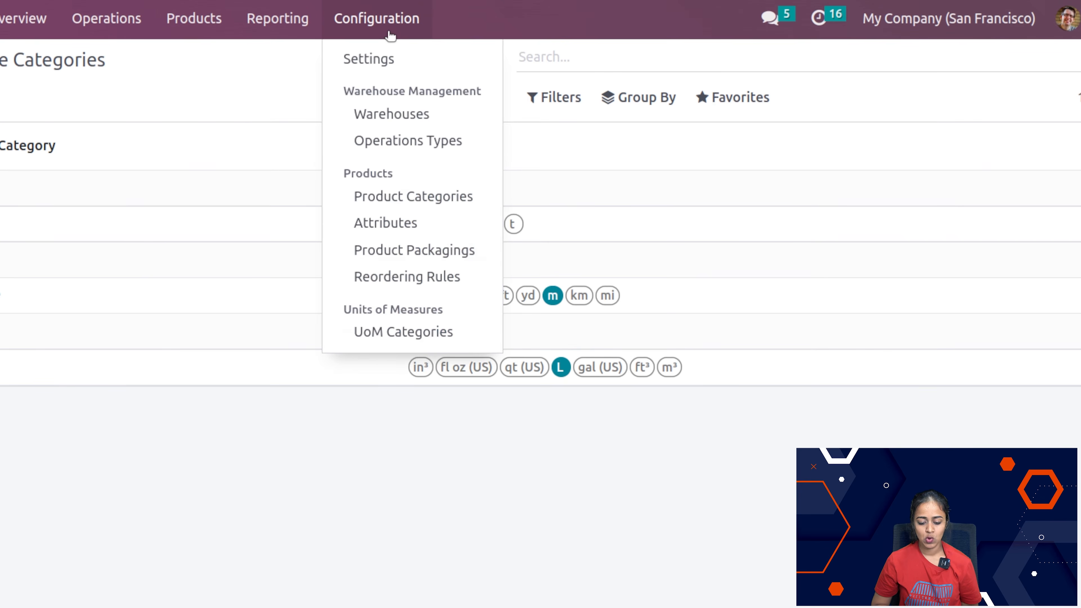
{"action": "left_click", "coordinate": [435, 260]}
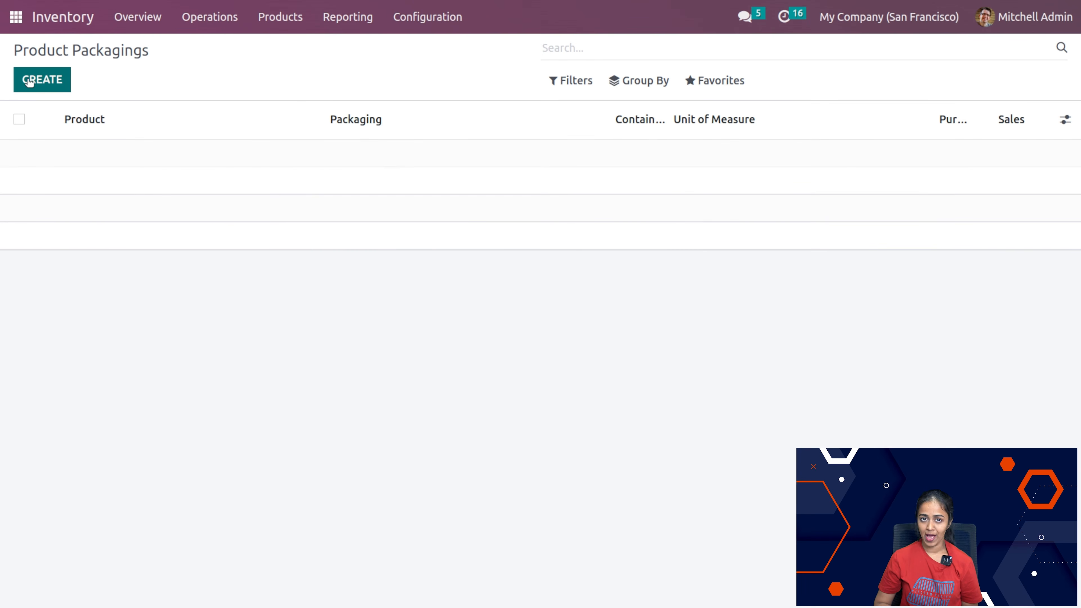
Step: Create a product packaging named NEW for the product mouse
{"action": "left_click", "coordinate": [30, 80]}
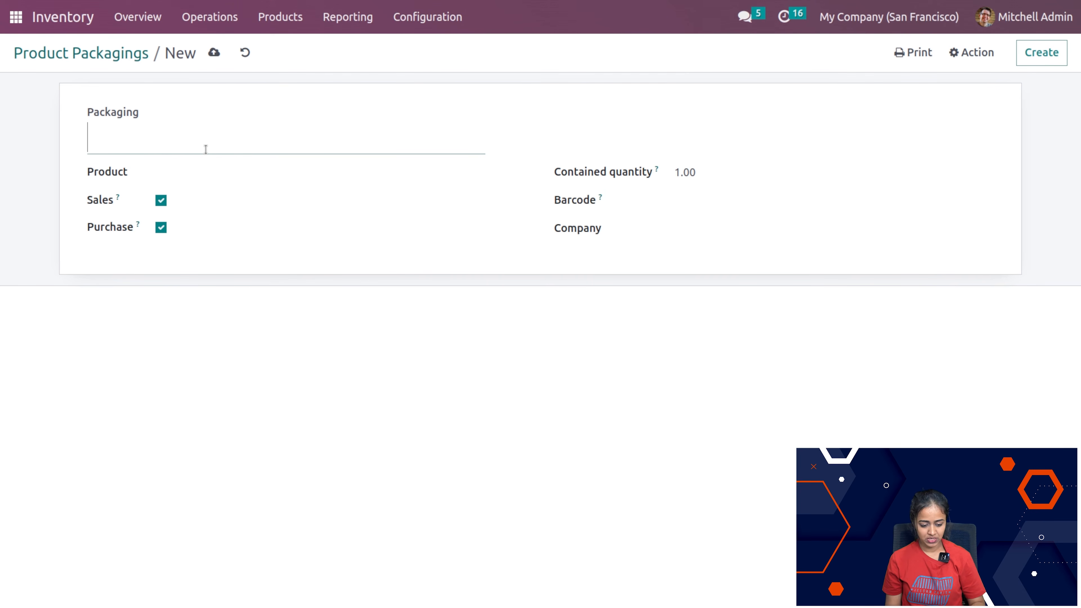
{"action": "type", "text": "NEW"}
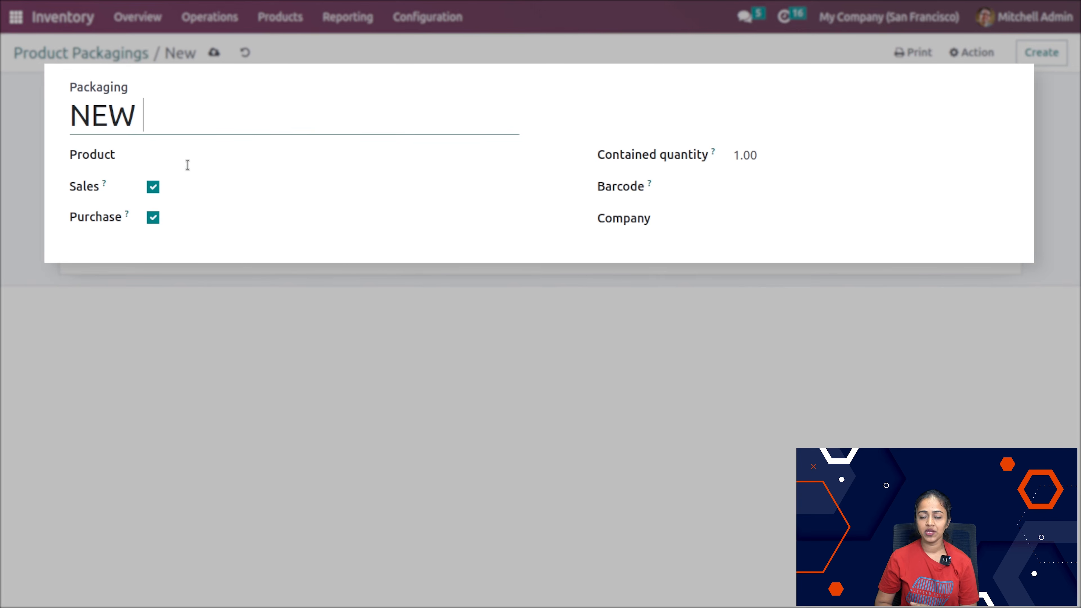
{"action": "left_click", "coordinate": [191, 179]}
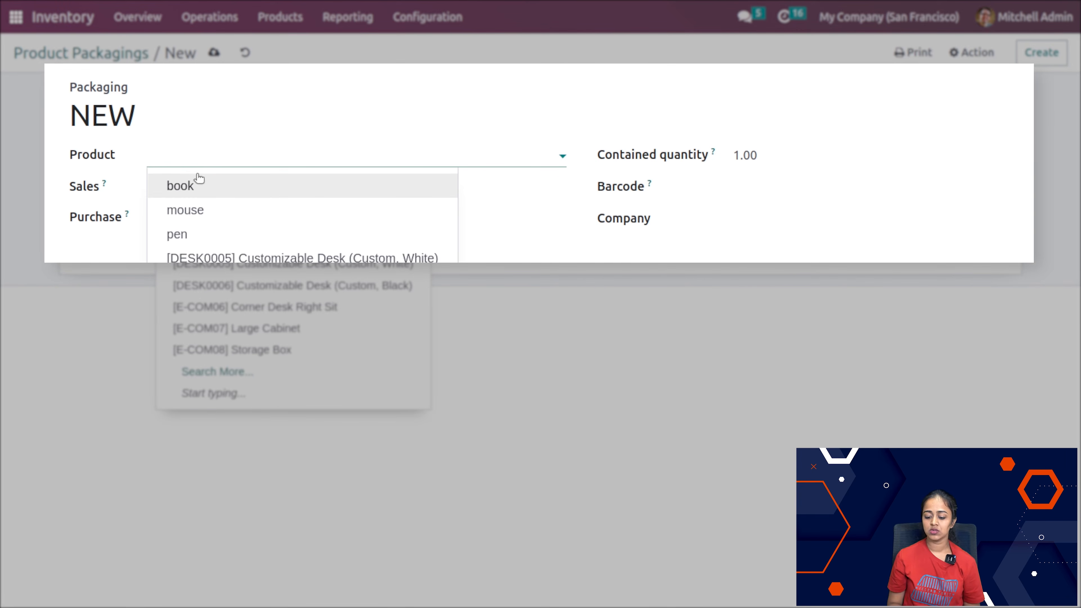
{"action": "left_click", "coordinate": [224, 210]}
Step: Set the packaging's contained quantity to 10.00 units, save the record and return to the Product Packagings list
{"action": "left_click", "coordinate": [751, 152]}
{"action": "double_click", "coordinate": [751, 153]}
{"action": "key", "text": "BackSpace"}
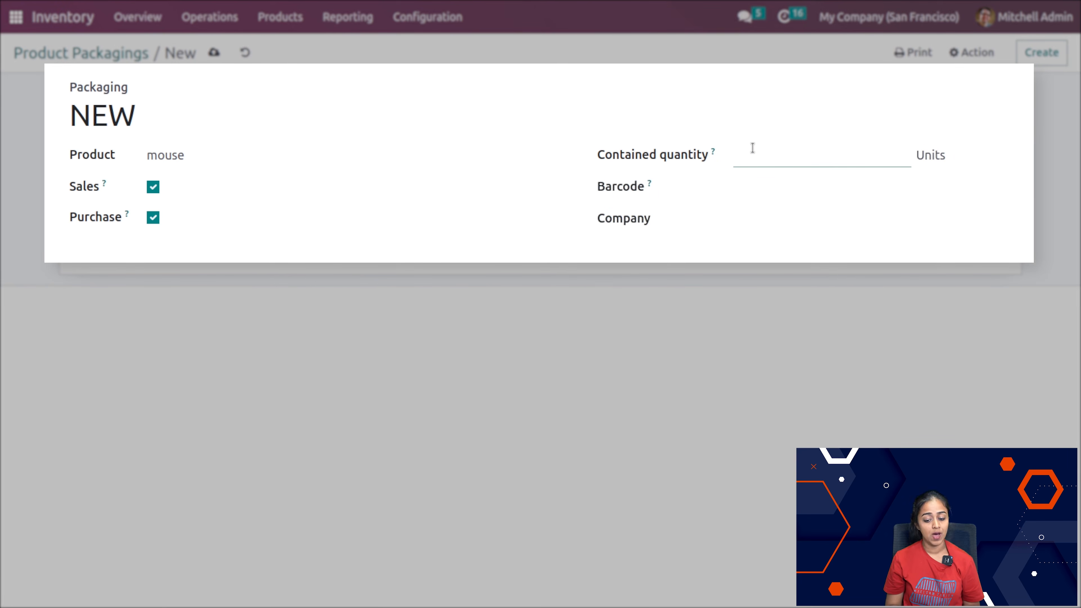
{"action": "left_click", "coordinate": [566, 105]}
{"action": "left_click", "coordinate": [738, 183]}
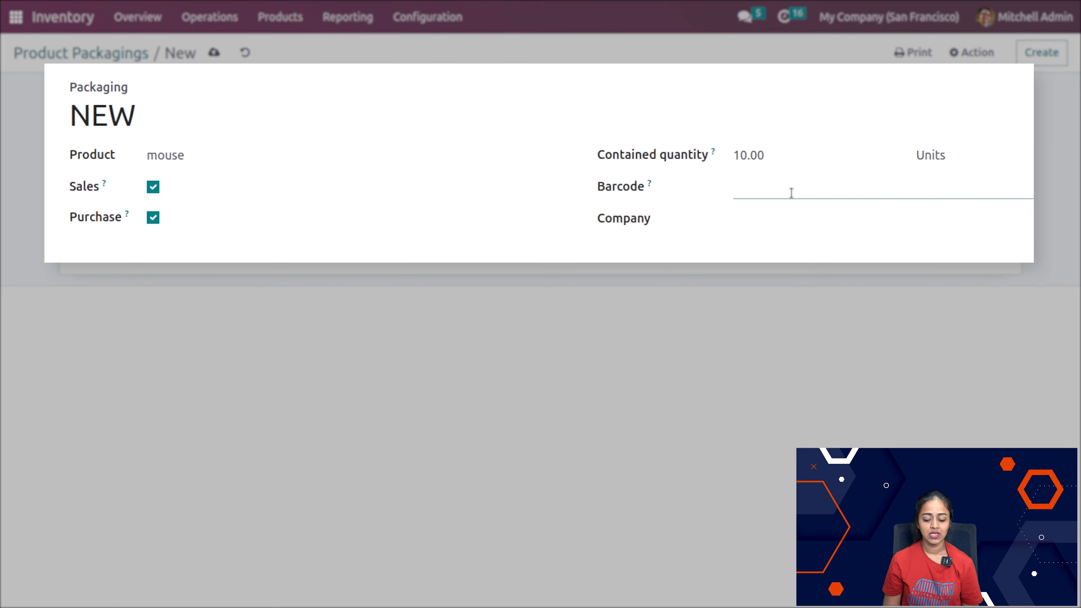
{"action": "left_click", "coordinate": [748, 222]}
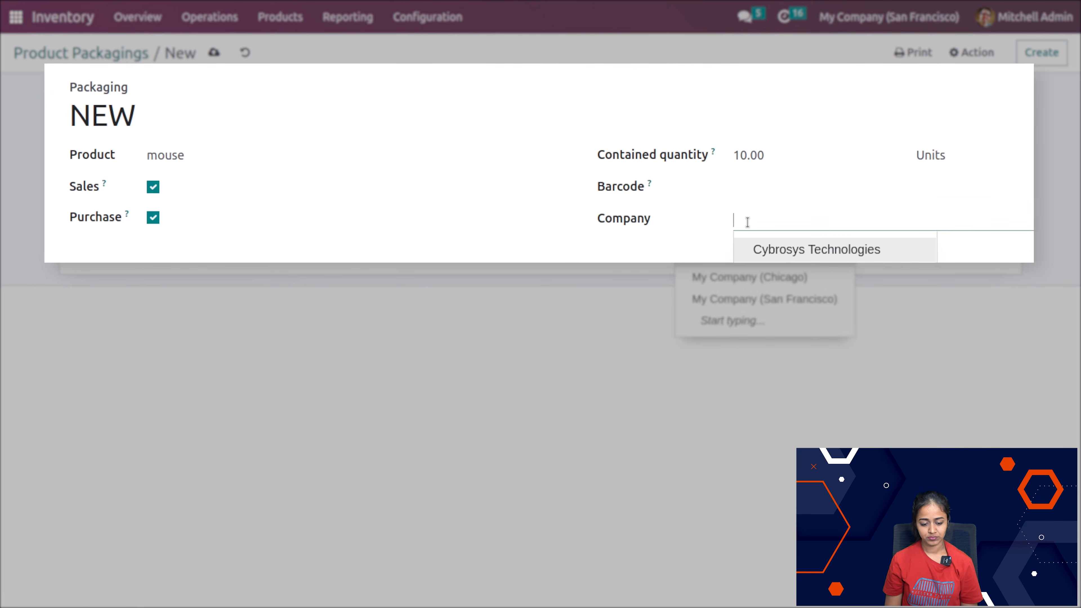
{"action": "left_click", "coordinate": [738, 219]}
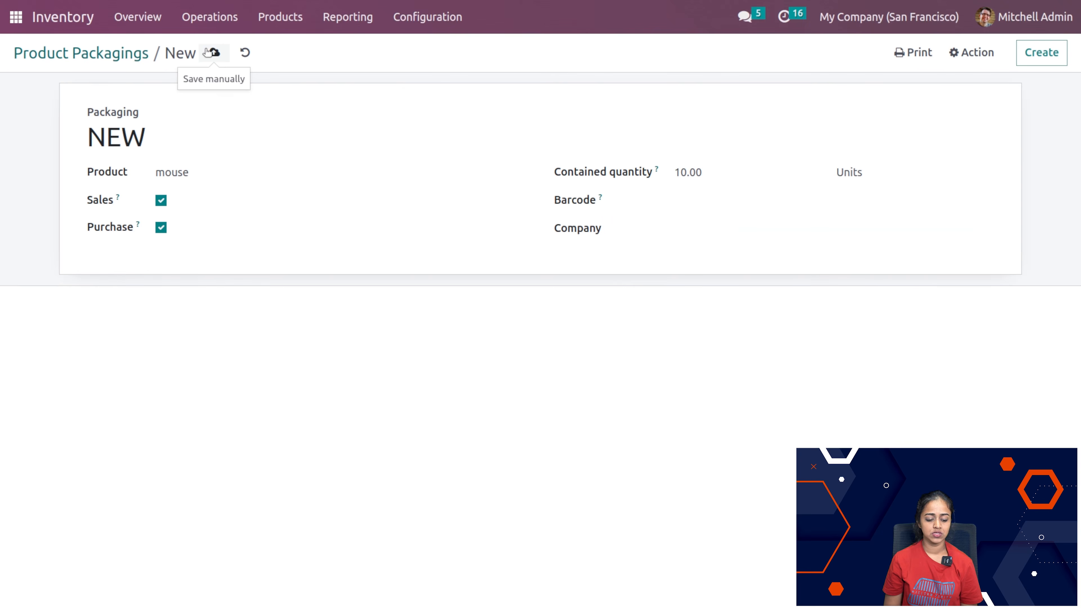
{"action": "left_click", "coordinate": [214, 52]}
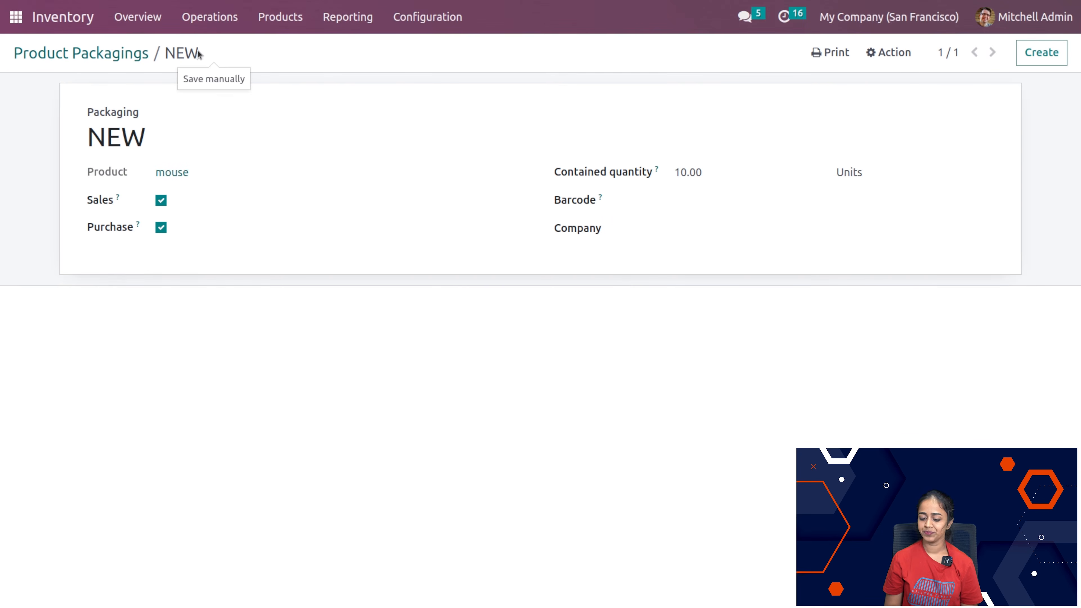
{"action": "left_click", "coordinate": [64, 48]}
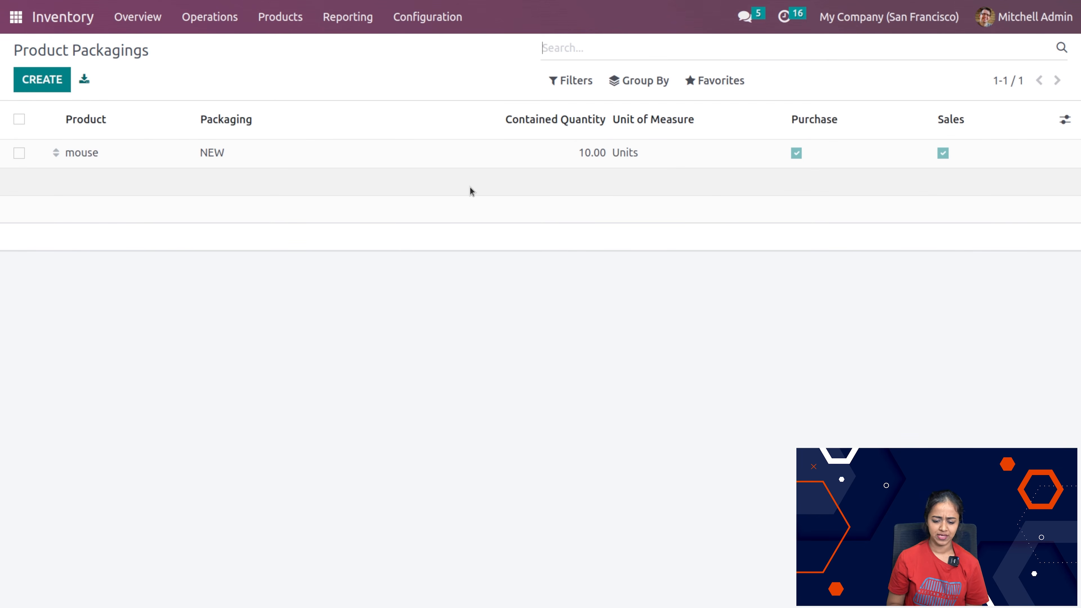
Step: Enable Expiration Dates, Consignment and Display Lots & Serial Numbers on Delivery Slips in the Inventory Traceability settings, and save
{"action": "left_click", "coordinate": [415, 17]}
{"action": "left_click", "coordinate": [417, 63]}
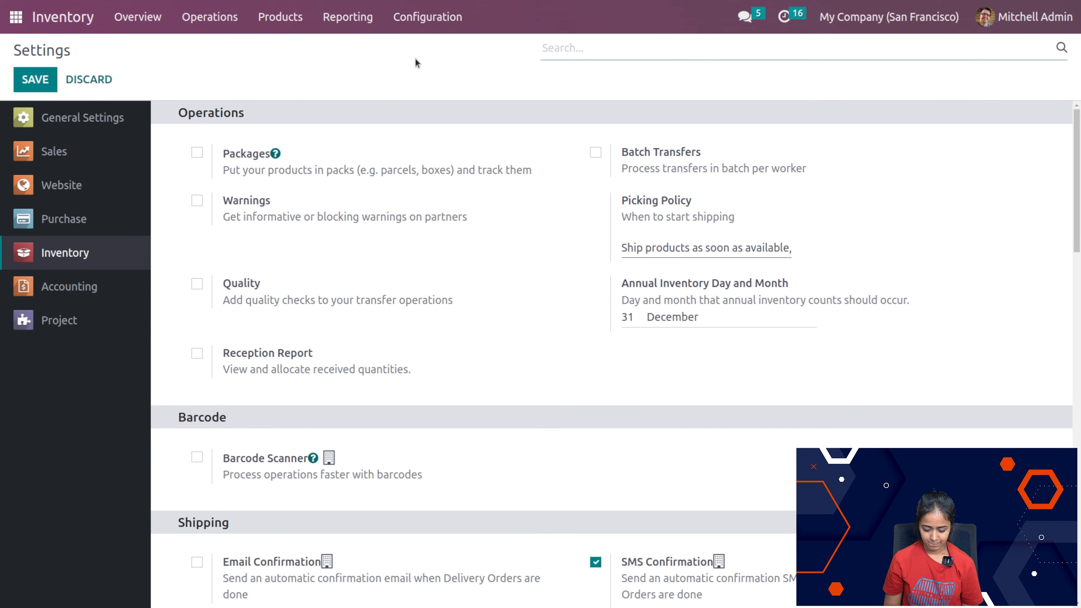
{"action": "scroll", "coordinate": [511, 562], "scroll_direction": "down", "scroll_amount": 10}
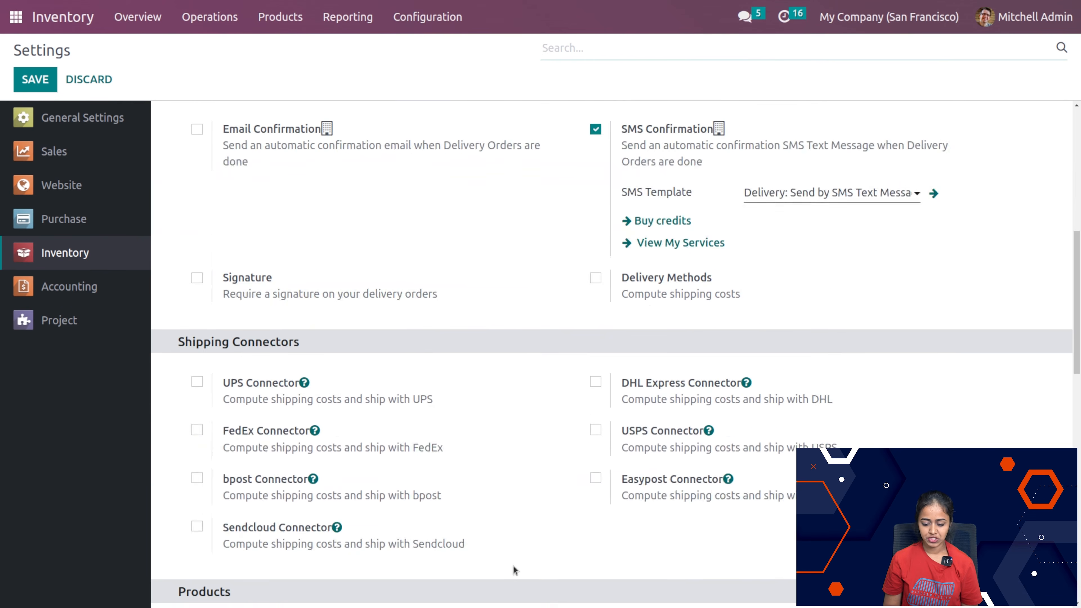
{"action": "scroll", "coordinate": [515, 571], "scroll_direction": "up", "scroll_amount": 3}
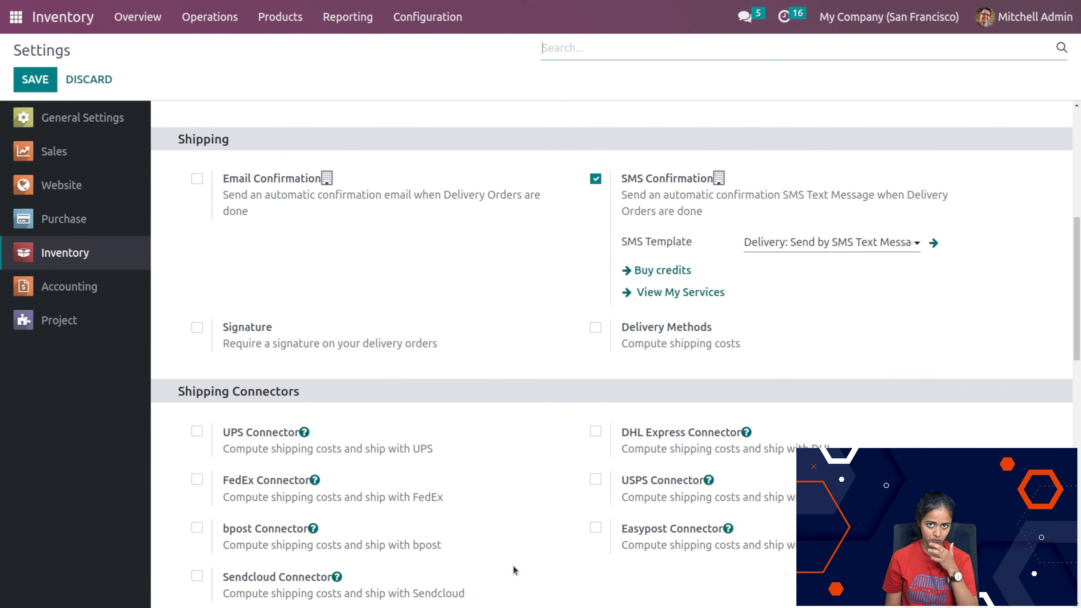
{"action": "scroll", "coordinate": [515, 571], "scroll_direction": "down", "scroll_amount": 6}
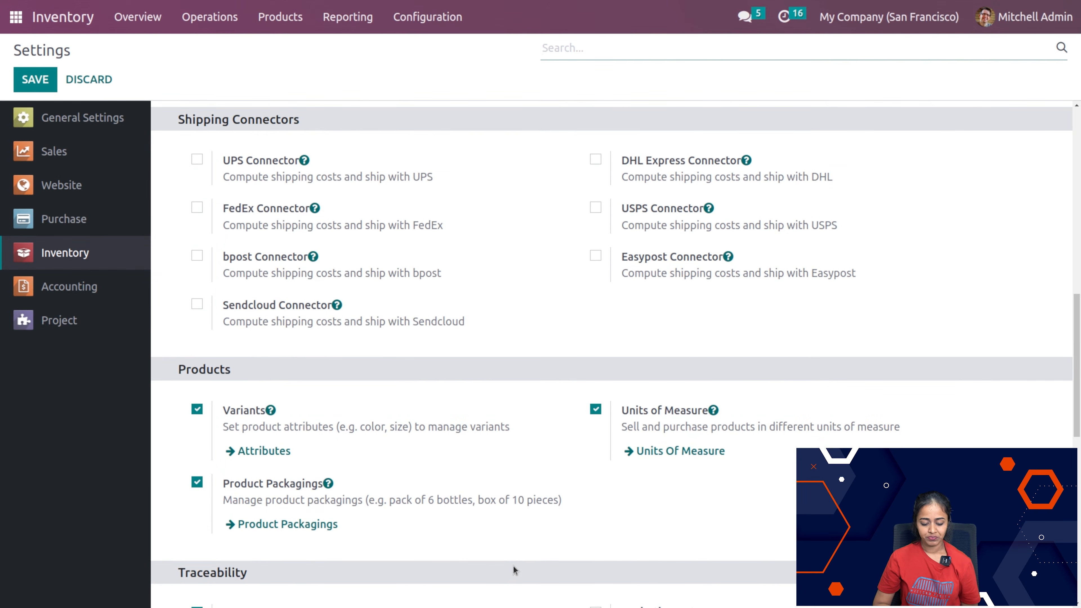
{"action": "scroll", "coordinate": [513, 566], "scroll_direction": "down", "scroll_amount": 7}
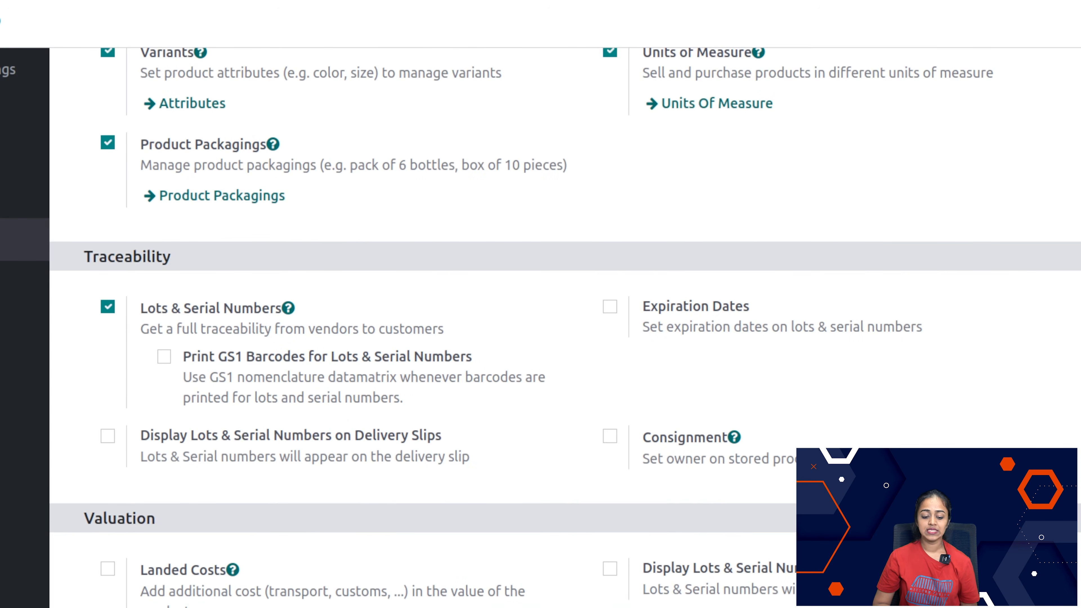
{"action": "scroll", "coordinate": [299, 362], "scroll_direction": "down", "scroll_amount": 5}
{"action": "scroll", "coordinate": [299, 361], "scroll_direction": "up", "scroll_amount": 3}
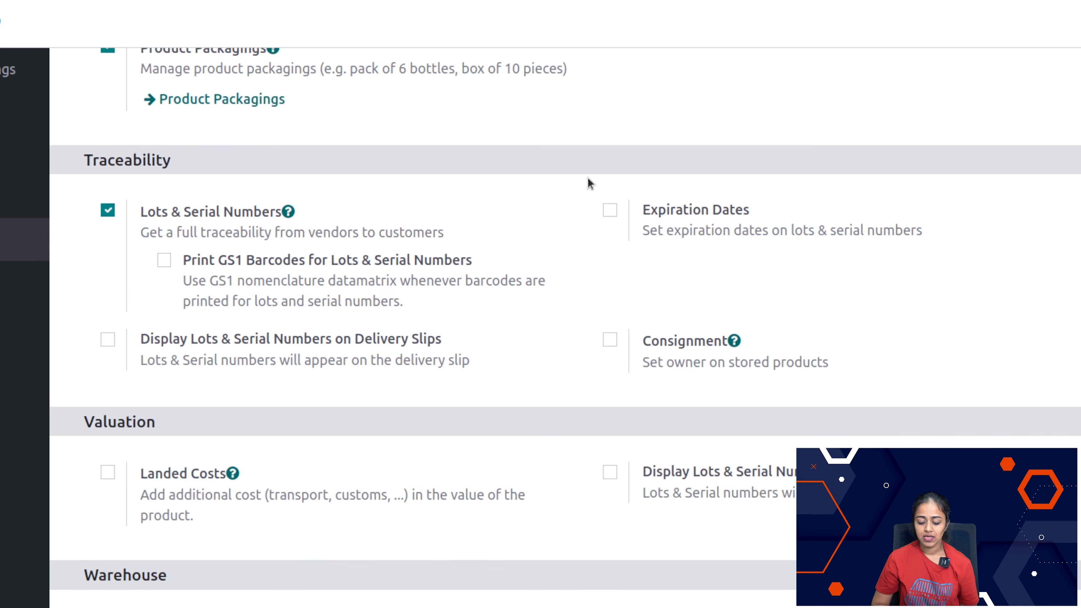
{"action": "left_click", "coordinate": [609, 210]}
{"action": "left_click", "coordinate": [609, 340]}
{"action": "left_click", "coordinate": [108, 341]}
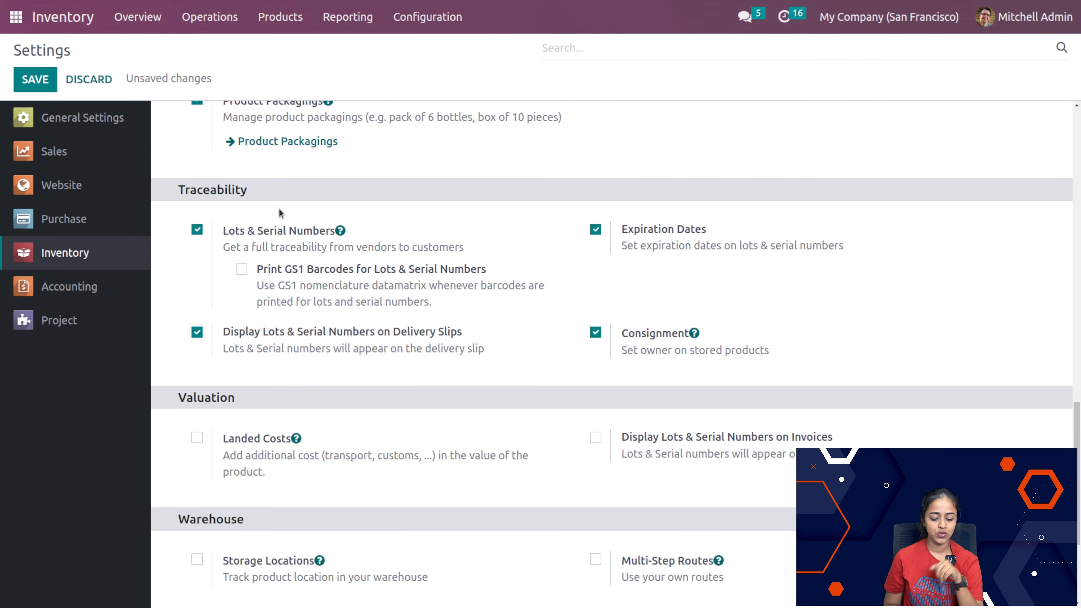
{"action": "left_click", "coordinate": [46, 87]}
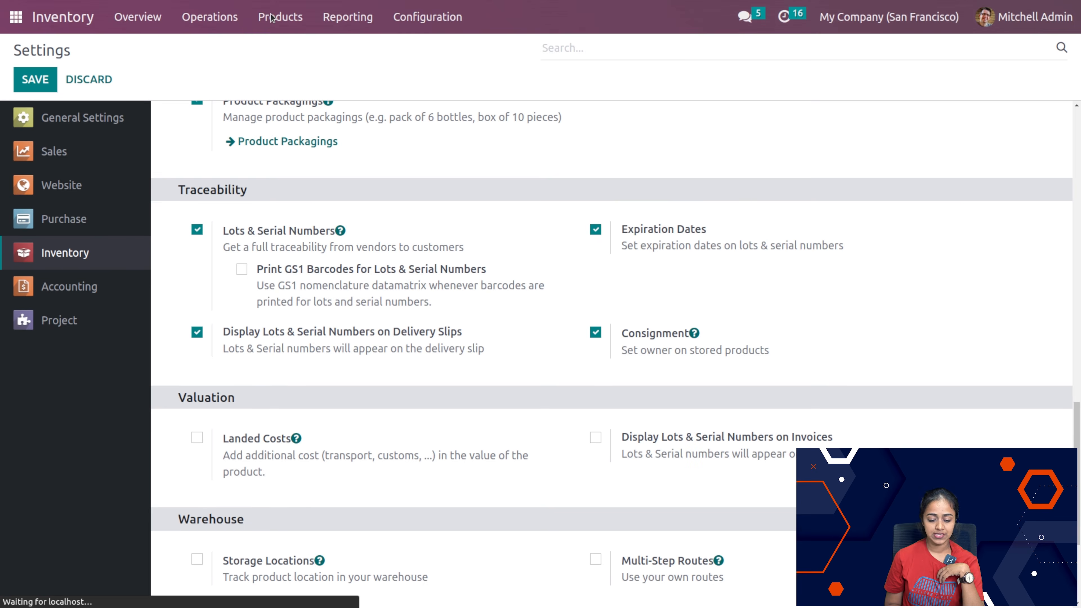
Step: Open the Lots/Serial Numbers list and expand the [FURN_5555] Cable Management Box group
{"action": "left_click", "coordinate": [278, 19]}
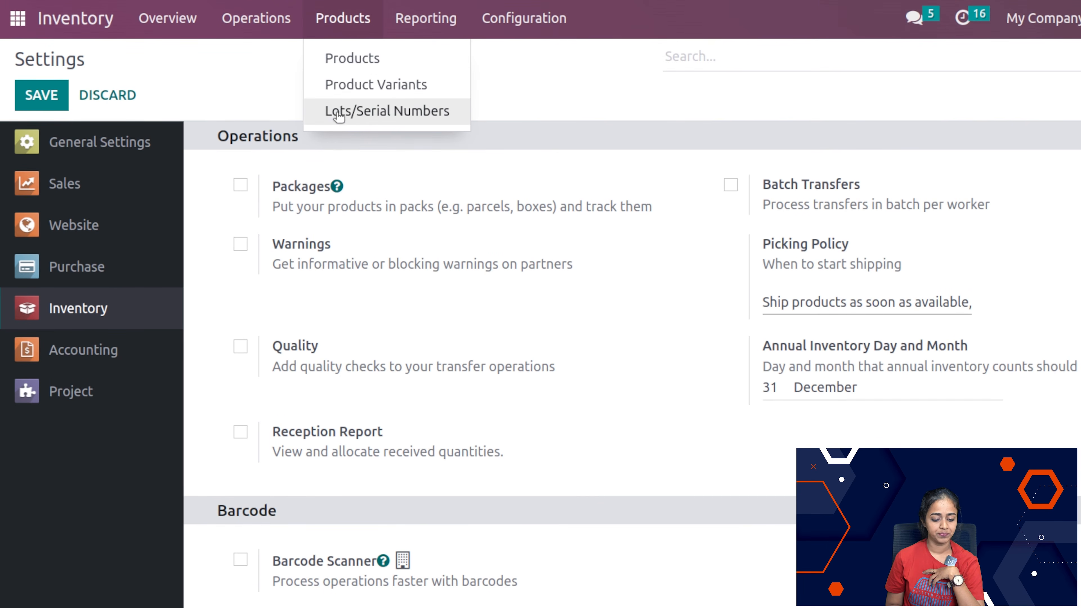
{"action": "left_click", "coordinate": [378, 121]}
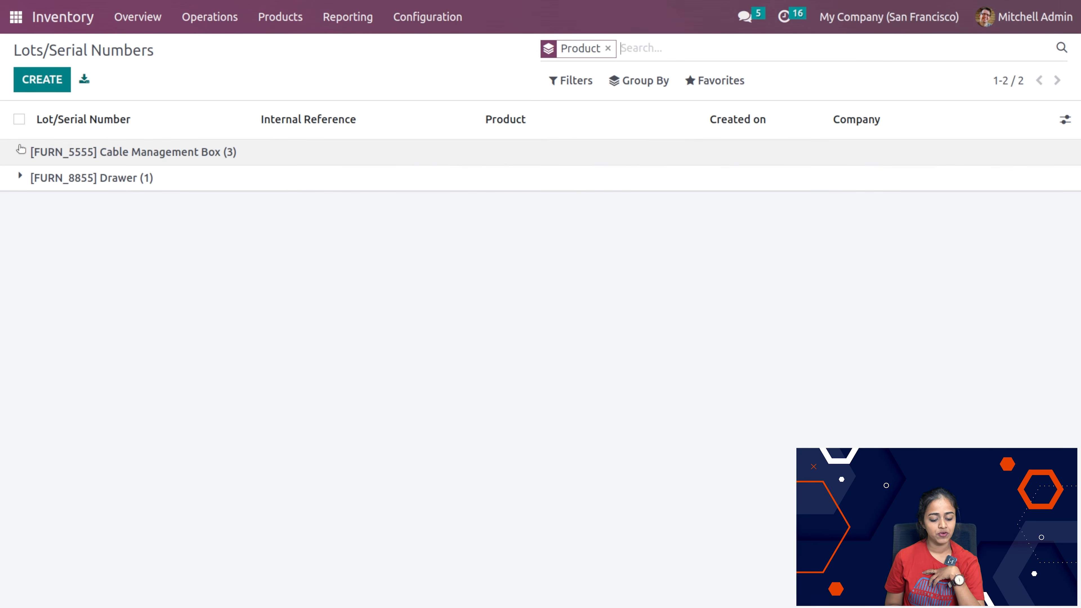
{"action": "left_click", "coordinate": [21, 150]}
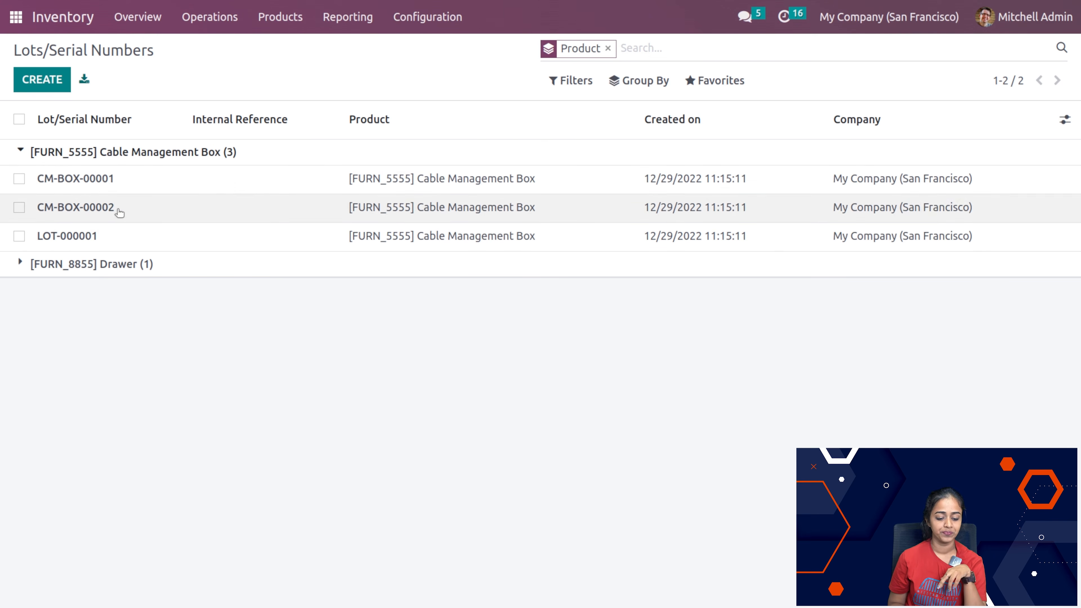
Step: Create a lot/serial number for the product [FURN_5555] Cable Management Box, save it and return to the Lots/Serial Numbers list
{"action": "left_click", "coordinate": [46, 75]}
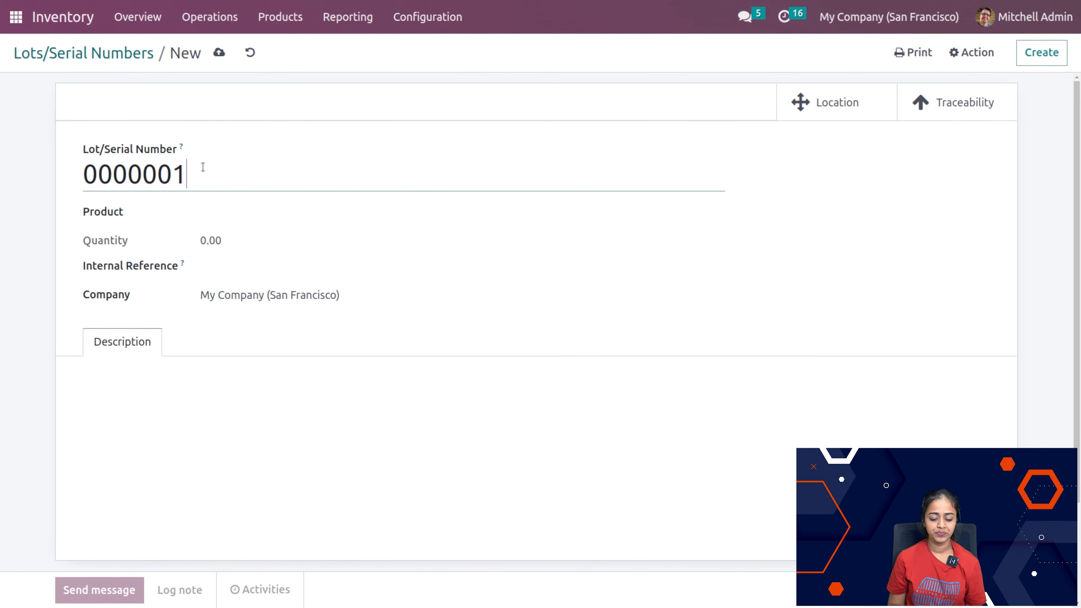
{"action": "left_click", "coordinate": [229, 211]}
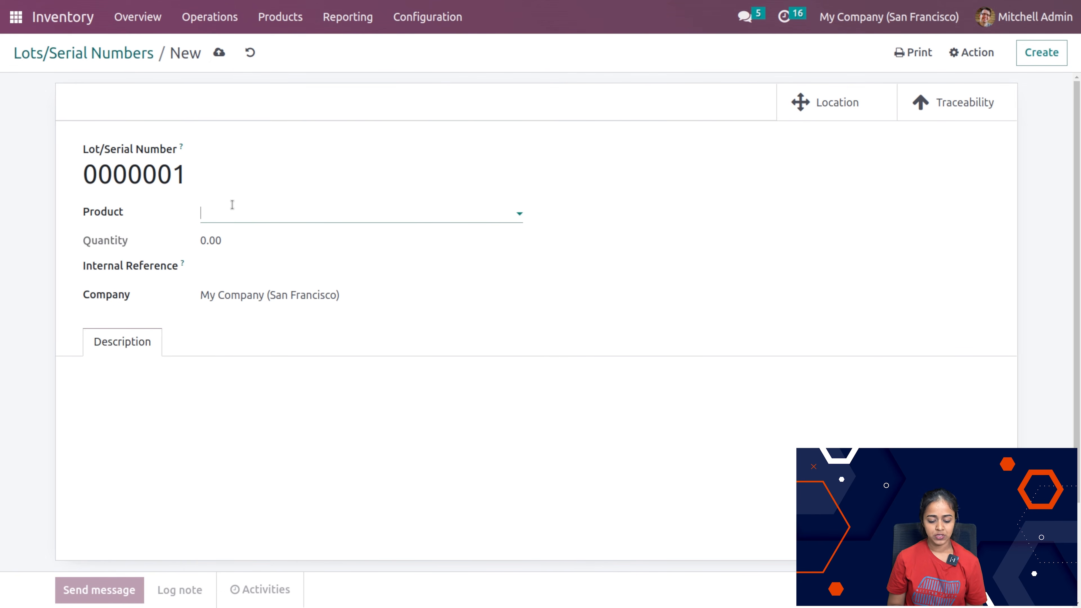
{"action": "left_click", "coordinate": [313, 241]}
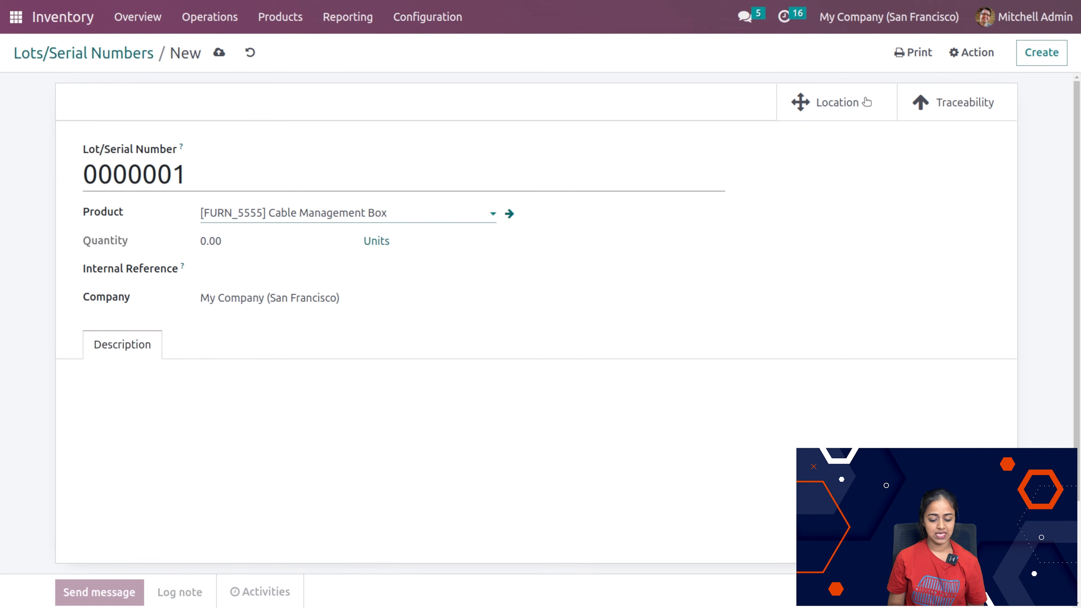
{"action": "left_click", "coordinate": [218, 53]}
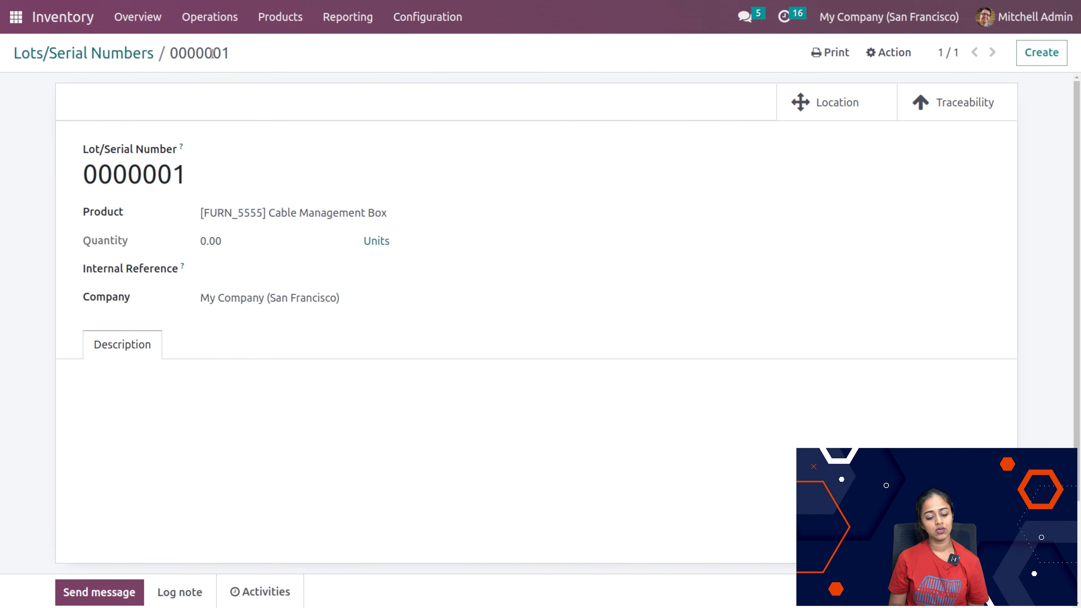
{"action": "left_click", "coordinate": [104, 52]}
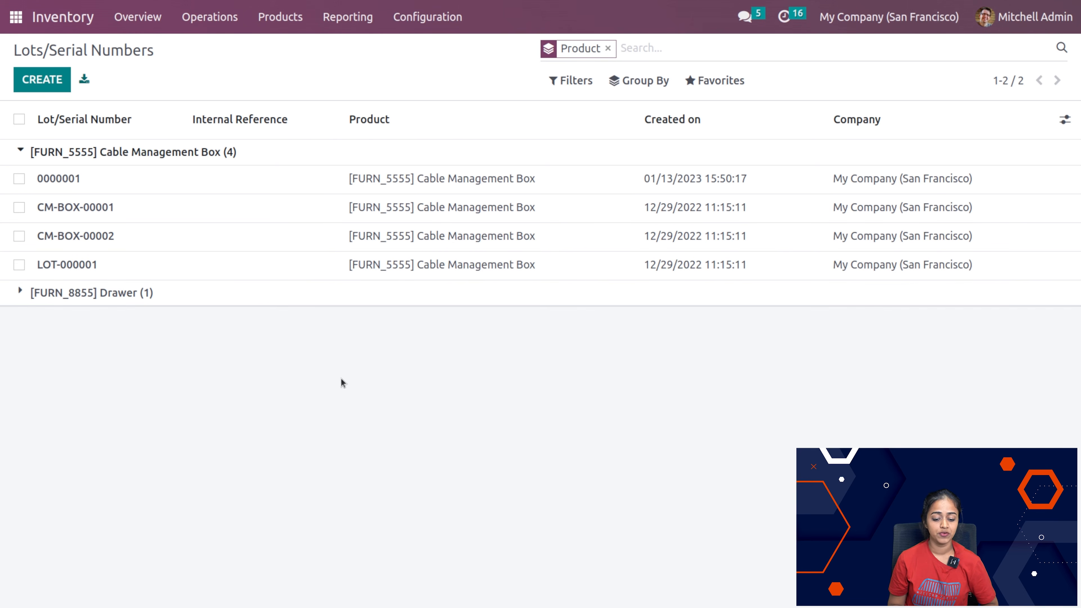
Step: Collapse and re-expand the Cable Management Box group, and expand the [FURN_8855] Drawer group in the Lots/Serial Numbers list
{"action": "left_click", "coordinate": [301, 20]}
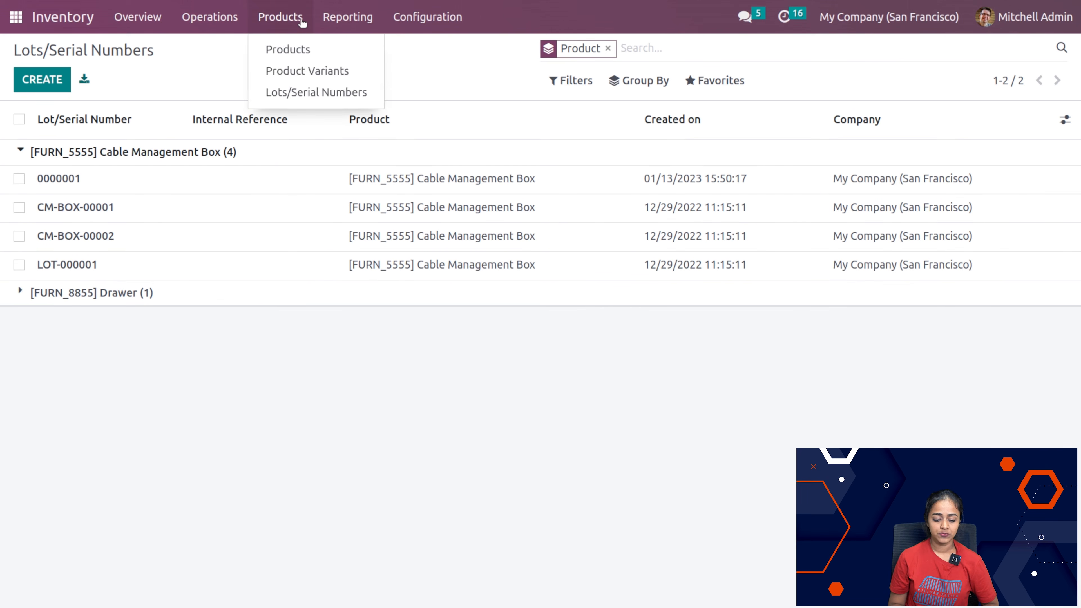
{"action": "left_click", "coordinate": [295, 46]}
{"action": "left_click", "coordinate": [157, 229]}
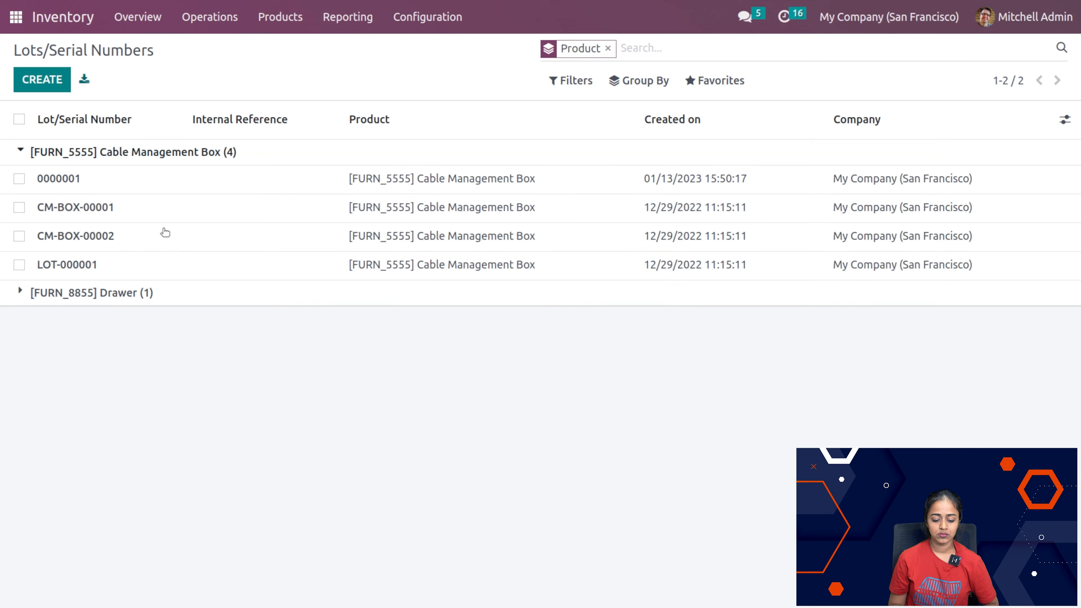
{"action": "left_click", "coordinate": [97, 154]}
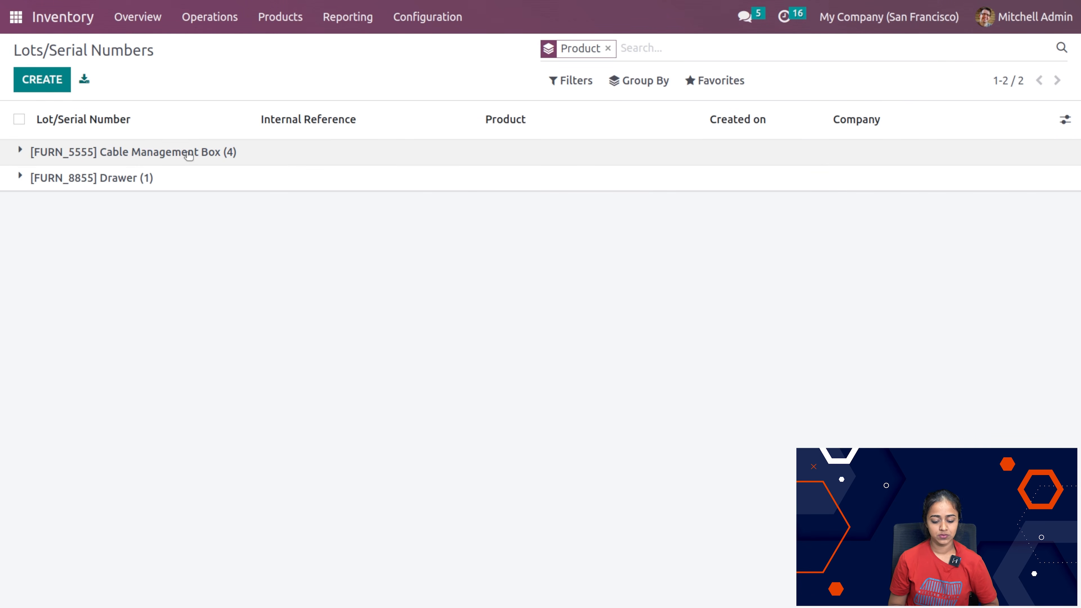
{"action": "left_click", "coordinate": [51, 154]}
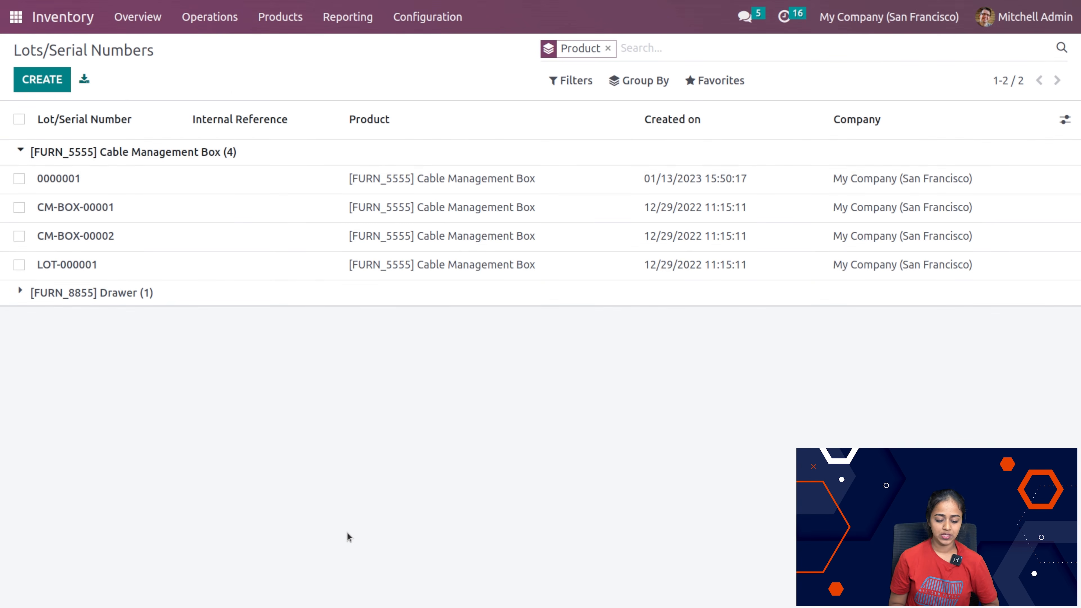
{"action": "left_click", "coordinate": [20, 293]}
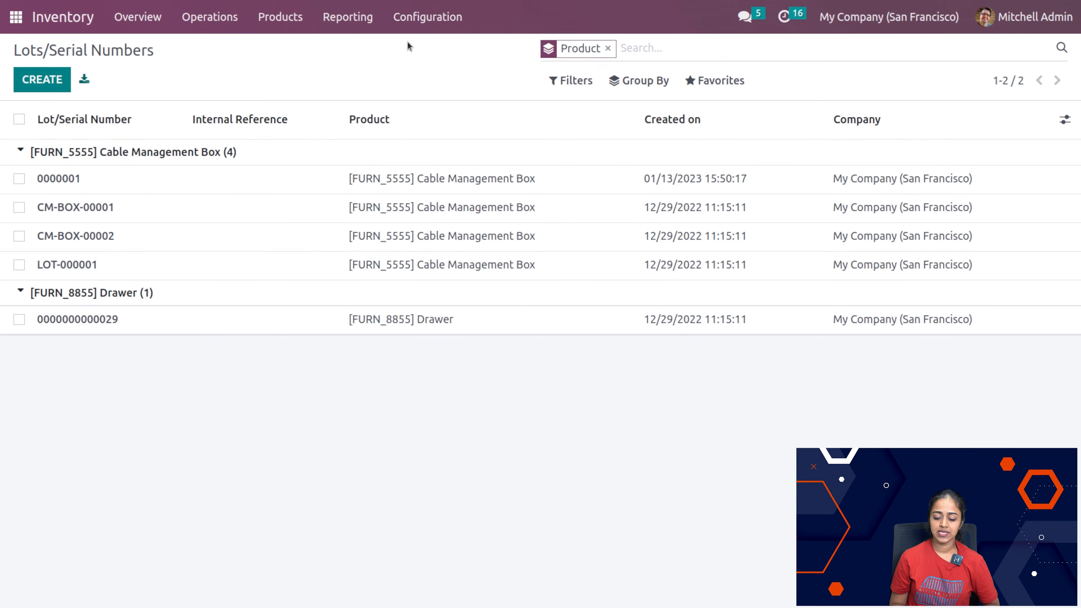
Step: Open the Inventory settings and examine the Traceability, Valuation, Warehouse and Advanced Scheduling options
{"action": "left_click", "coordinate": [418, 30]}
{"action": "left_click", "coordinate": [419, 48]}
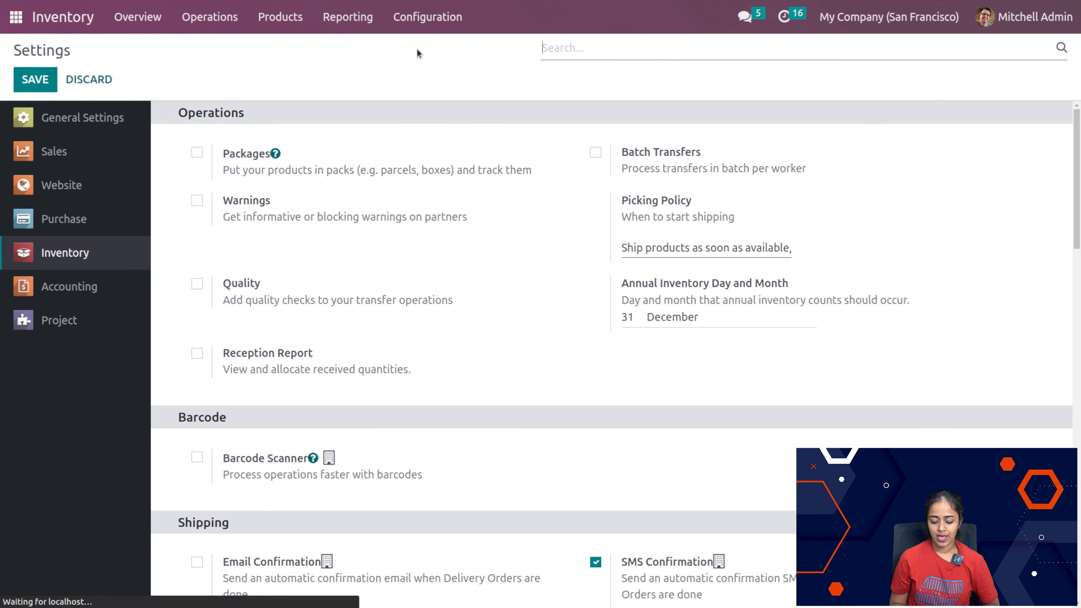
{"action": "scroll", "coordinate": [461, 442], "scroll_direction": "down", "scroll_amount": 15}
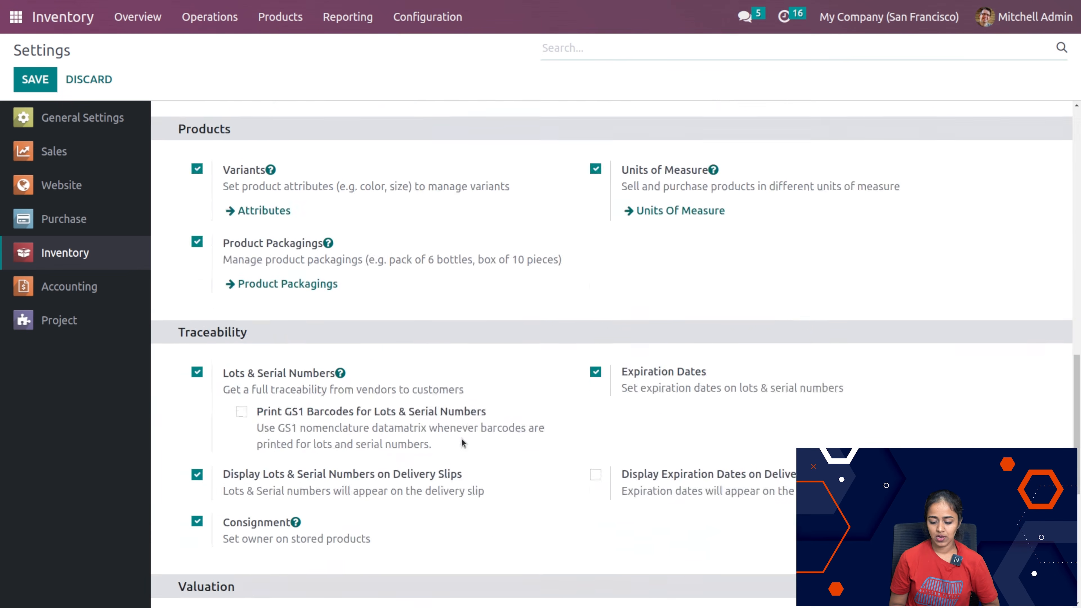
{"action": "scroll", "coordinate": [461, 439], "scroll_direction": "up", "scroll_amount": 5}
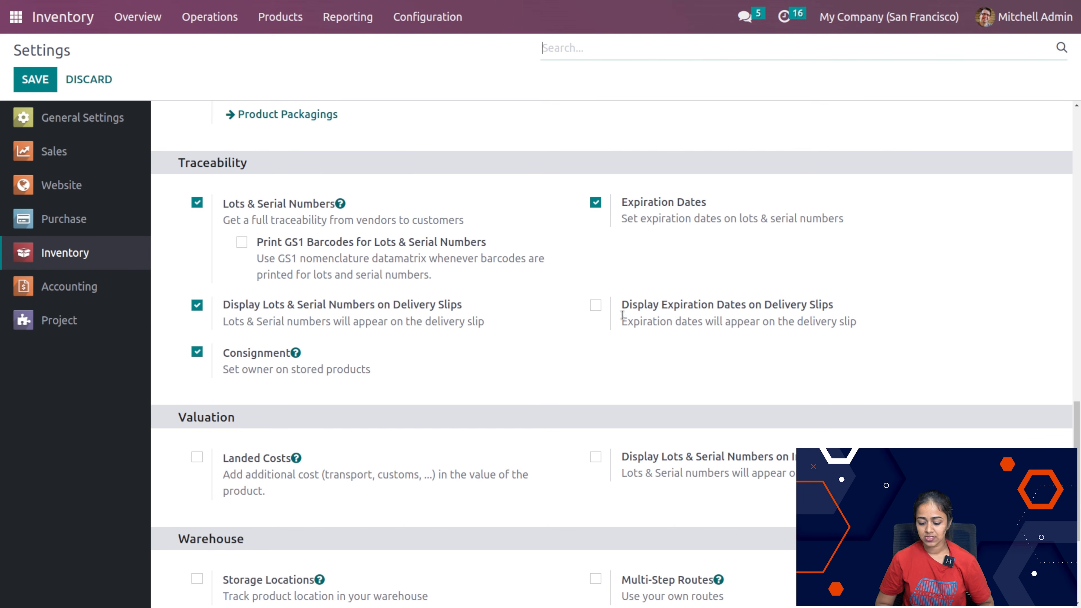
{"action": "scroll", "coordinate": [620, 314], "scroll_direction": "down", "scroll_amount": 2}
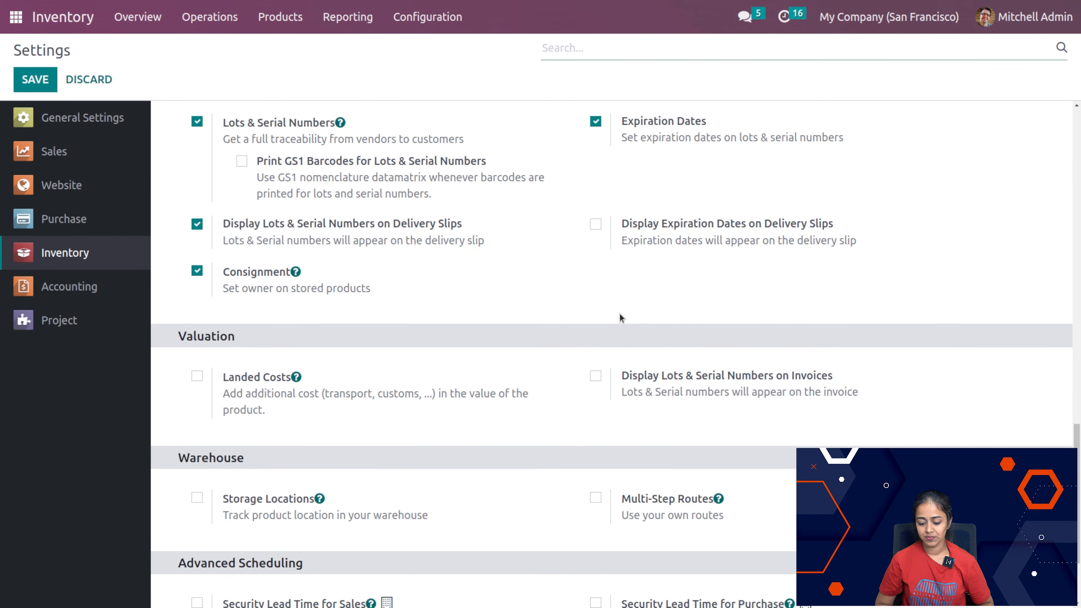
{"action": "scroll", "coordinate": [620, 315], "scroll_direction": "up", "scroll_amount": 7}
{"action": "scroll", "coordinate": [620, 314], "scroll_direction": "up", "scroll_amount": 4}
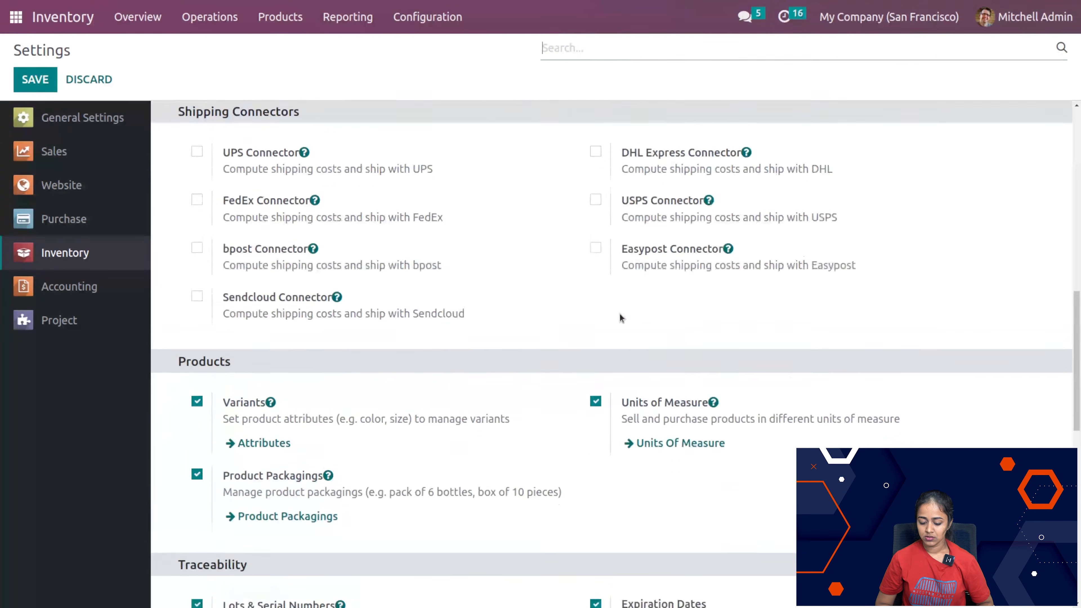
{"action": "scroll", "coordinate": [619, 314], "scroll_direction": "down", "scroll_amount": 8}
{"action": "scroll", "coordinate": [620, 313], "scroll_direction": "down", "scroll_amount": 1}
{"action": "scroll", "coordinate": [619, 313], "scroll_direction": "down", "scroll_amount": 1}
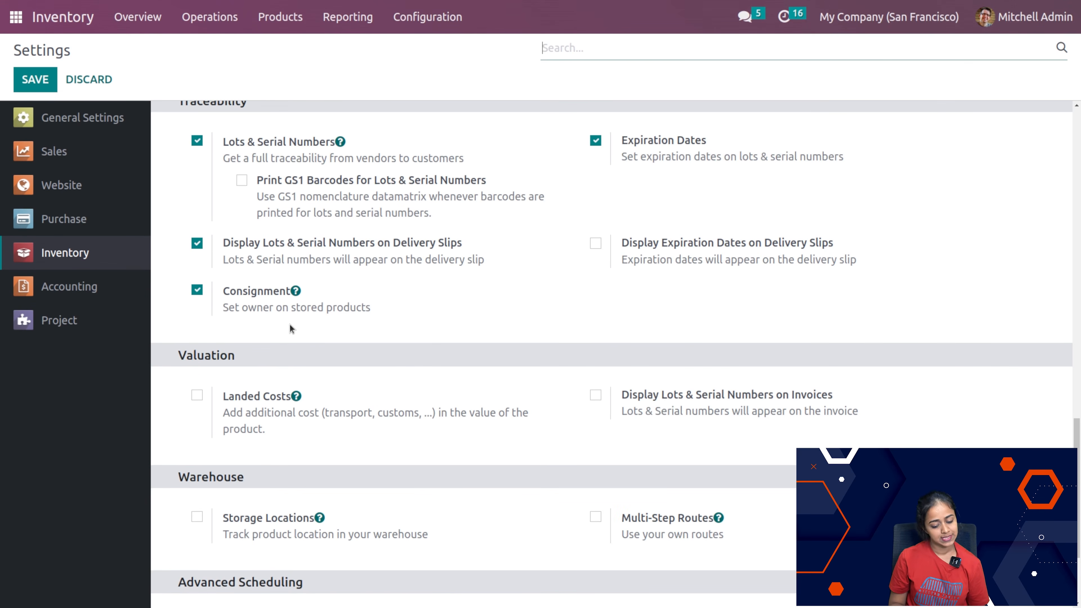
{"action": "scroll", "coordinate": [337, 342], "scroll_direction": "down", "scroll_amount": 3}
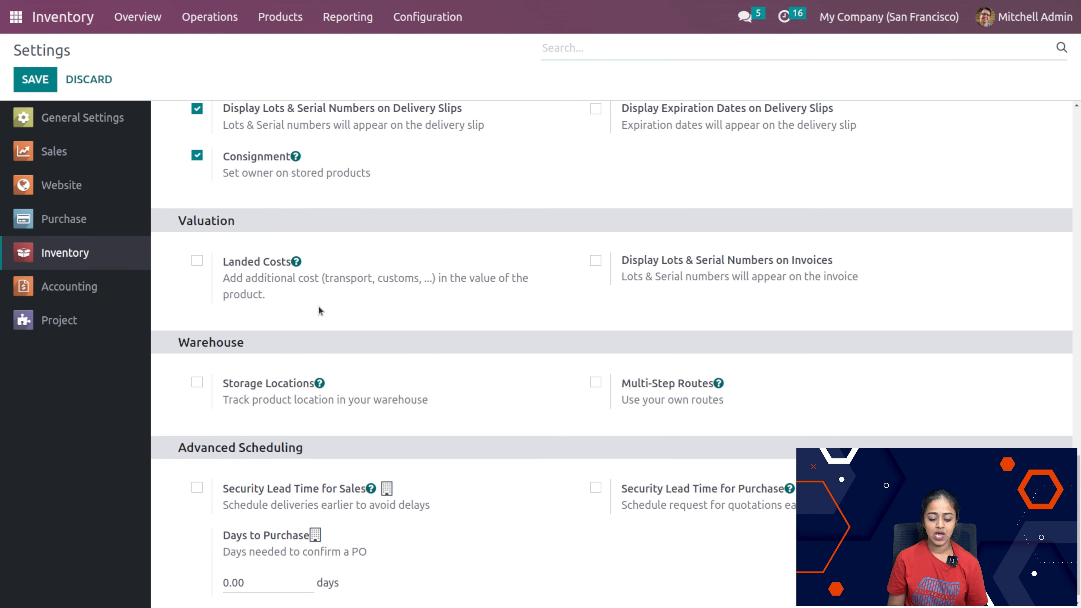
{"action": "scroll", "coordinate": [335, 415], "scroll_direction": "down", "scroll_amount": 1}
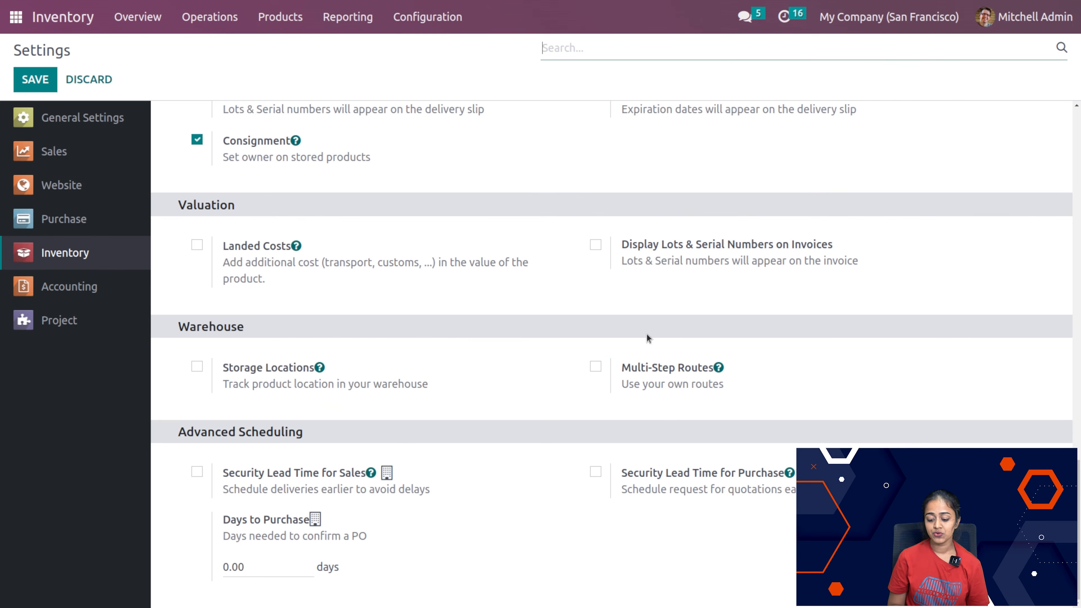
Step: Enable Multi-Step Routes and Storage Categories in the Warehouse section of the Inventory settings
{"action": "left_click", "coordinate": [596, 366]}
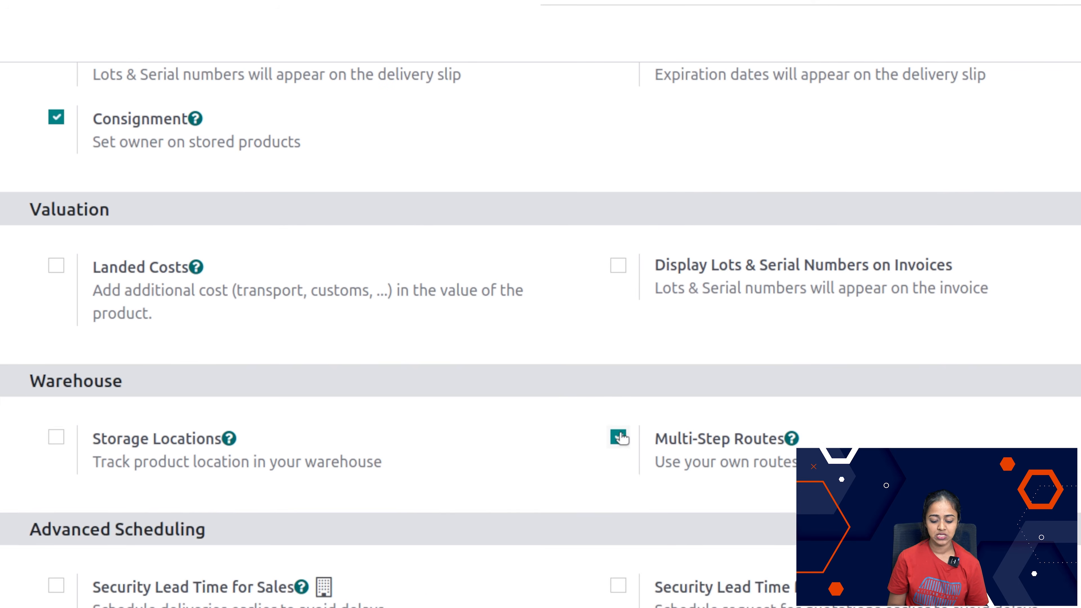
{"action": "left_click", "coordinate": [56, 578]}
{"action": "scroll", "coordinate": [387, 553], "scroll_direction": "down", "scroll_amount": 4}
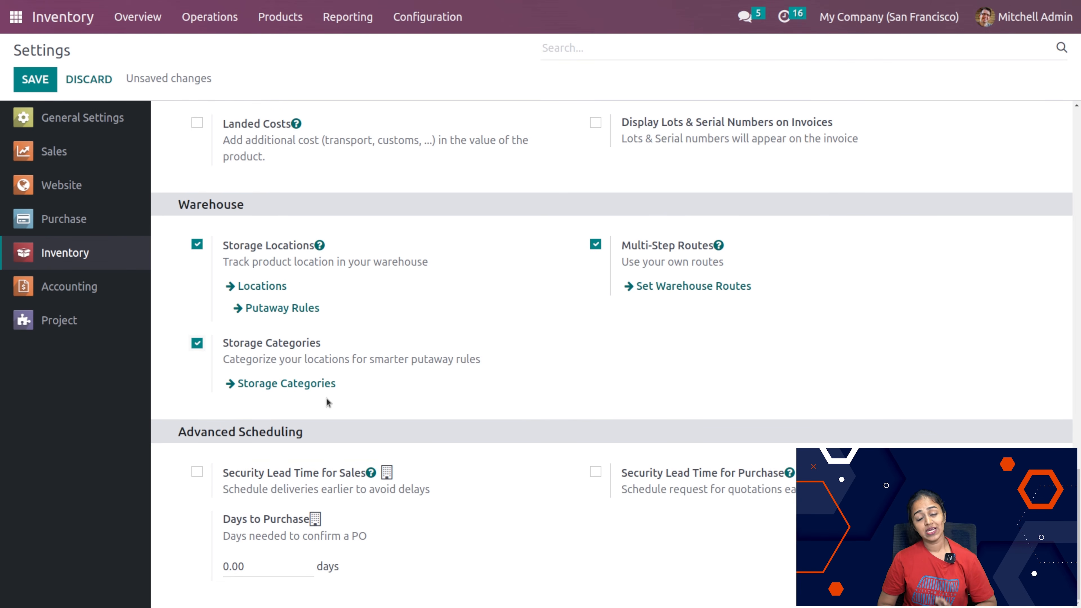
{"action": "mouse_move", "coordinate": [243, 478]}
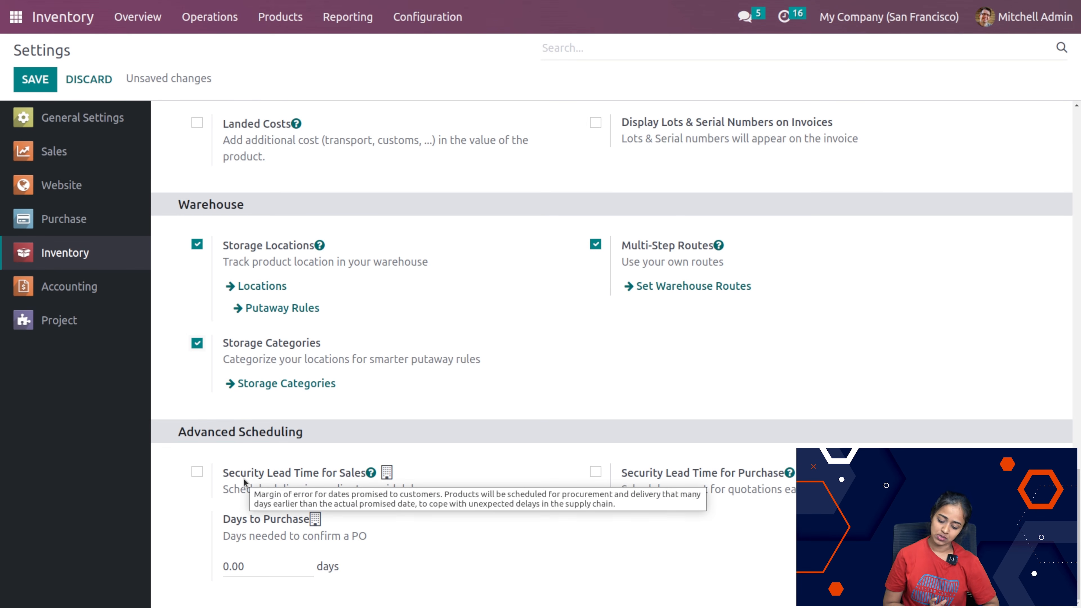